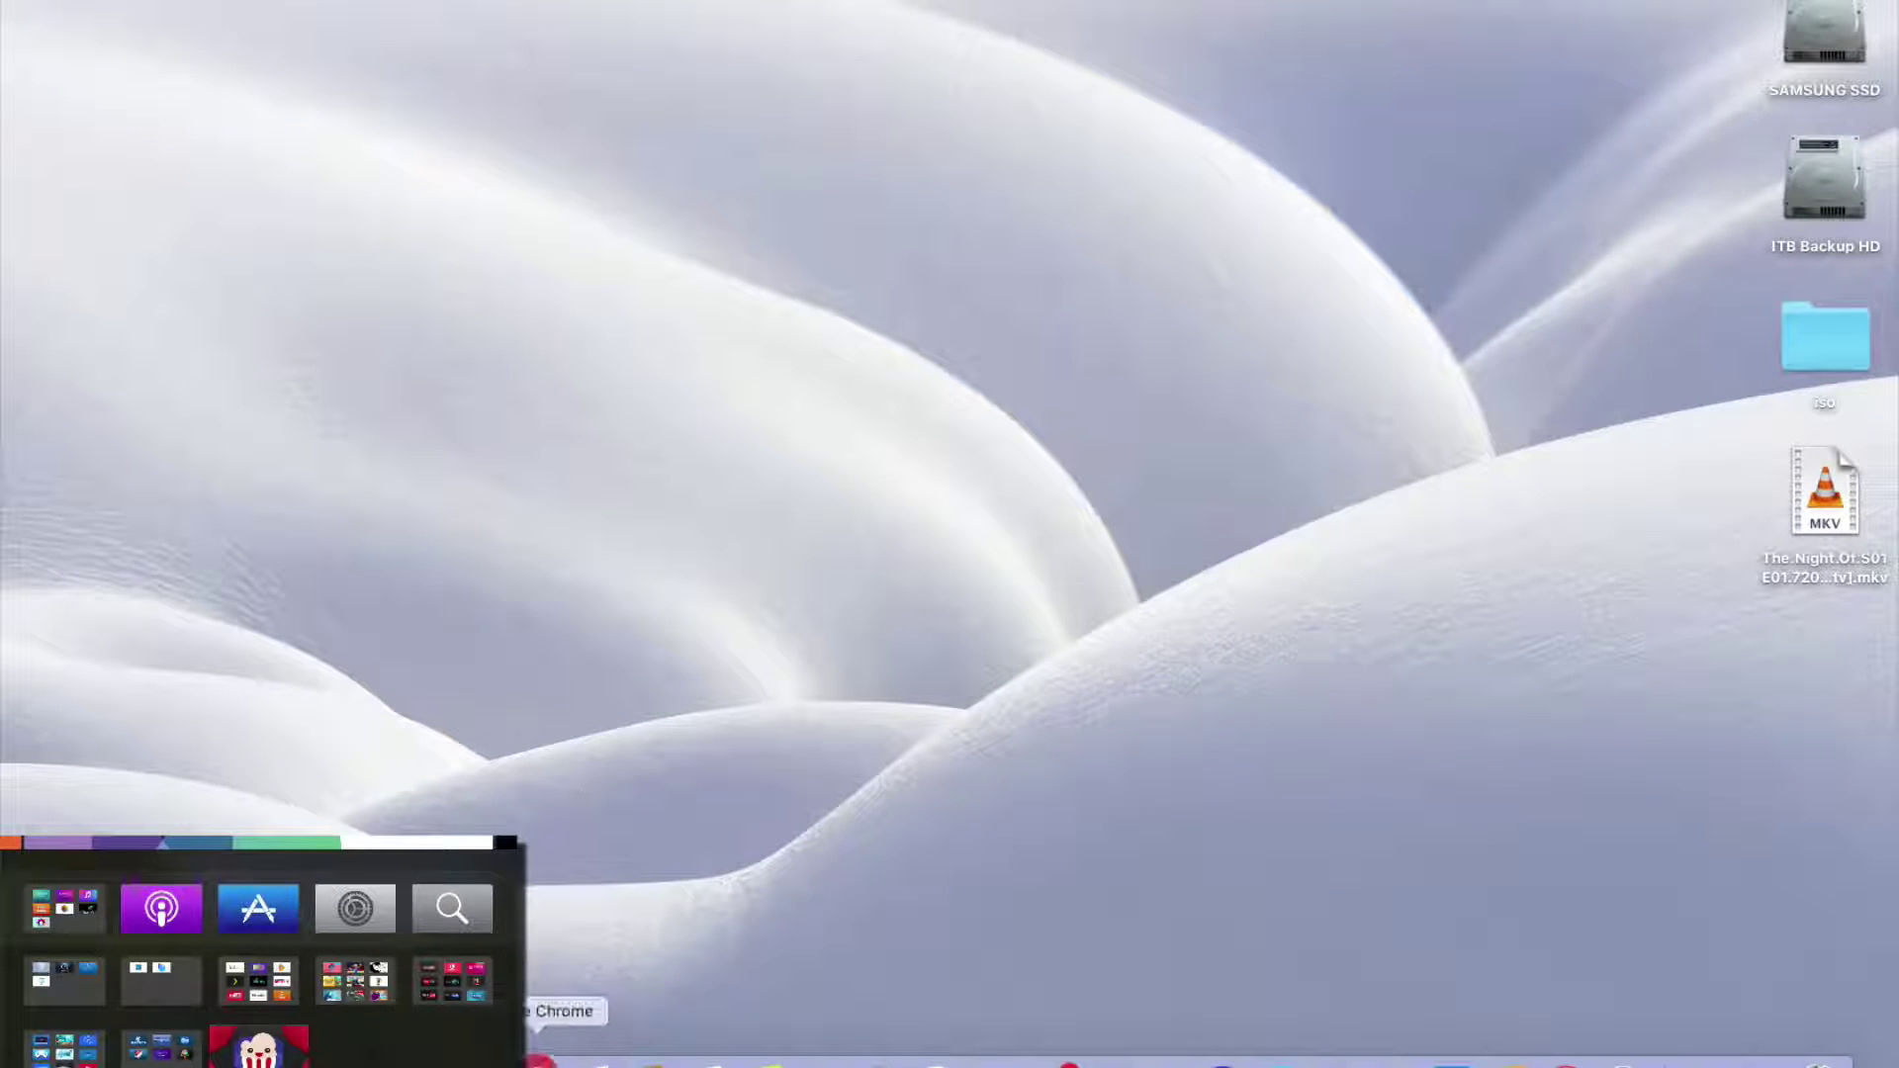
- Open the bookmarked iPwnStore for tvOS site in Chrome and sign in with the saved account credentials
{"action": "left_click", "coordinate": [539, 1062]}
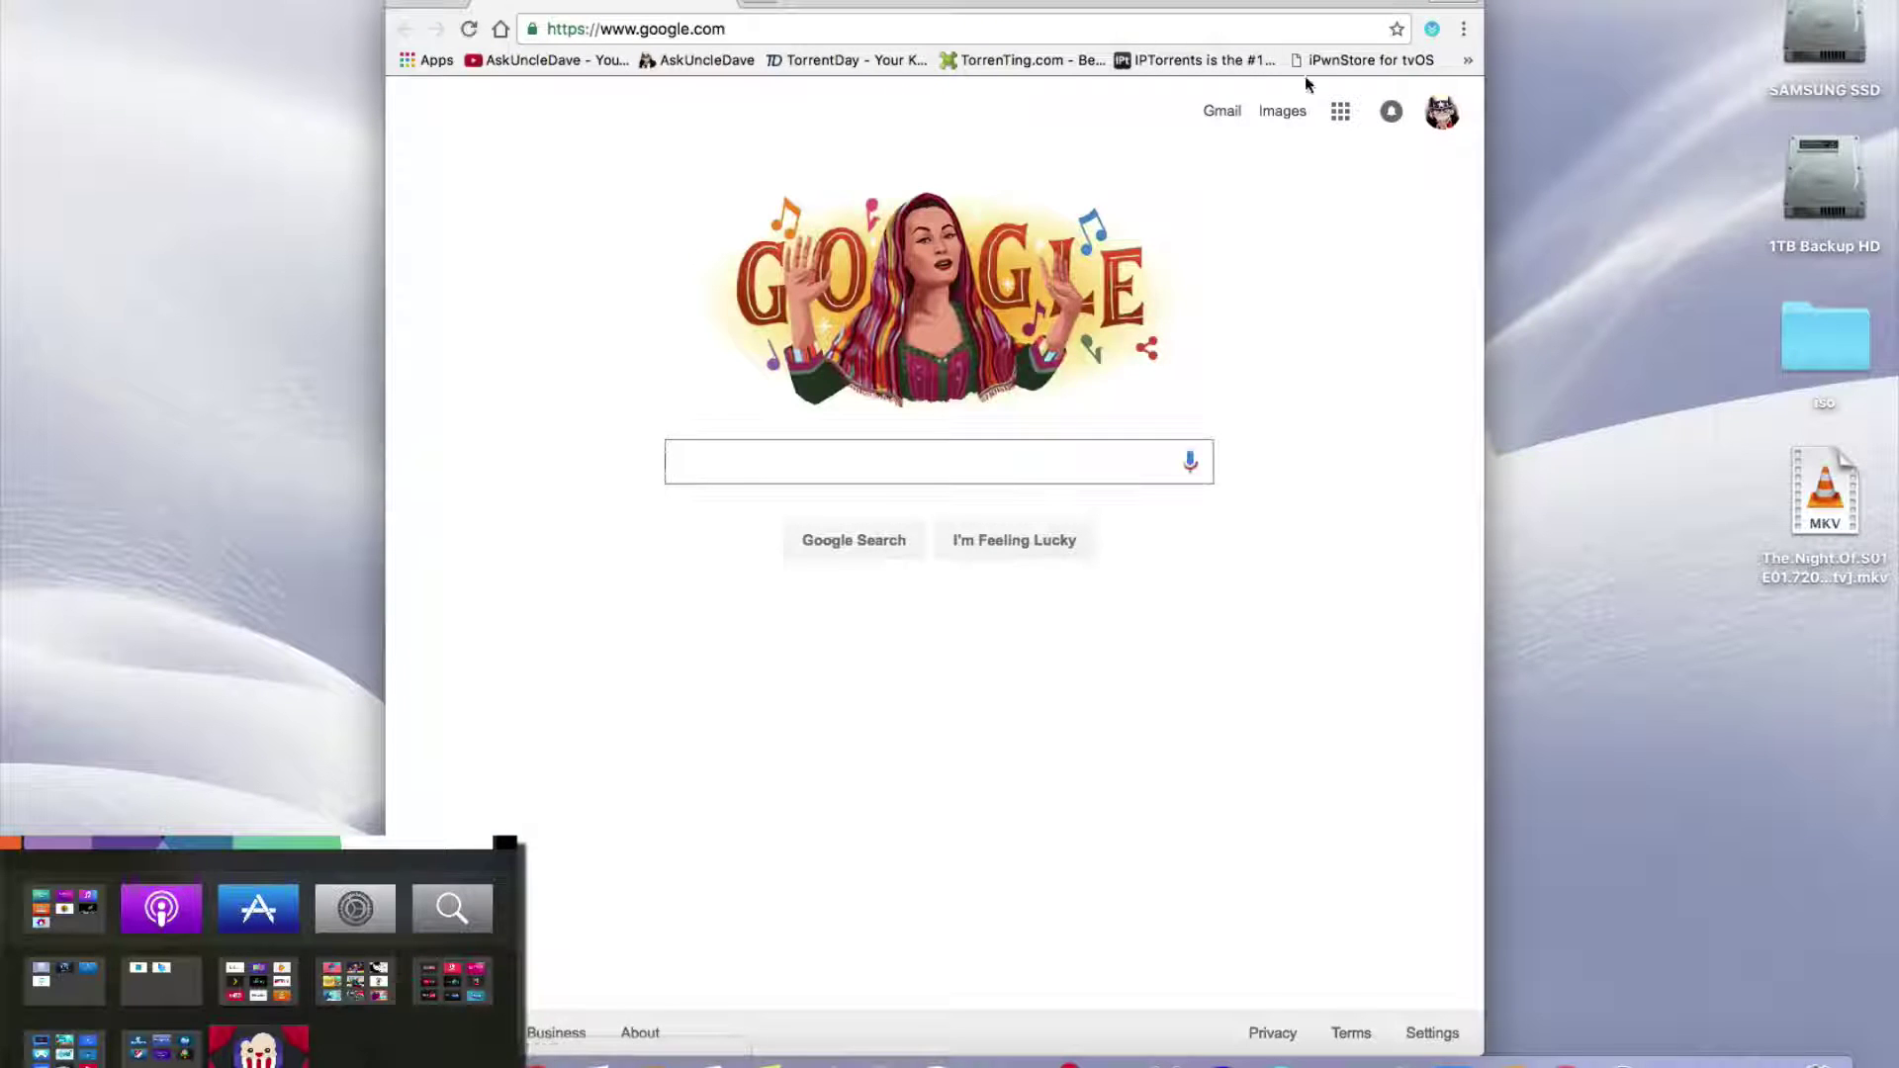
{"action": "left_click", "coordinate": [1322, 61]}
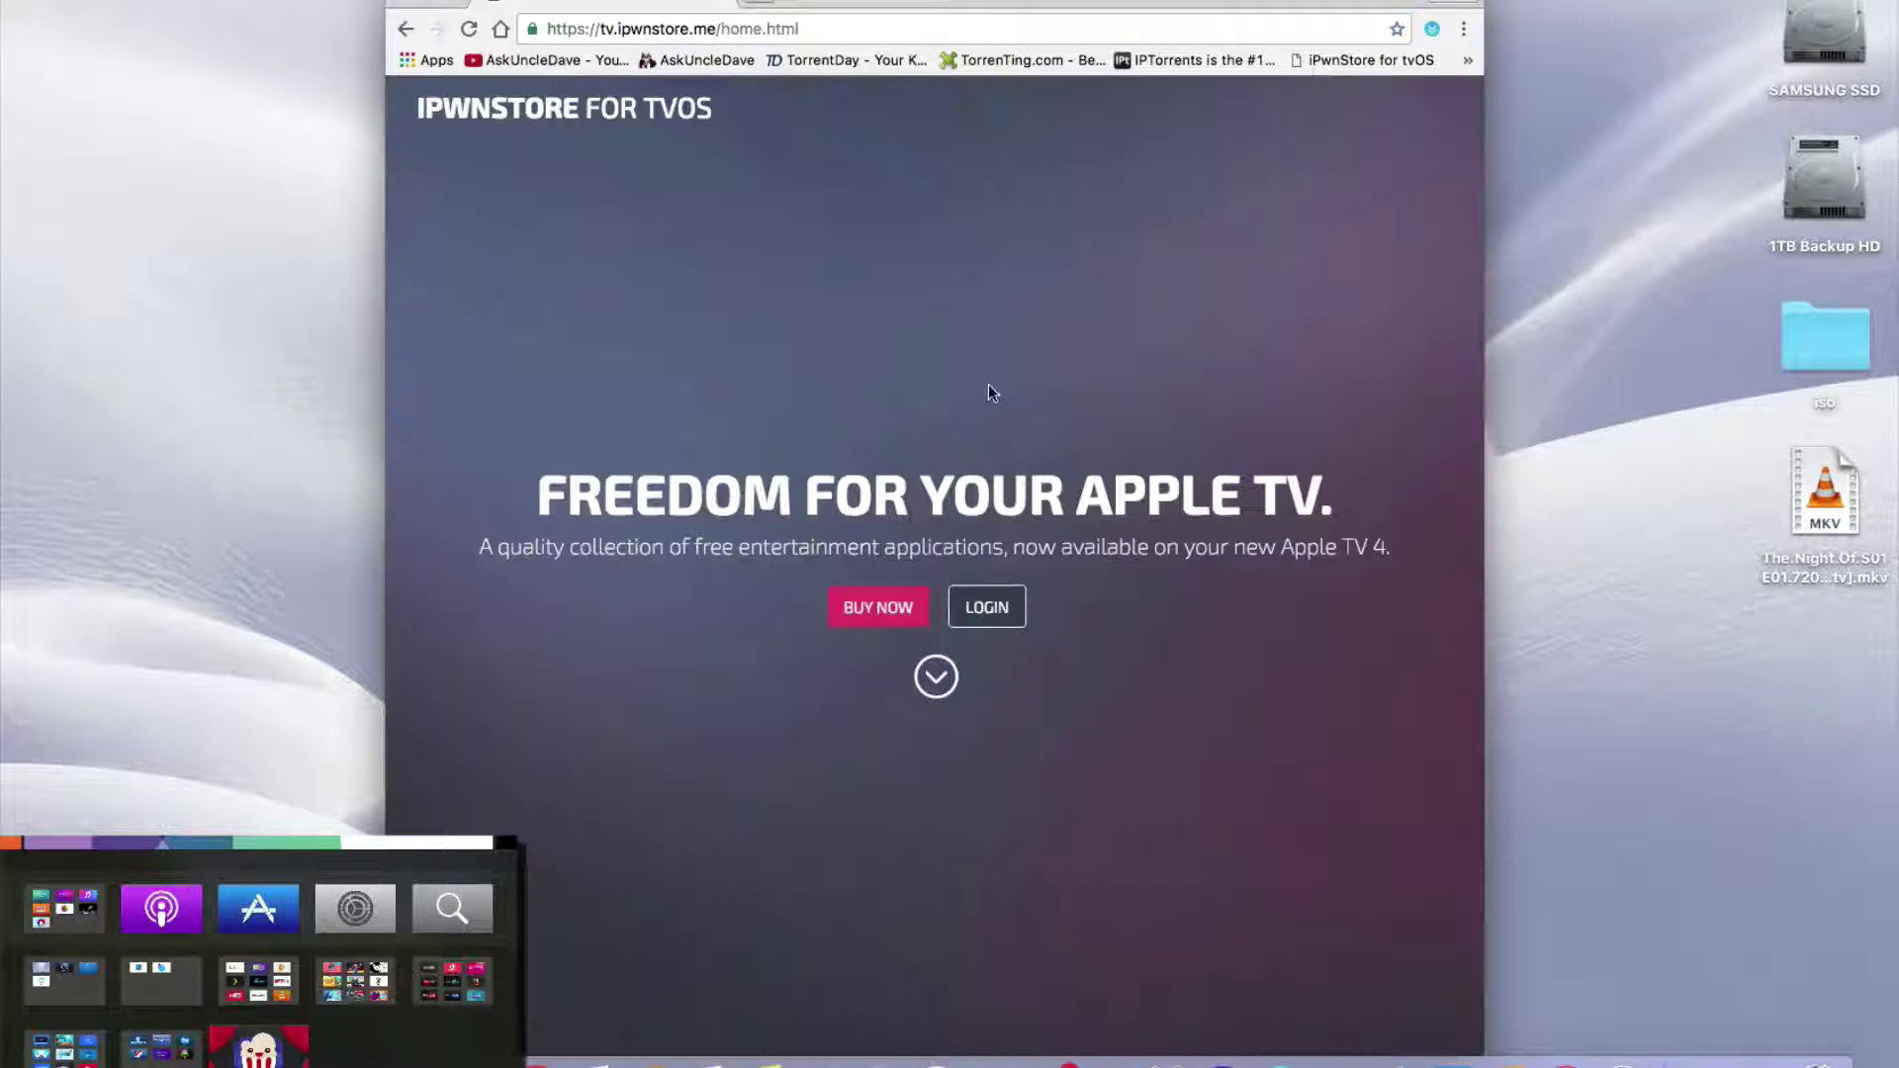
{"action": "left_click", "coordinate": [987, 606]}
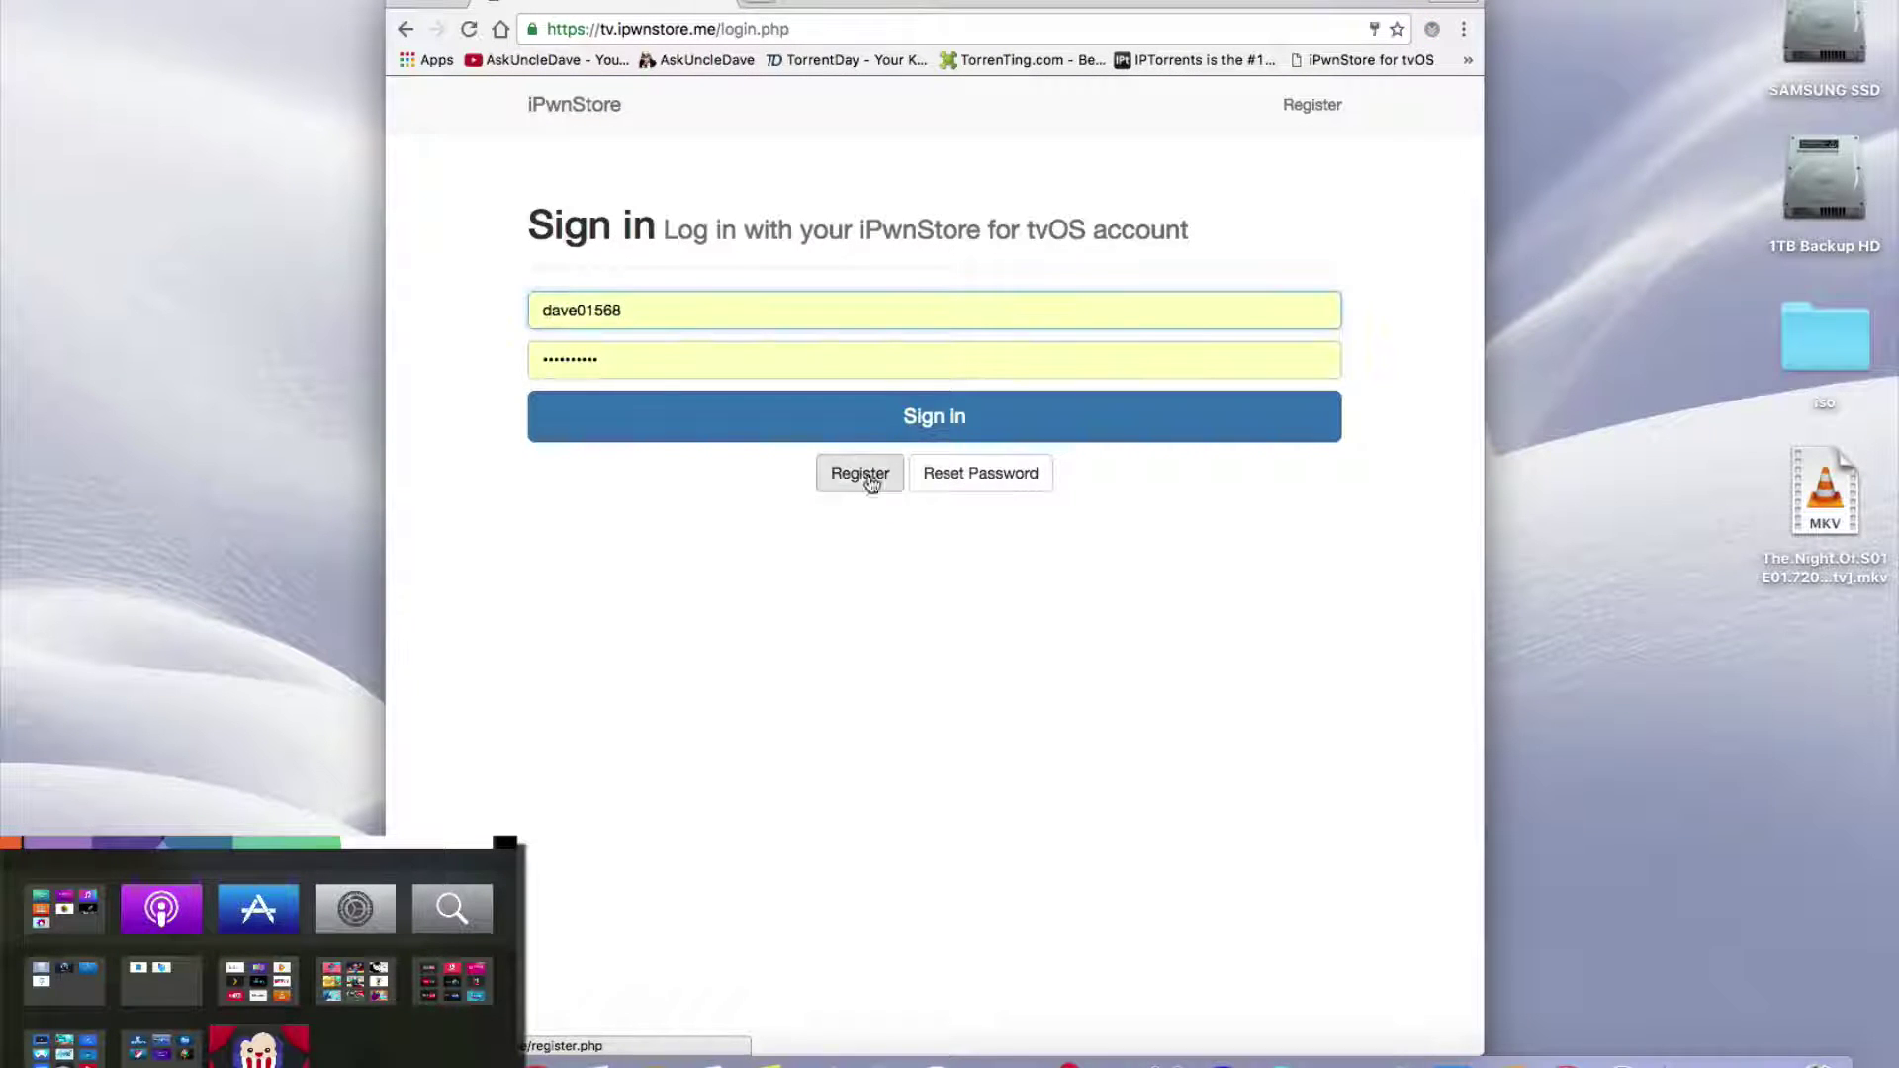
{"action": "left_click", "coordinate": [885, 417]}
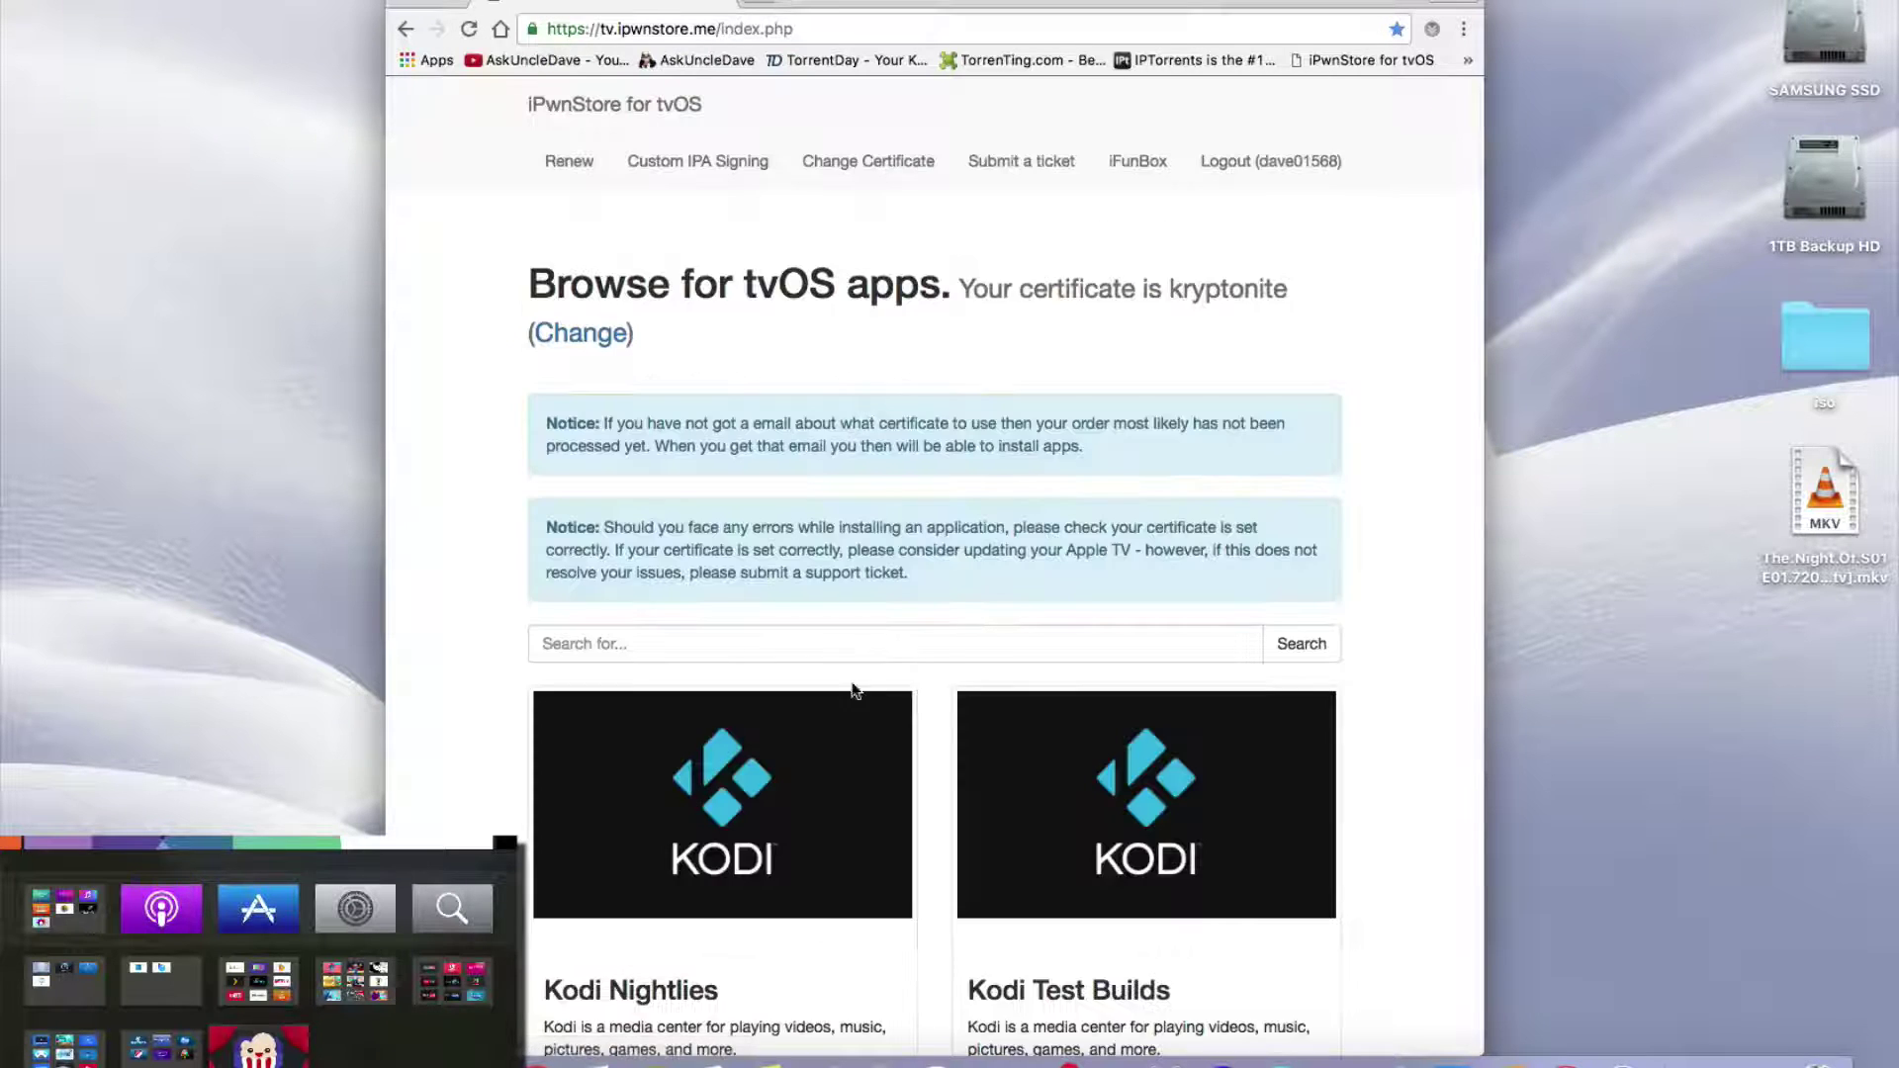
- Sign and download the Kodi Nightlies .ipa from the tvOS app list
{"action": "scroll", "coordinate": [856, 689], "scroll_direction": "down", "scroll_amount": 3}
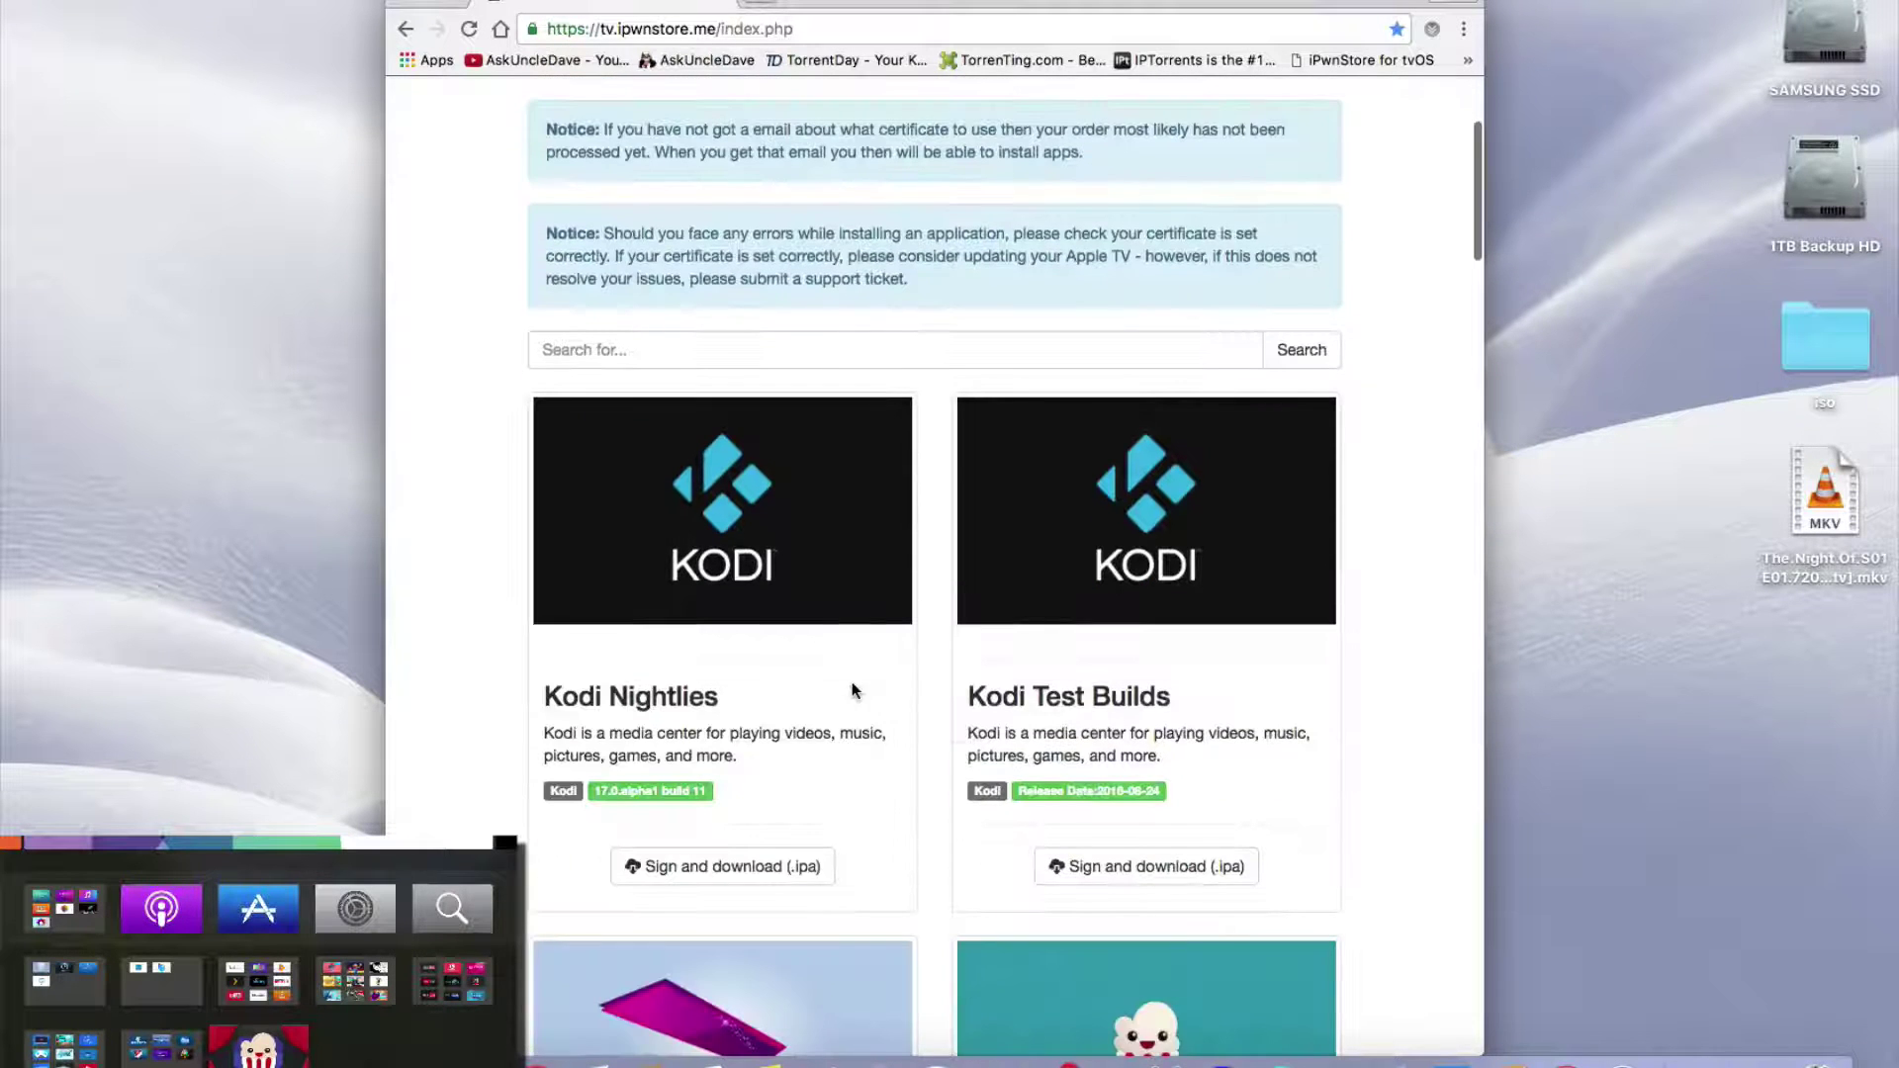
{"action": "left_click", "coordinate": [702, 867]}
{"action": "scroll", "coordinate": [1010, 256], "scroll_direction": "up", "scroll_amount": 2}
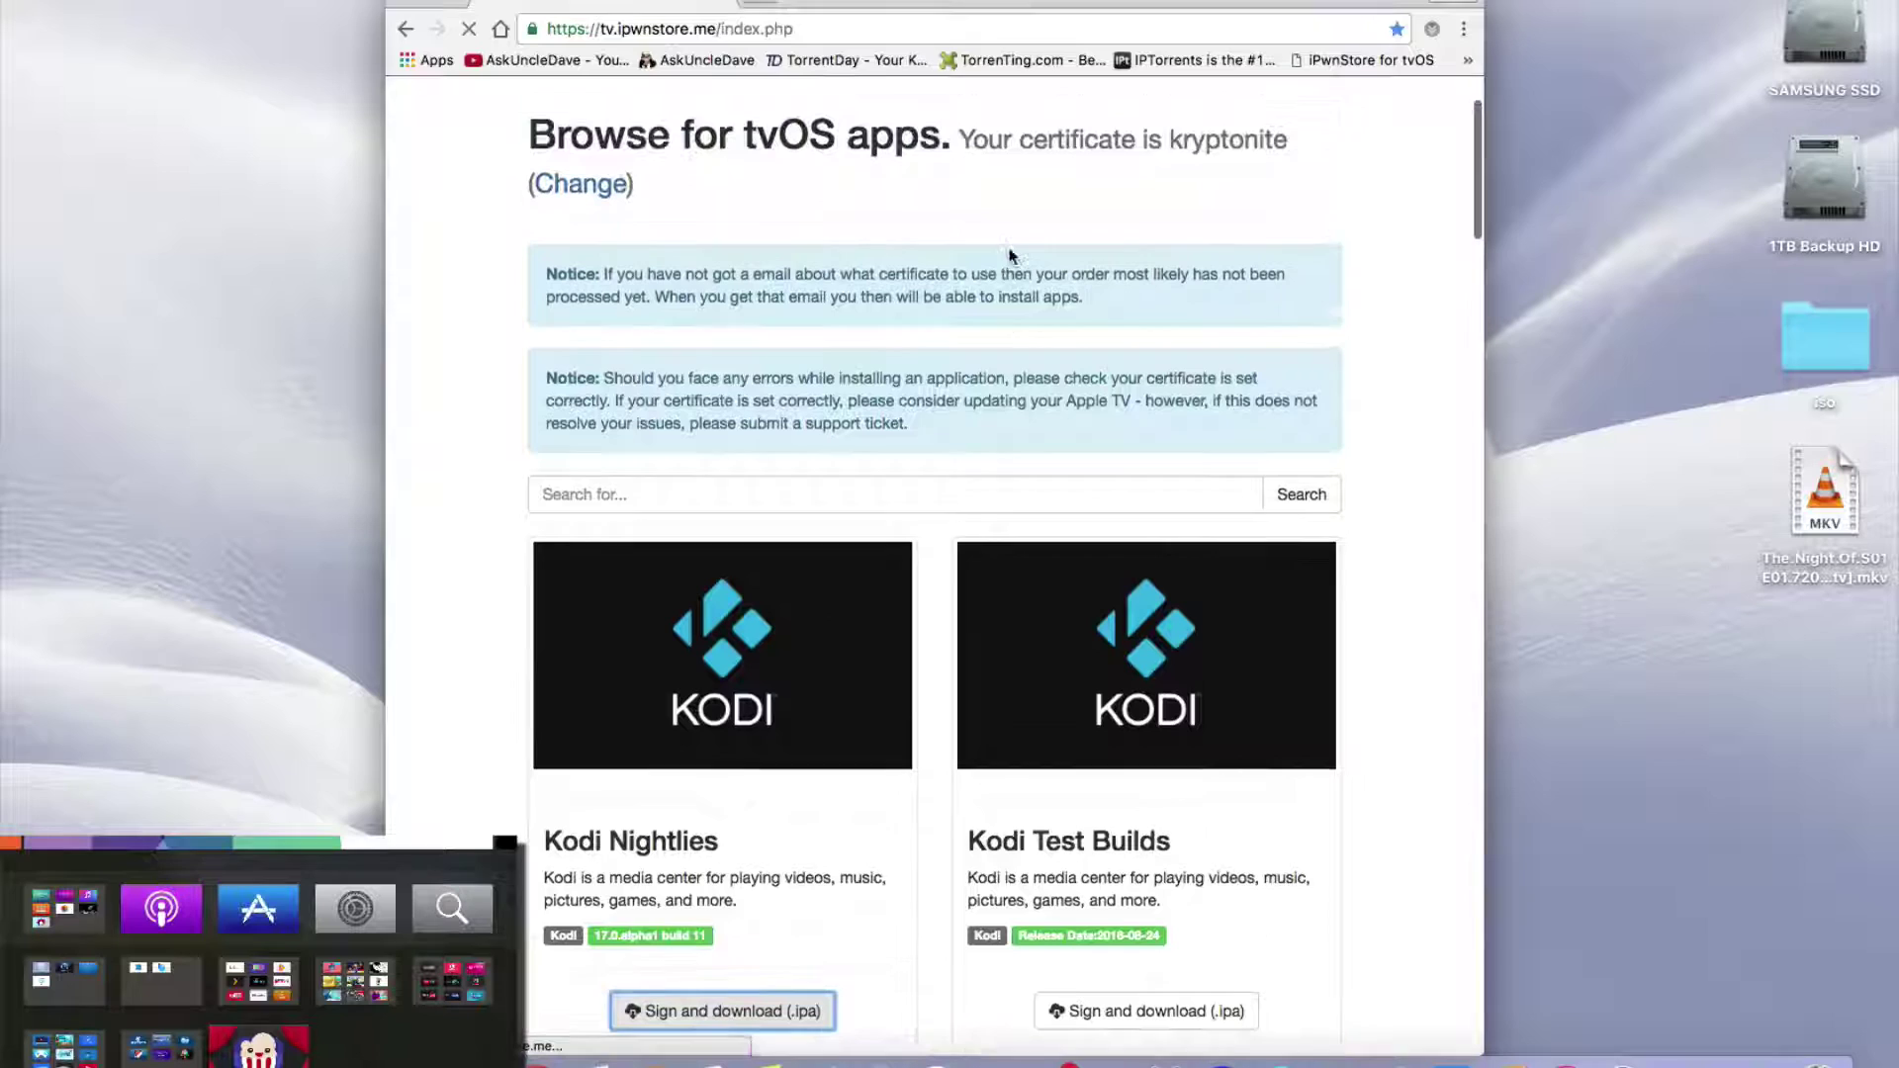
{"action": "scroll", "coordinate": [1028, 267], "scroll_direction": "down", "scroll_amount": 4}
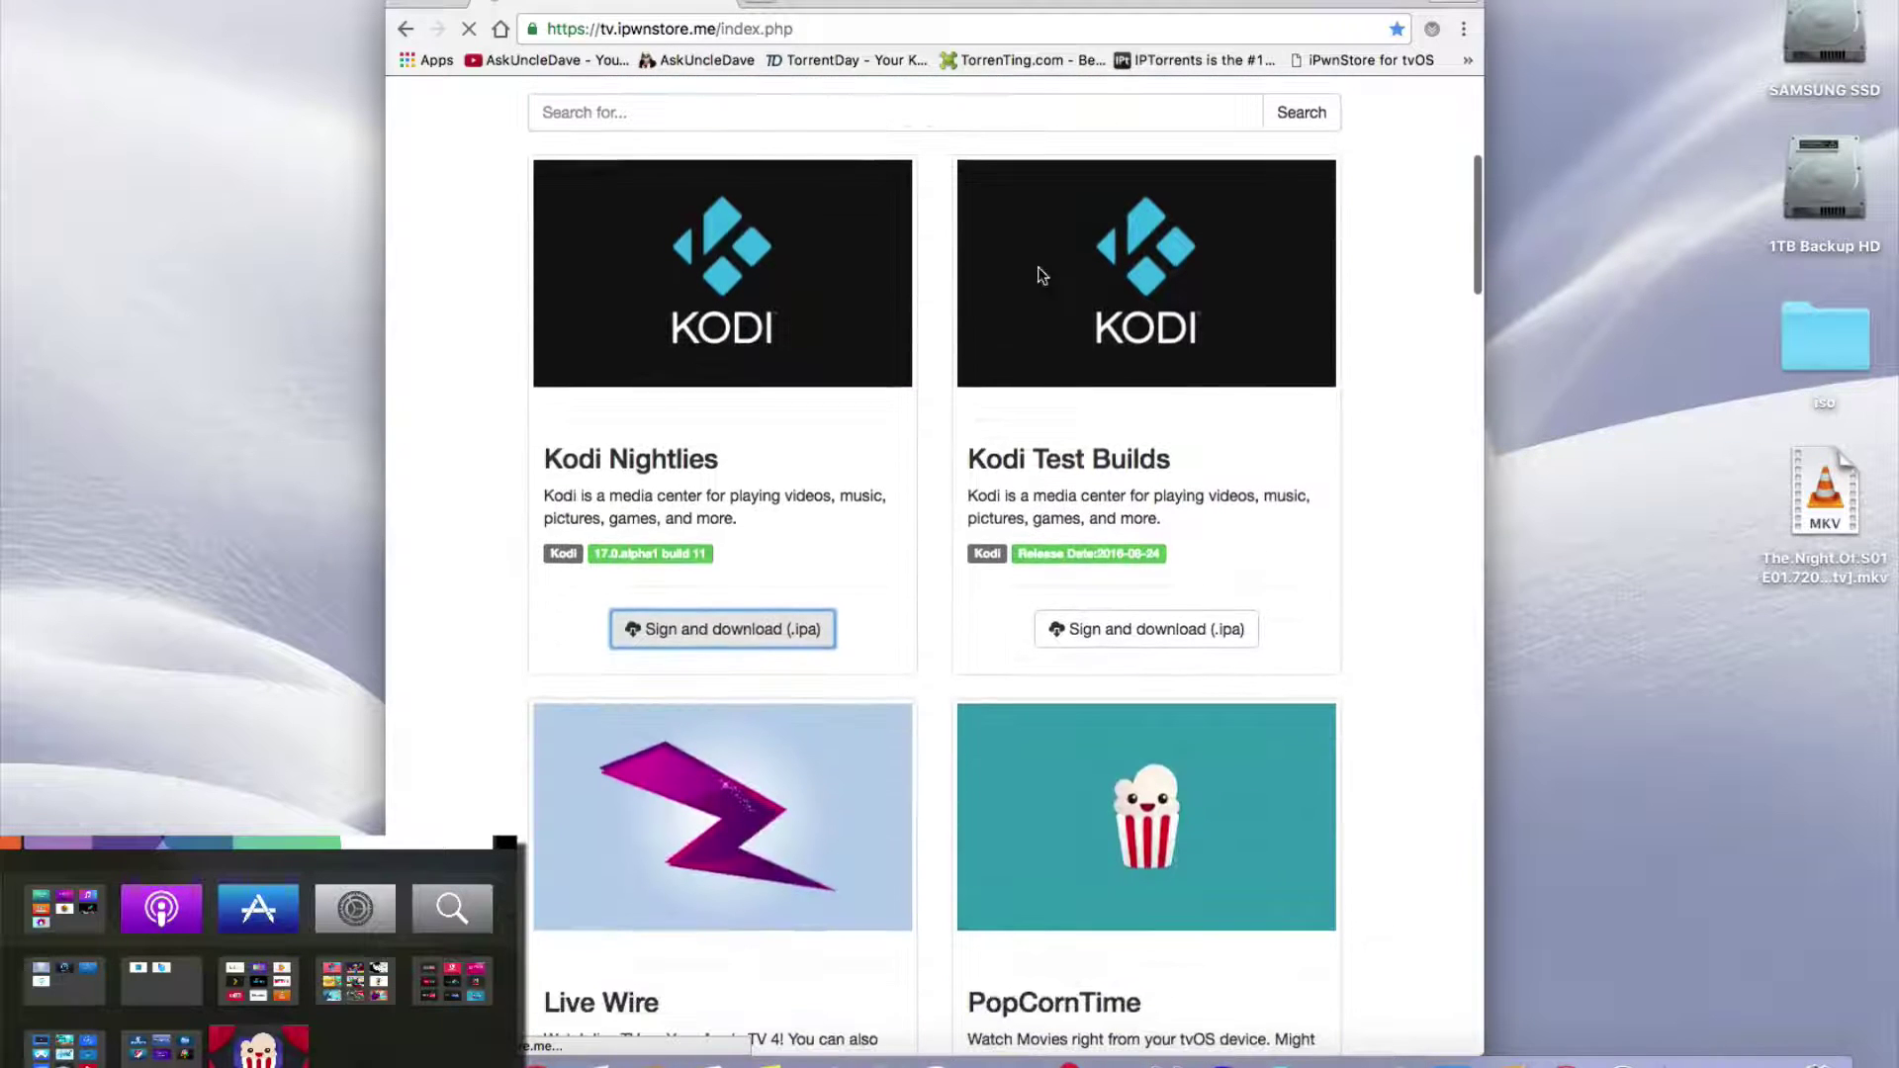
{"action": "scroll", "coordinate": [633, 742], "scroll_direction": "down", "scroll_amount": 1}
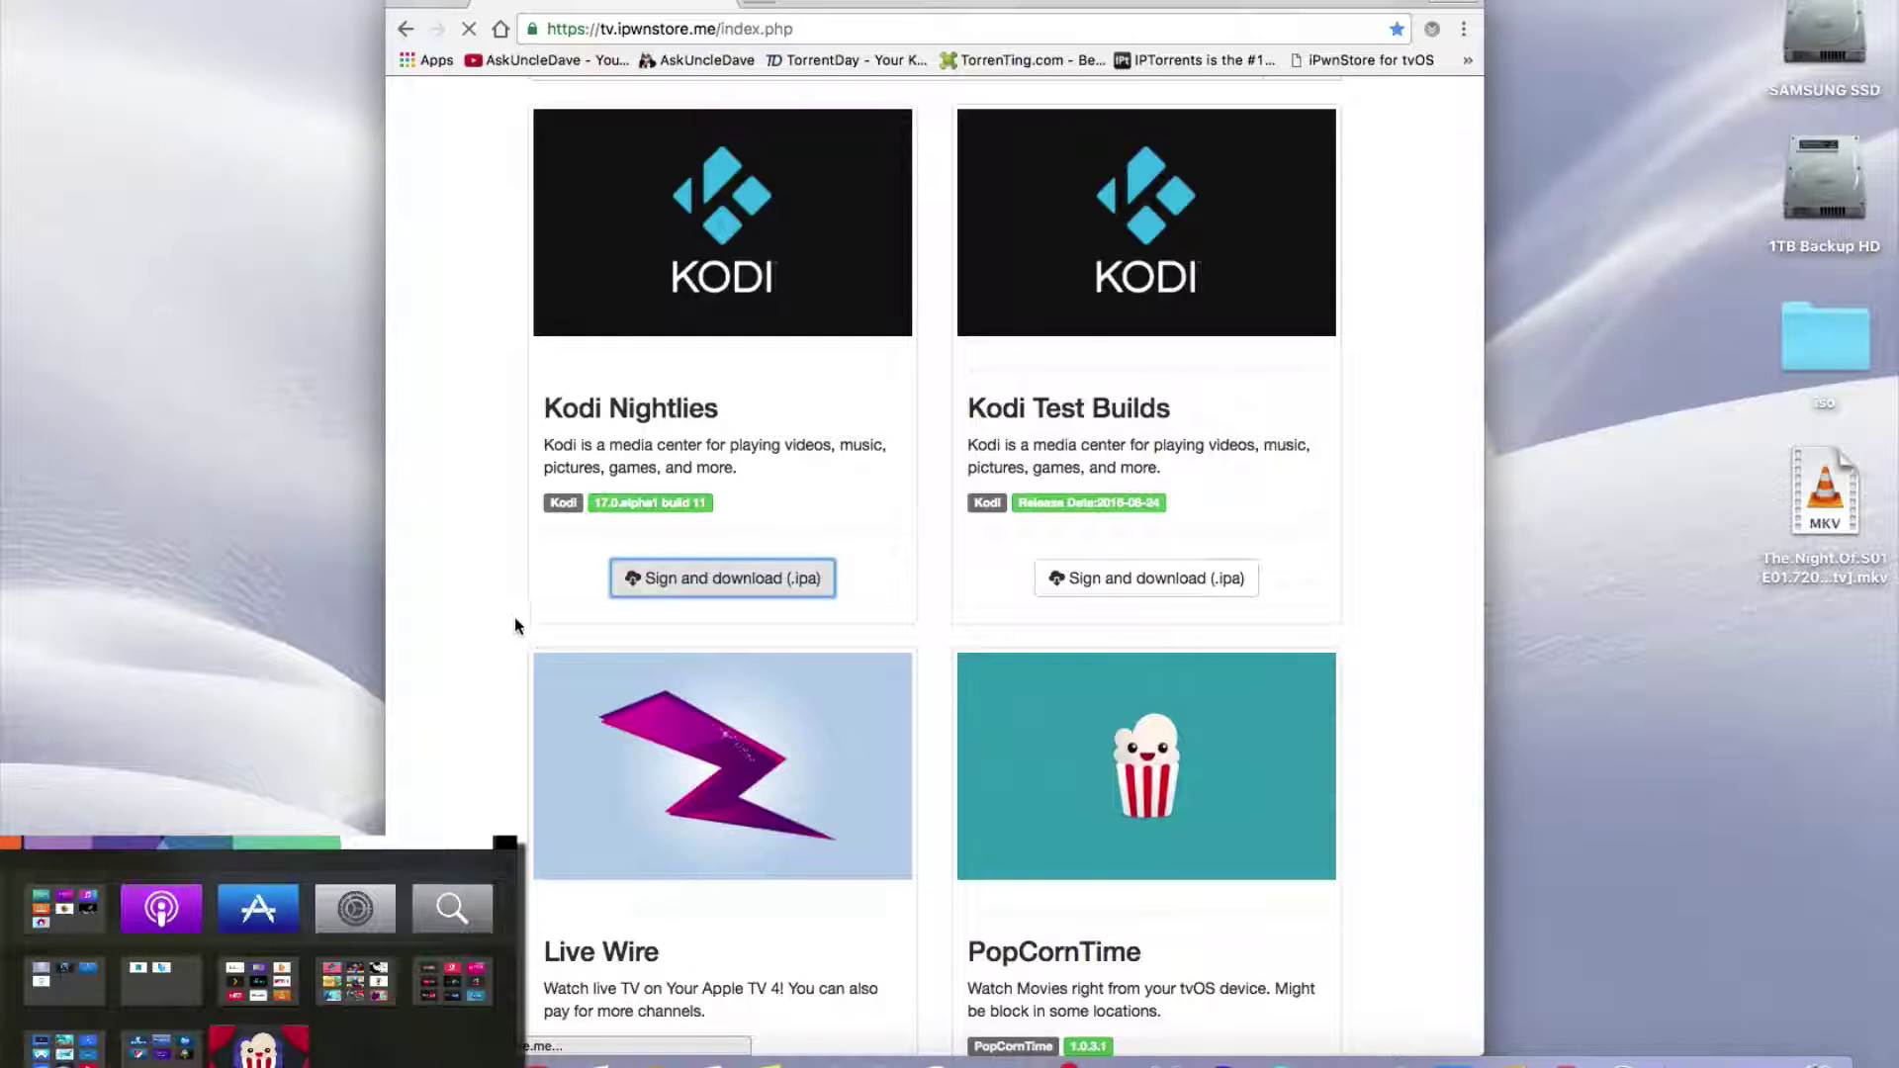
{"action": "scroll", "coordinate": [514, 623], "scroll_direction": "down", "scroll_amount": 1}
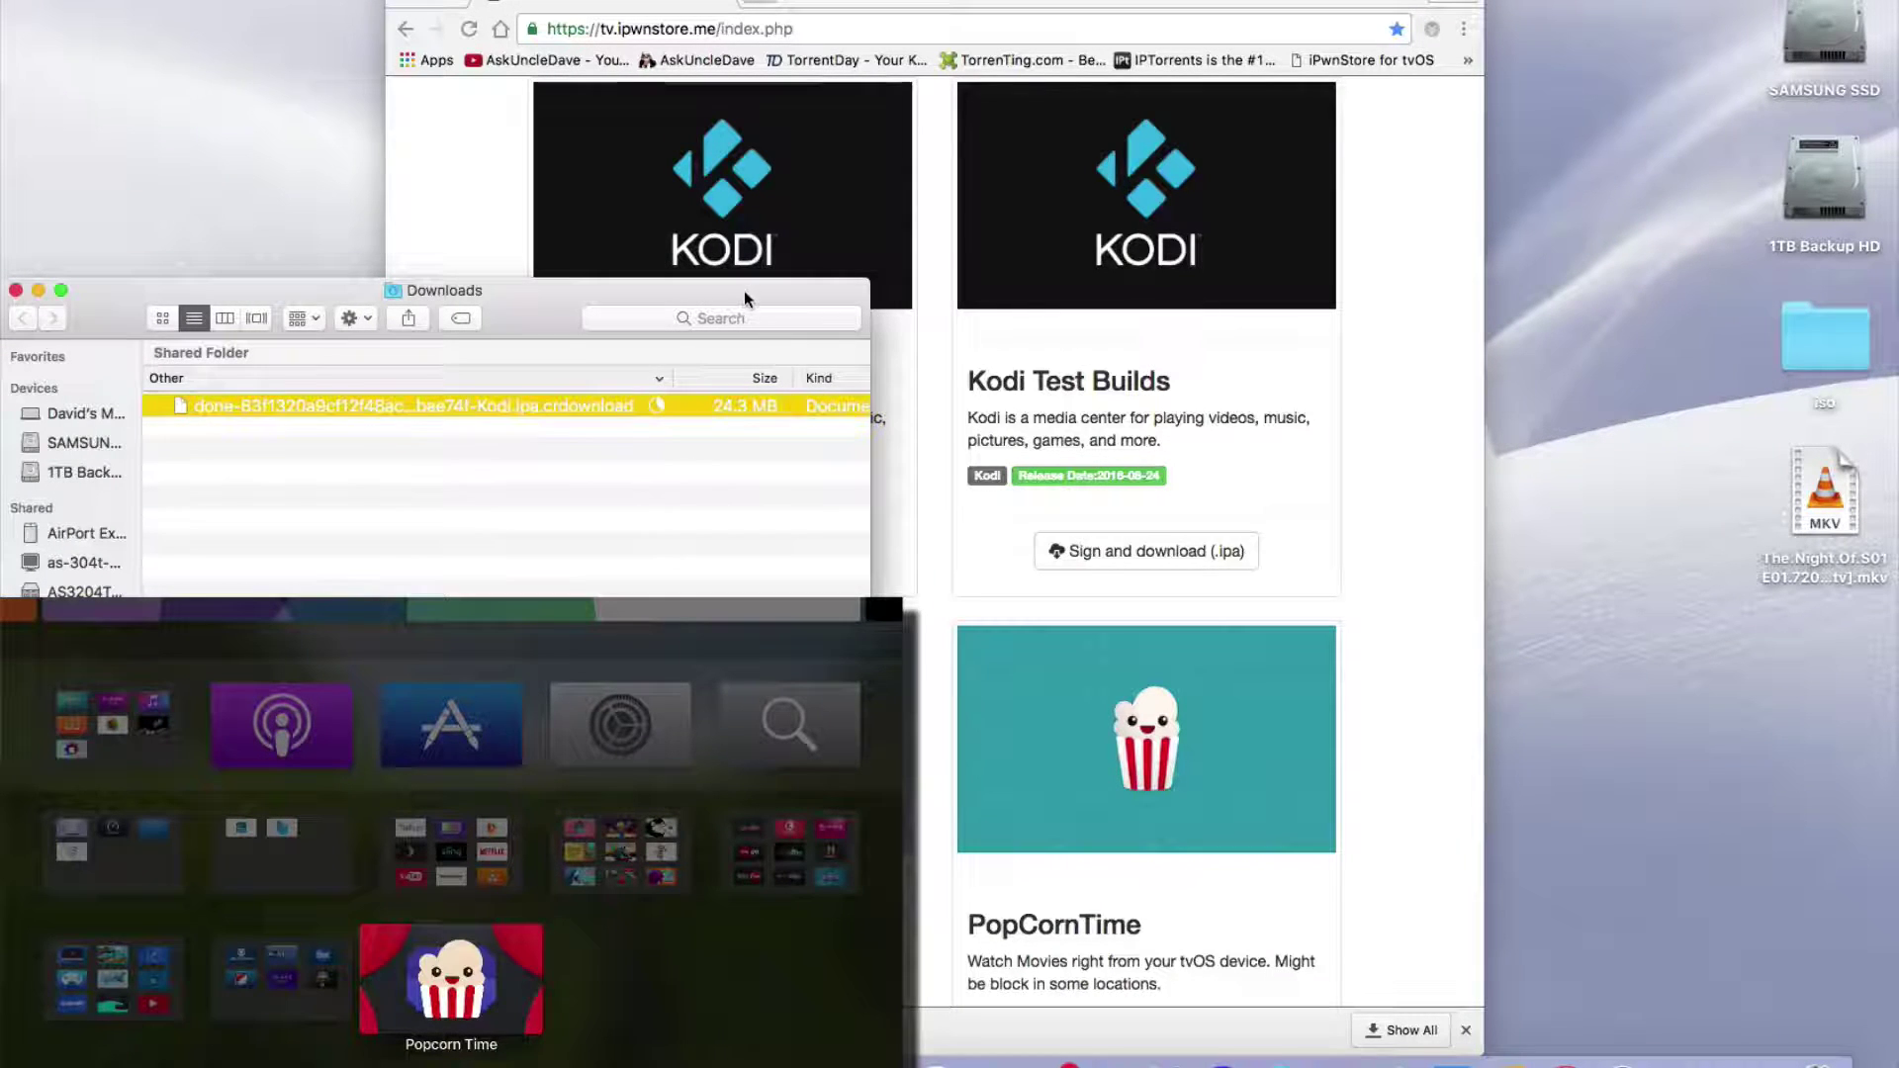
- Move the Downloads window to a clear area over the browser so the Kodi file's row can be seen
{"action": "left_click_drag", "start_coordinate": [743, 288], "coordinate": [993, 670]}
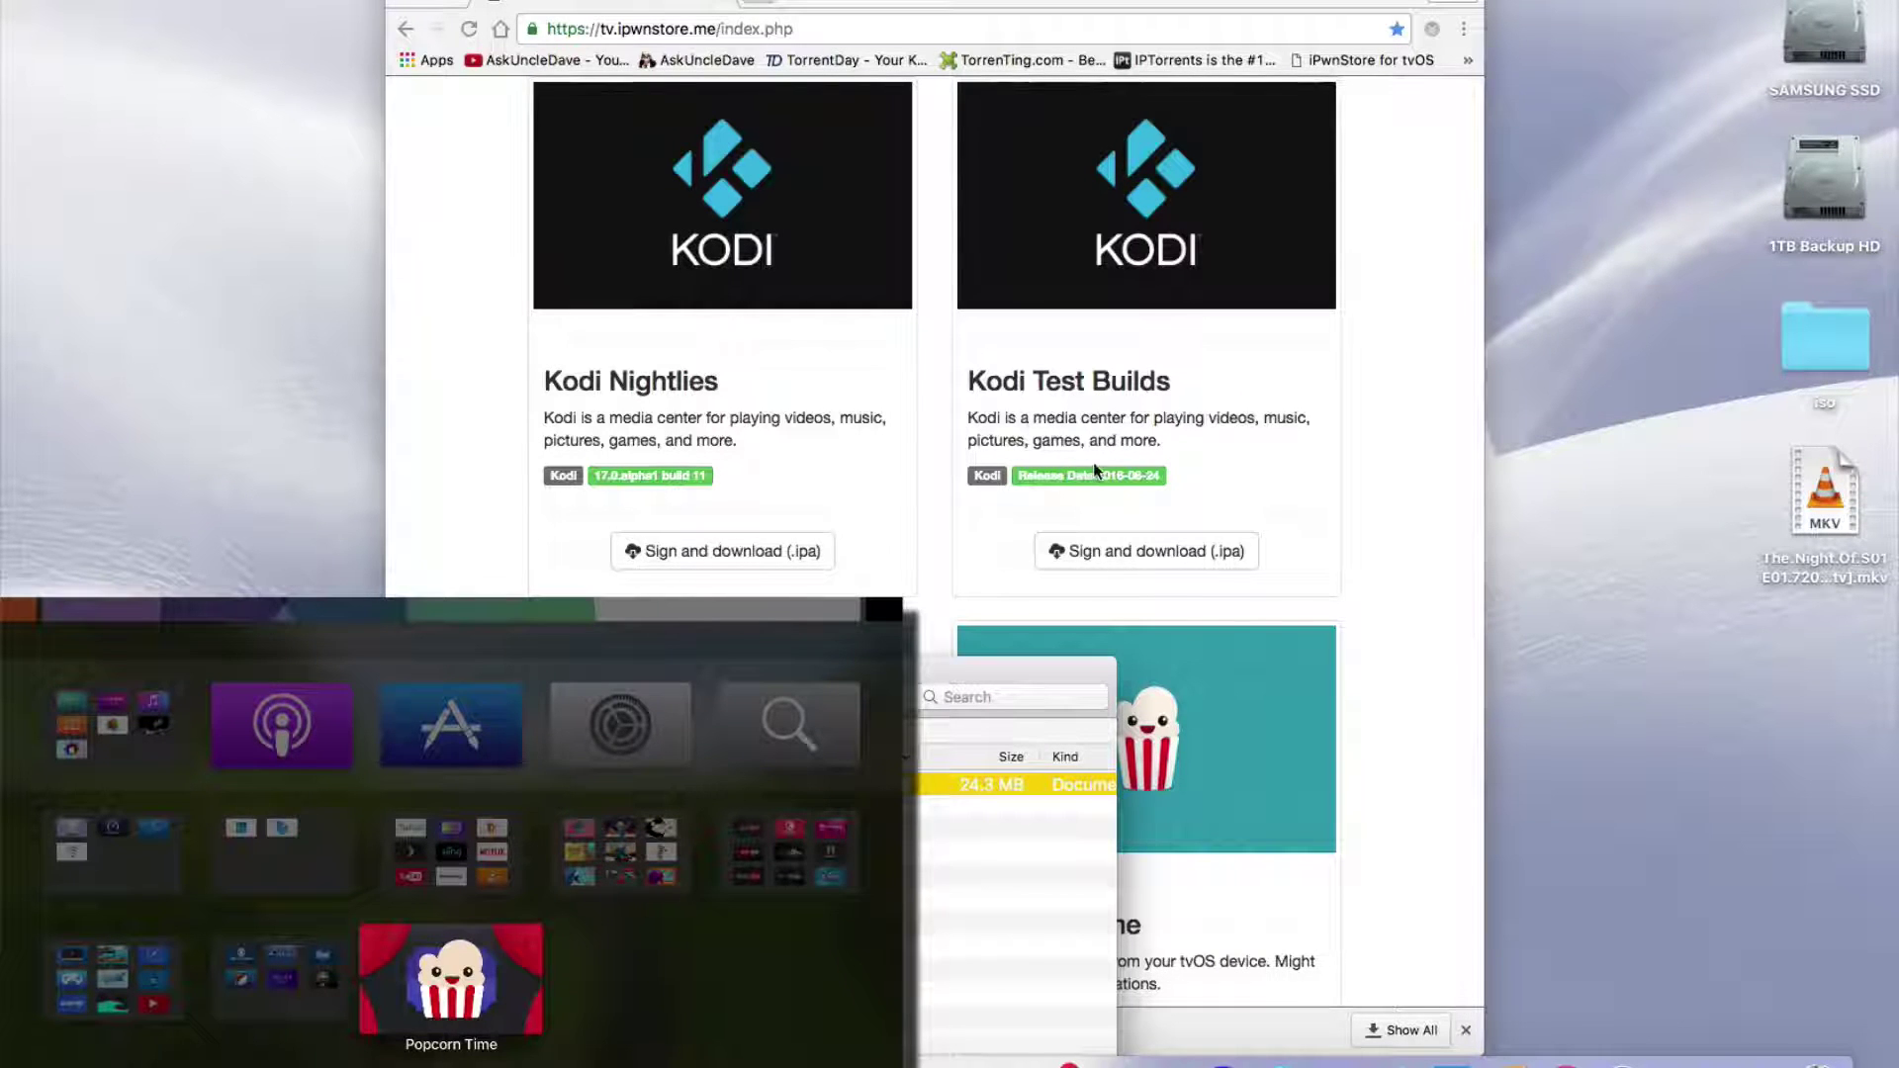
{"action": "left_click_drag", "start_coordinate": [1019, 669], "coordinate": [962, 420]}
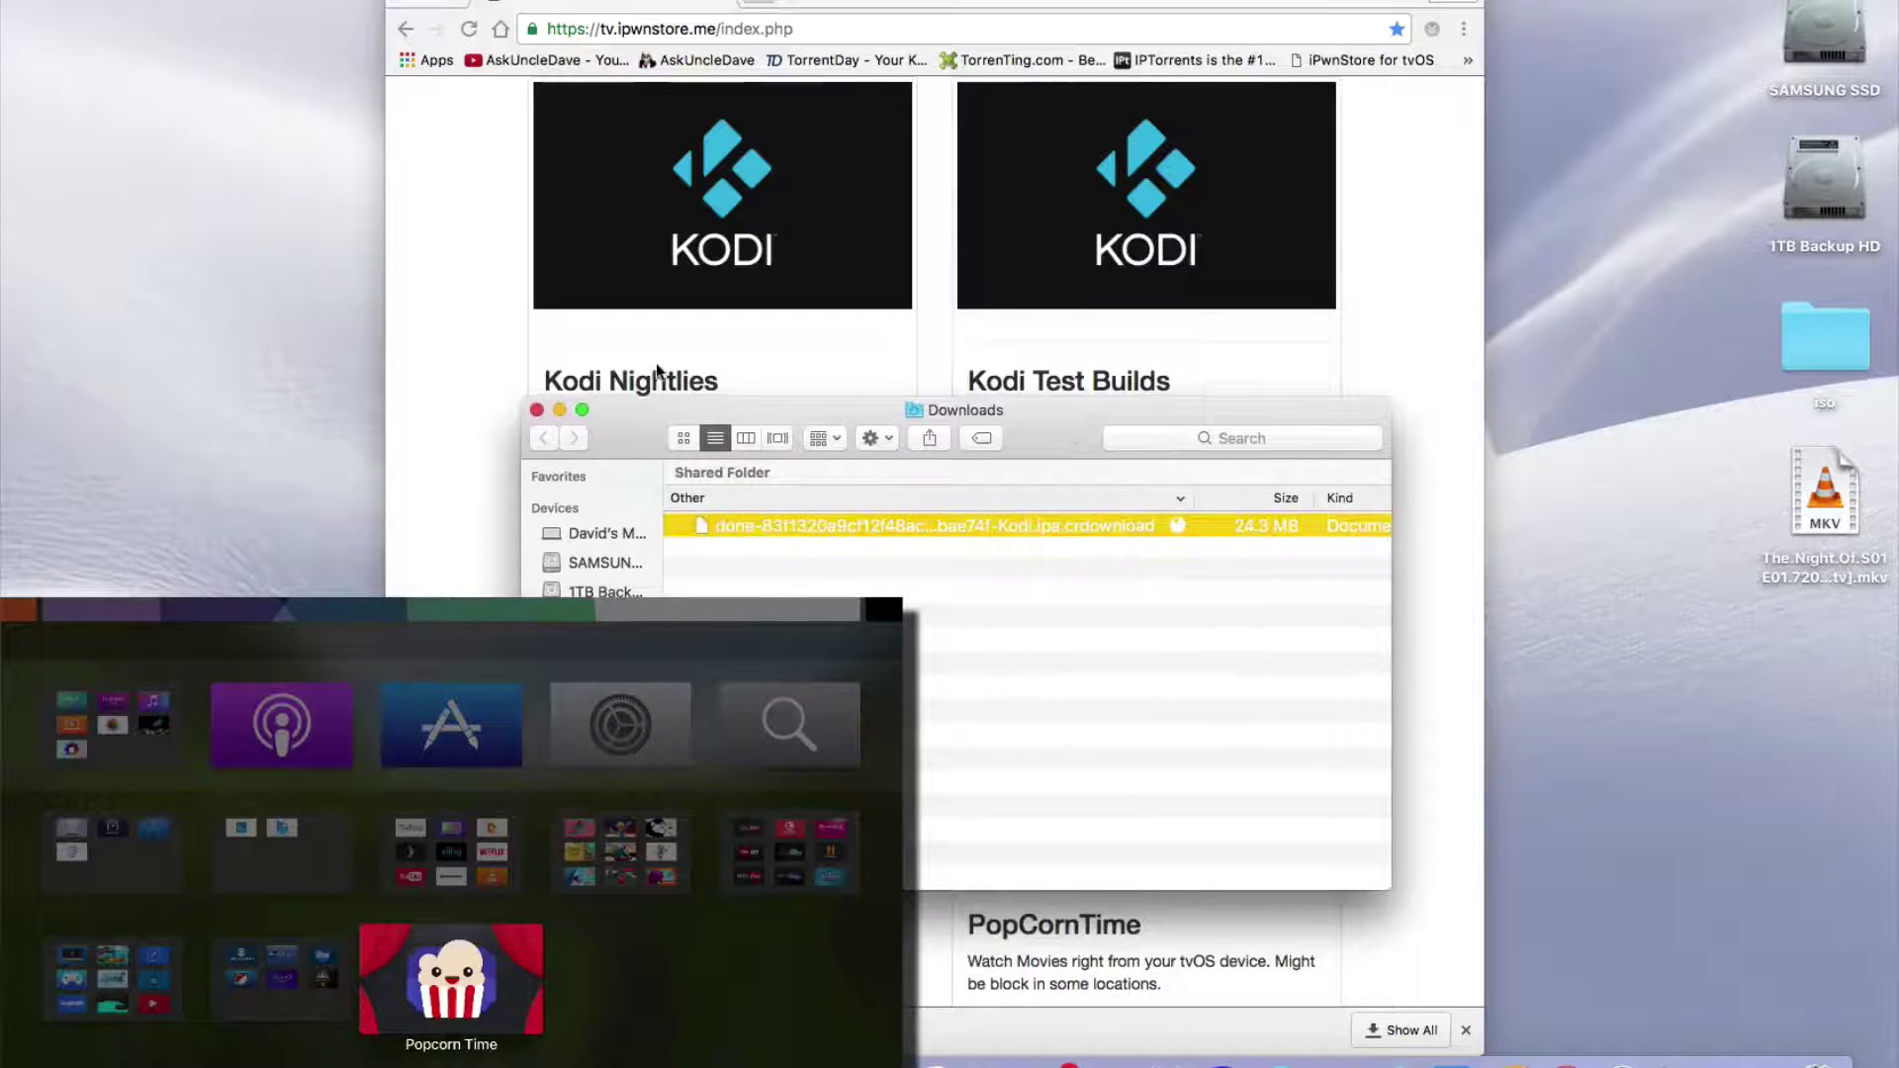
{"action": "left_click_drag", "start_coordinate": [809, 411], "coordinate": [846, 229]}
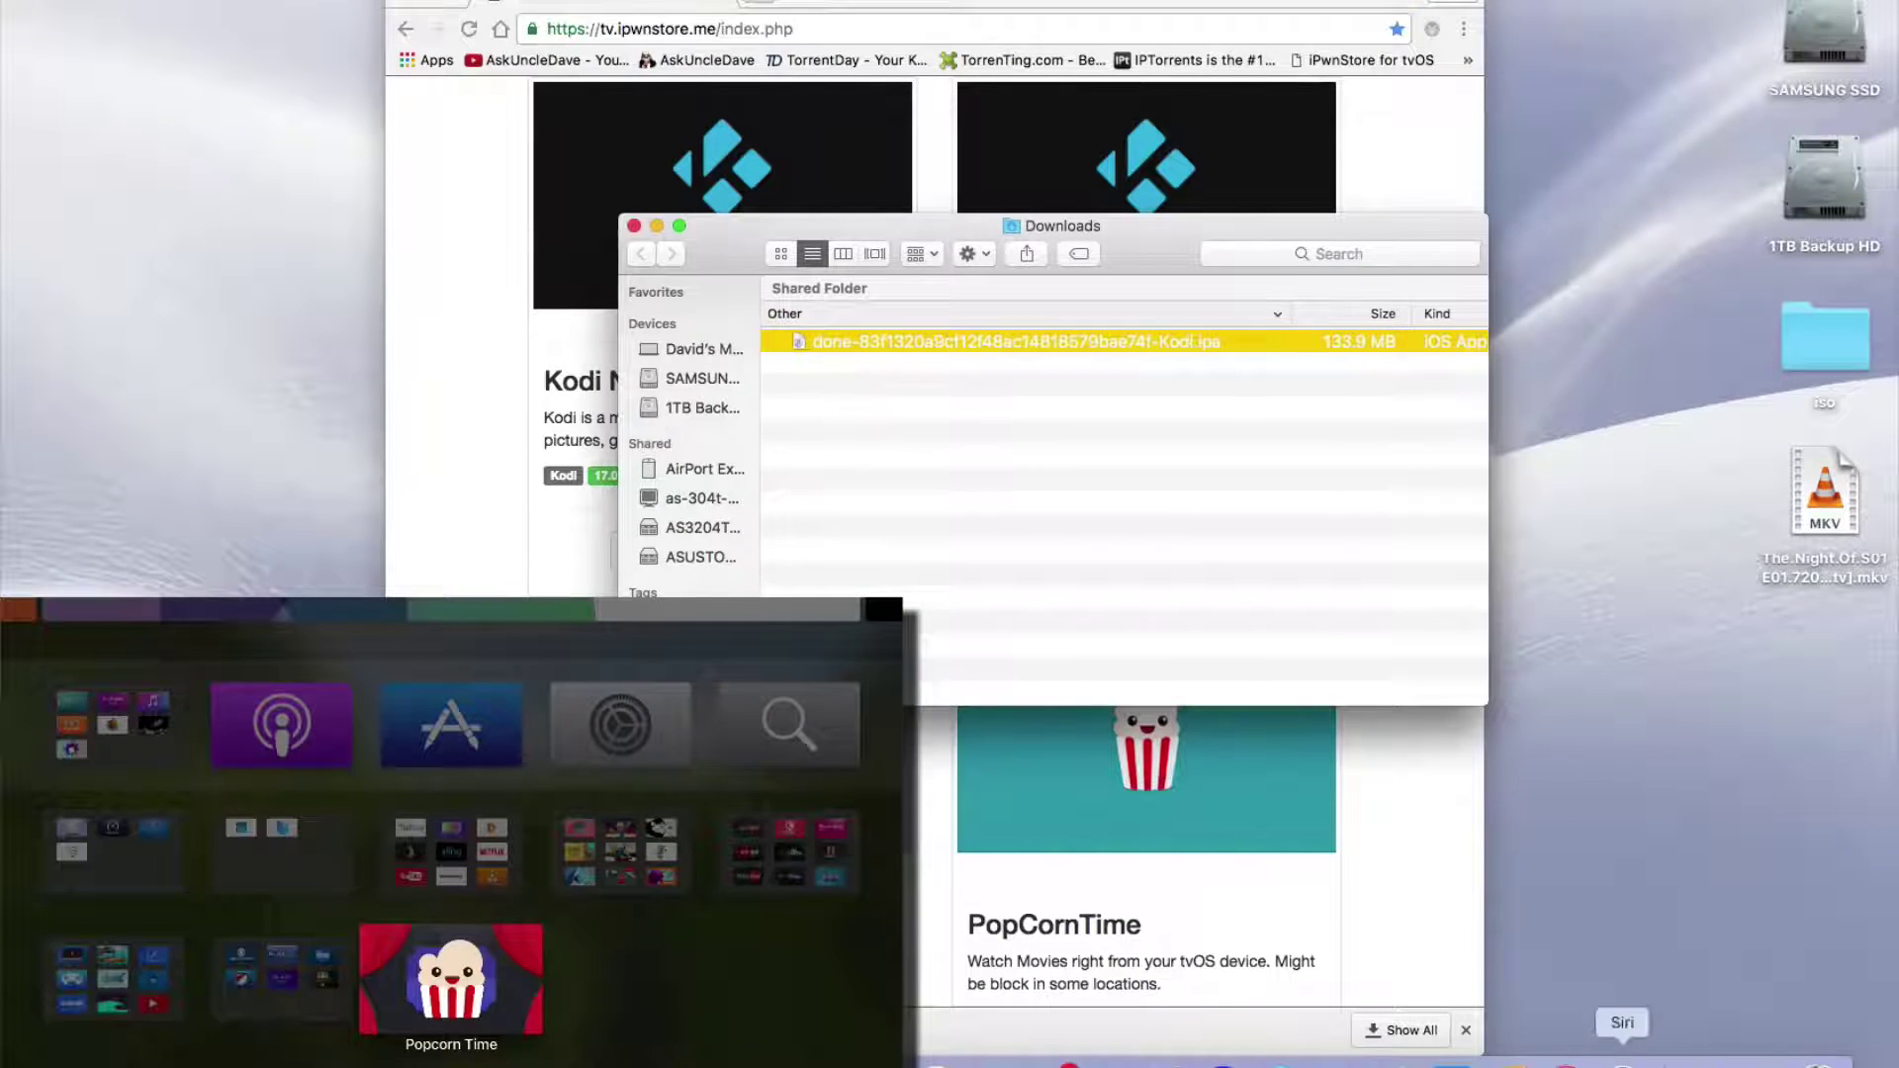
- Launch iFunBox from the Applications folder and select the connected Apple TV 4
{"action": "left_click", "coordinate": [1705, 1056]}
{"action": "scroll", "coordinate": [1262, 671], "scroll_direction": "down", "scroll_amount": 3}
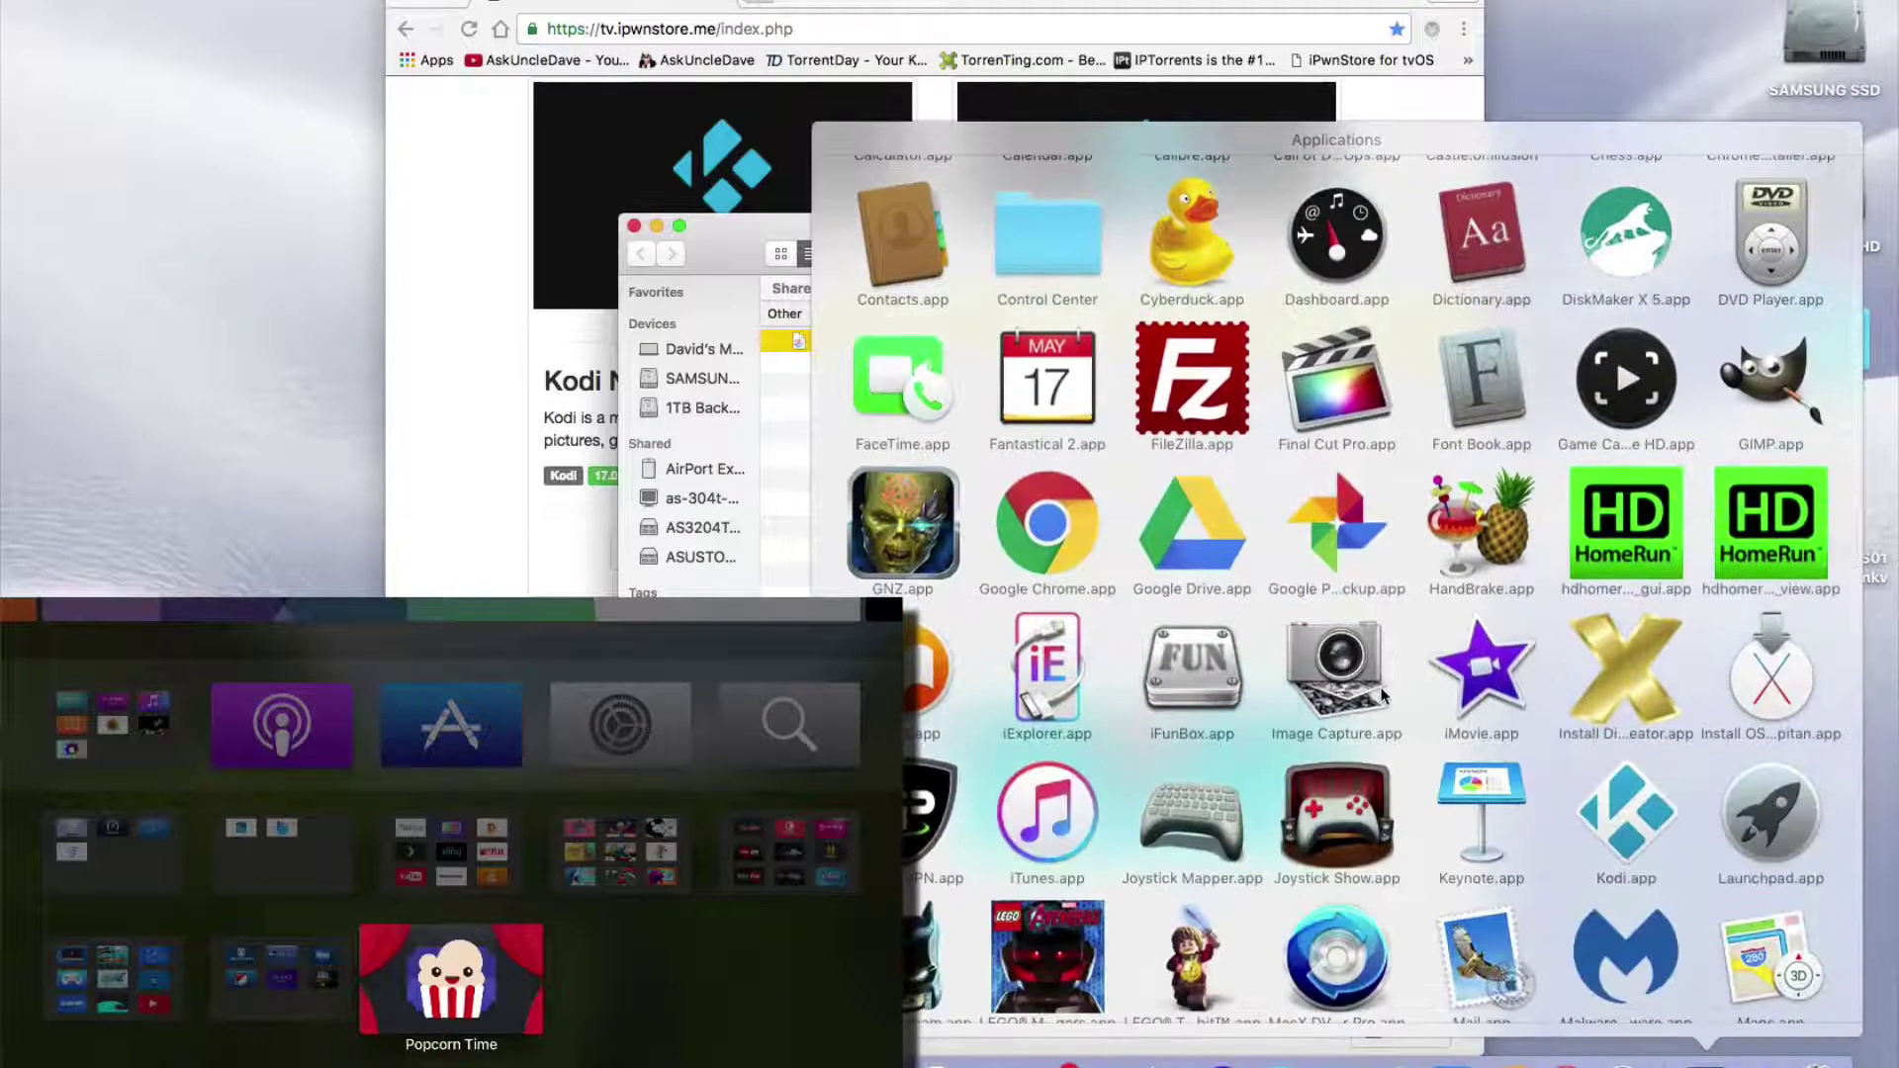
{"action": "left_click", "coordinate": [1208, 677]}
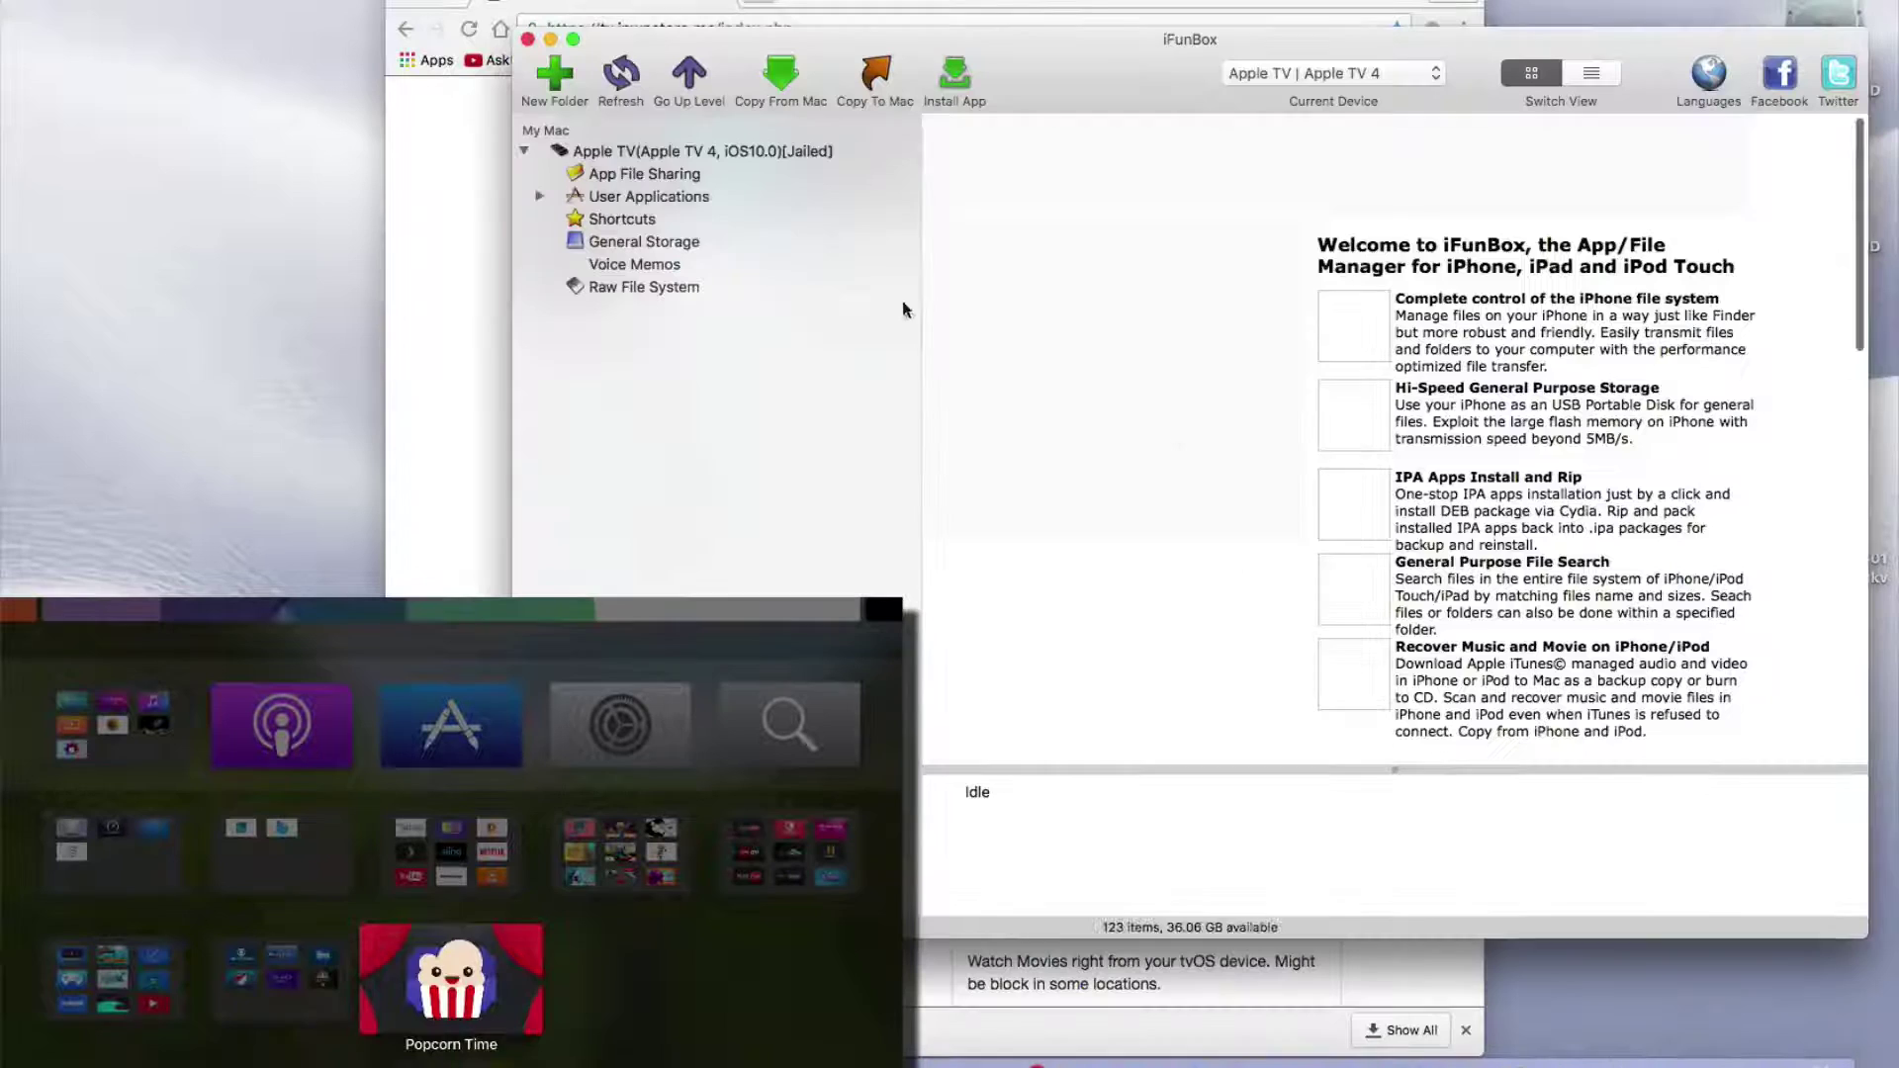
{"action": "left_click", "coordinate": [788, 160]}
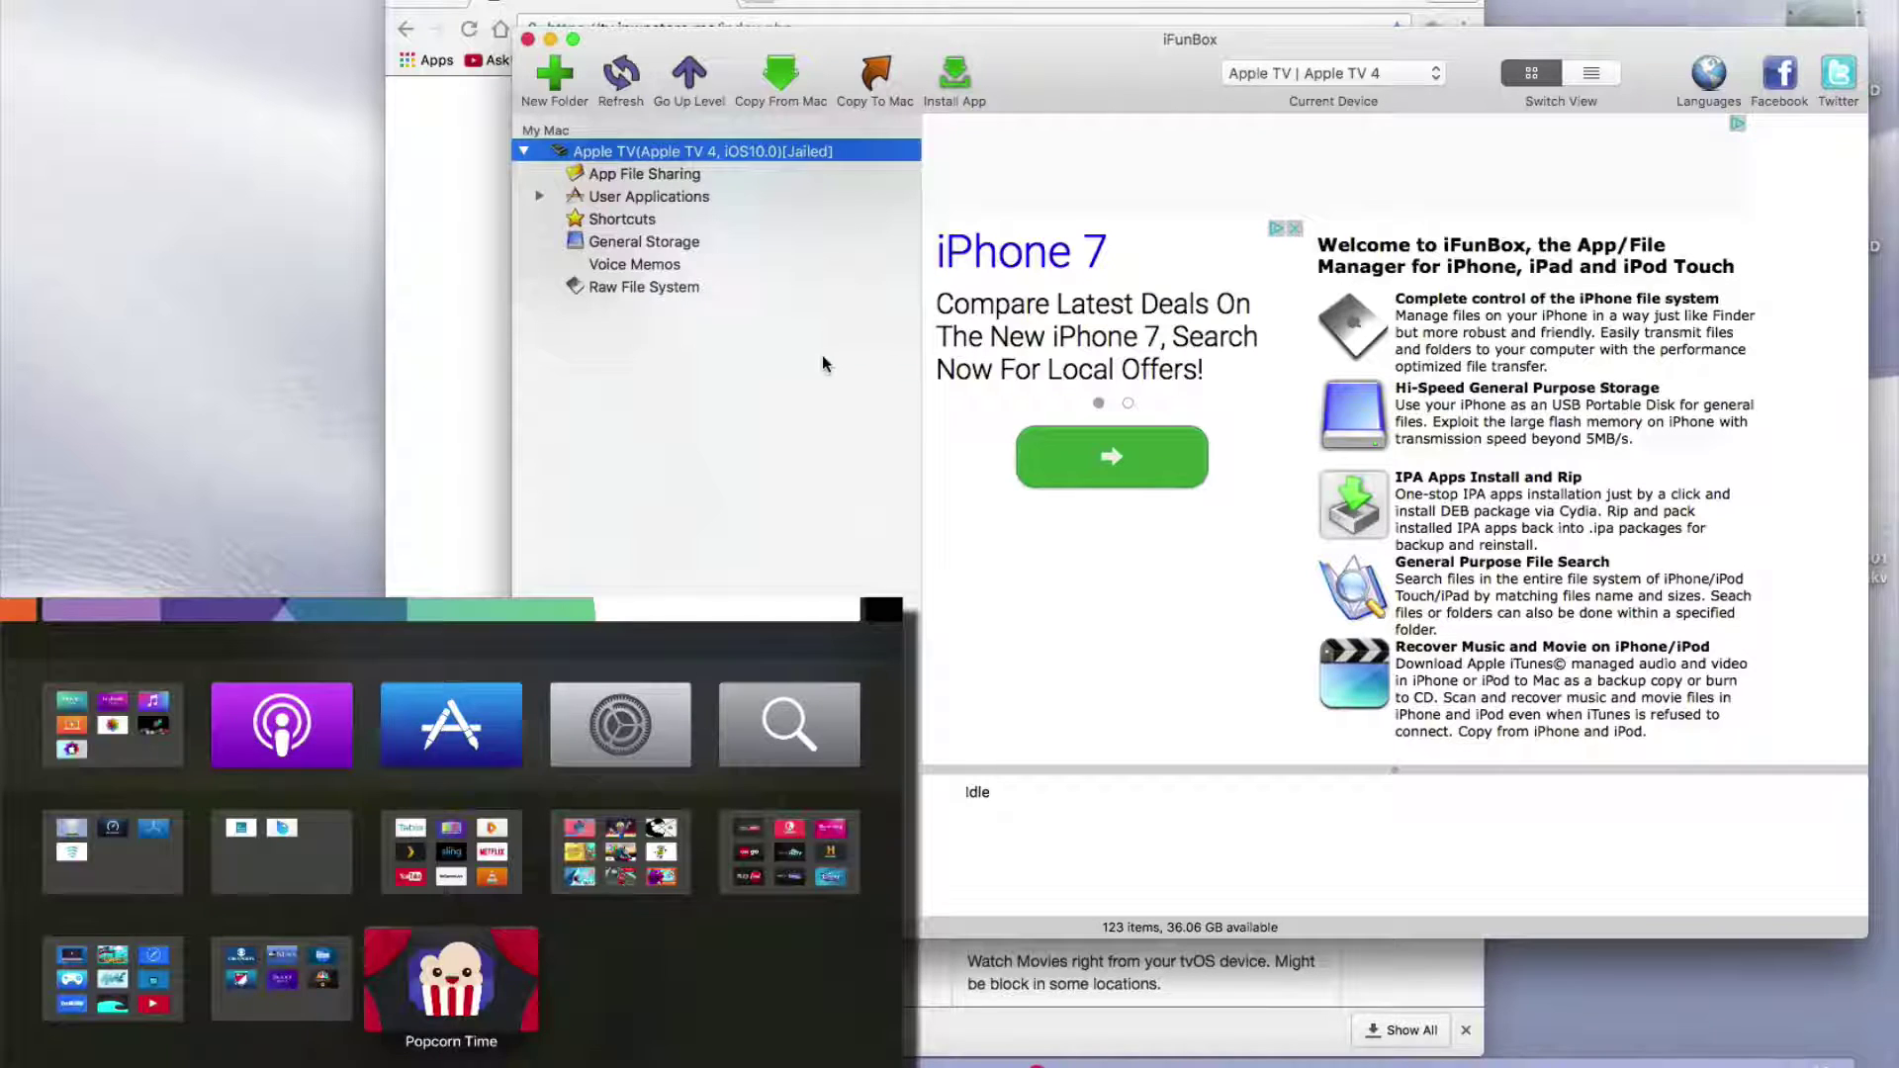
{"action": "left_click", "coordinate": [1275, 171]}
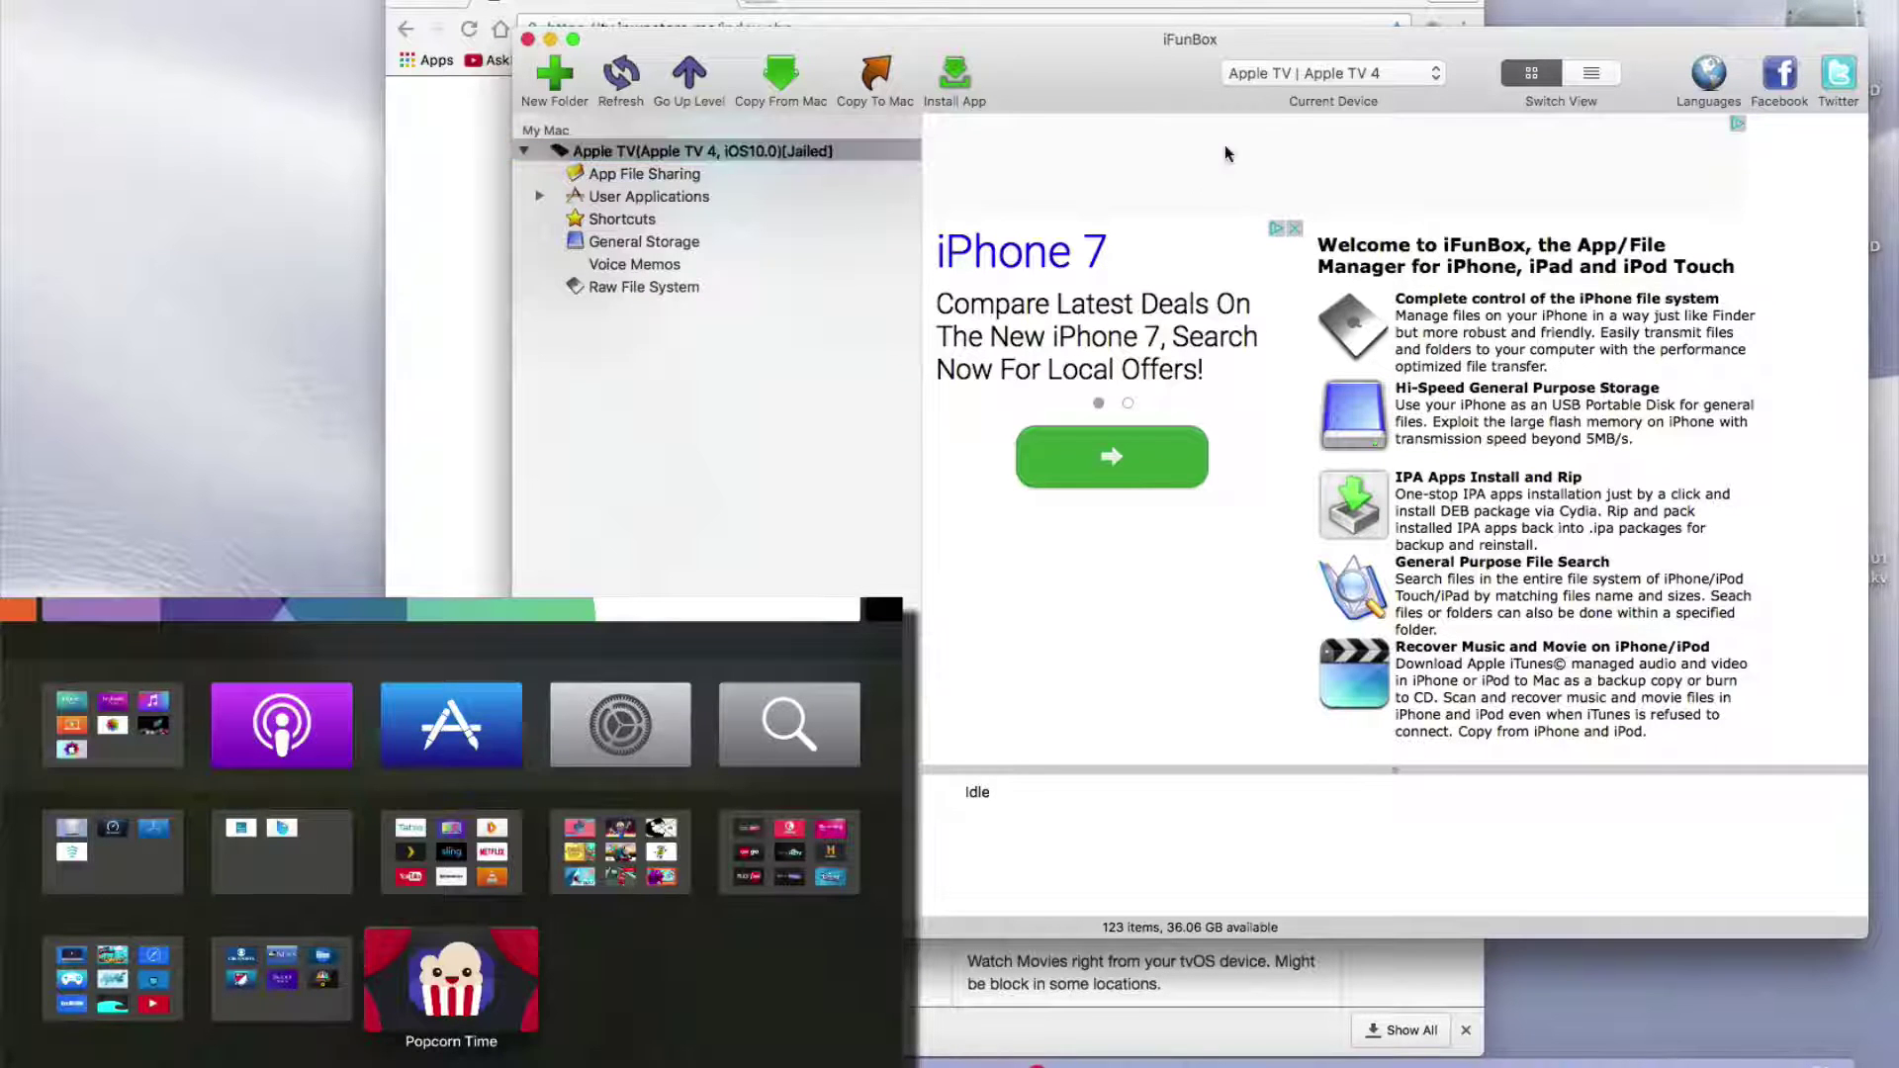
- Install the Kodi .ipa from the Downloads folder on the Apple TV with Install App
{"action": "left_click", "coordinate": [954, 74]}
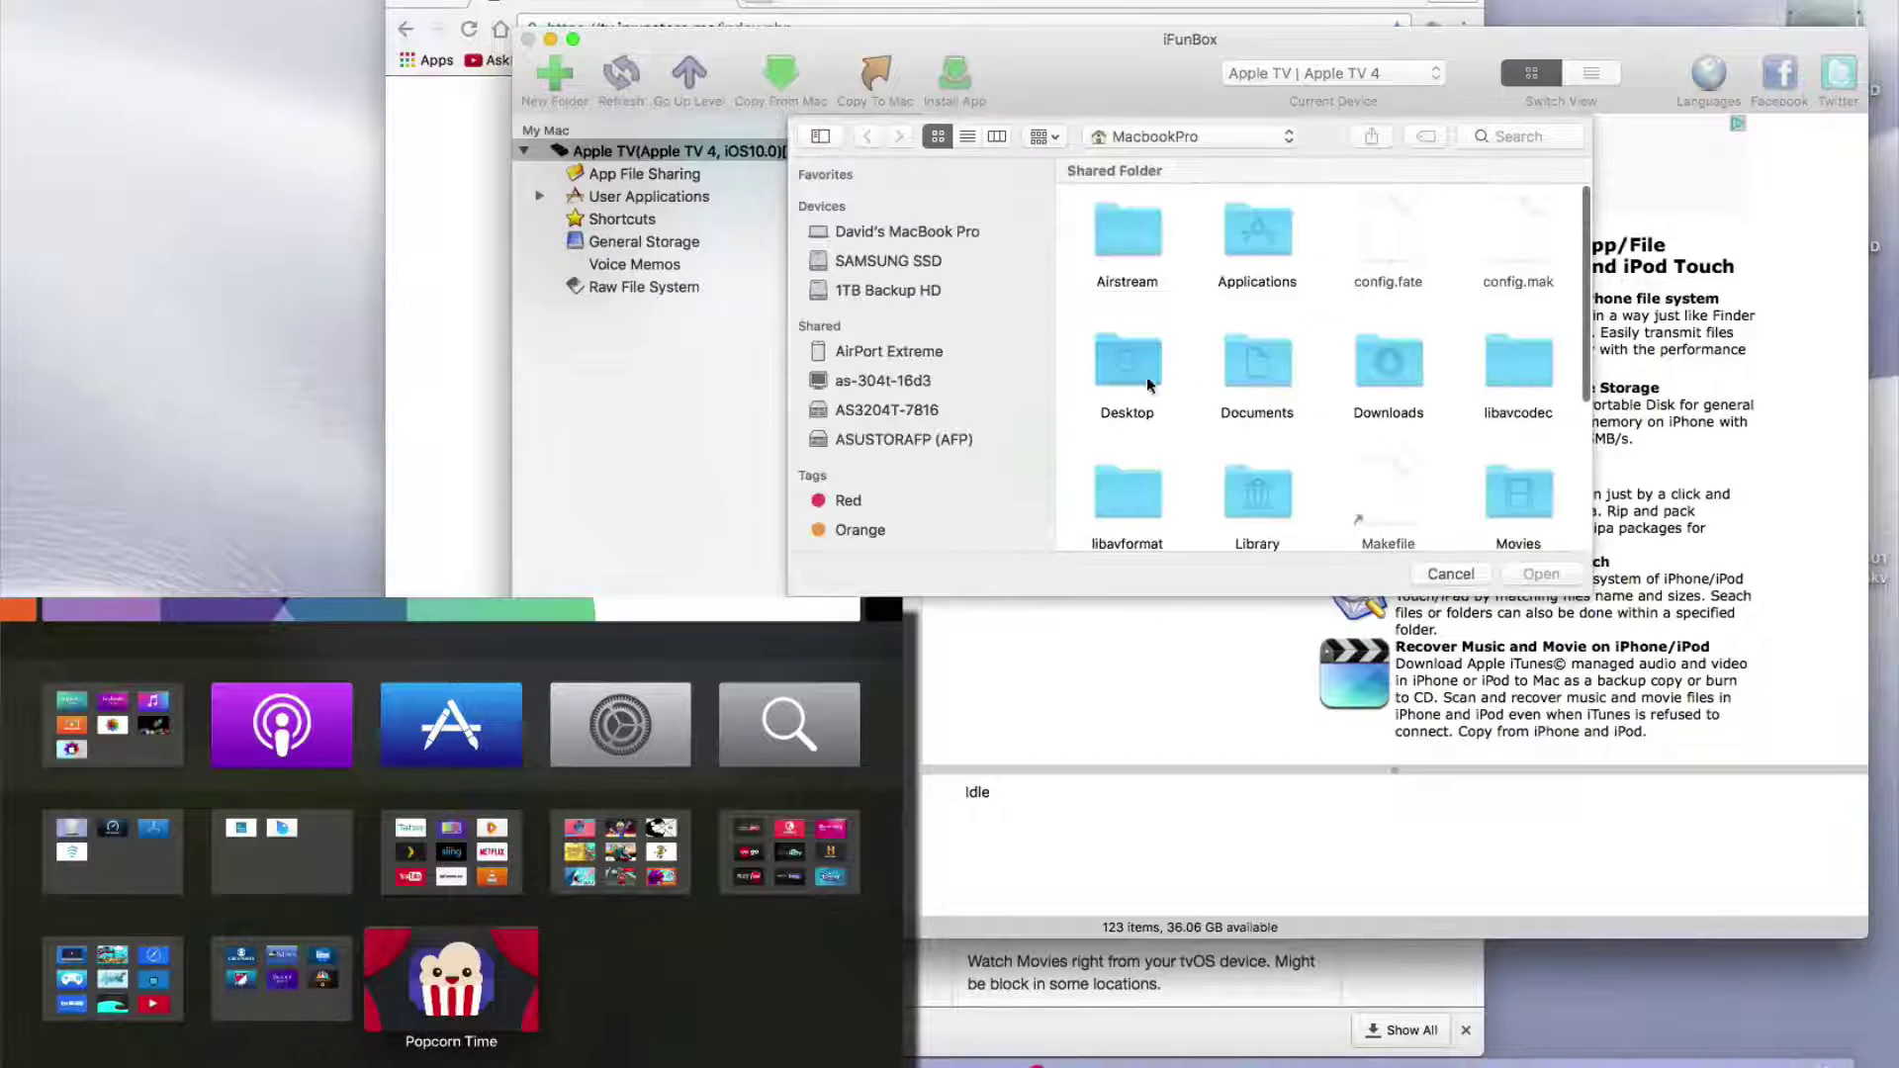
{"action": "left_click", "coordinate": [1368, 383]}
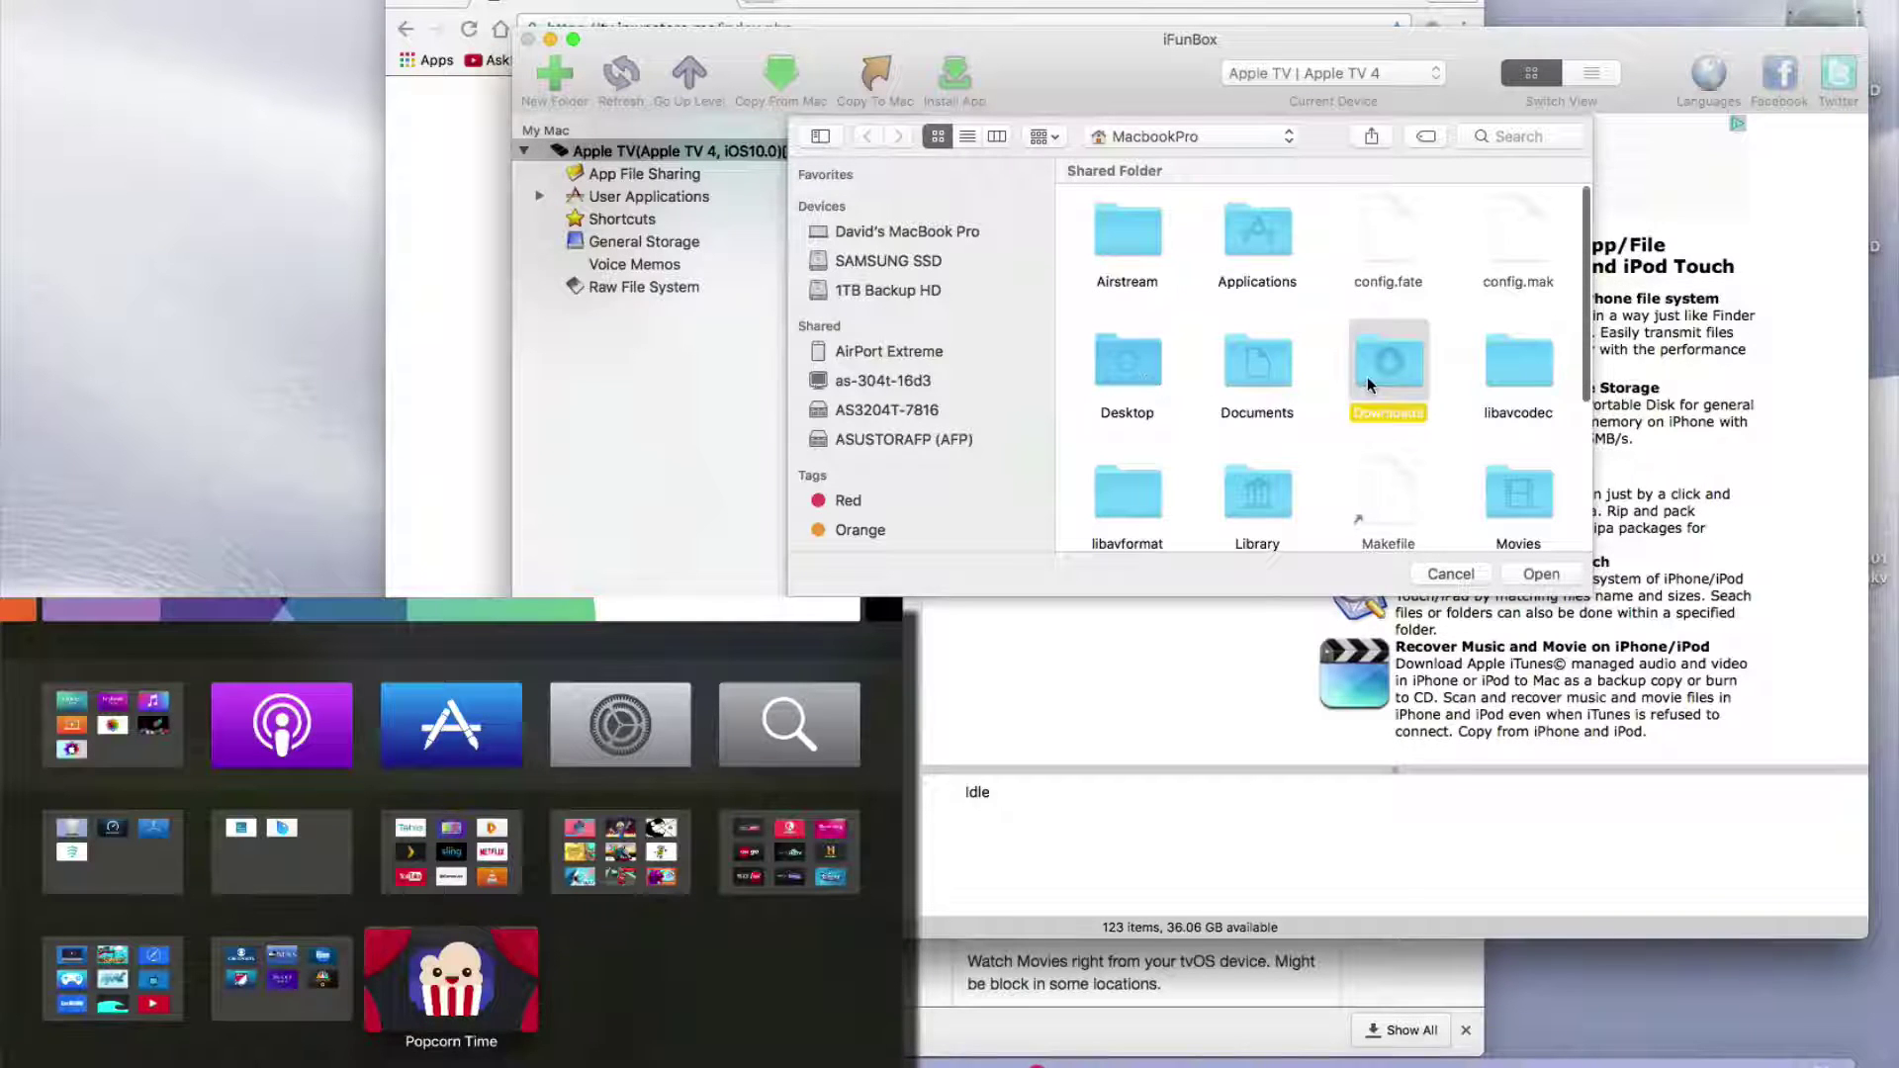
{"action": "left_click", "coordinate": [1545, 578]}
{"action": "left_click", "coordinate": [1109, 269]}
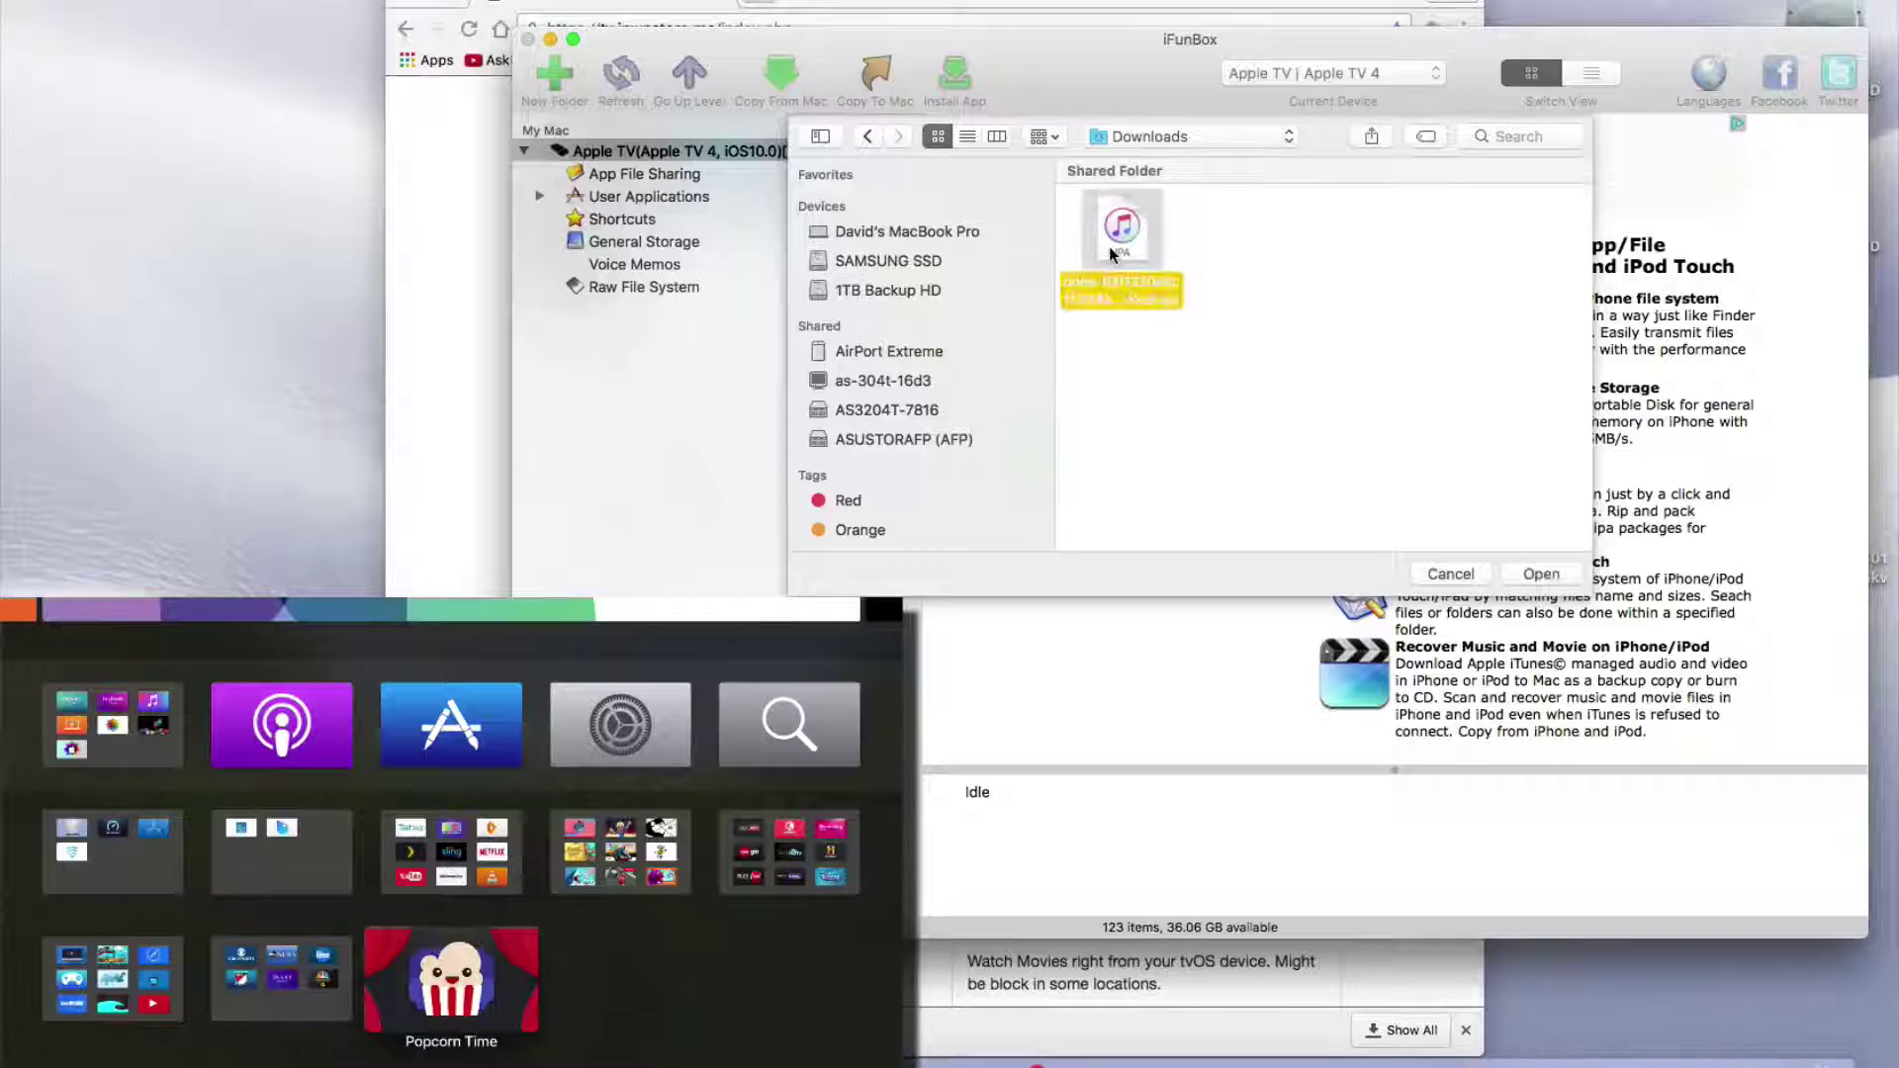
{"action": "left_click", "coordinate": [1533, 574]}
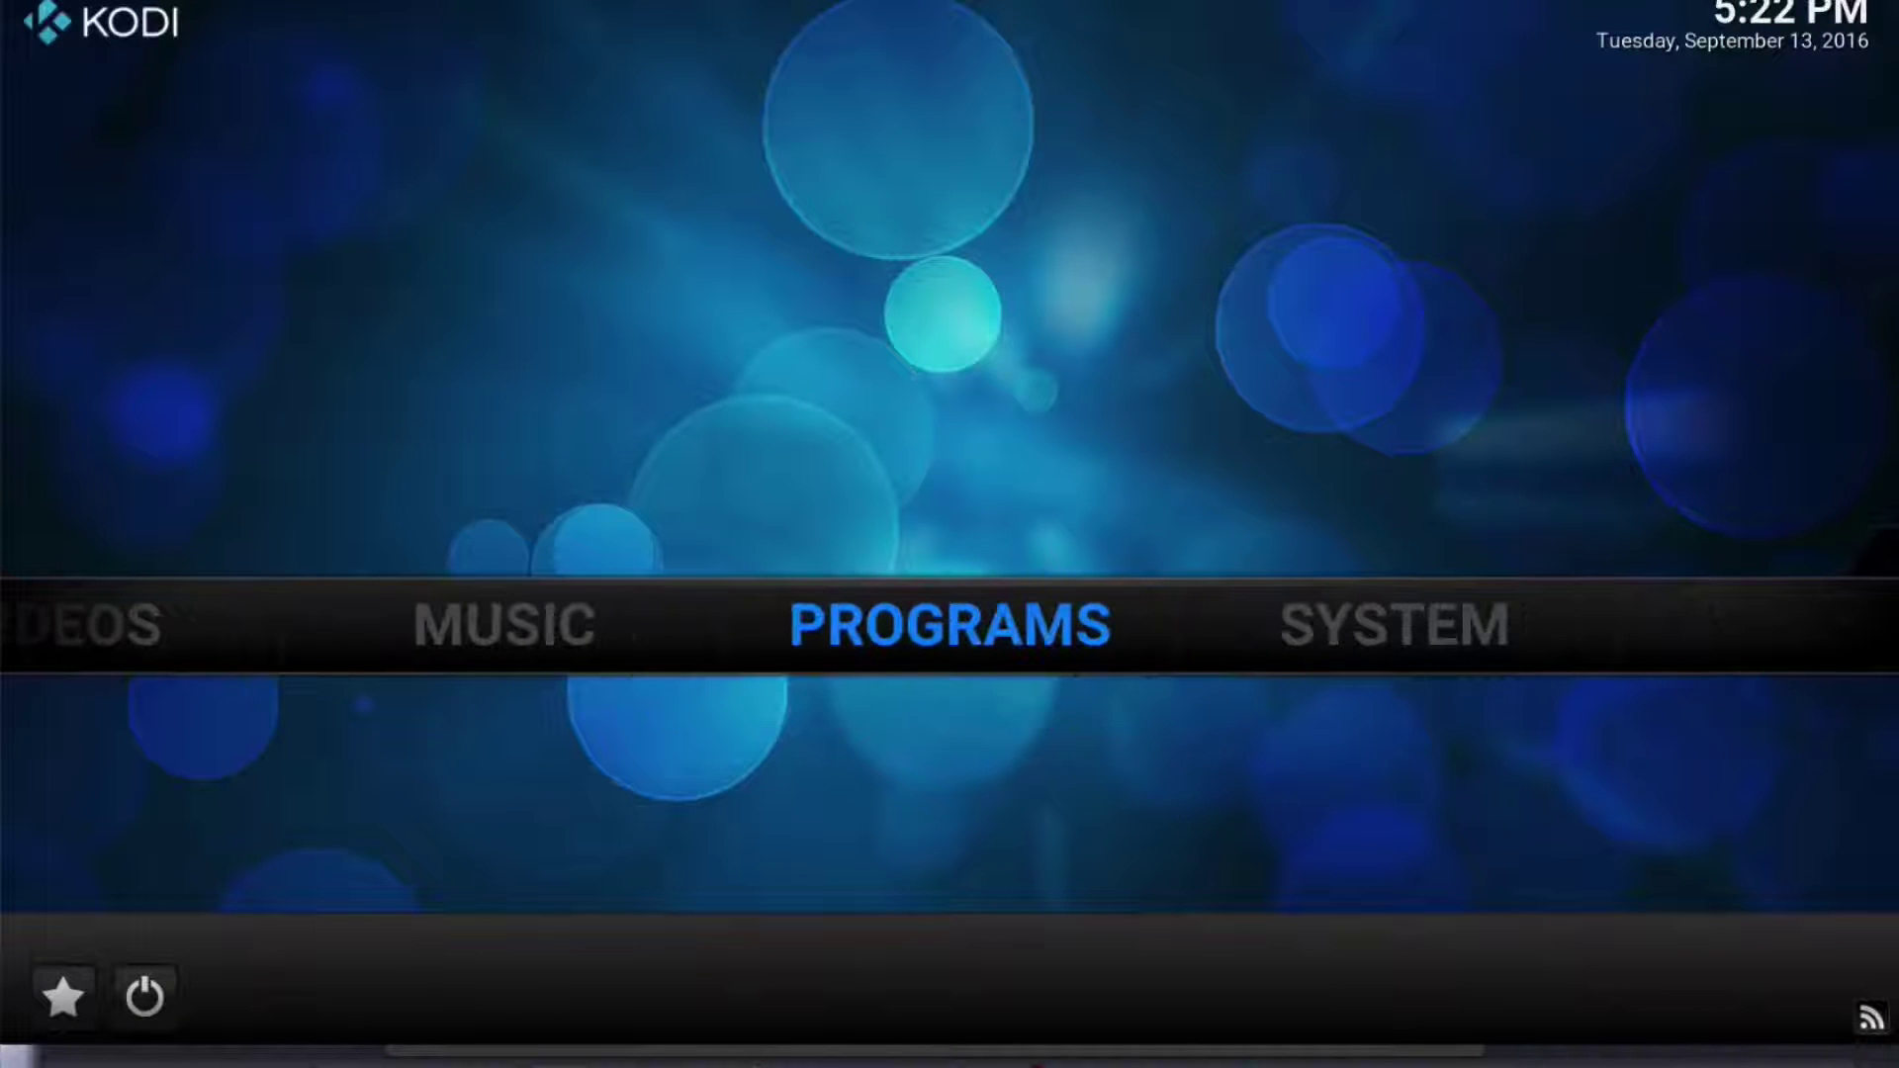
- In Kodi on the Apple TV, go to the system File manager, start adding a source, and open its path for text entry
{"action": "key", "text": "Right"}
{"action": "key", "text": "Down"}
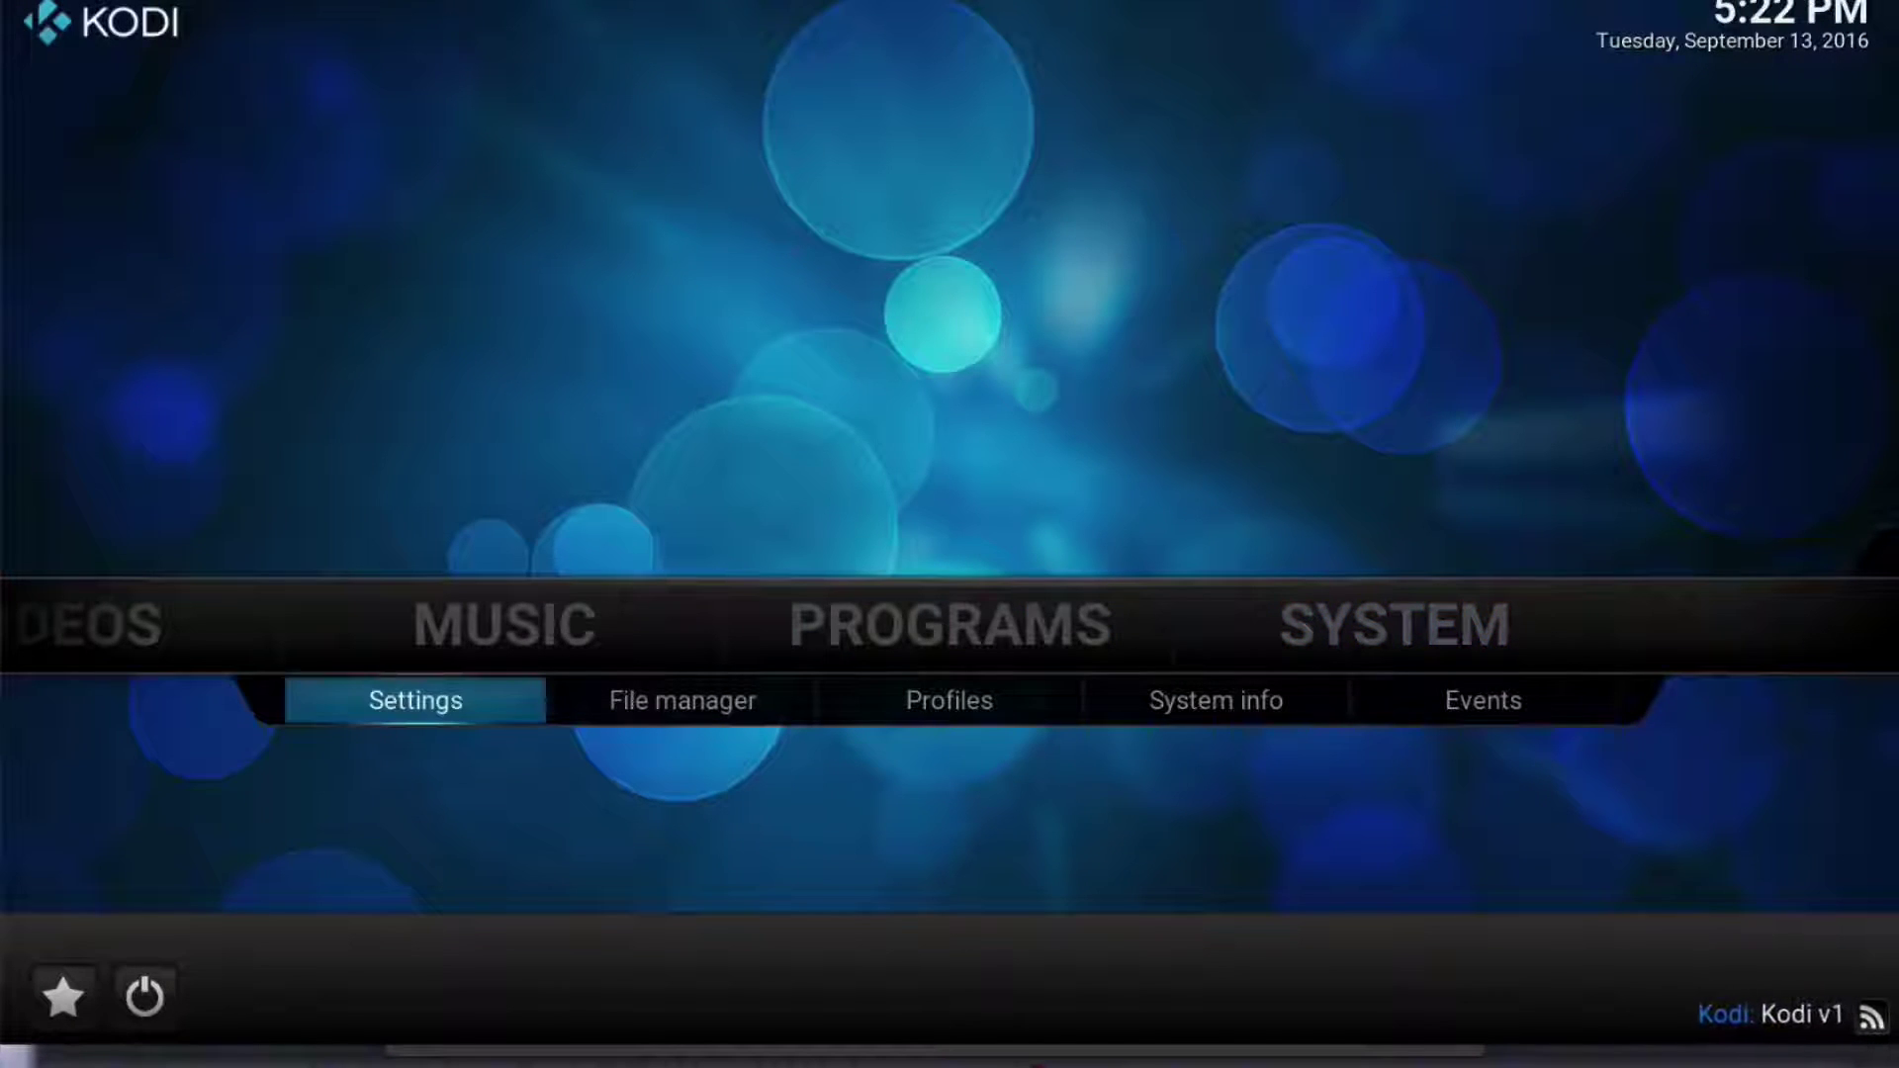
{"action": "key", "text": "Right"}
{"action": "key", "text": "Return"}
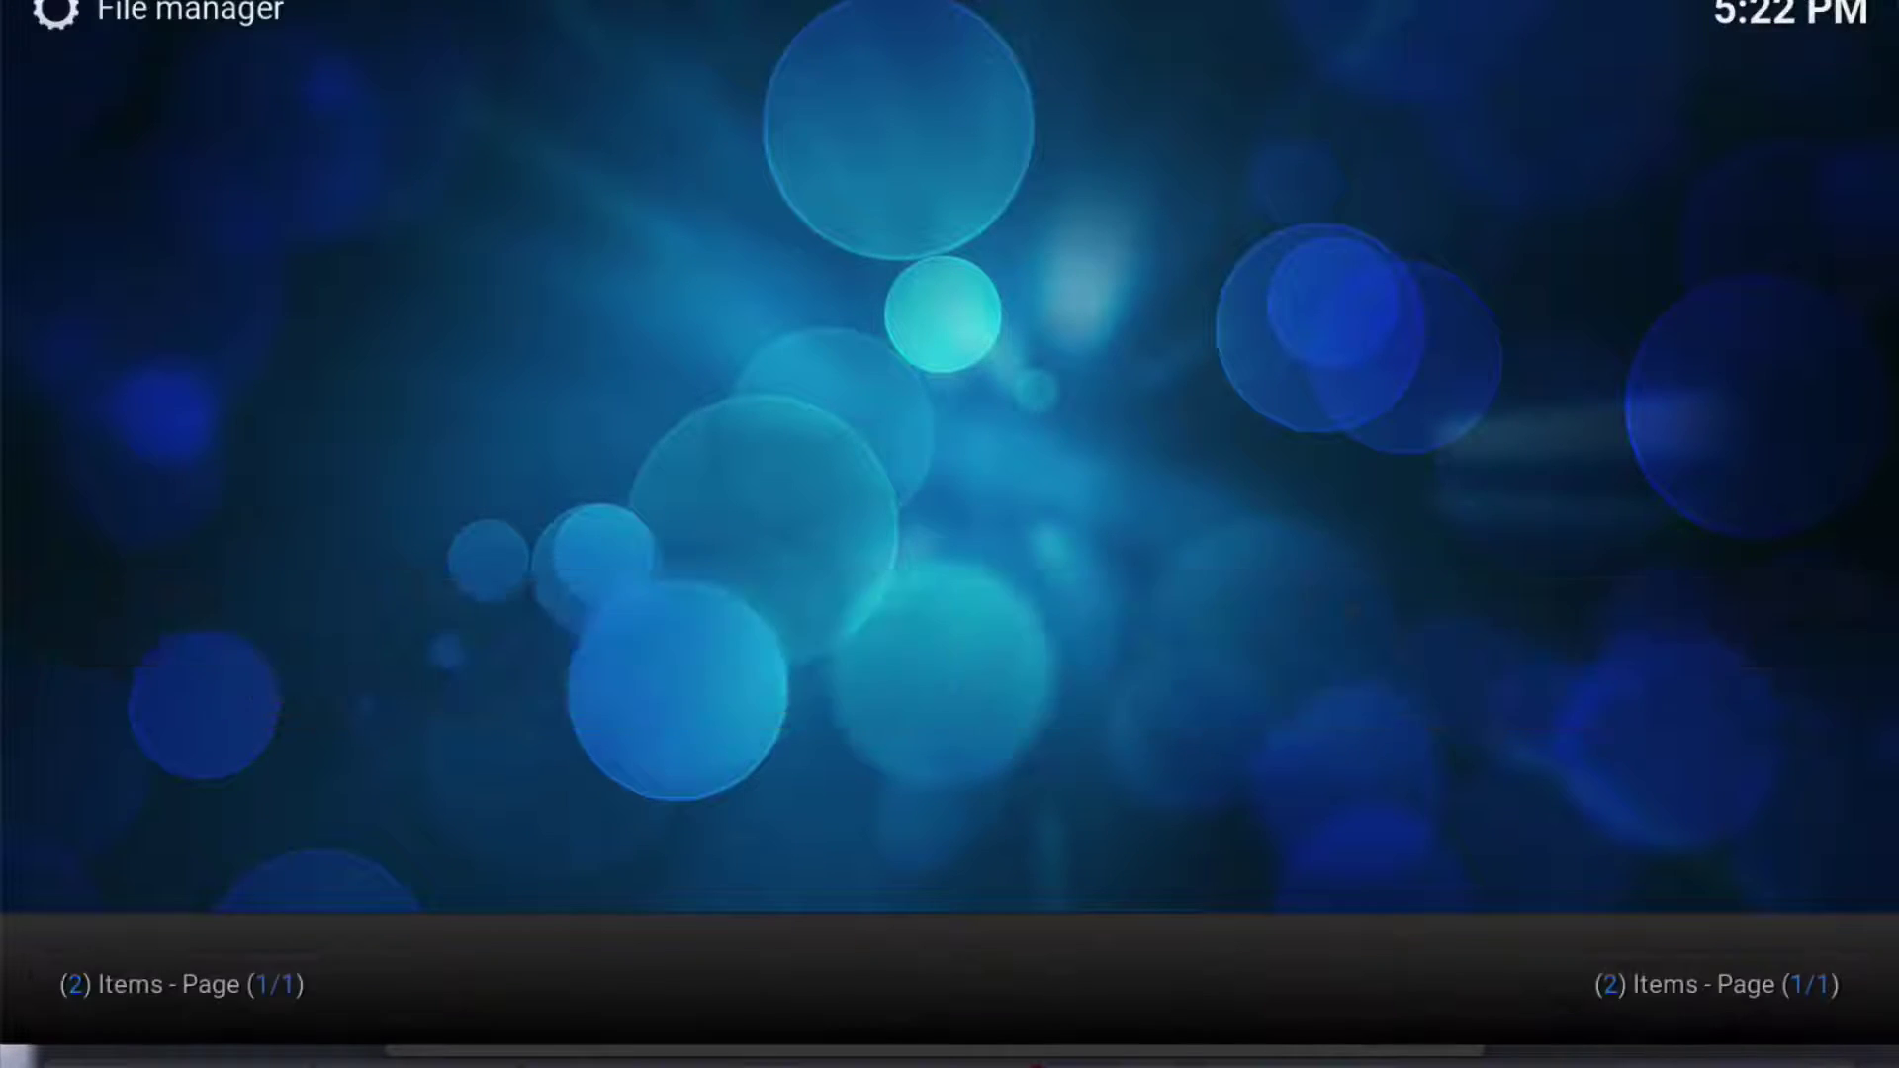
{"action": "key", "text": "Down"}
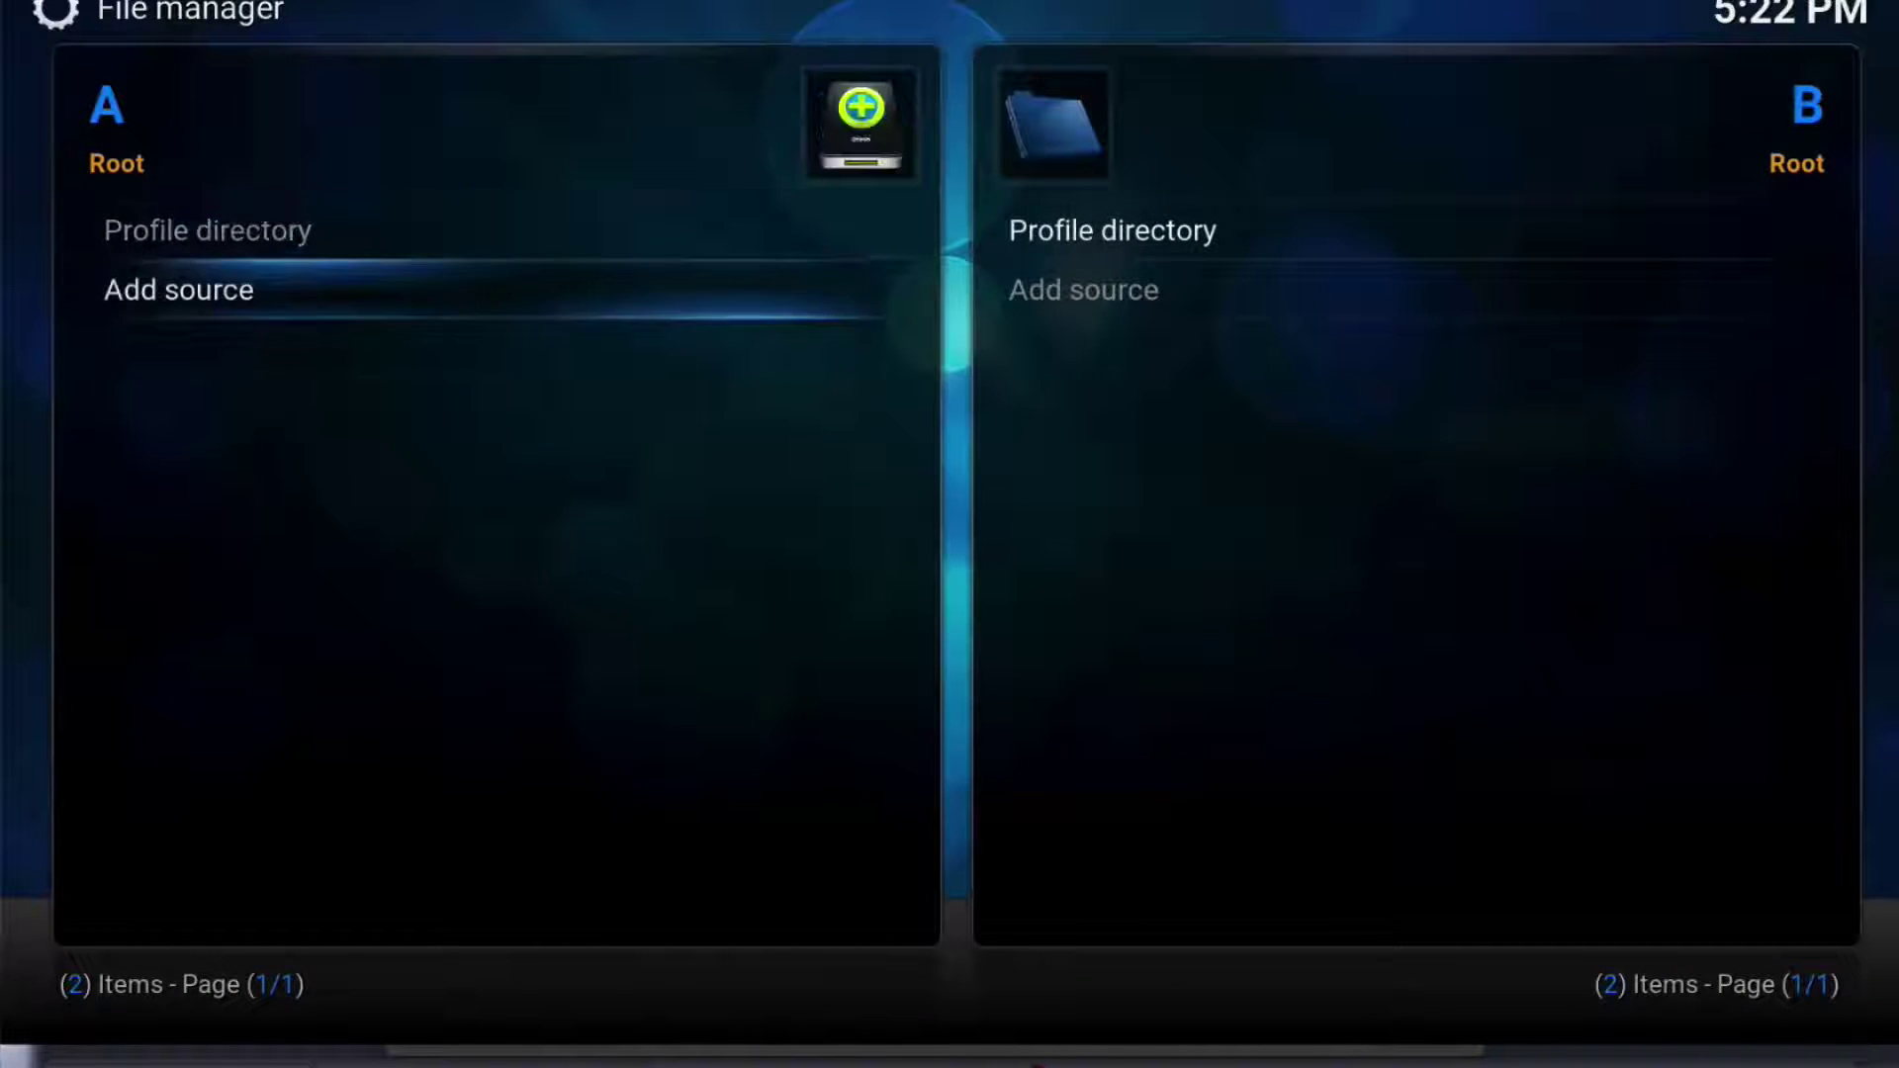
{"action": "key", "text": "Return"}
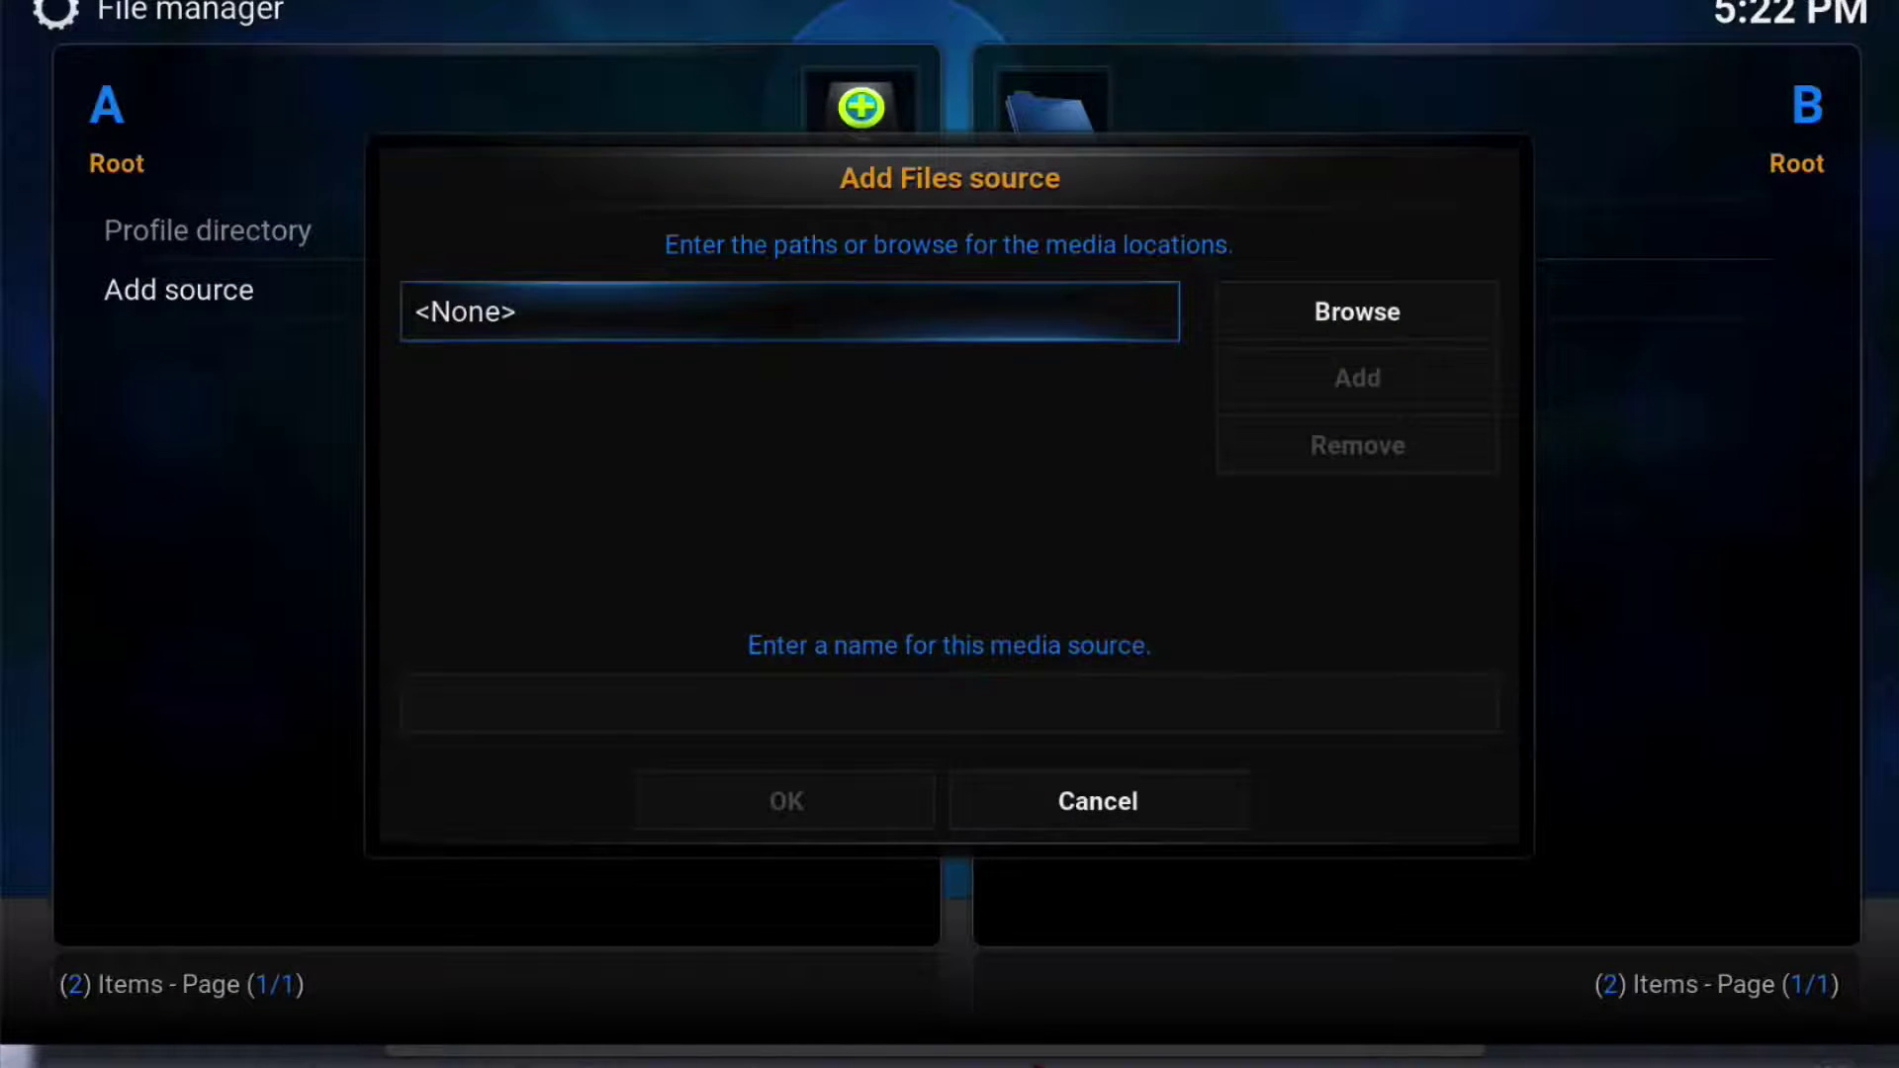
{"action": "key", "text": "Return"}
{"action": "key", "text": "Right"}
{"action": "key", "text": "Right"}
{"action": "key", "text": "Right"}
{"action": "key", "text": "Right"}
{"action": "key", "text": "Right"}
{"action": "key", "text": "Right"}
{"action": "key", "text": "Right"}
{"action": "key", "text": "Right"}
{"action": "key", "text": "Right"}
{"action": "key", "text": "Right"}
{"action": "key", "text": "Right"}
{"action": "key", "text": "Right"}
{"action": "key", "text": "Right"}
{"action": "key", "text": "Right"}
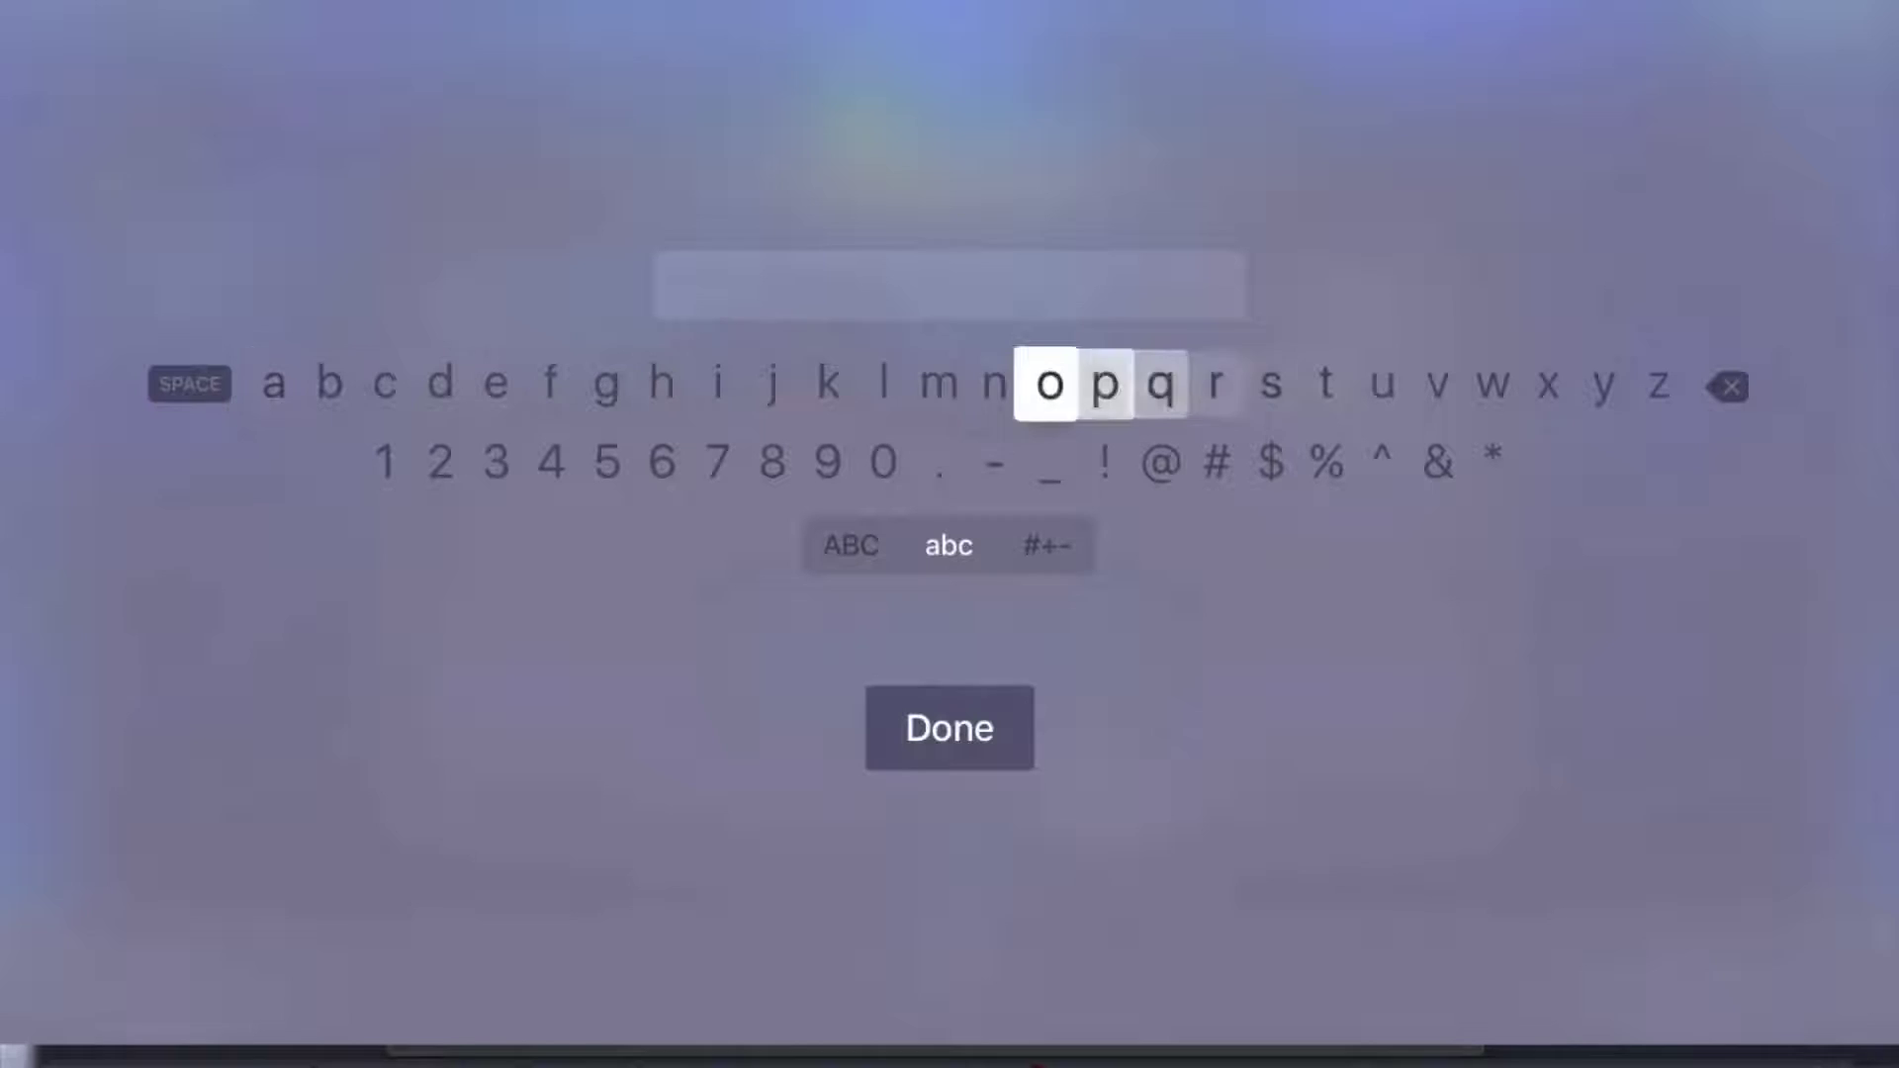
{"action": "key", "text": "Left"}
{"action": "key", "text": "Left"}
{"action": "key", "text": "Left"}
{"action": "key", "text": "Right"}
{"action": "key", "text": "Right"}
{"action": "key", "text": "Right"}
{"action": "key", "text": "Right"}
{"action": "key", "text": "Right"}
{"action": "key", "text": "Right"}
{"action": "key", "text": "Right"}
{"action": "key", "text": "Left"}
{"action": "key", "text": "Left"}
{"action": "key", "text": "Left"}
{"action": "key", "text": "Left"}
{"action": "key", "text": "Left"}
{"action": "key", "text": "Left"}
{"action": "key", "text": "Left"}
{"action": "key", "text": "Left"}
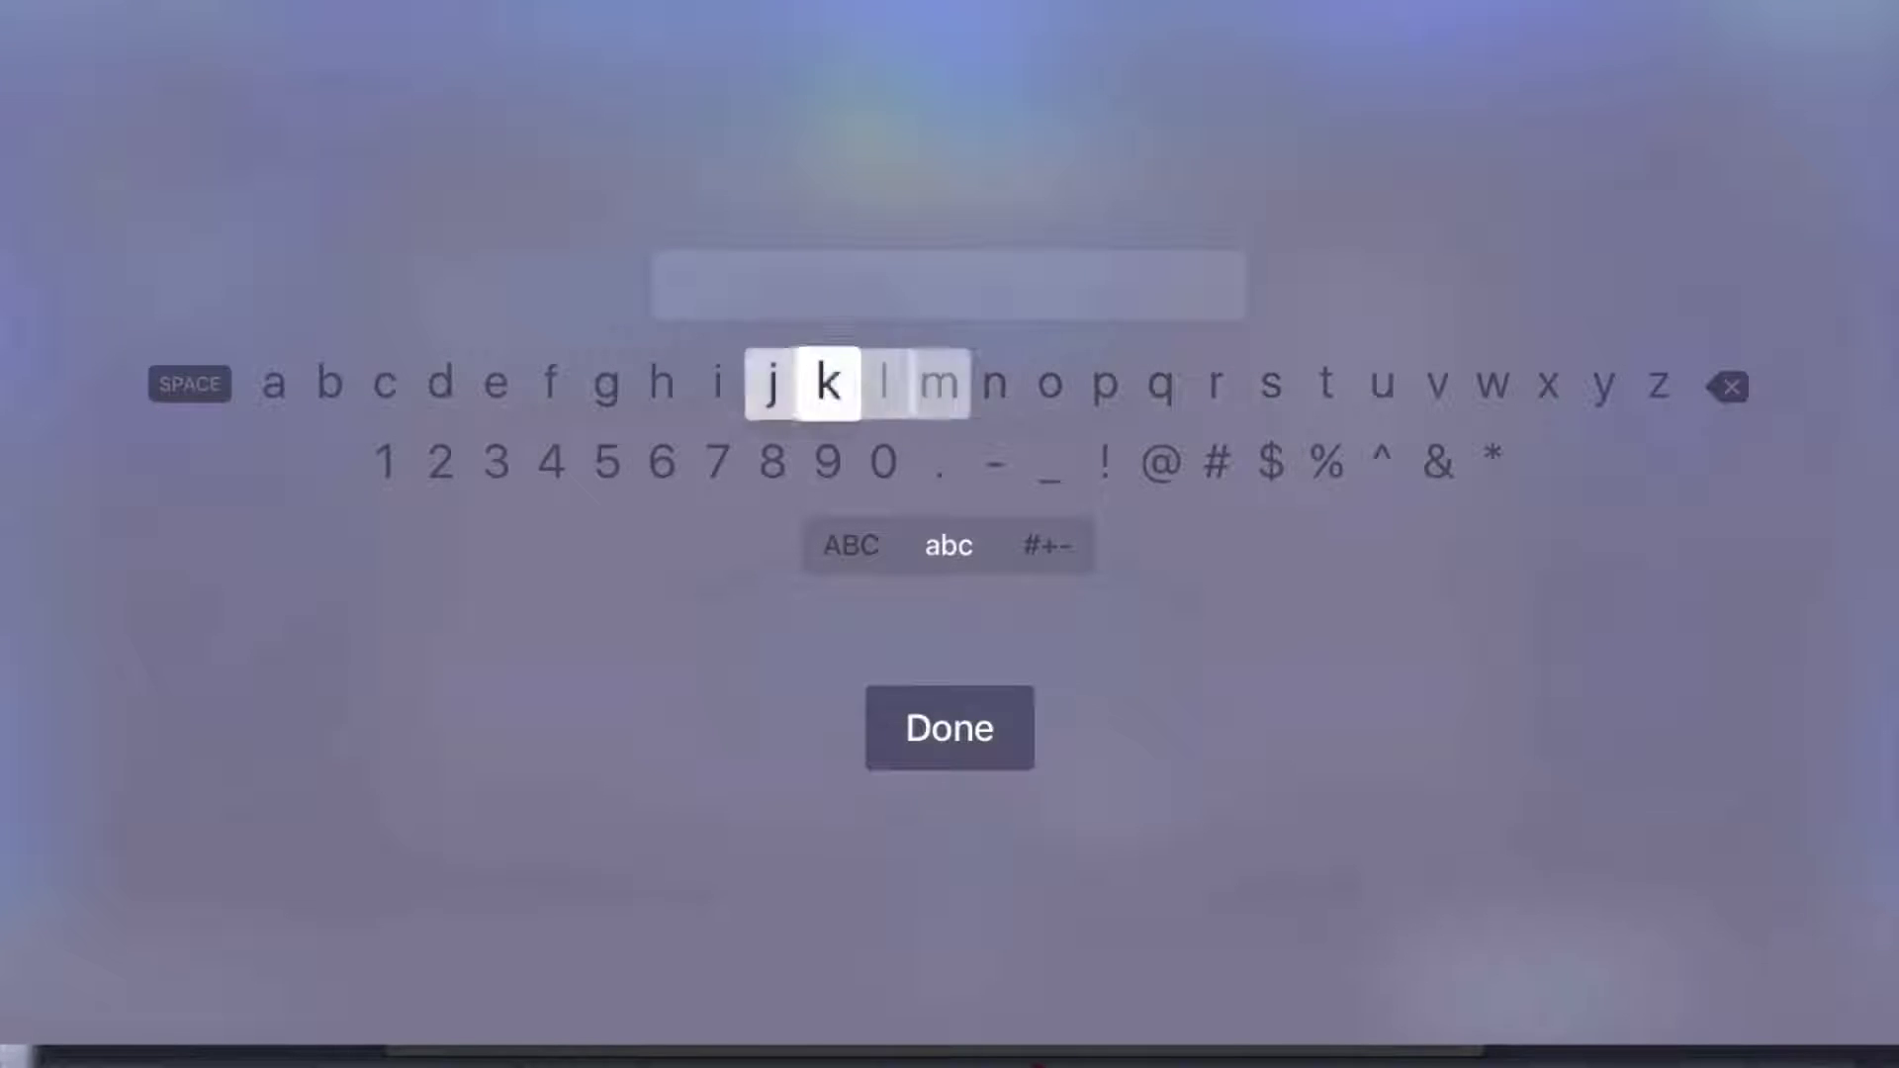
{"action": "key", "text": "Right"}
{"action": "key", "text": "Right"}
{"action": "key", "text": "Right"}
{"action": "key", "text": "Right"}
{"action": "key", "text": "Right"}
{"action": "key", "text": "Left"}
{"action": "key", "text": "Left"}
{"action": "key", "text": "Left"}
{"action": "key", "text": "Left"}
{"action": "key", "text": "Left"}
{"action": "key", "text": "Right"}
{"action": "key", "text": "Right"}
{"action": "key", "text": "Right"}
{"action": "key", "text": "Right"}
{"action": "key", "text": "Right"}
{"action": "key", "text": "Left"}
{"action": "key", "text": "Left"}
{"action": "key", "text": "Left"}
{"action": "key", "text": "Left"}
{"action": "key", "text": "Left"}
{"action": "key", "text": "Left"}
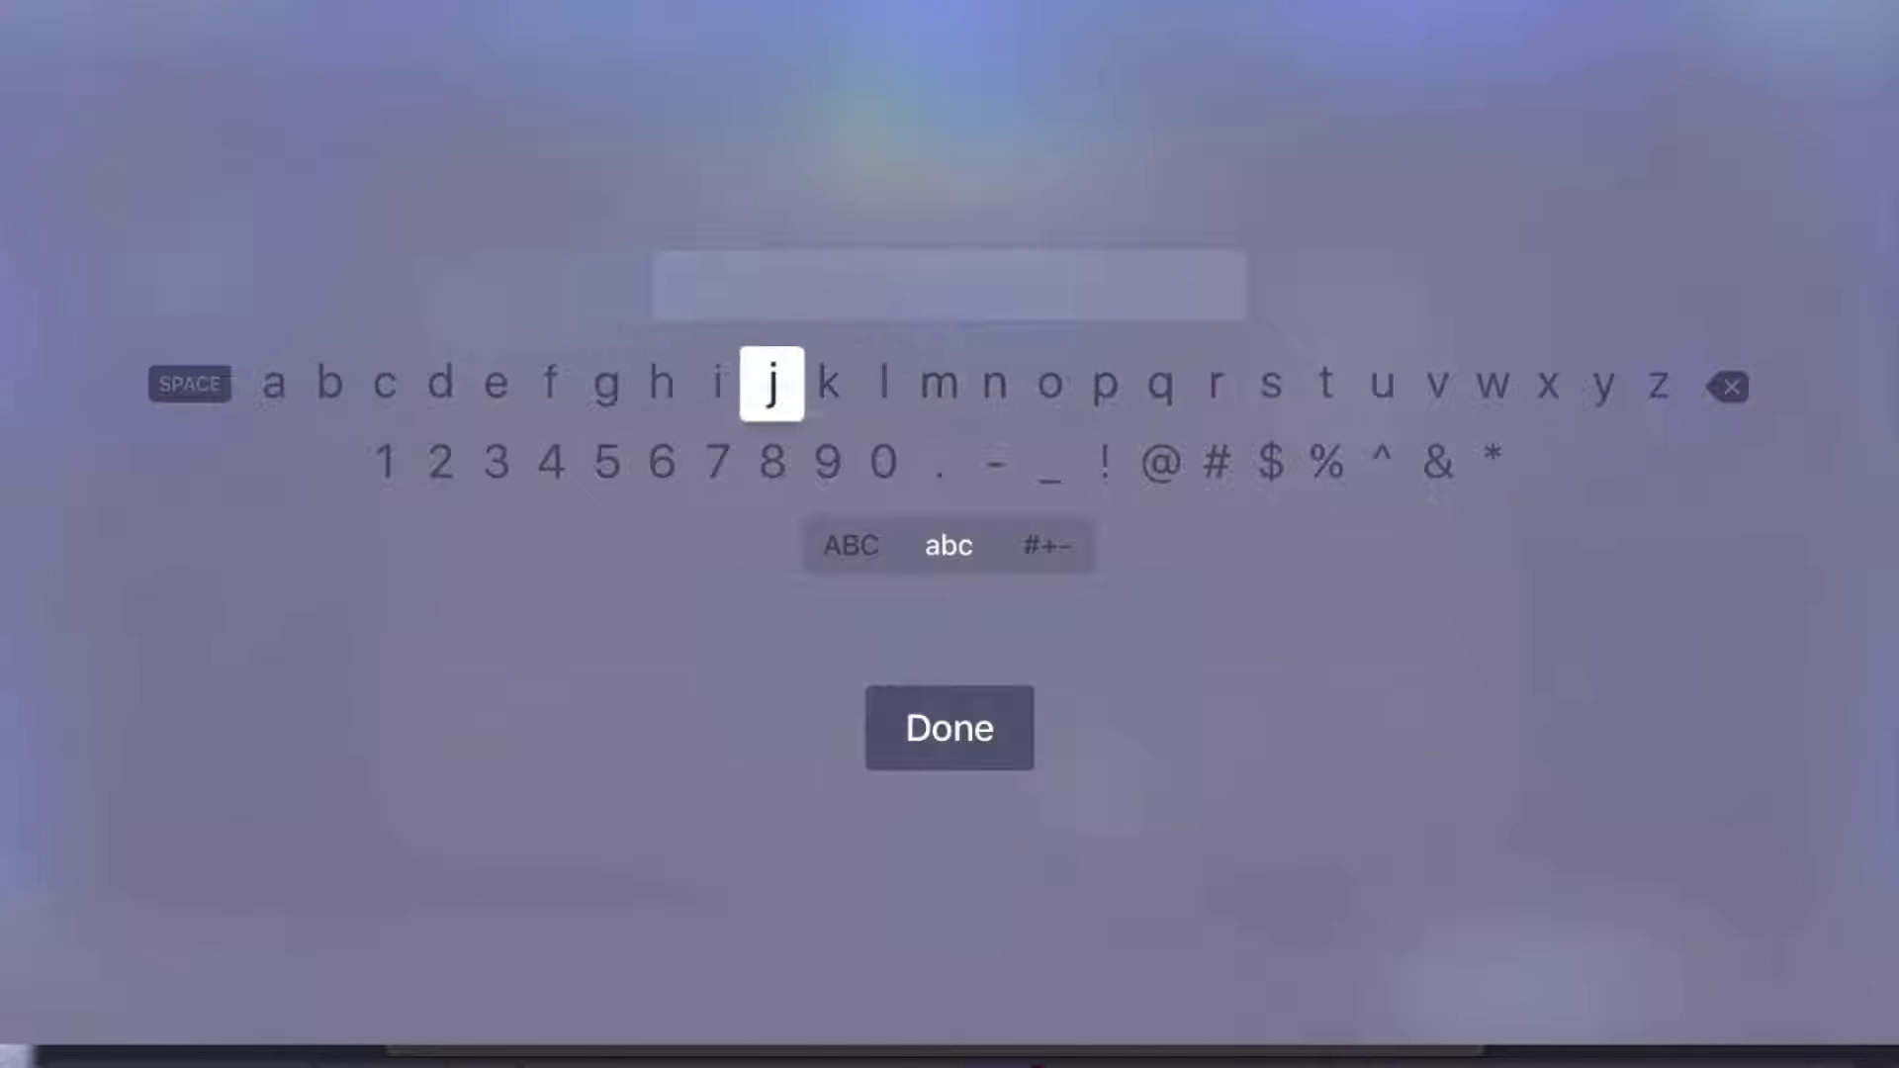
{"action": "key", "text": "Right"}
{"action": "key", "text": "Right"}
{"action": "key", "text": "Right"}
{"action": "key", "text": "Right"}
{"action": "key", "text": "Right"}
{"action": "key", "text": "Right"}
{"action": "key", "text": "Right"}
{"action": "key", "text": "Right"}
{"action": "key", "text": "Right"}
{"action": "key", "text": "Left"}
{"action": "key", "text": "Left"}
{"action": "key", "text": "Left"}
{"action": "key", "text": "Left"}
{"action": "key", "text": "Left"}
{"action": "key", "text": "Left"}
{"action": "key", "text": "Left"}
{"action": "key", "text": "Right"}
{"action": "key", "text": "Right"}
{"action": "key", "text": "Right"}
{"action": "key", "text": "Right"}
{"action": "key", "text": "Right"}
{"action": "key", "text": "Right"}
{"action": "key", "text": "Right"}
{"action": "key", "text": "Right"}
{"action": "key", "text": "Right"}
{"action": "key", "text": "Right"}
{"action": "key", "text": "Right"}
{"action": "key", "text": "Left"}
{"action": "key", "text": "Left"}
{"action": "key", "text": "Left"}
{"action": "key", "text": "Left"}
{"action": "key", "text": "Left"}
{"action": "key", "text": "Left"}
{"action": "key", "text": "Left"}
{"action": "key", "text": "Left"}
{"action": "key", "text": "Left"}
{"action": "key", "text": "Left"}
{"action": "key", "text": "Left"}
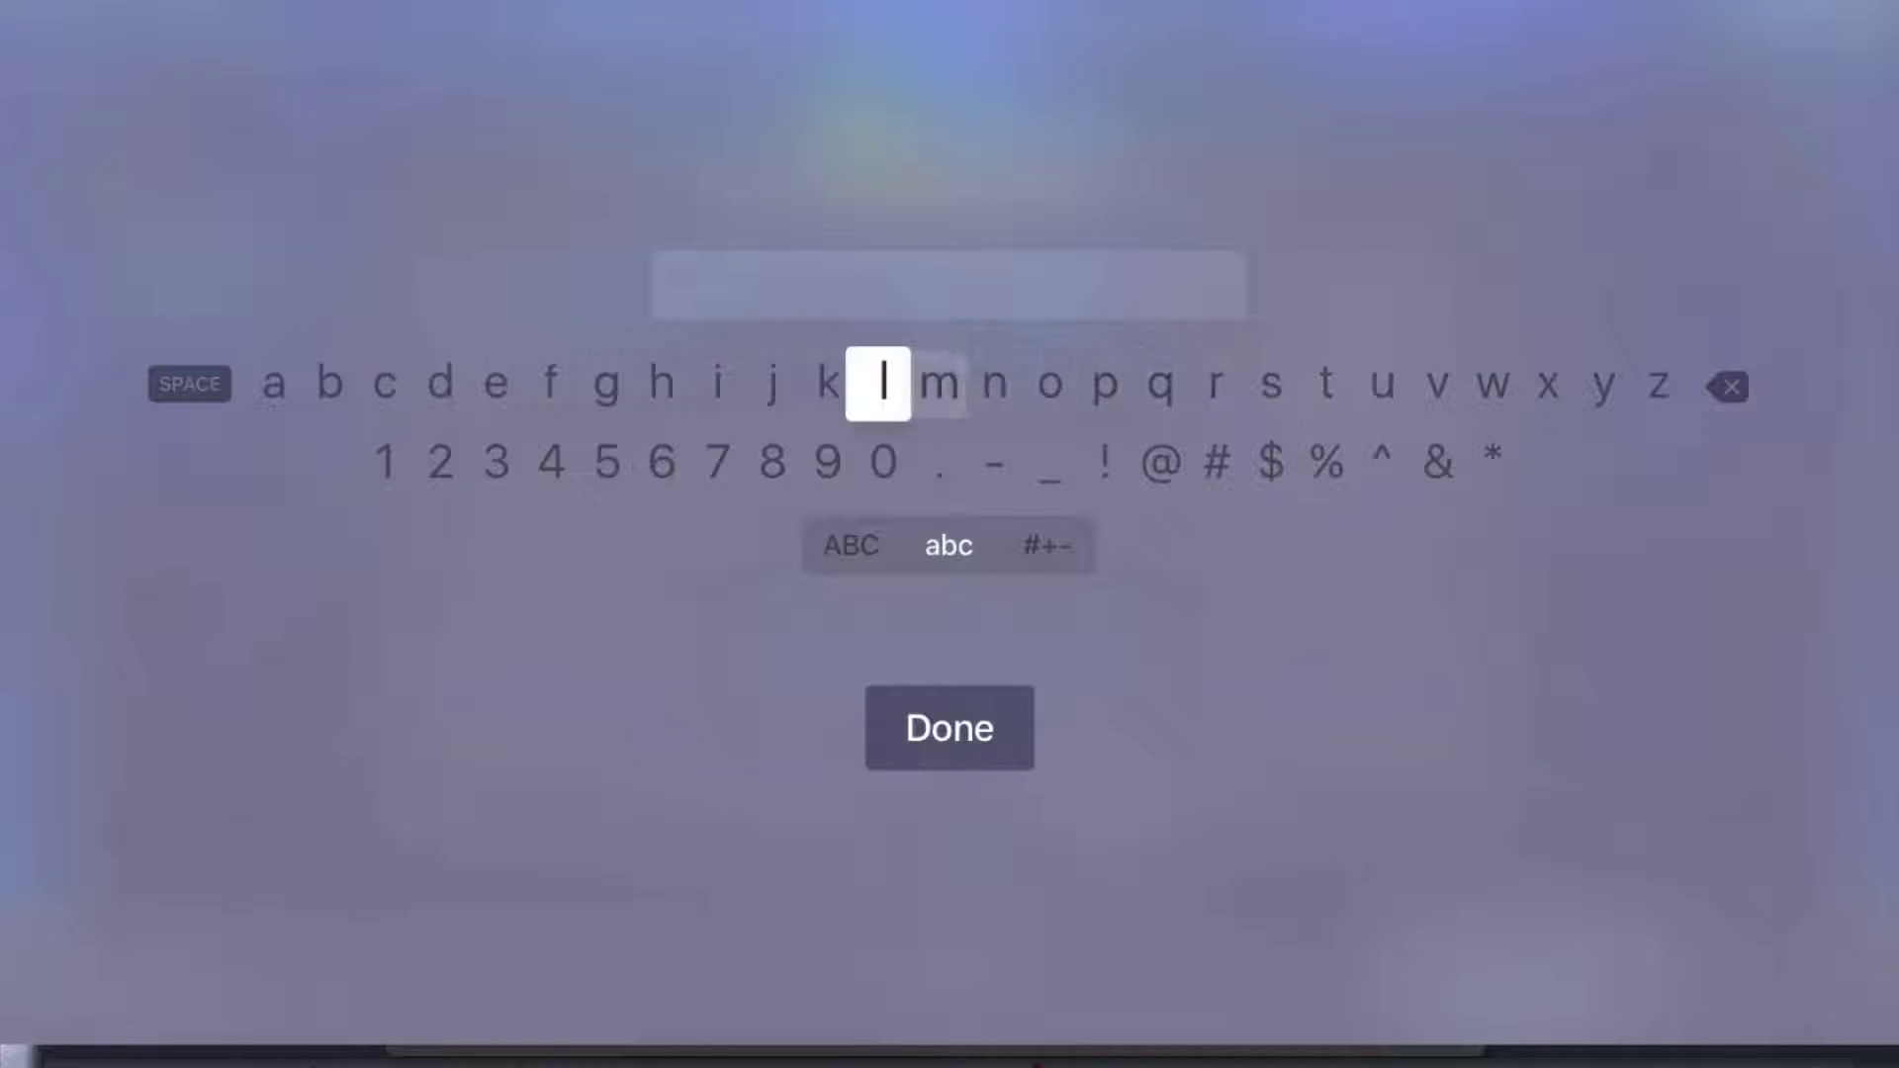
{"action": "key", "text": "Left"}
{"action": "key", "text": "Left"}
{"action": "key", "text": "Left"}
{"action": "key", "text": "Left"}
{"action": "key", "text": "Left"}
{"action": "key", "text": "Left"}
{"action": "key", "text": "Left"}
{"action": "key", "text": "Right"}
{"action": "key", "text": "Right"}
{"action": "key", "text": "Right"}
{"action": "key", "text": "Right"}
{"action": "key", "text": "Right"}
{"action": "key", "text": "Right"}
{"action": "key", "text": "Right"}
{"action": "key", "text": "Right"}
{"action": "key", "text": "Right"}
{"action": "key", "text": "Right"}
{"action": "key", "text": "Right"}
{"action": "key", "text": "Right"}
{"action": "key", "text": "Right"}
{"action": "key", "text": "Right"}
{"action": "key", "text": "Right"}
{"action": "key", "text": "Right"}
{"action": "key", "text": "Right"}
{"action": "key", "text": "Right"}
{"action": "key", "text": "Right"}
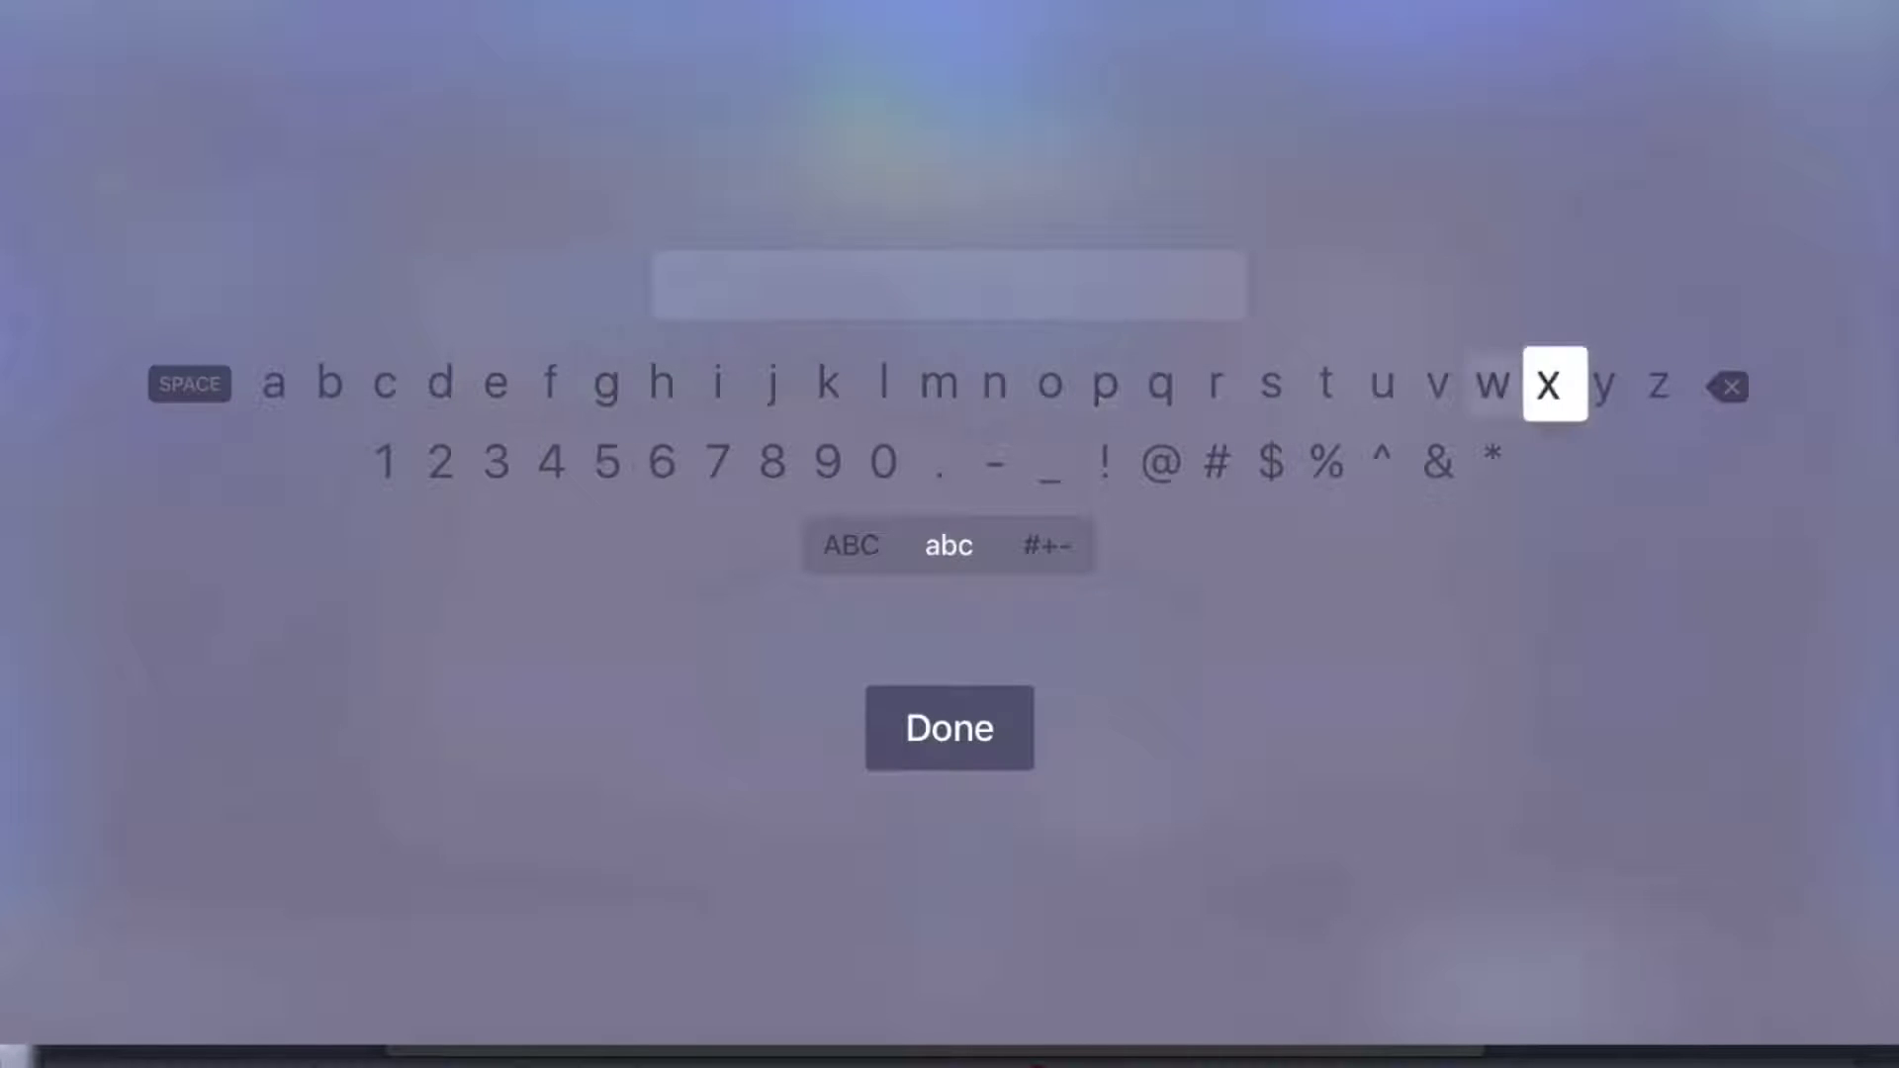
{"action": "key", "text": "Left"}
{"action": "key", "text": "Left"}
{"action": "key", "text": "Left"}
{"action": "key", "text": "Left"}
{"action": "key", "text": "Left"}
{"action": "key", "text": "Left"}
{"action": "key", "text": "Left"}
{"action": "key", "text": "Left"}
{"action": "key", "text": "Left"}
{"action": "key", "text": "Left"}
{"action": "key", "text": "Left"}
{"action": "key", "text": "Left"}
{"action": "key", "text": "Left"}
{"action": "key", "text": "Left"}
{"action": "key", "text": "Left"}
{"action": "key", "text": "Left"}
{"action": "key", "text": "Left"}
{"action": "key", "text": "Left"}
{"action": "key", "text": "Left"}
{"action": "key", "text": "Left"}
{"action": "key", "text": "Right"}
{"action": "key", "text": "Right"}
{"action": "key", "text": "Right"}
{"action": "key", "text": "Right"}
{"action": "key", "text": "Right"}
{"action": "key", "text": "Right"}
{"action": "key", "text": "Right"}
{"action": "key", "text": "Right"}
{"action": "key", "text": "Right"}
{"action": "key", "text": "Right"}
{"action": "key", "text": "Right"}
{"action": "key", "text": "Right"}
{"action": "key", "text": "Right"}
{"action": "key", "text": "Right"}
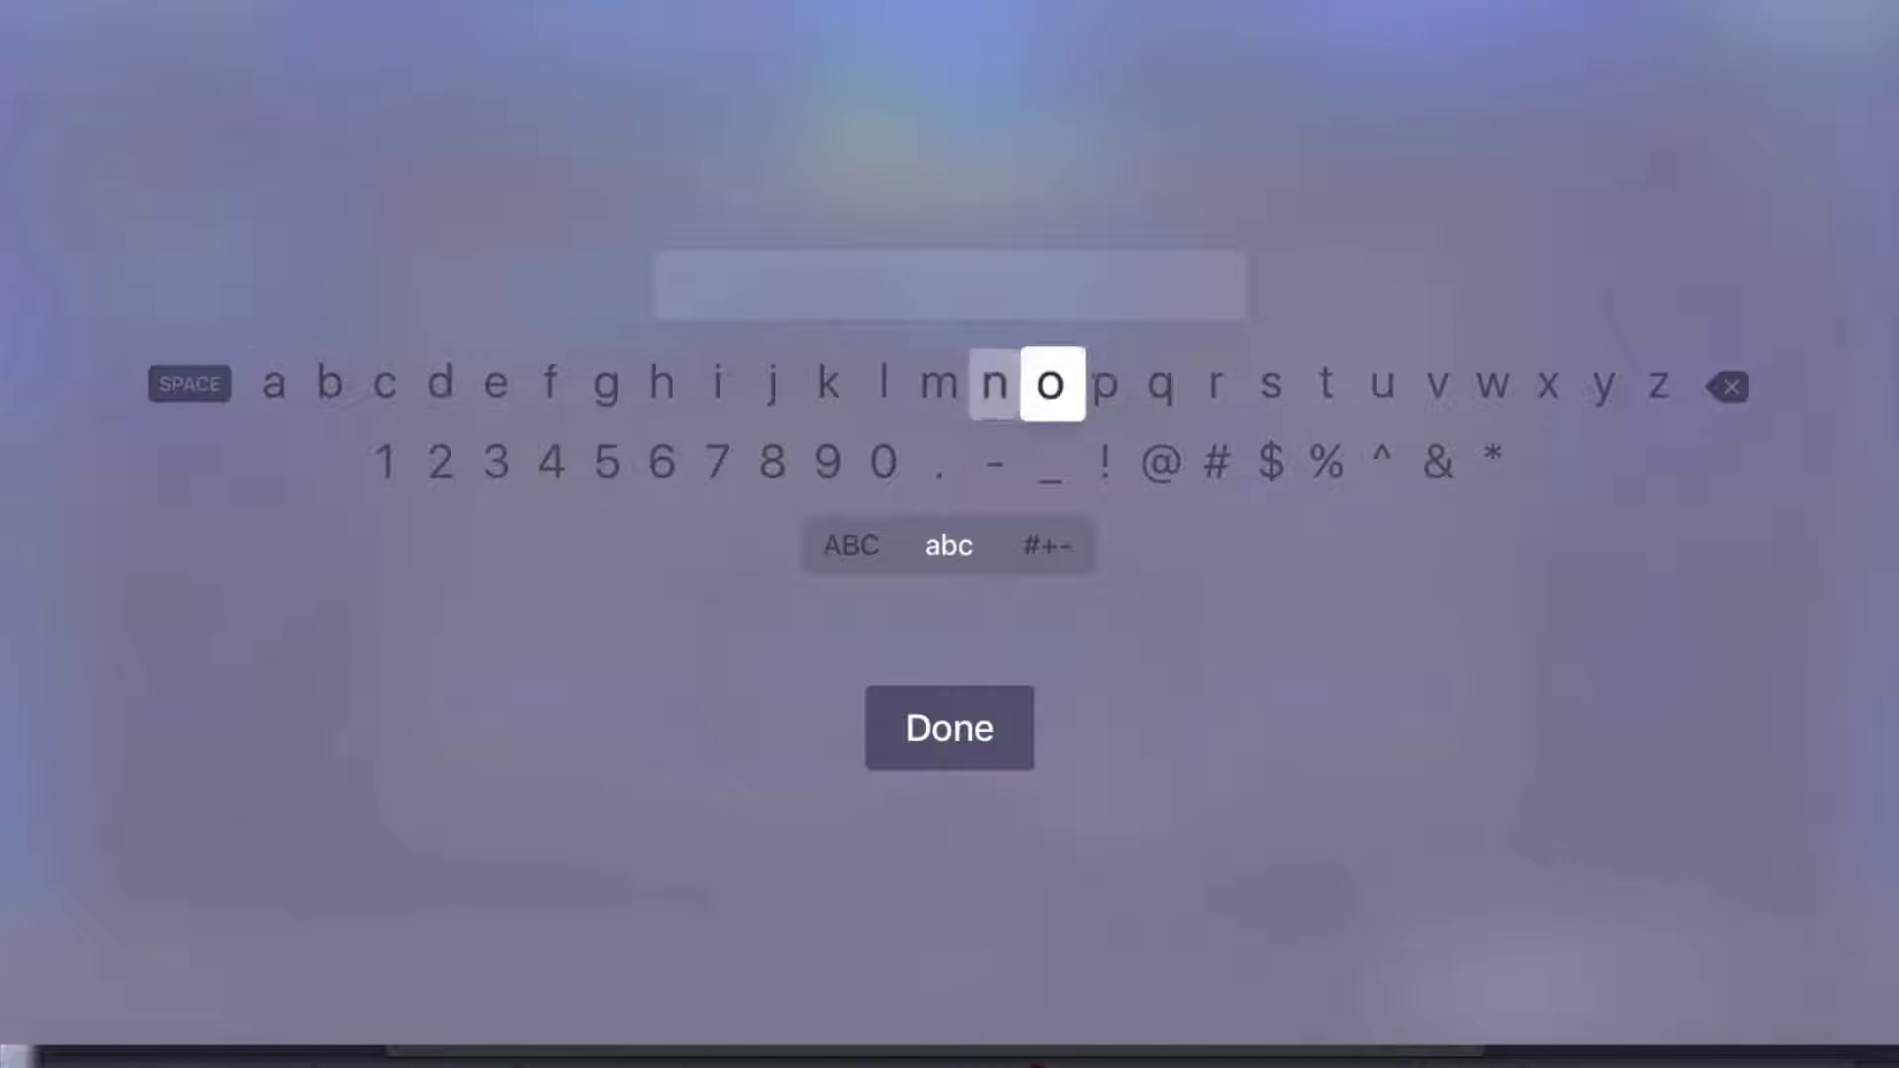
{"action": "key", "text": "Right"}
{"action": "key", "text": "Right"}
{"action": "key", "text": "Right"}
{"action": "key", "text": "Right"}
{"action": "key", "text": "Right"}
{"action": "key", "text": "Right"}
{"action": "key", "text": "Left"}
{"action": "key", "text": "Left"}
{"action": "key", "text": "Left"}
{"action": "key", "text": "Left"}
{"action": "key", "text": "Left"}
{"action": "key", "text": "Left"}
{"action": "key", "text": "Left"}
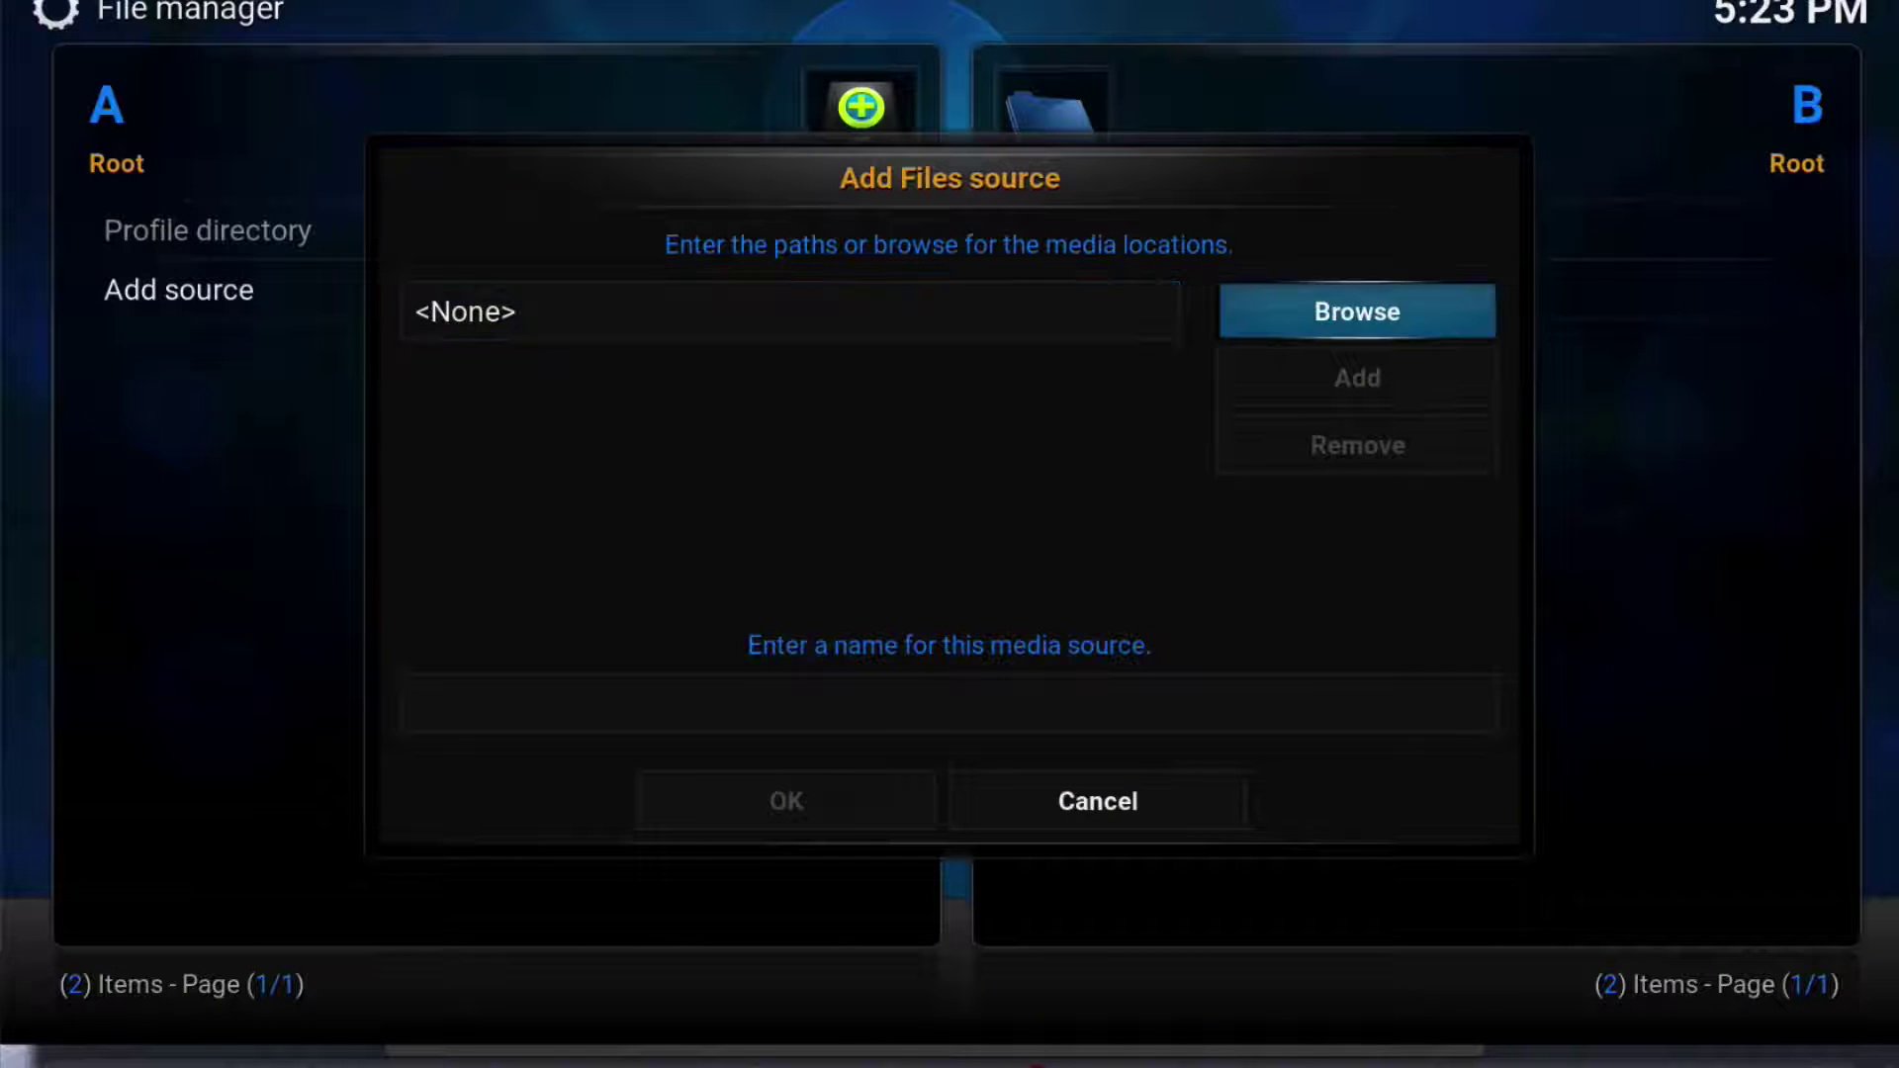
{"action": "key", "text": "Left"}
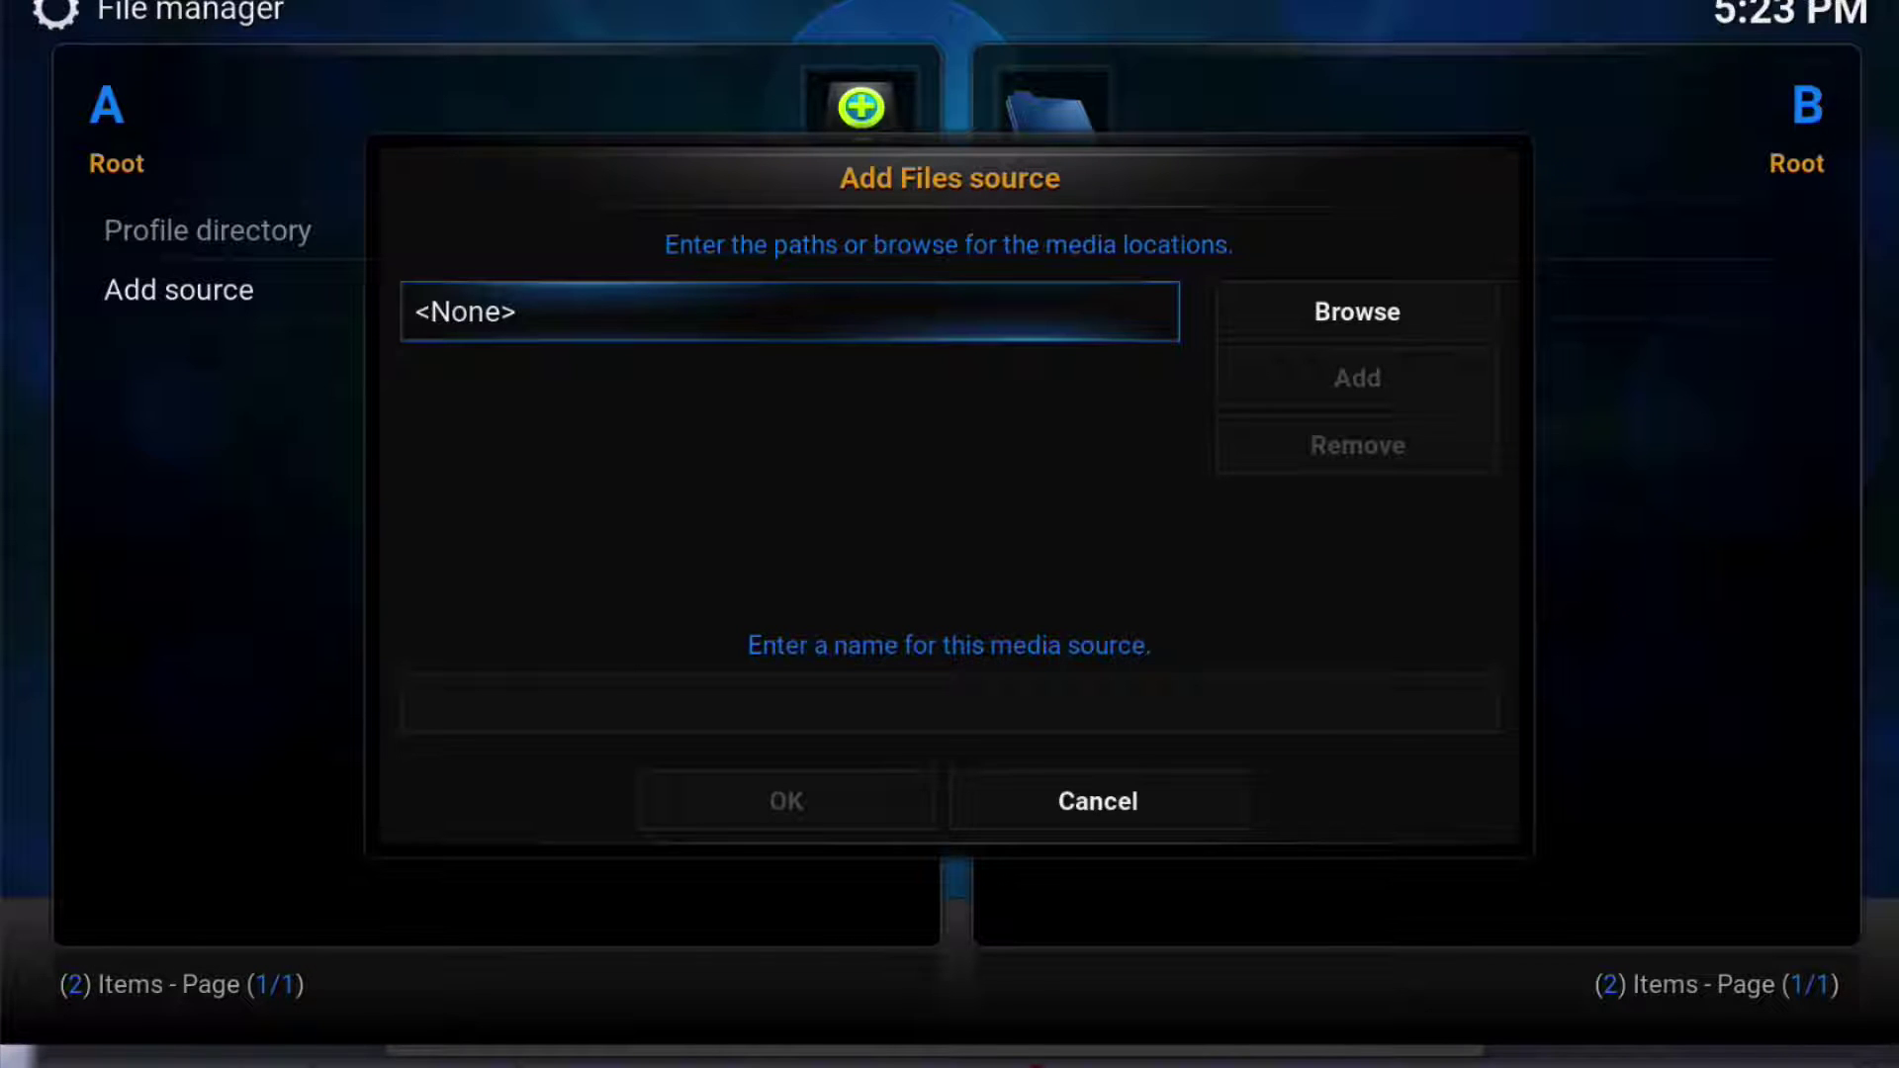
{"action": "key", "text": "Right"}
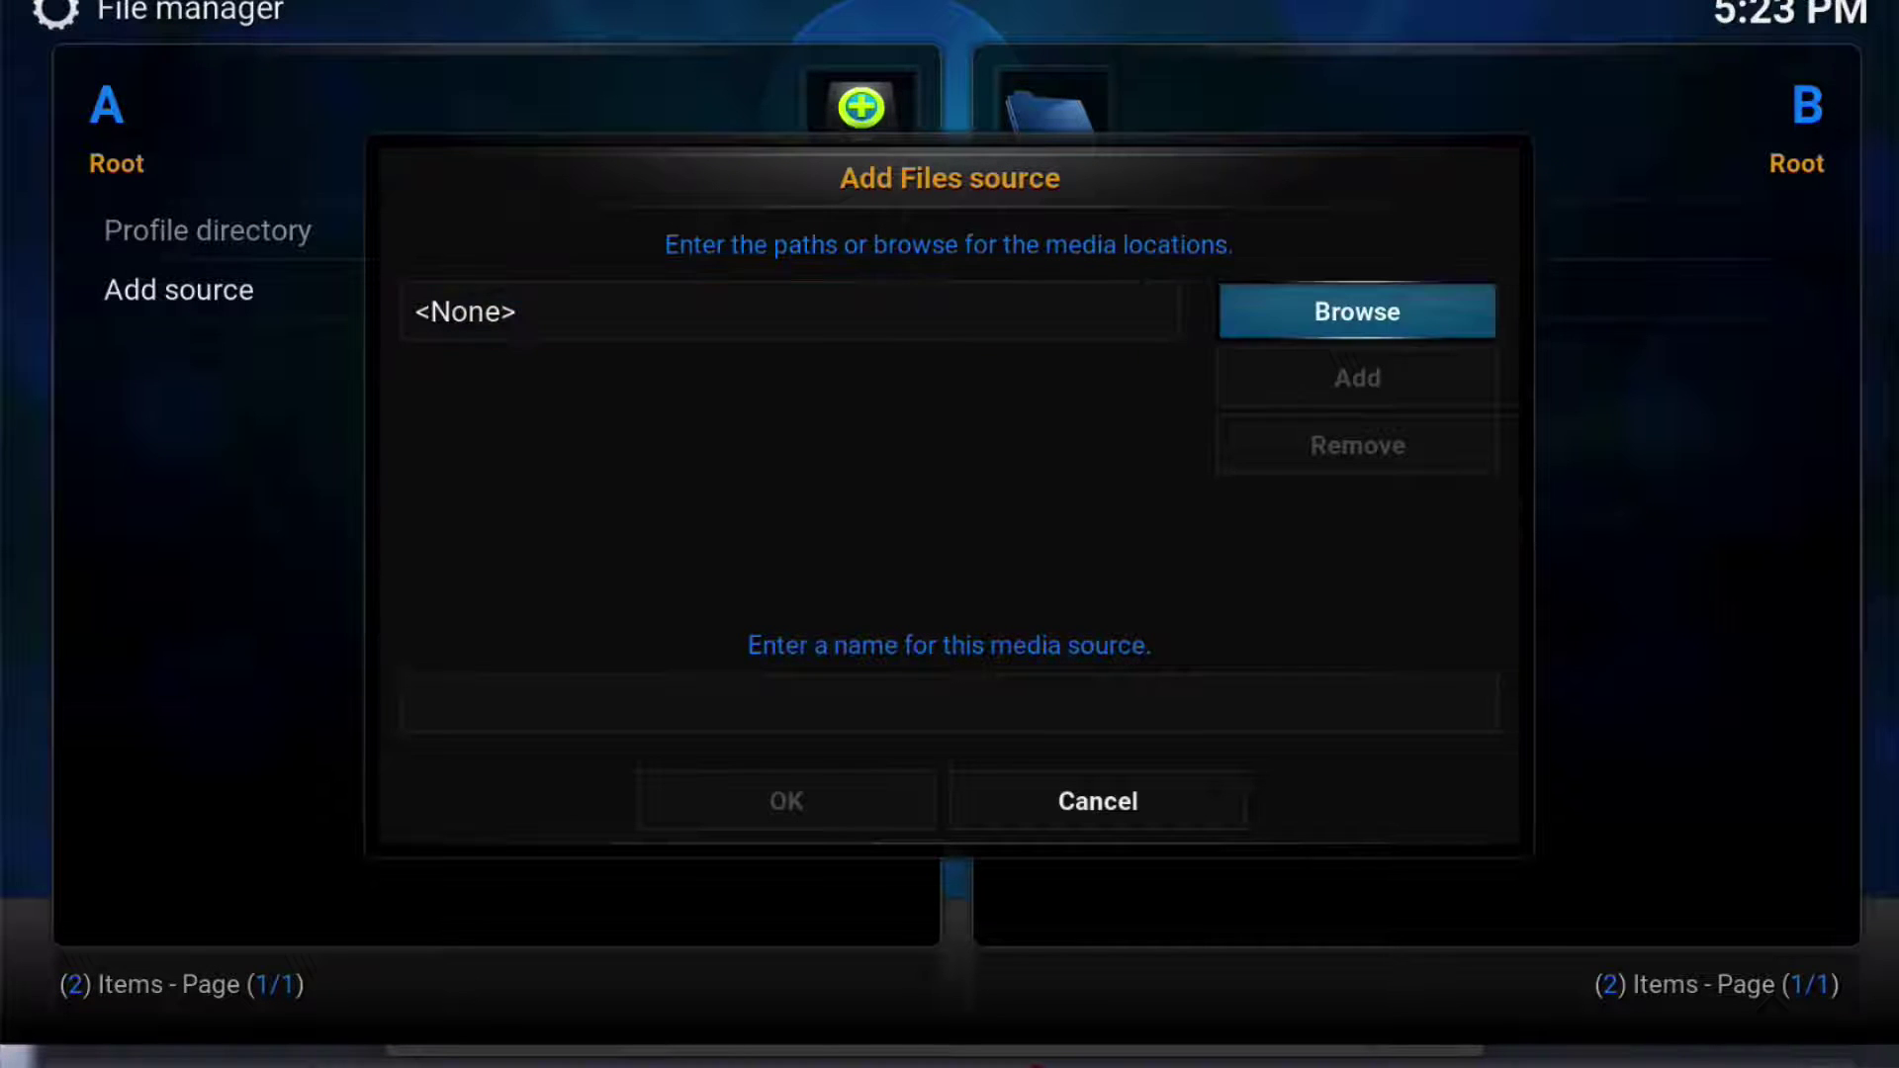
{"action": "key", "text": "Left"}
{"action": "key", "text": "Return"}
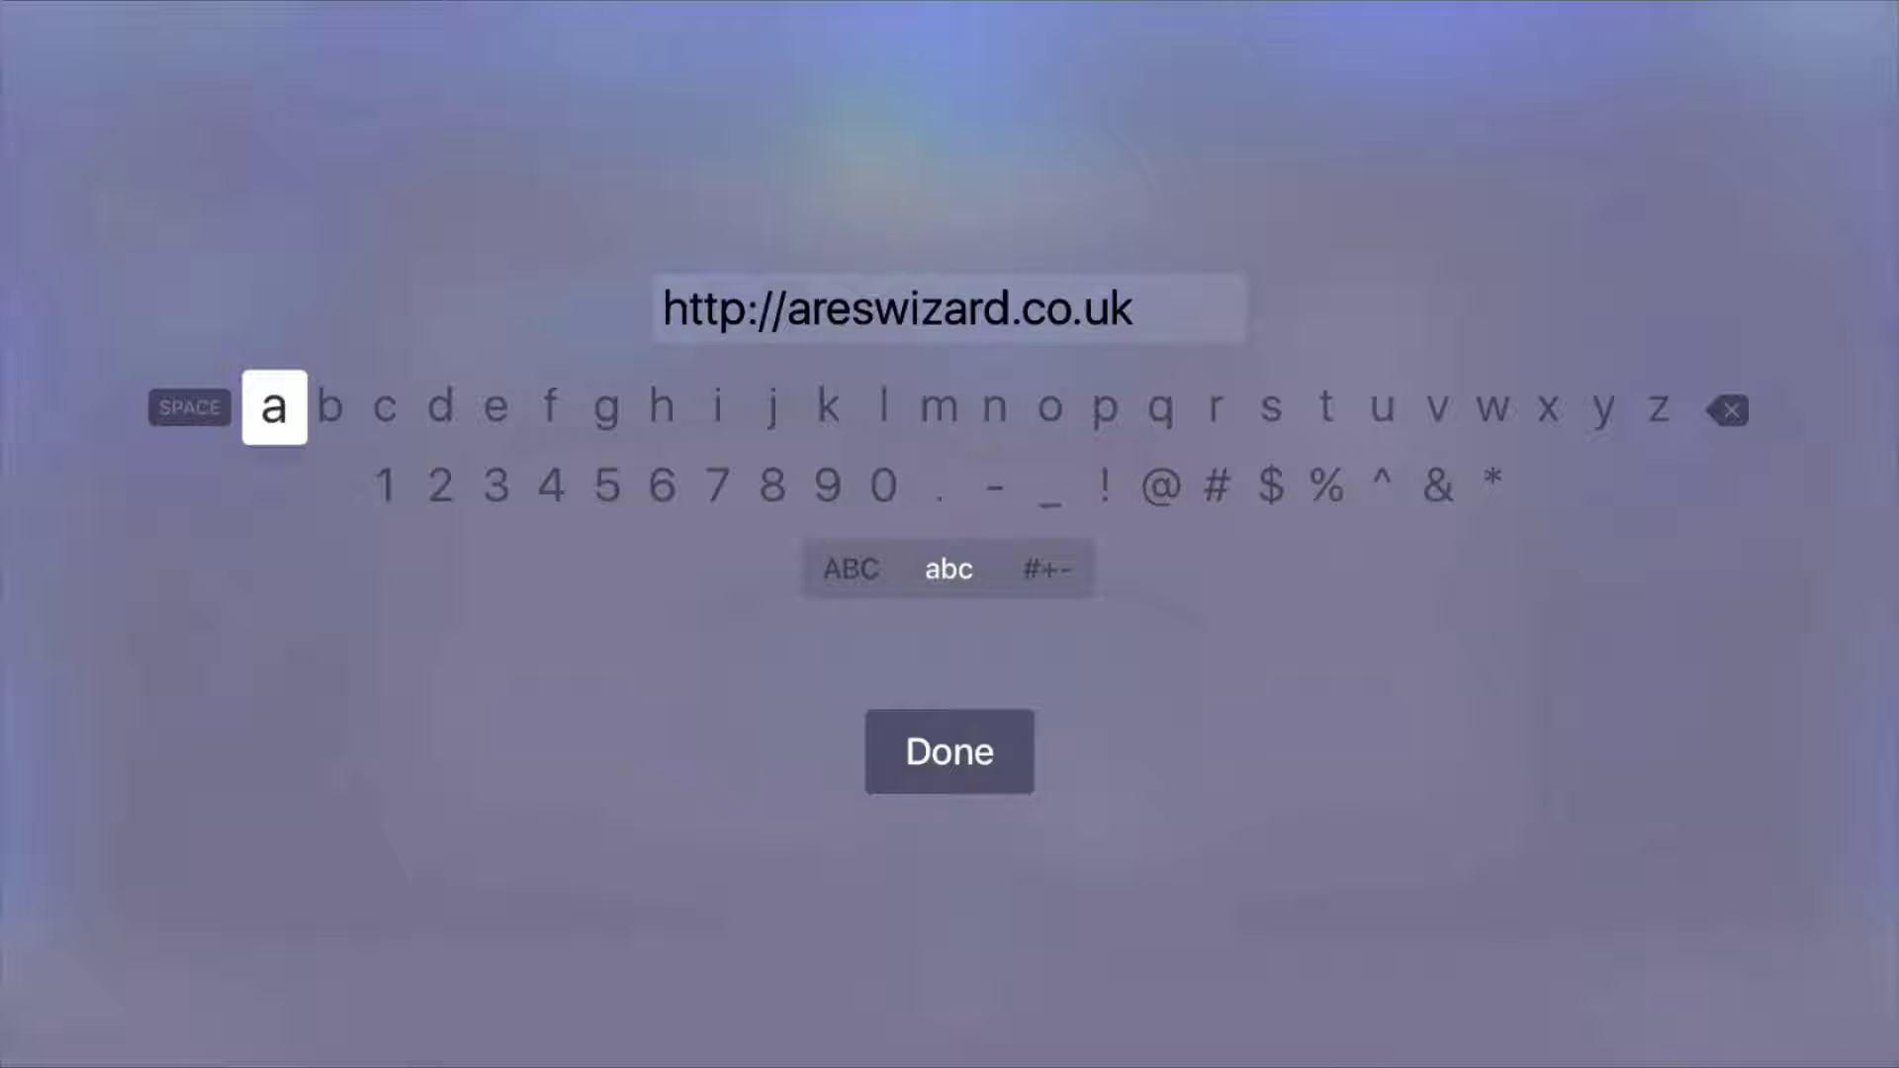
{"action": "key", "text": "Escape"}
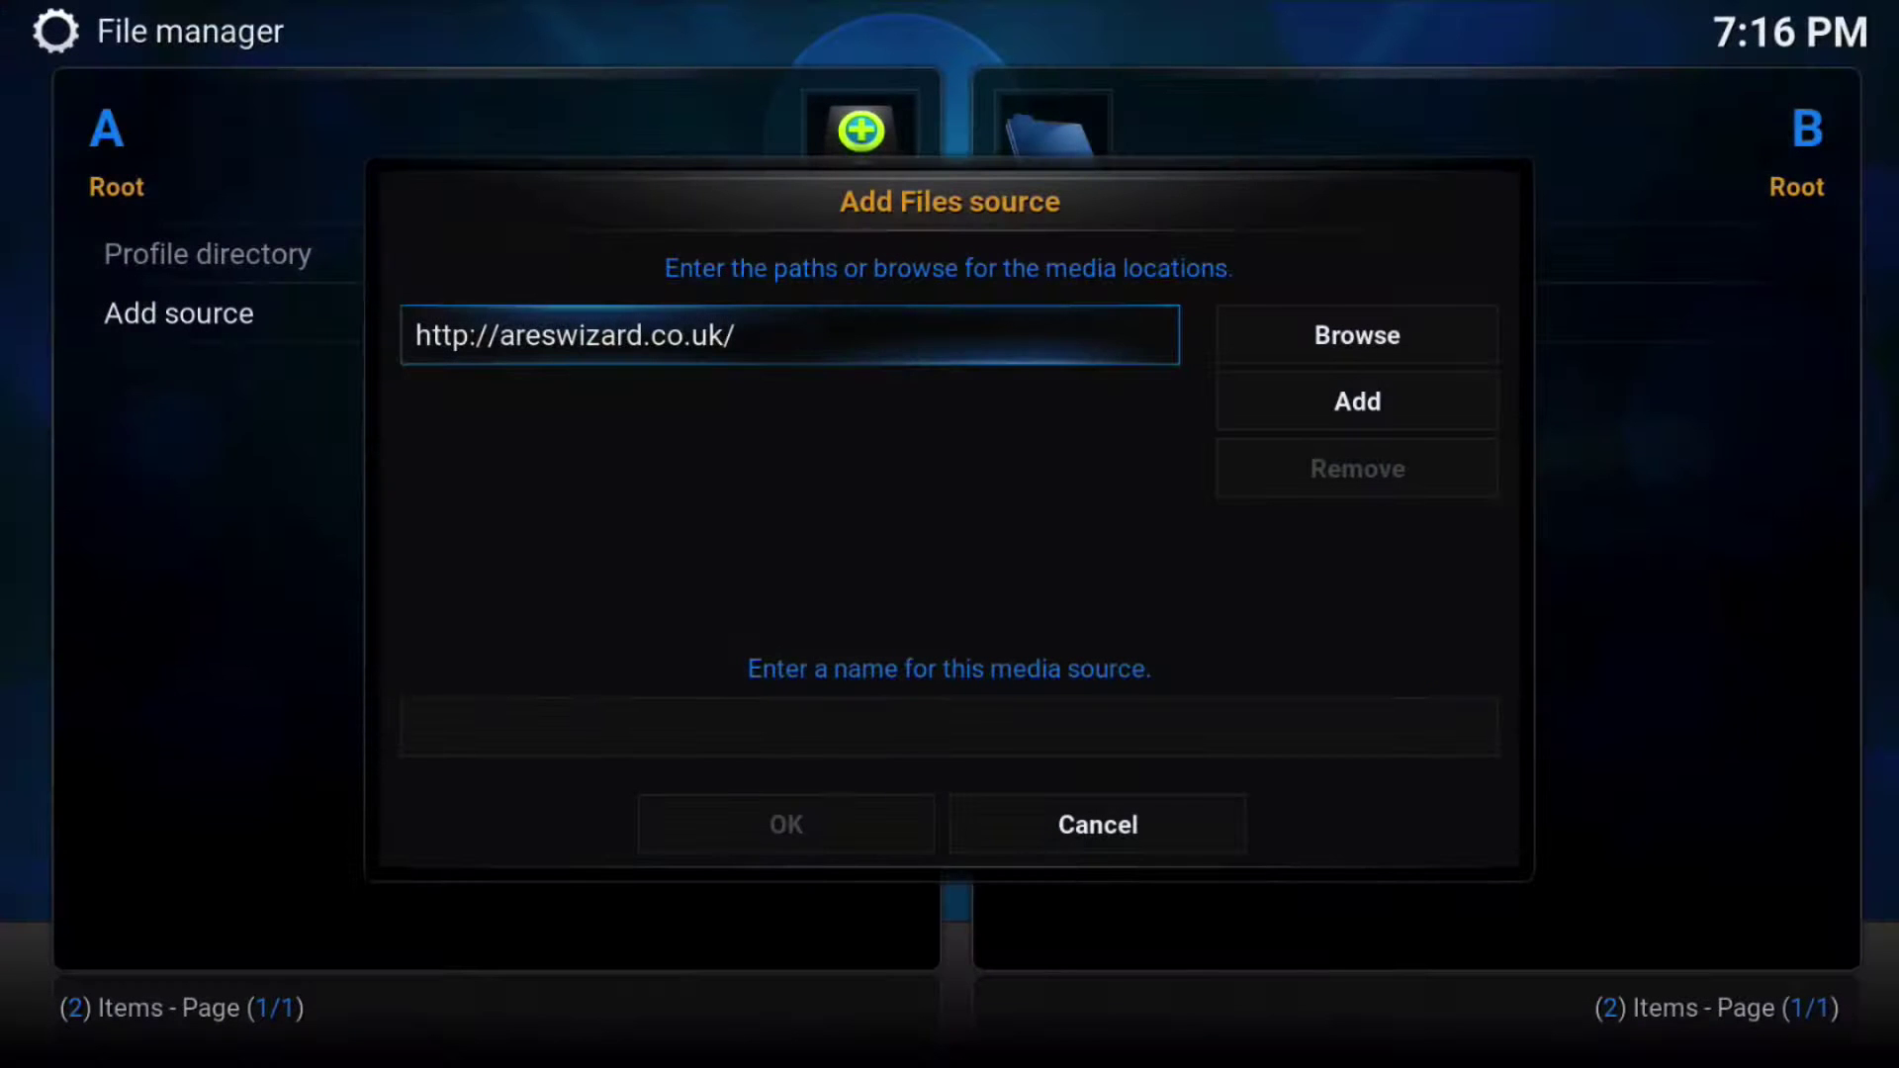
- Name the media source "ares" and save it
{"action": "key", "text": "Right"}
{"action": "key", "text": "Down"}
{"action": "key", "text": "Down"}
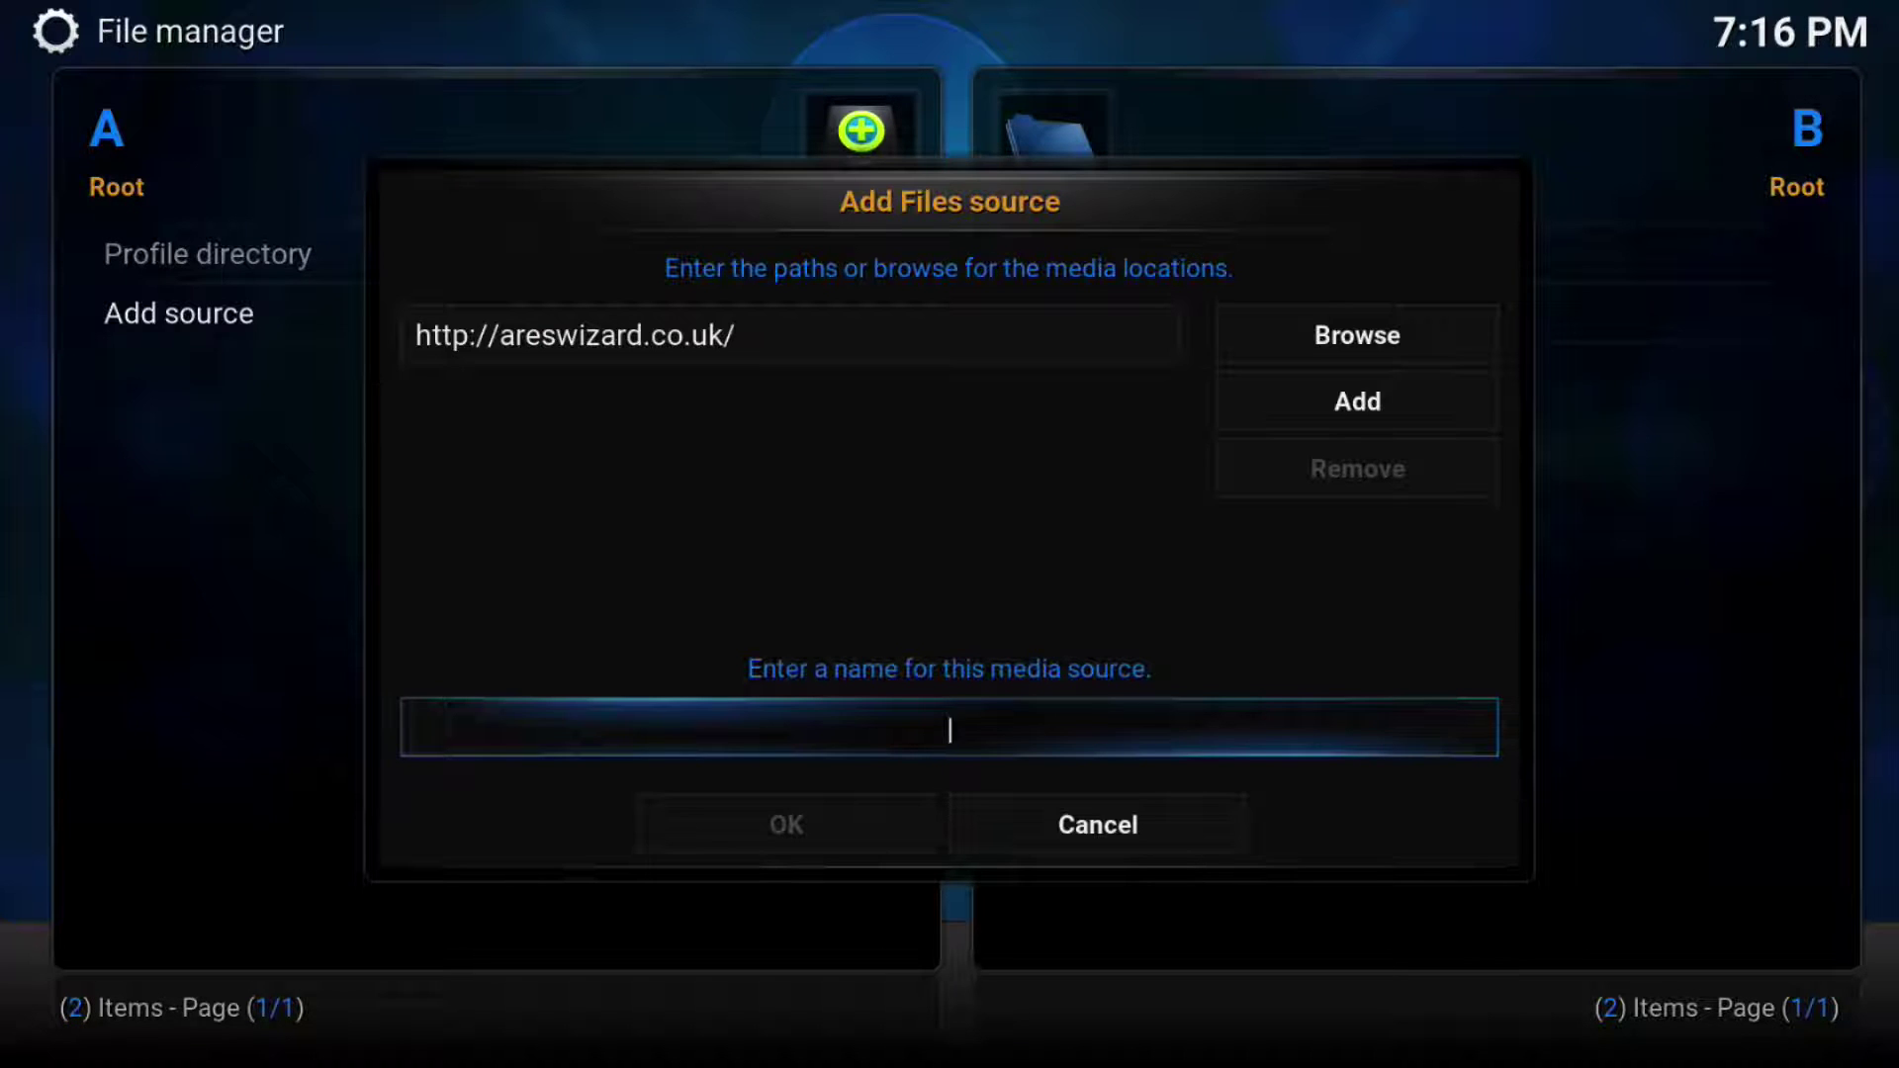
{"action": "key", "text": "Return"}
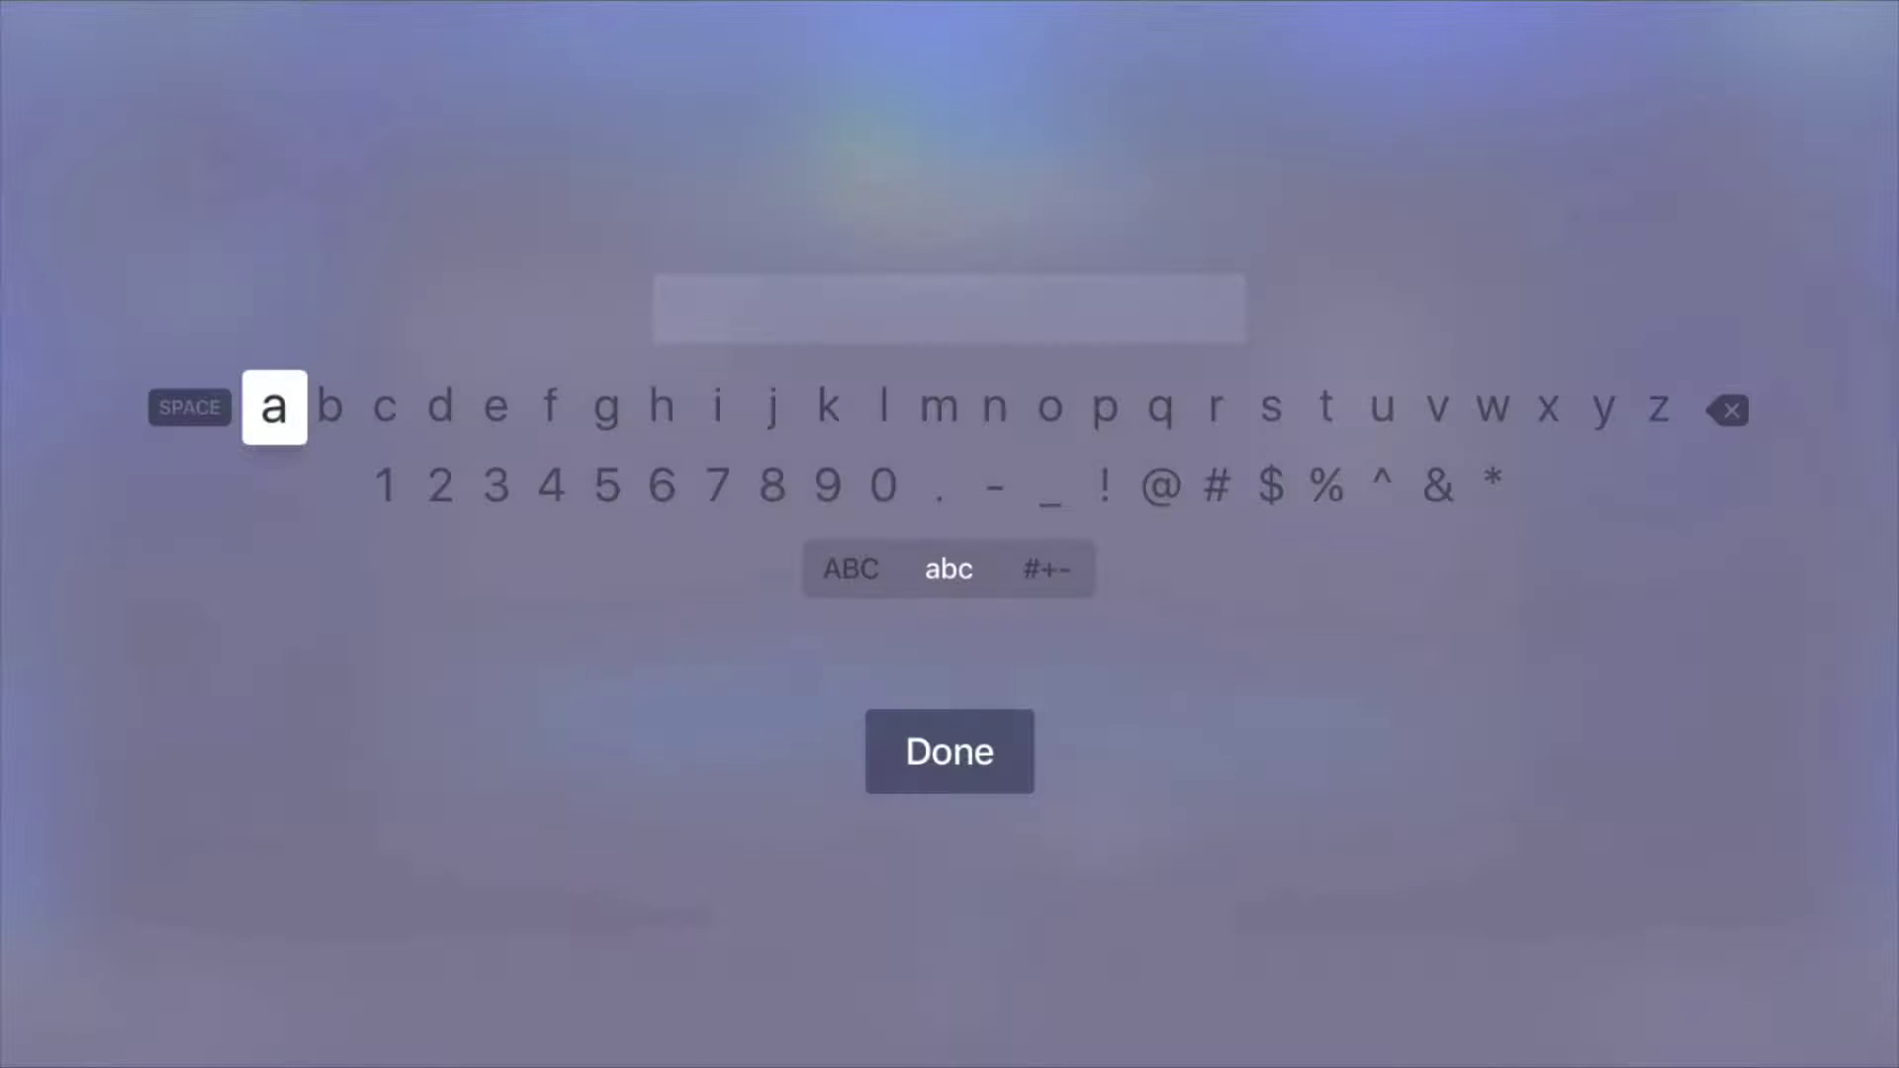
{"action": "type", "text": "ares"}
{"action": "key", "text": "Return"}
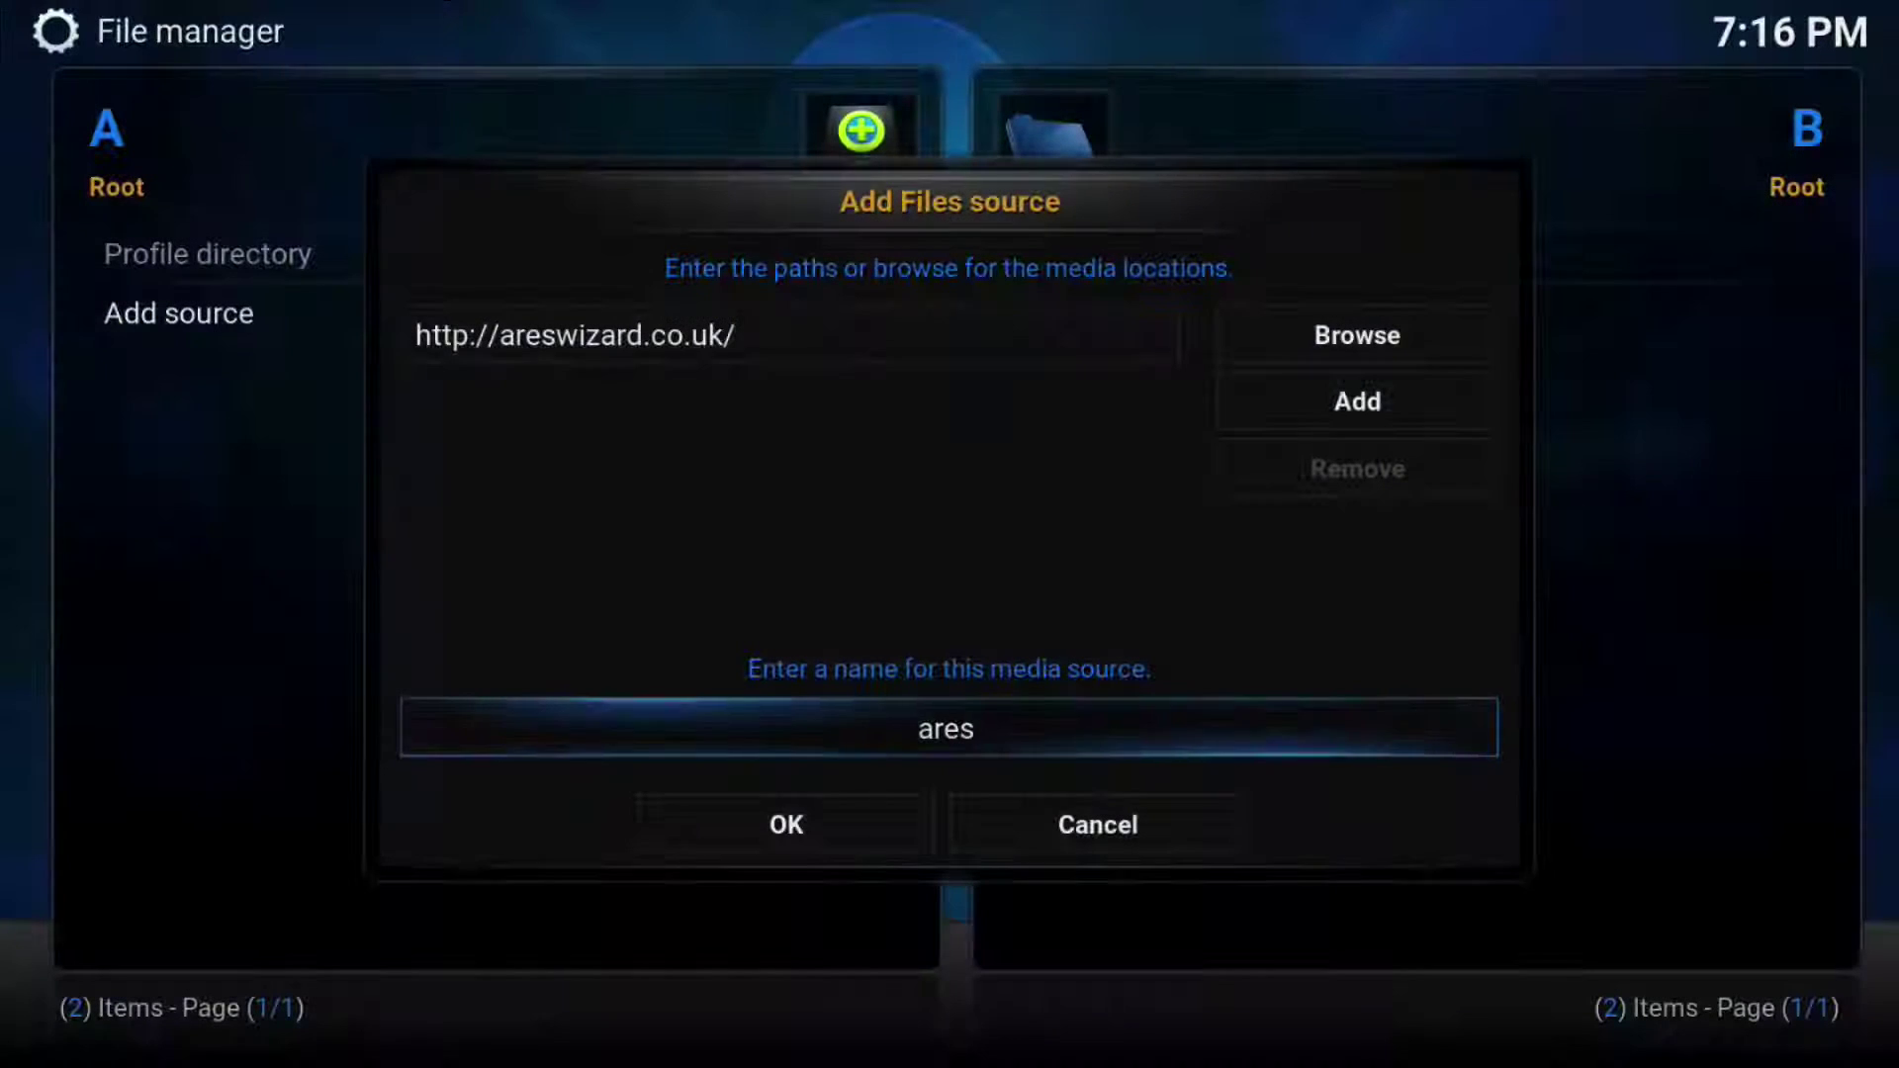
{"action": "key", "text": "Down"}
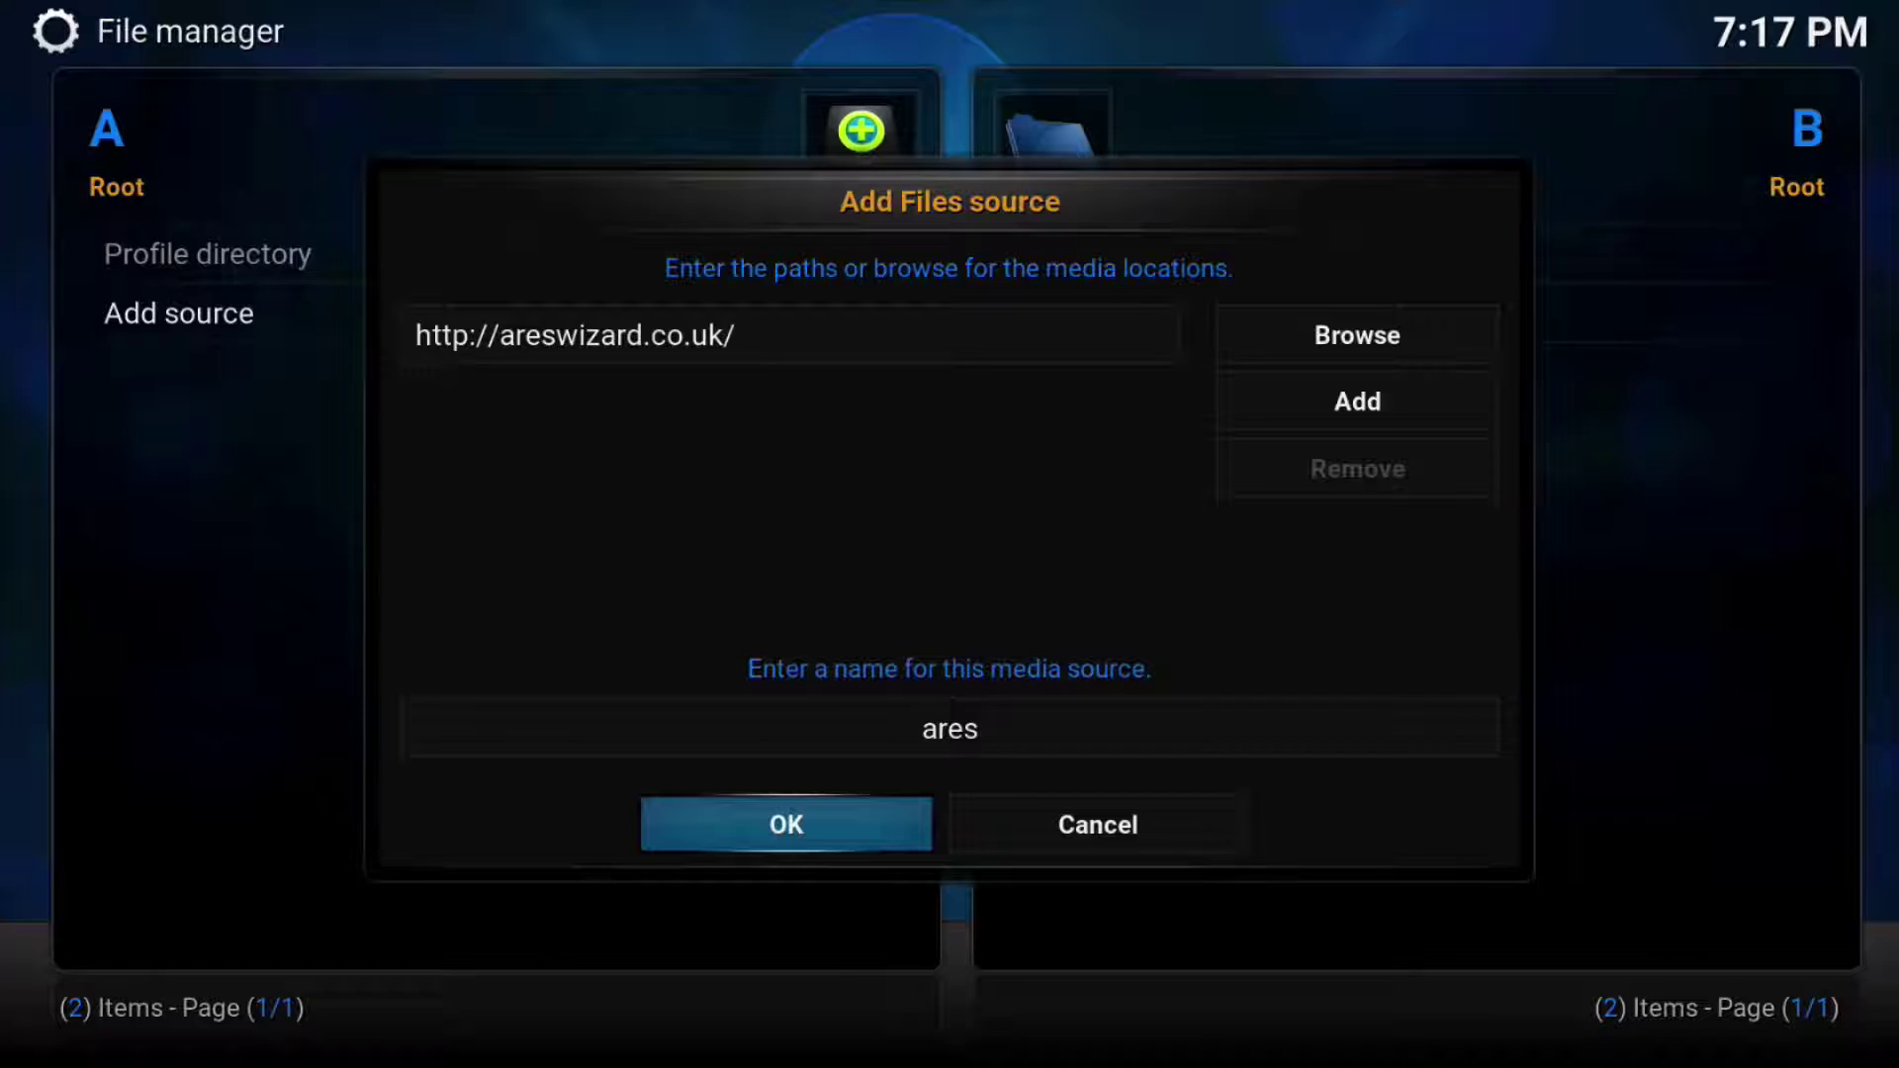
{"action": "key", "text": "Return"}
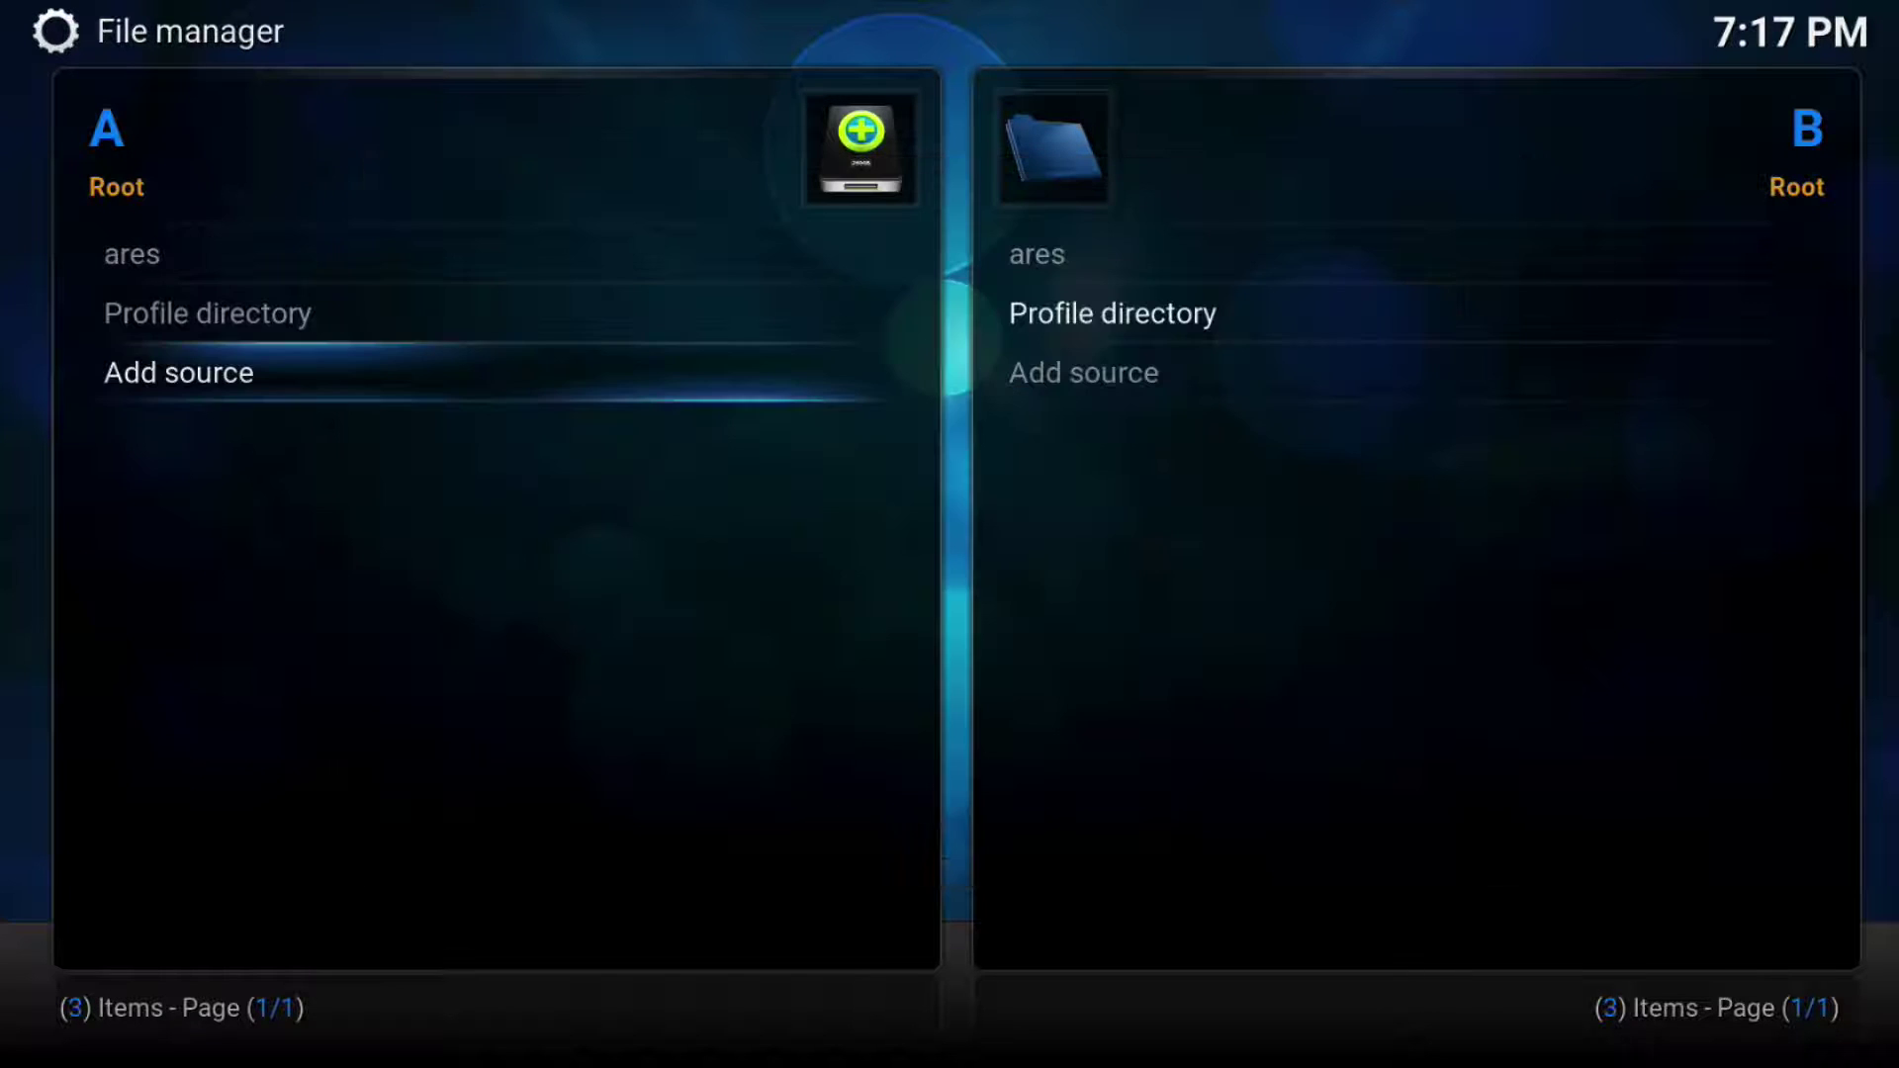
- Open the ares source in file manager pane B to check its contents, and return to the root list
{"action": "key", "text": "Up"}
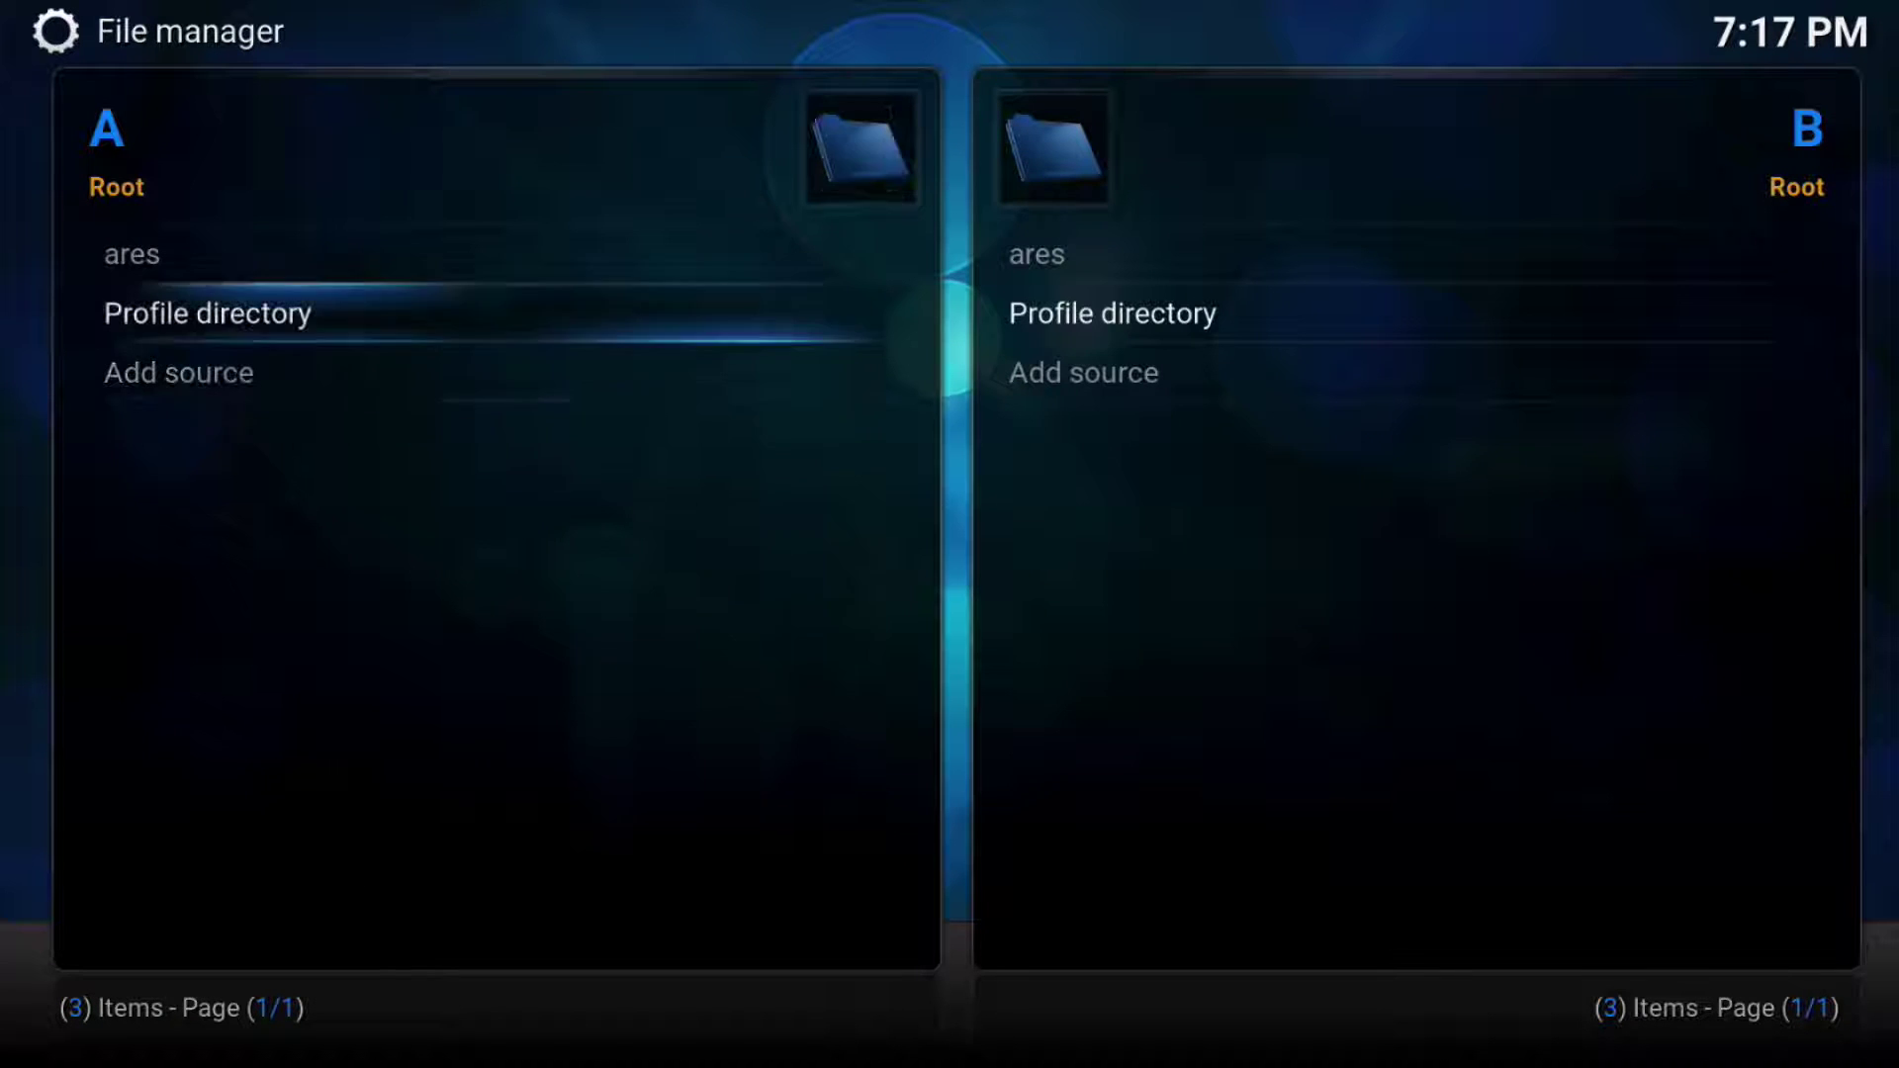
{"action": "key", "text": "Up"}
{"action": "key", "text": "Right"}
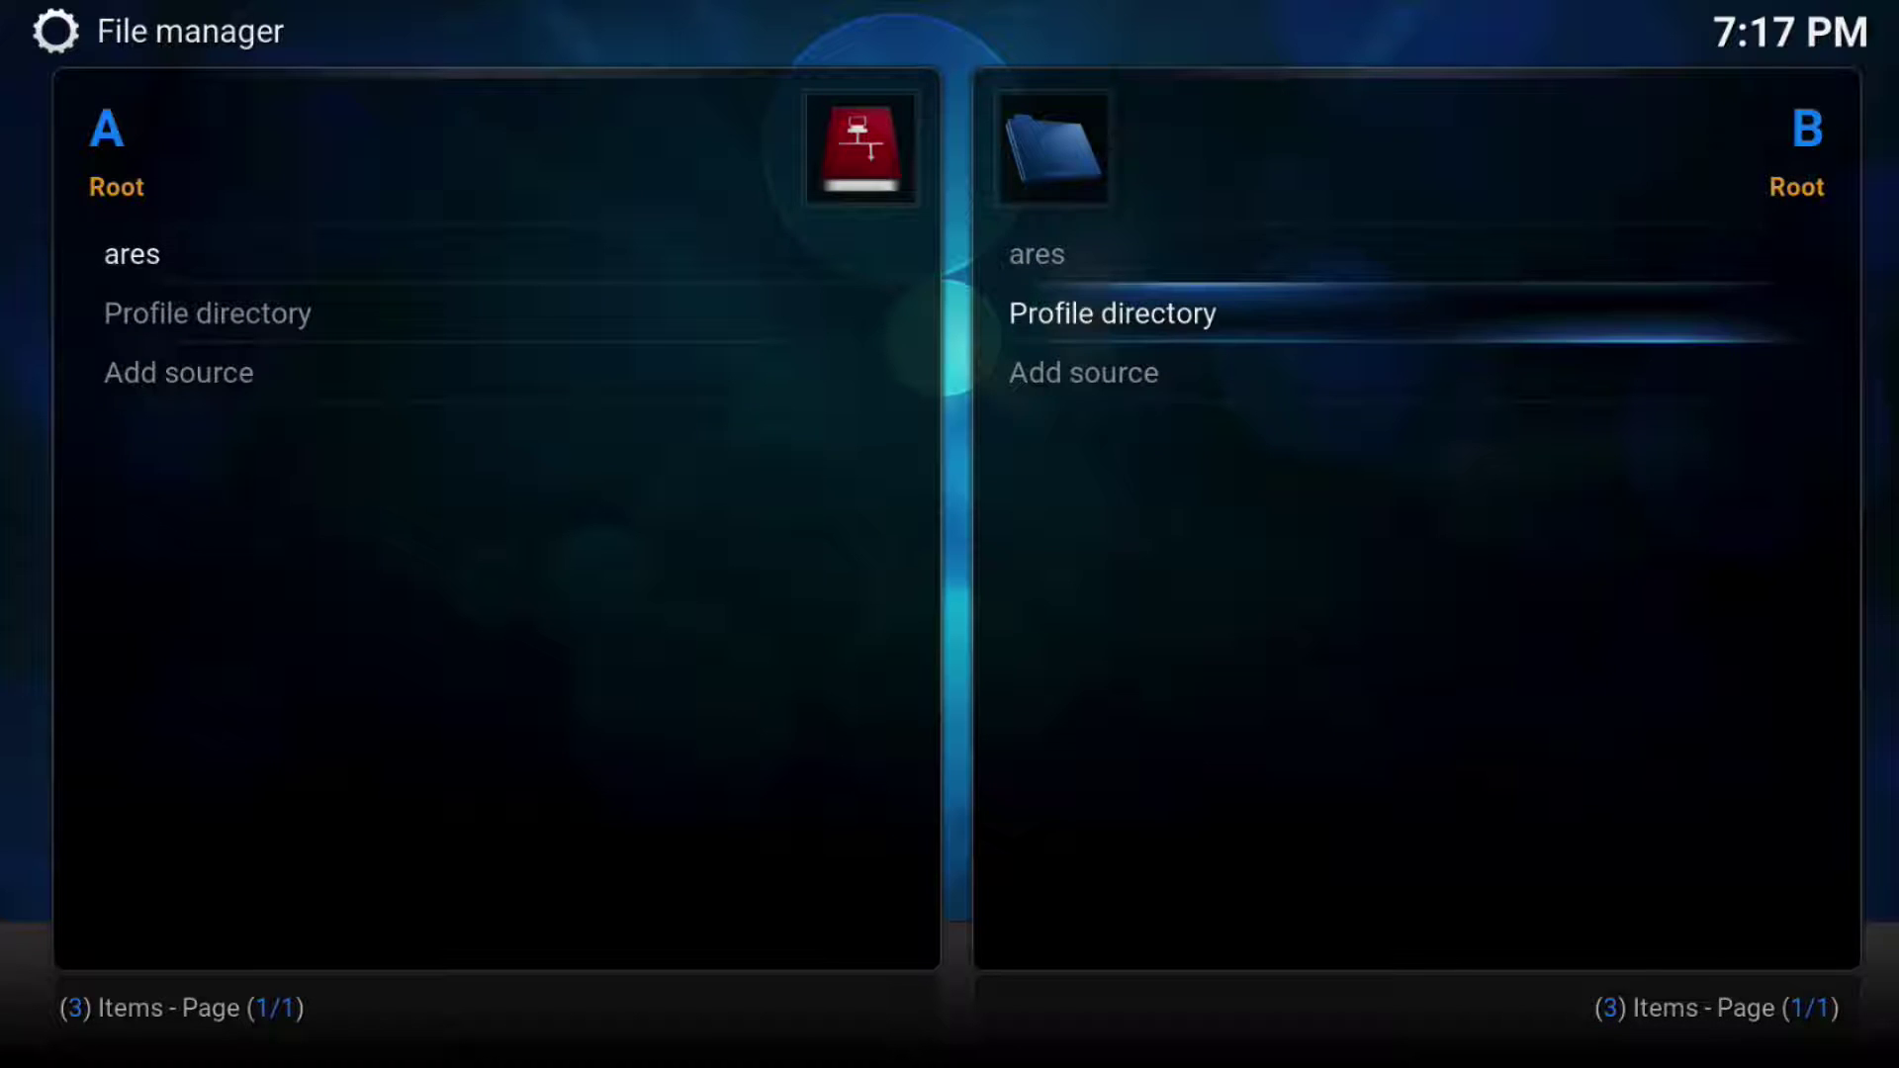
{"action": "key", "text": "Up"}
{"action": "key", "text": "Return"}
{"action": "key", "text": "Left"}
{"action": "key", "text": "Right"}
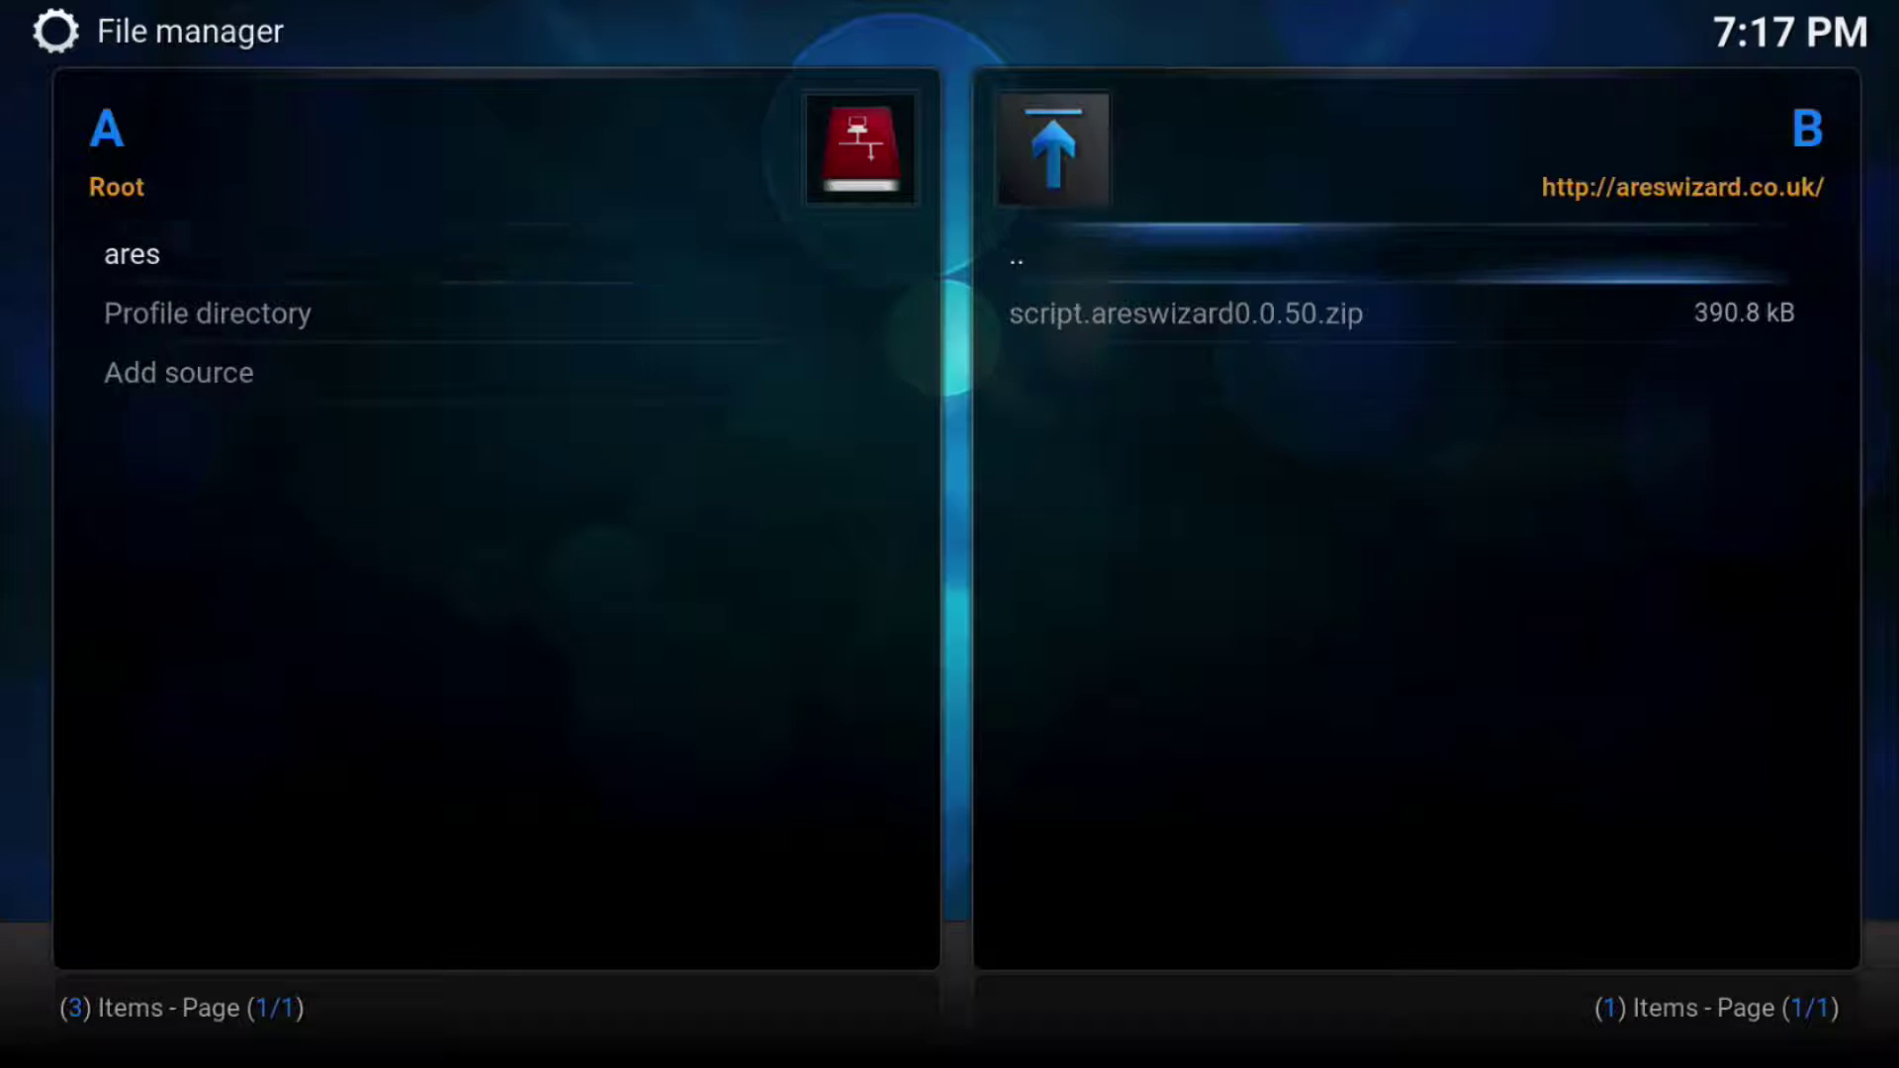
{"action": "key", "text": "Down"}
{"action": "key", "text": "BackSpace"}
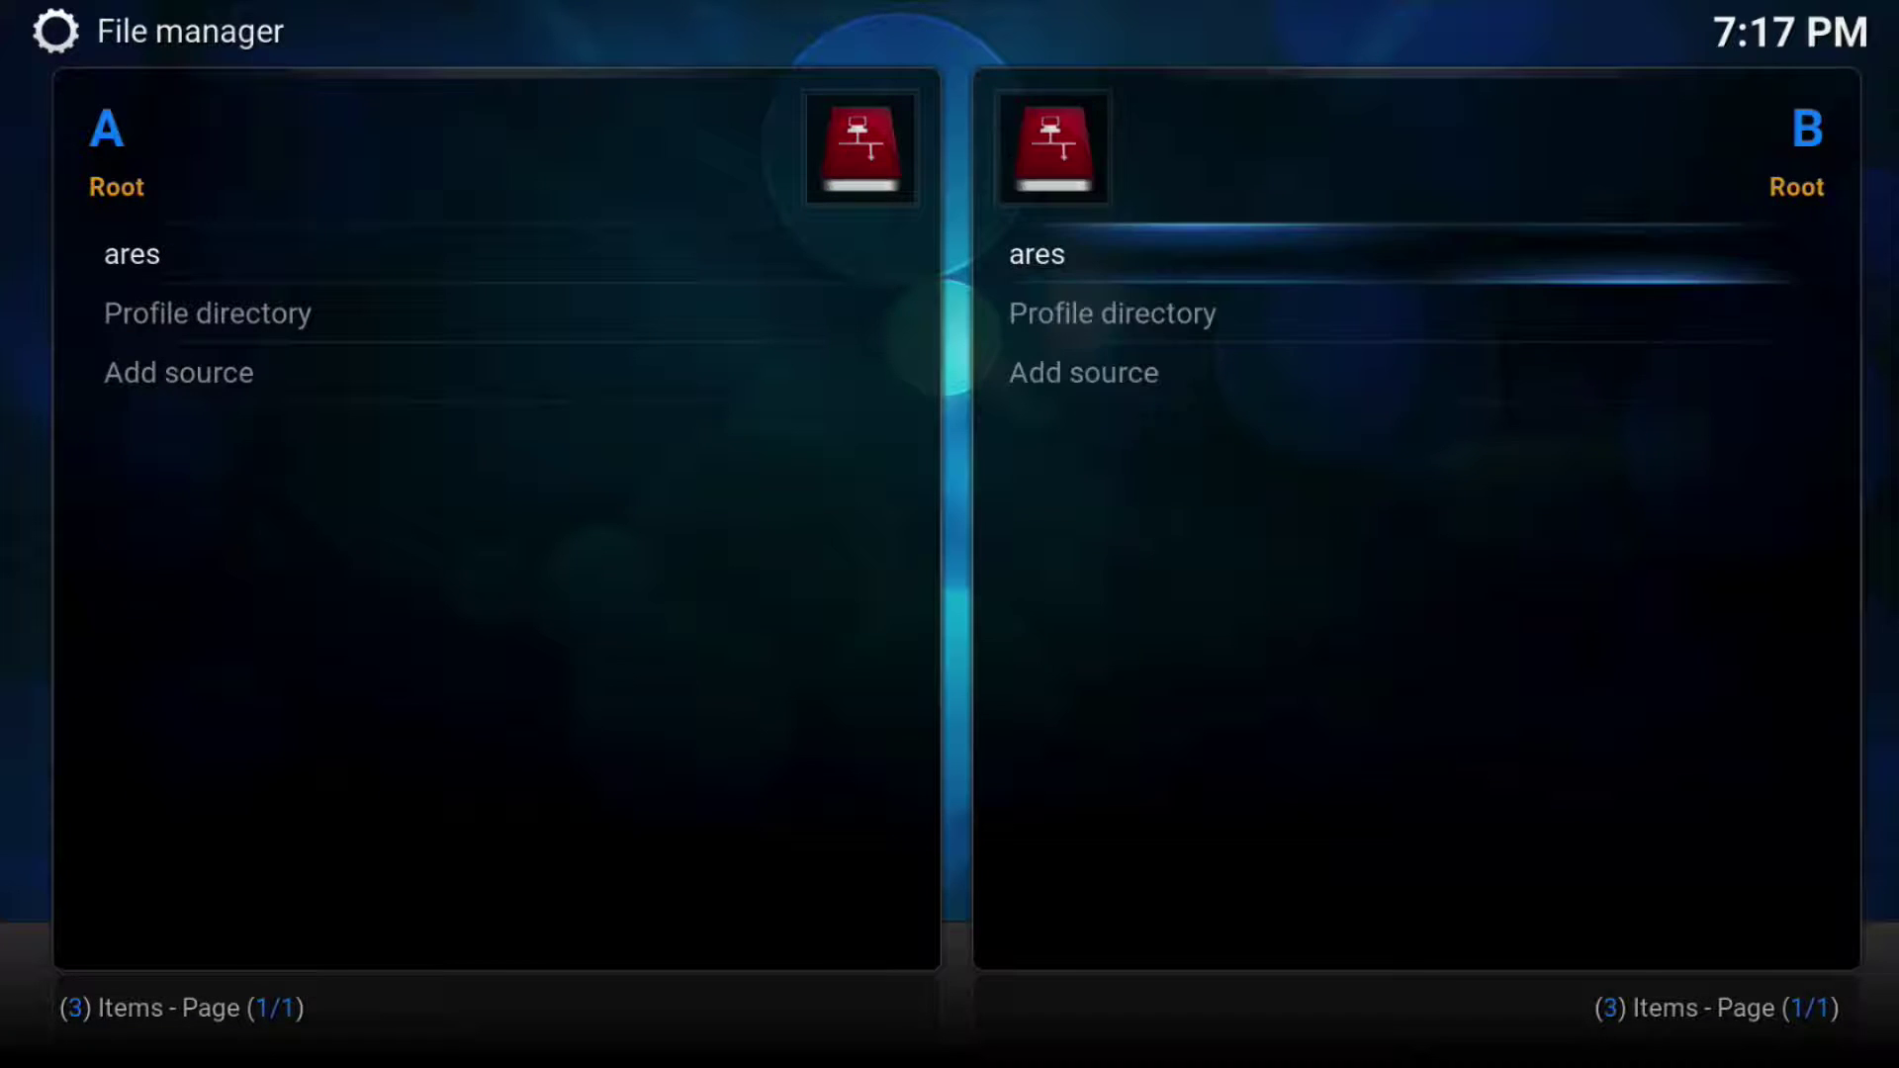
- Leave the file manager and open the Add-ons section of the system settings
{"action": "key", "text": "Escape"}
{"action": "key", "text": "Down"}
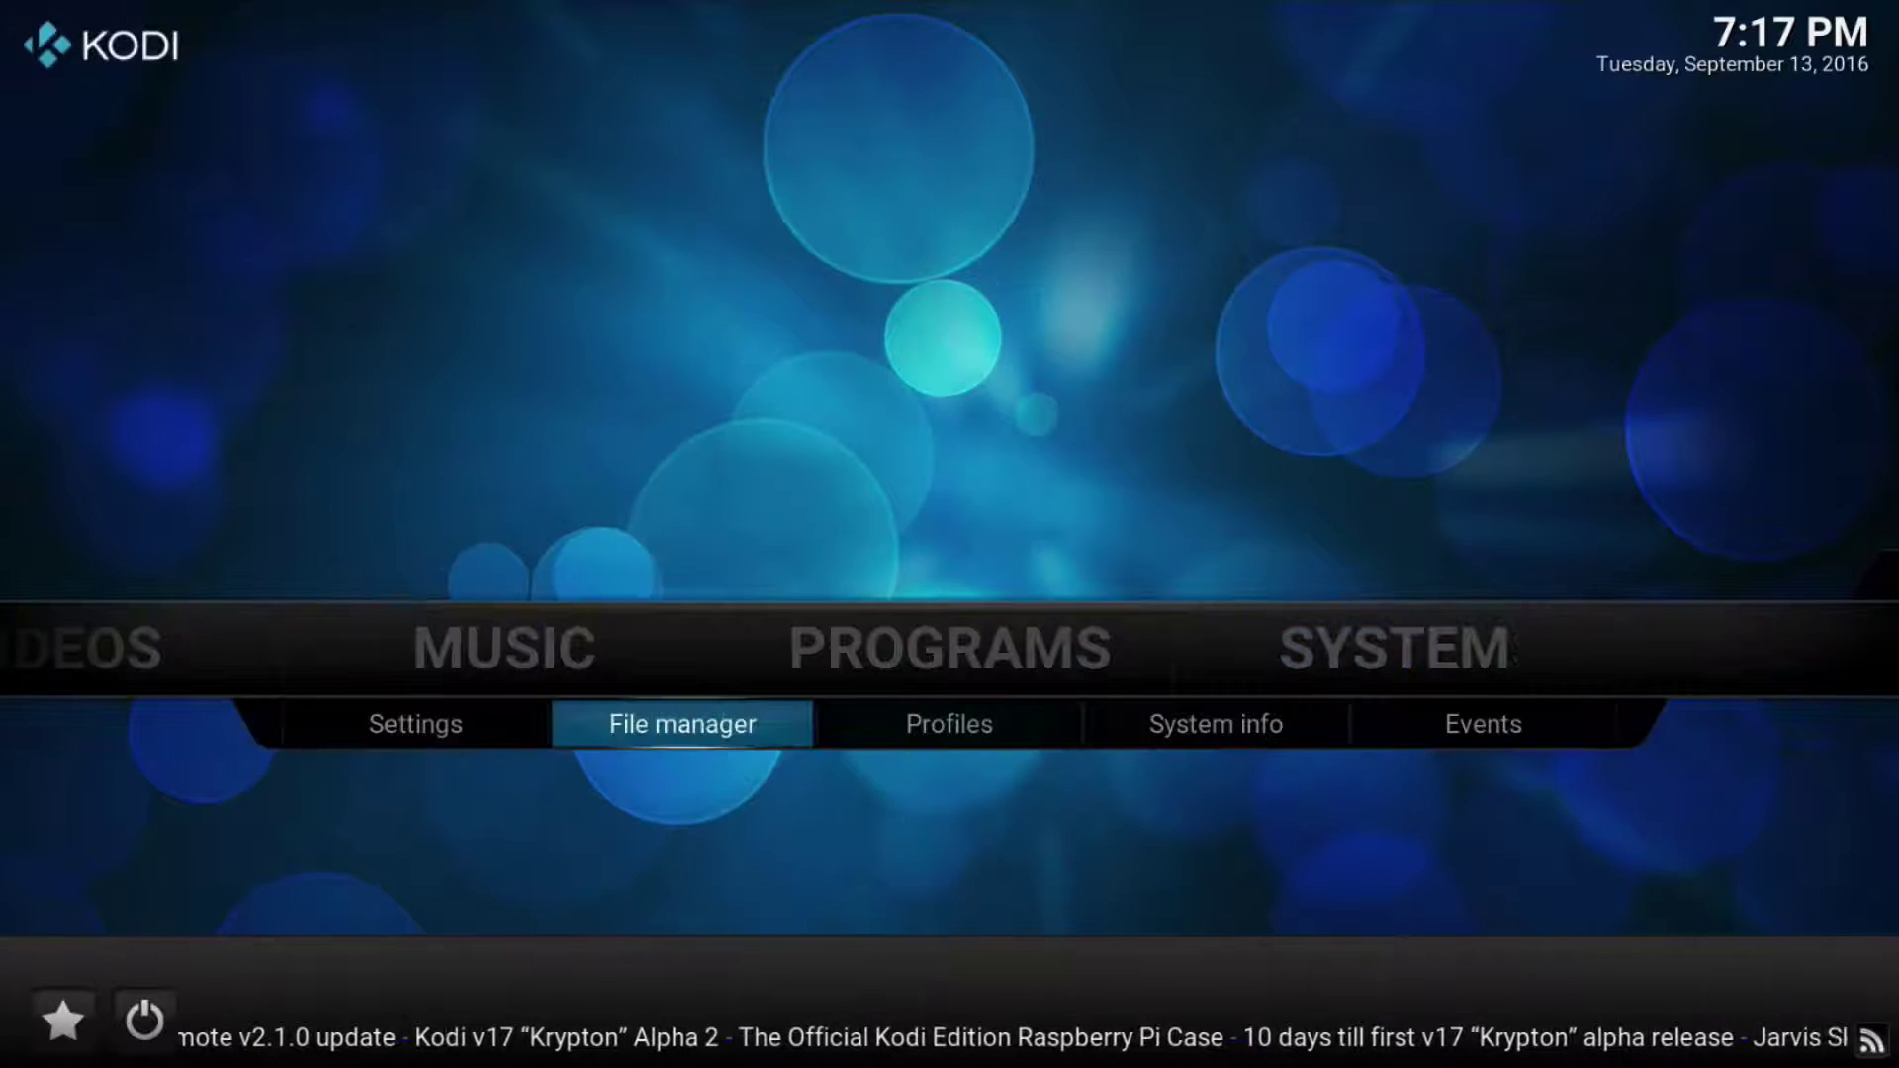
{"action": "key", "text": "Left"}
{"action": "key", "text": "Return"}
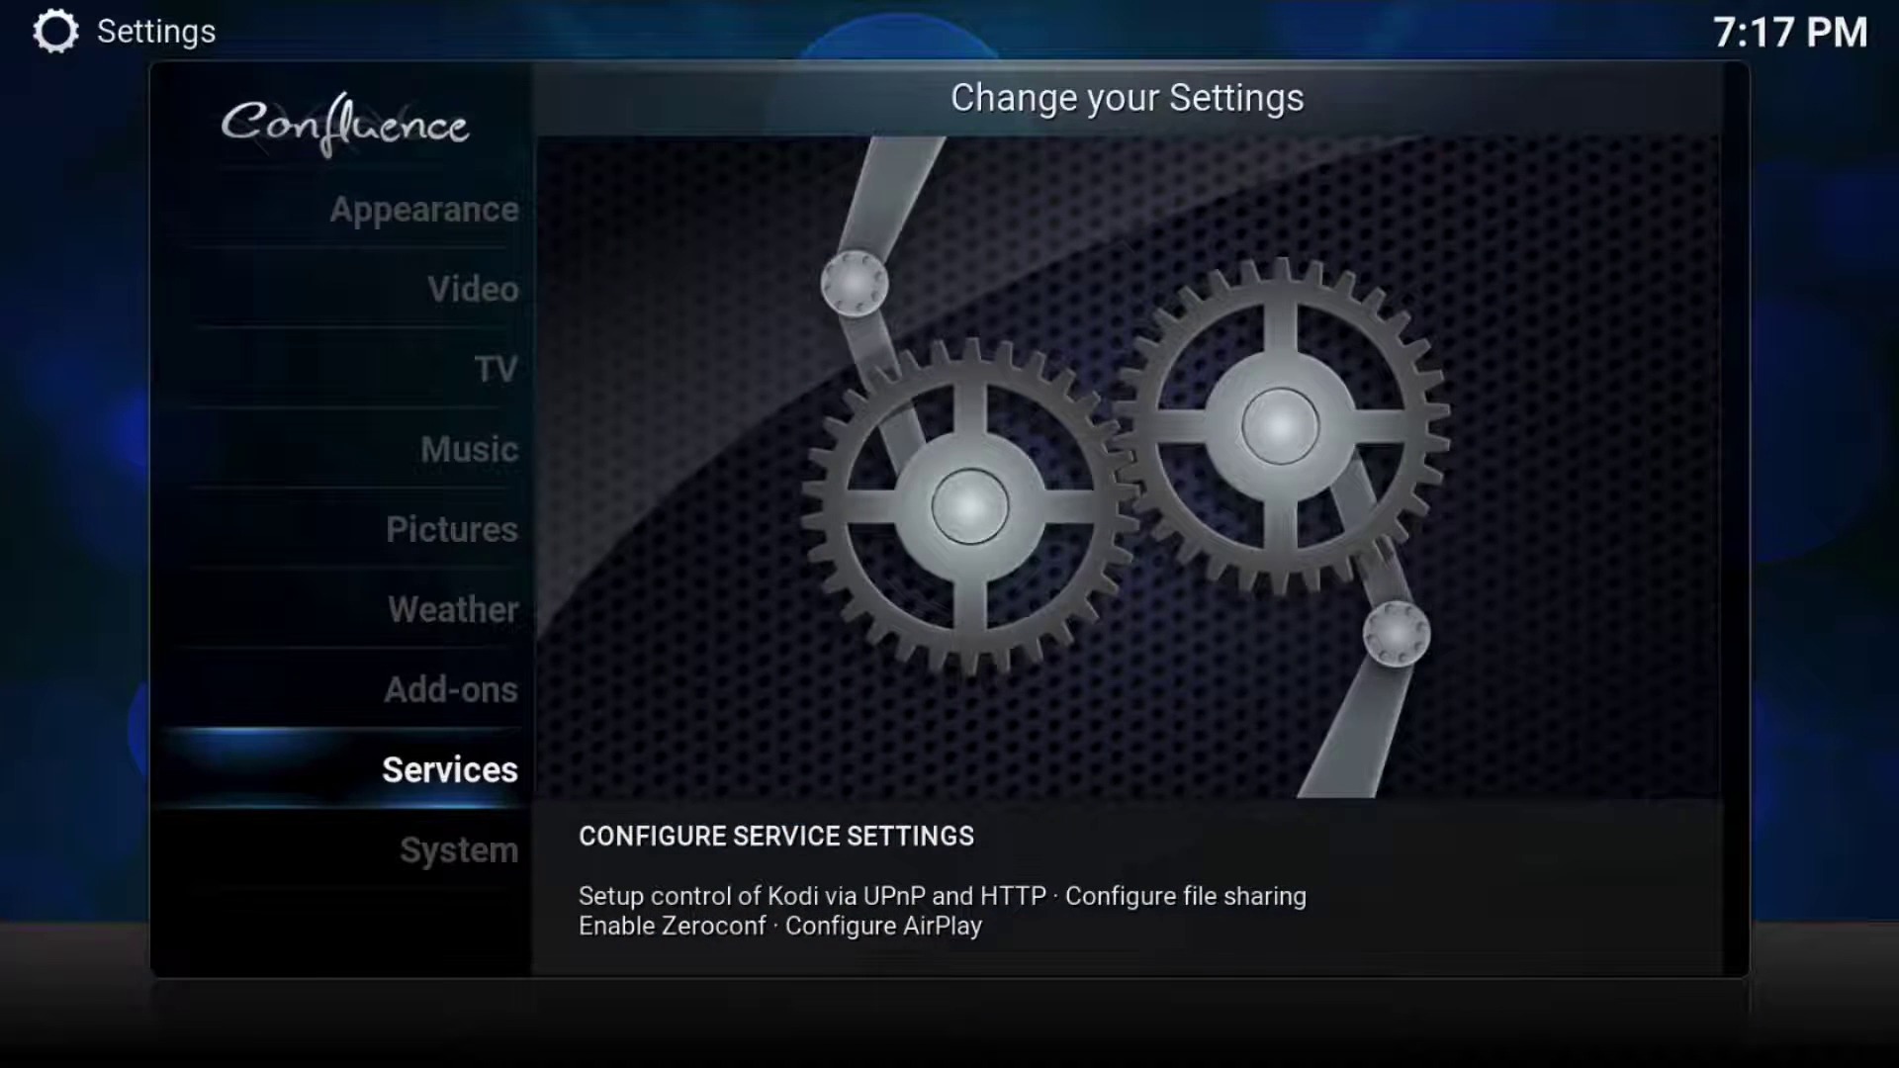
{"action": "key", "text": "Up"}
{"action": "key", "text": "Return"}
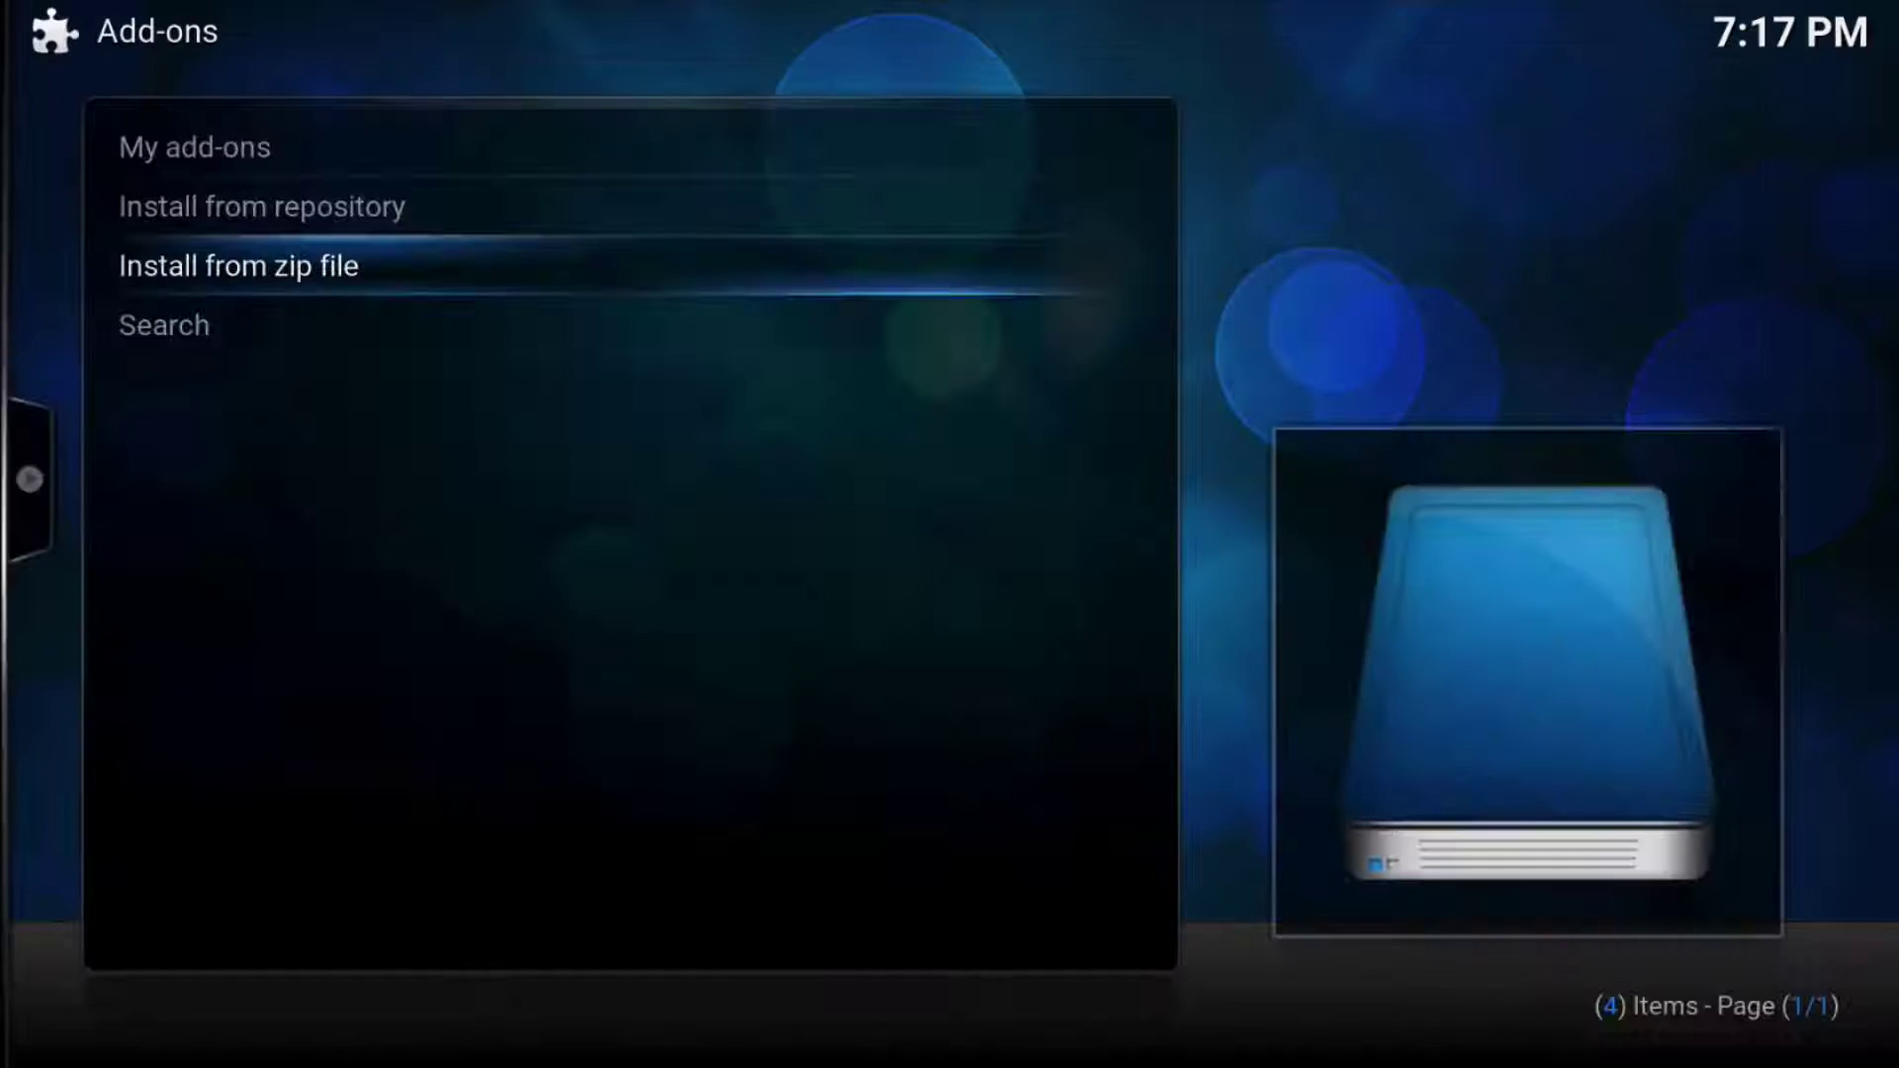
- Install the add-on from the zip file script.areswizard0.0.50.zip in the ares source
{"action": "key", "text": "Return"}
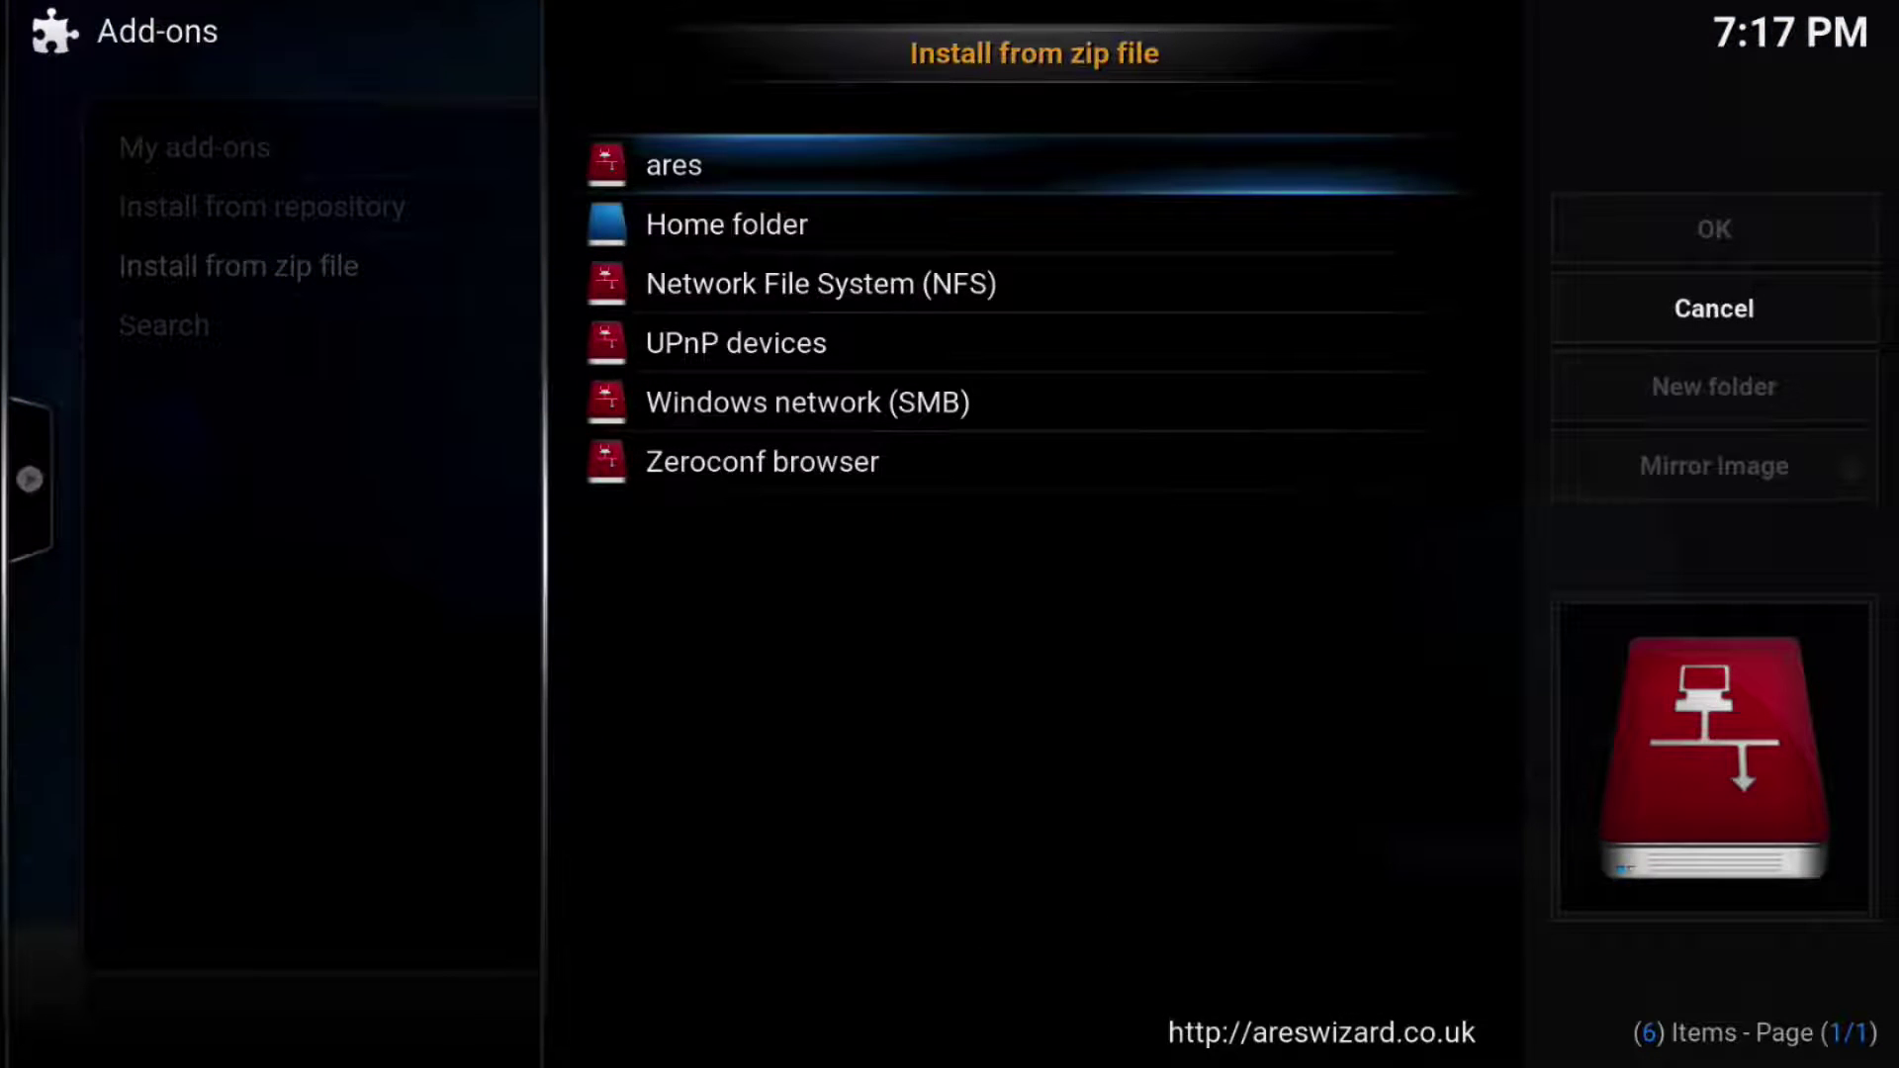
{"action": "key", "text": "Return"}
{"action": "key", "text": "Down"}
{"action": "key", "text": "Return"}
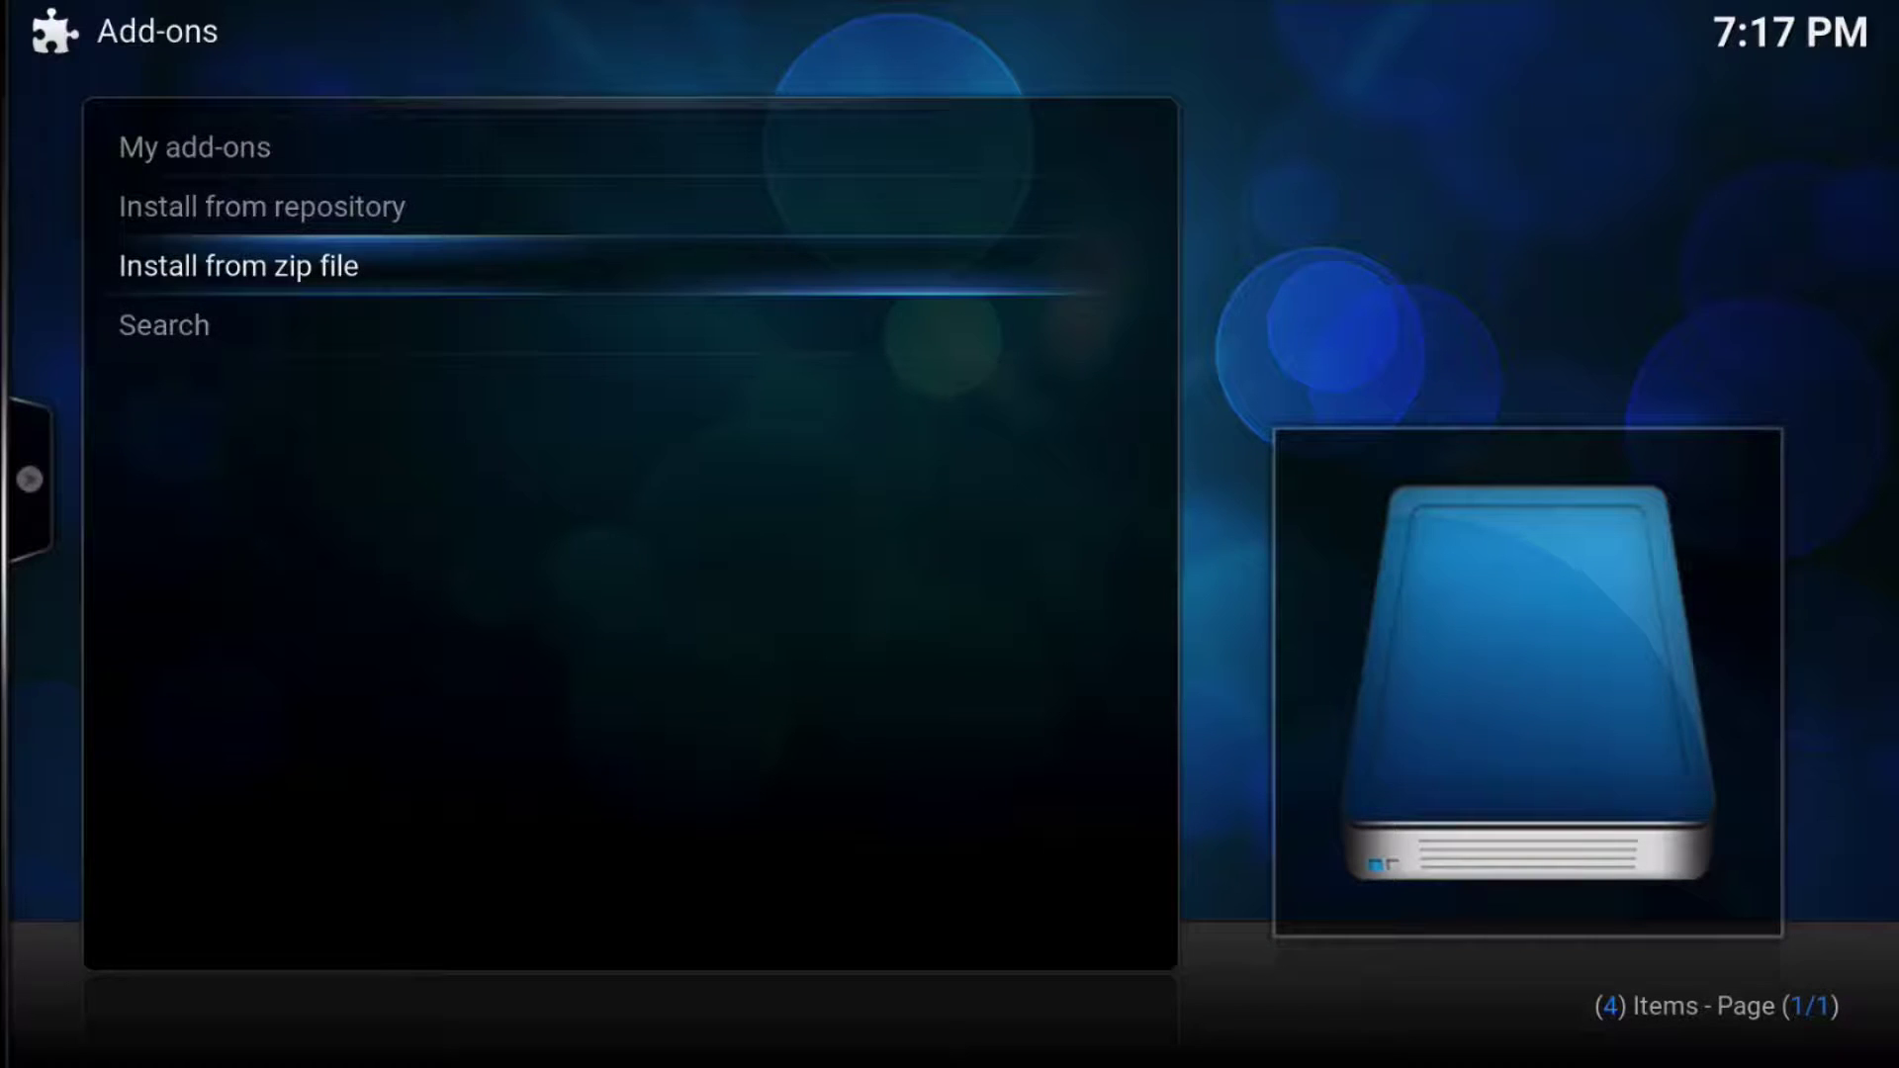
- Return to the Kodi home screen and open Programs
{"action": "key", "text": "Escape"}
{"action": "key", "text": "Escape"}
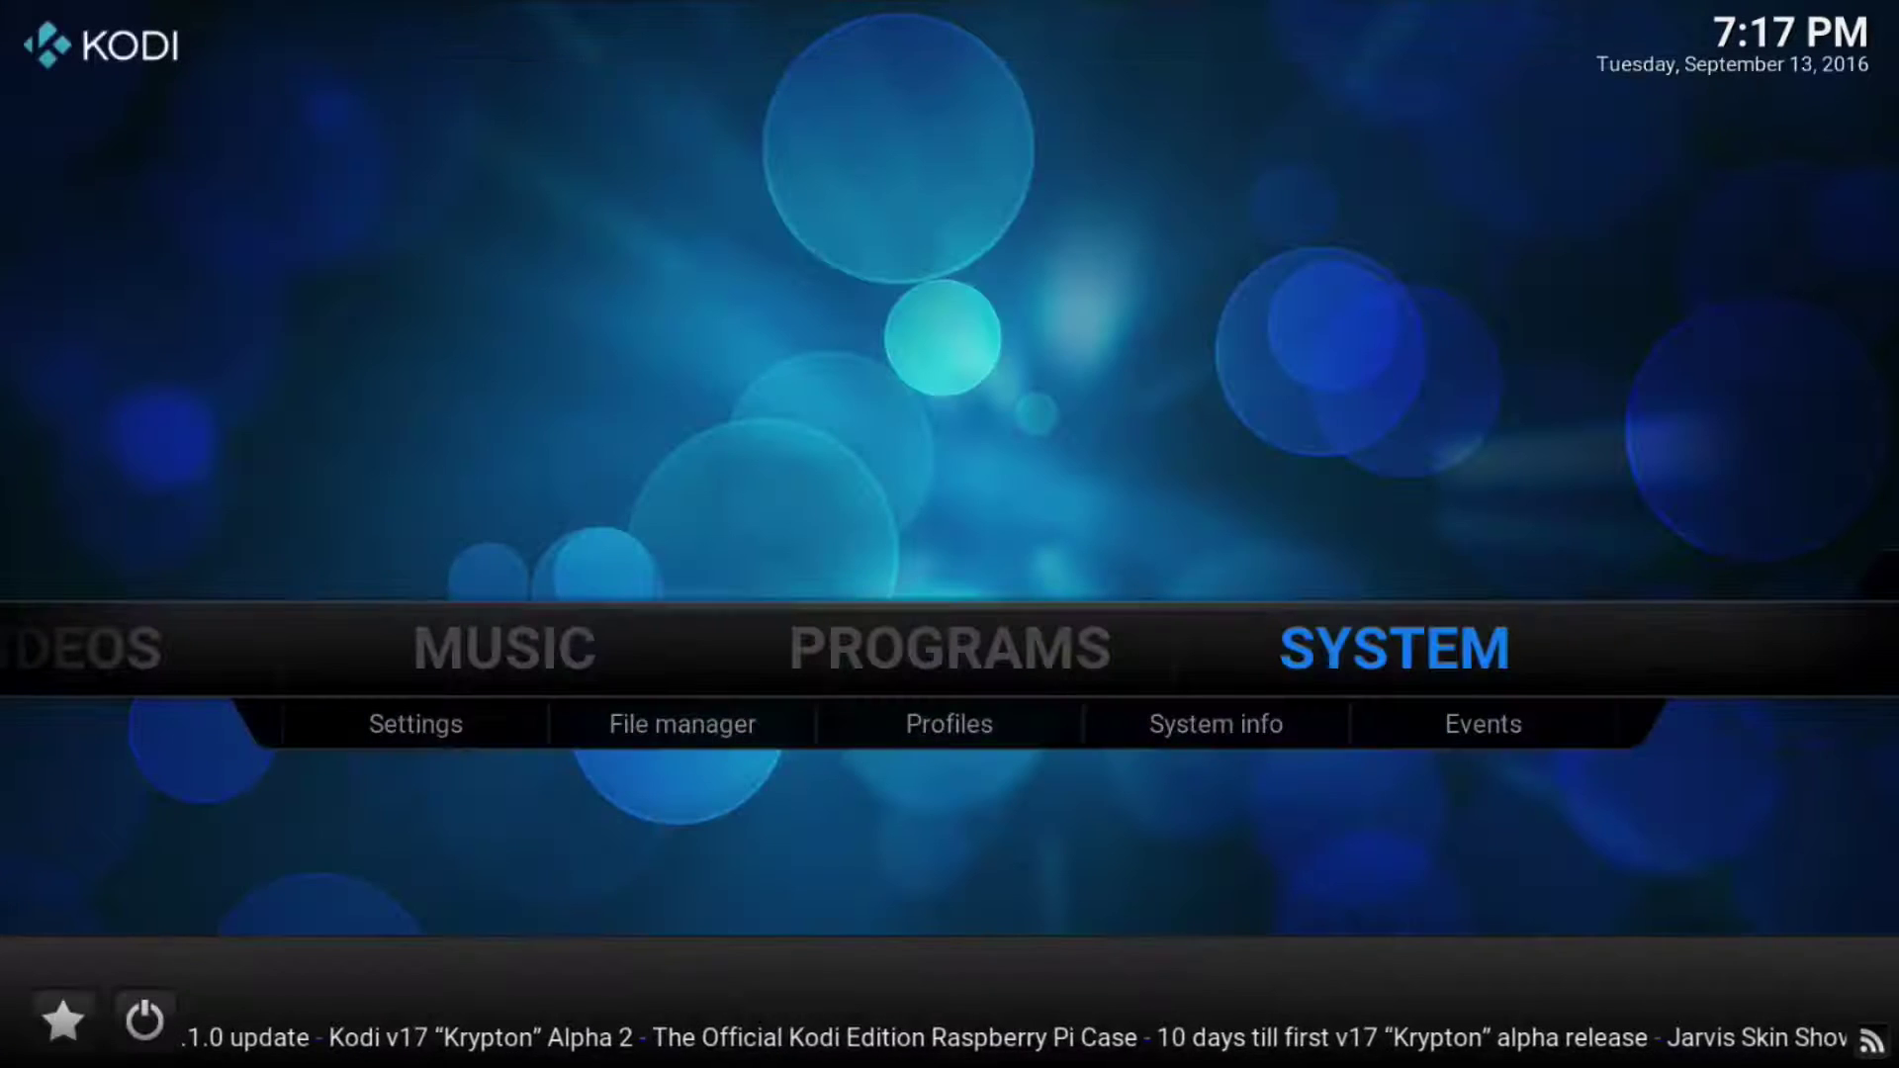
{"action": "key", "text": "Down"}
{"action": "key", "text": "Right"}
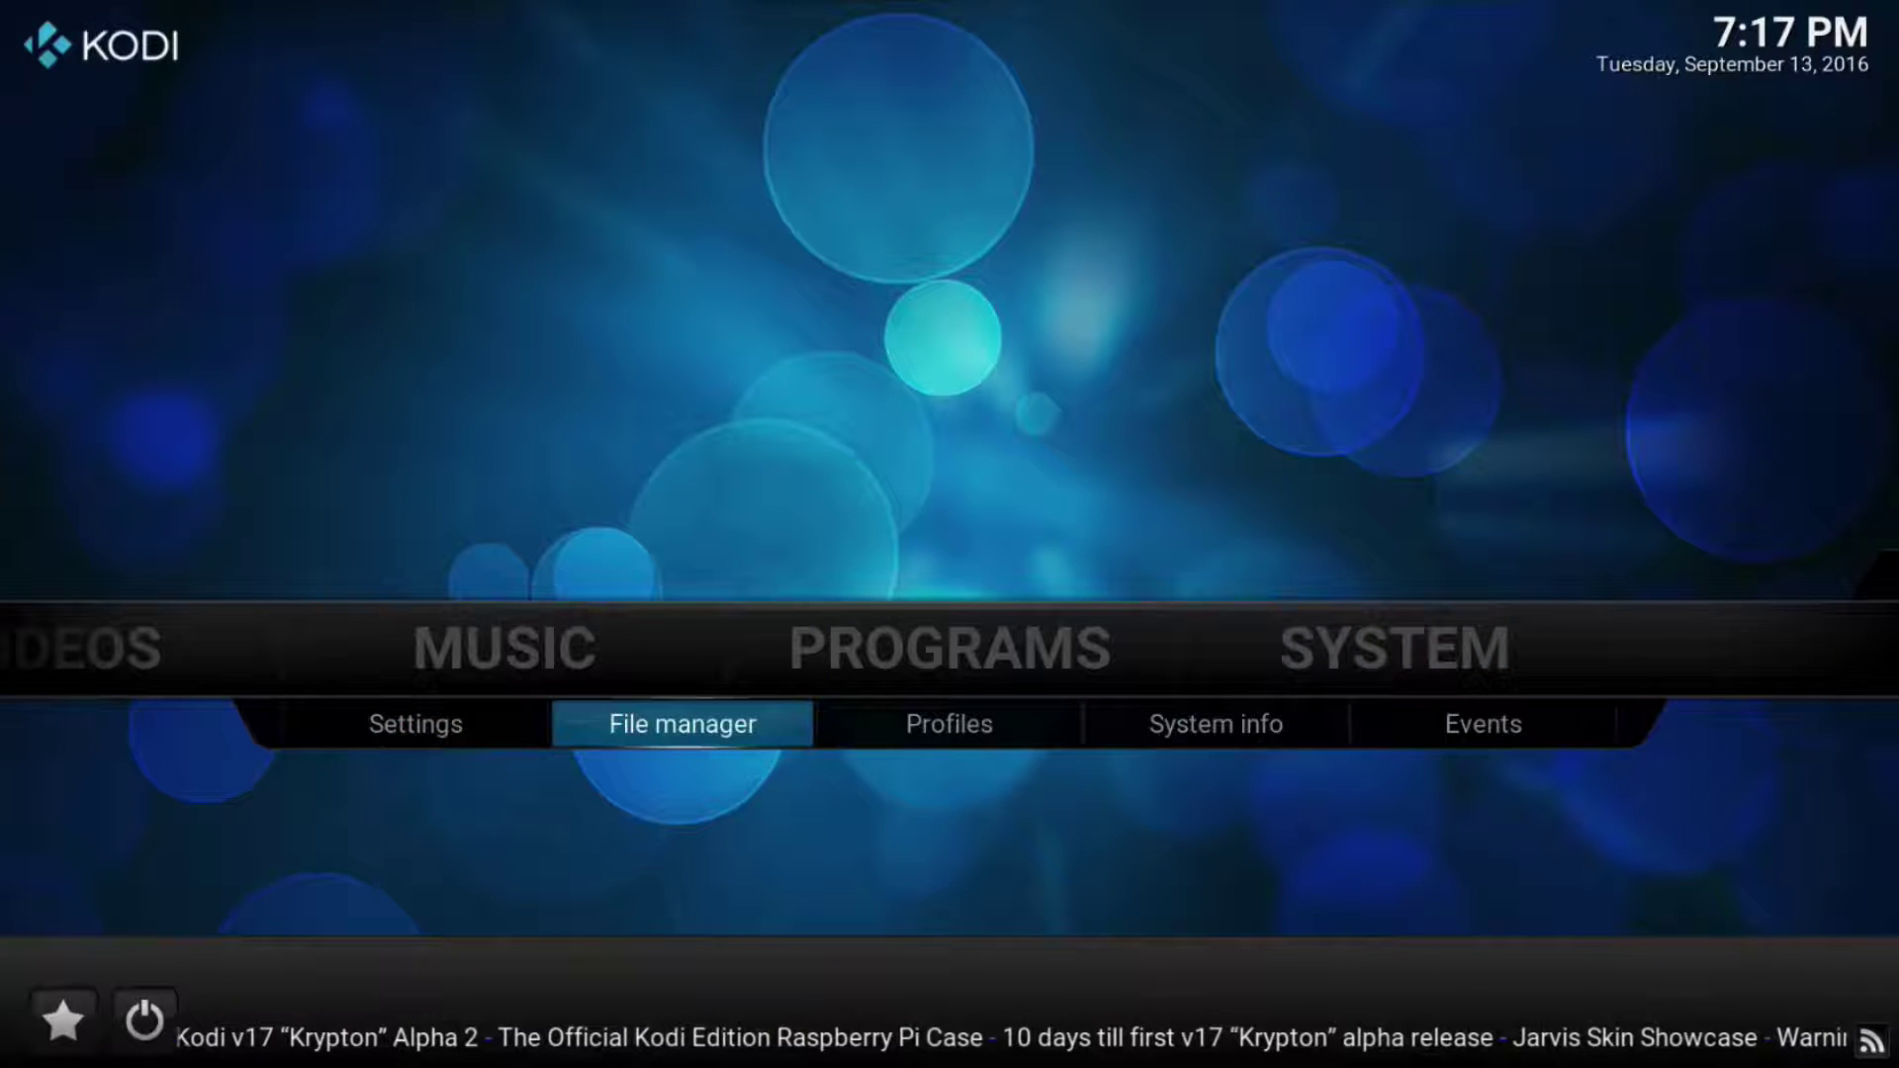
{"action": "key", "text": "Up"}
{"action": "key", "text": "Left"}
{"action": "key", "text": "Return"}
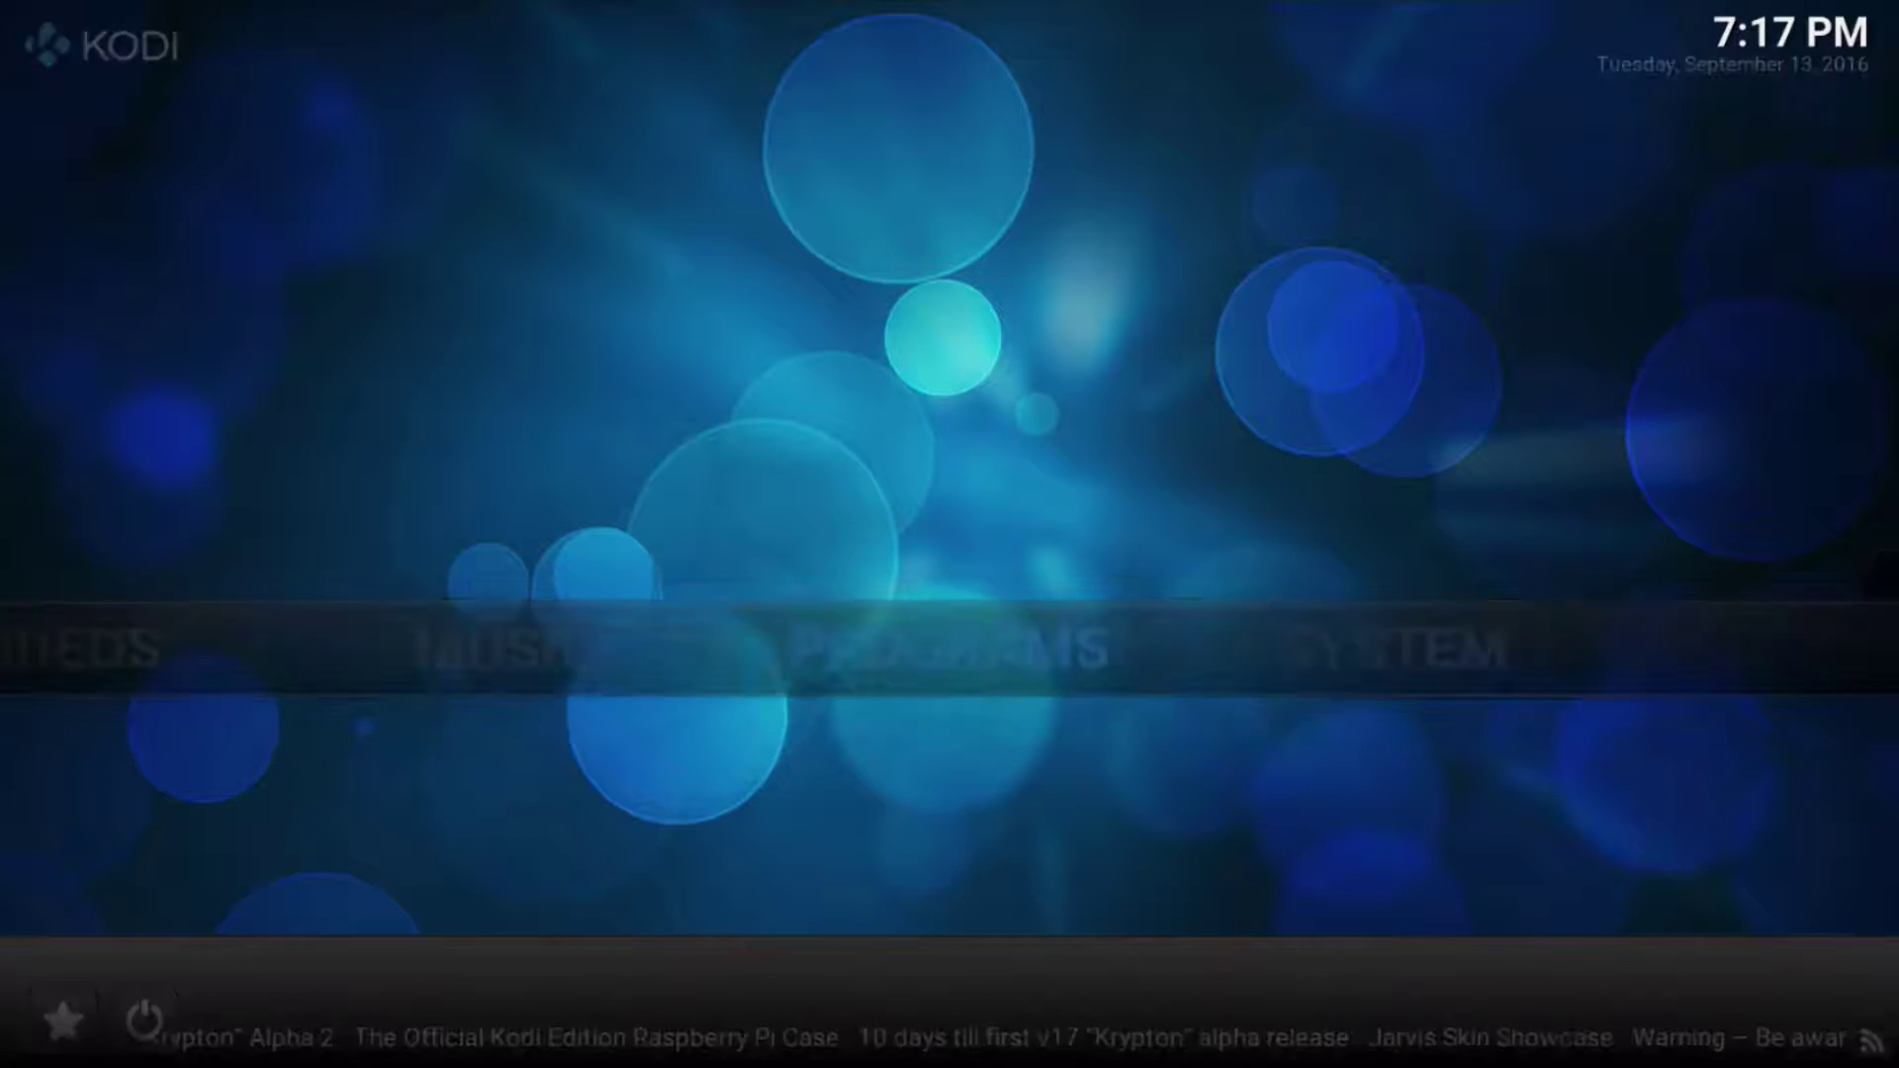
- Launch the Ares Wizard program add-on and acknowledge its notice about the unstable Kodi version
{"action": "key", "text": "Down"}
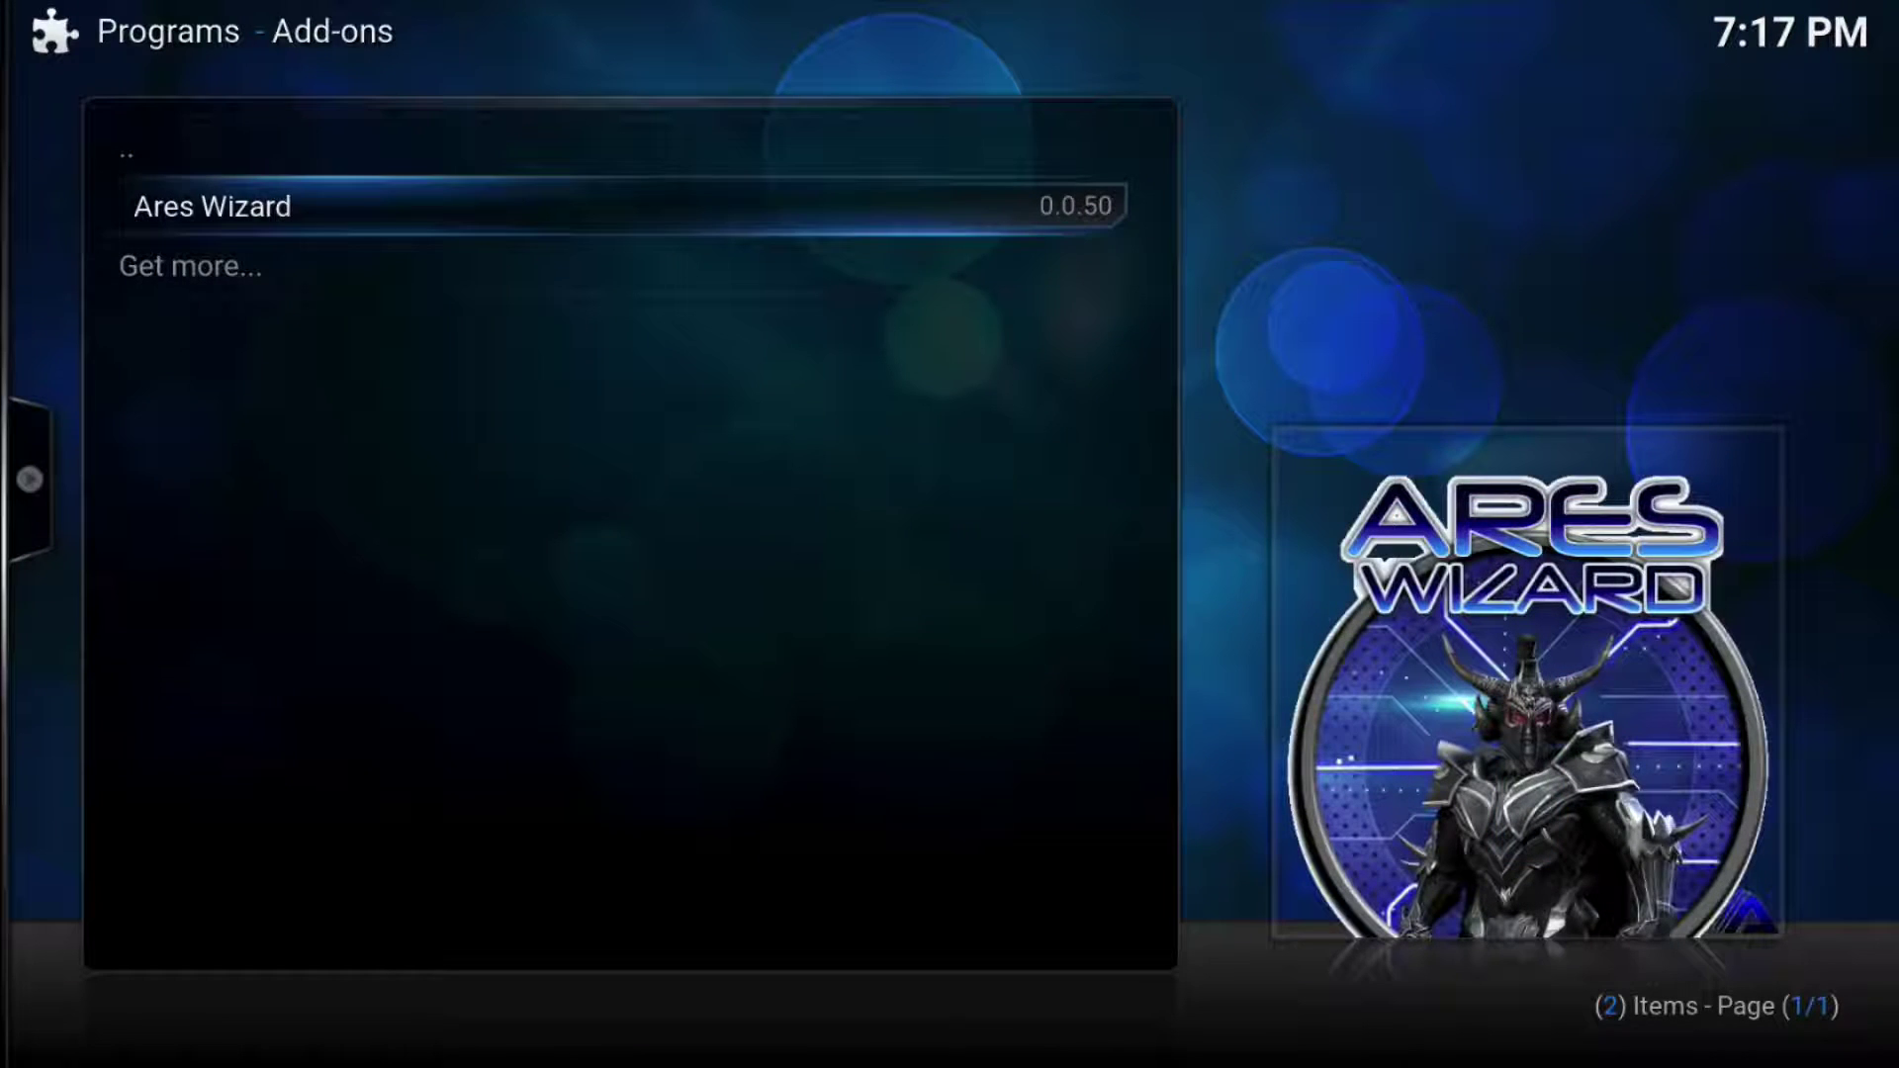
{"action": "key", "text": "Return"}
{"action": "key", "text": "Return"}
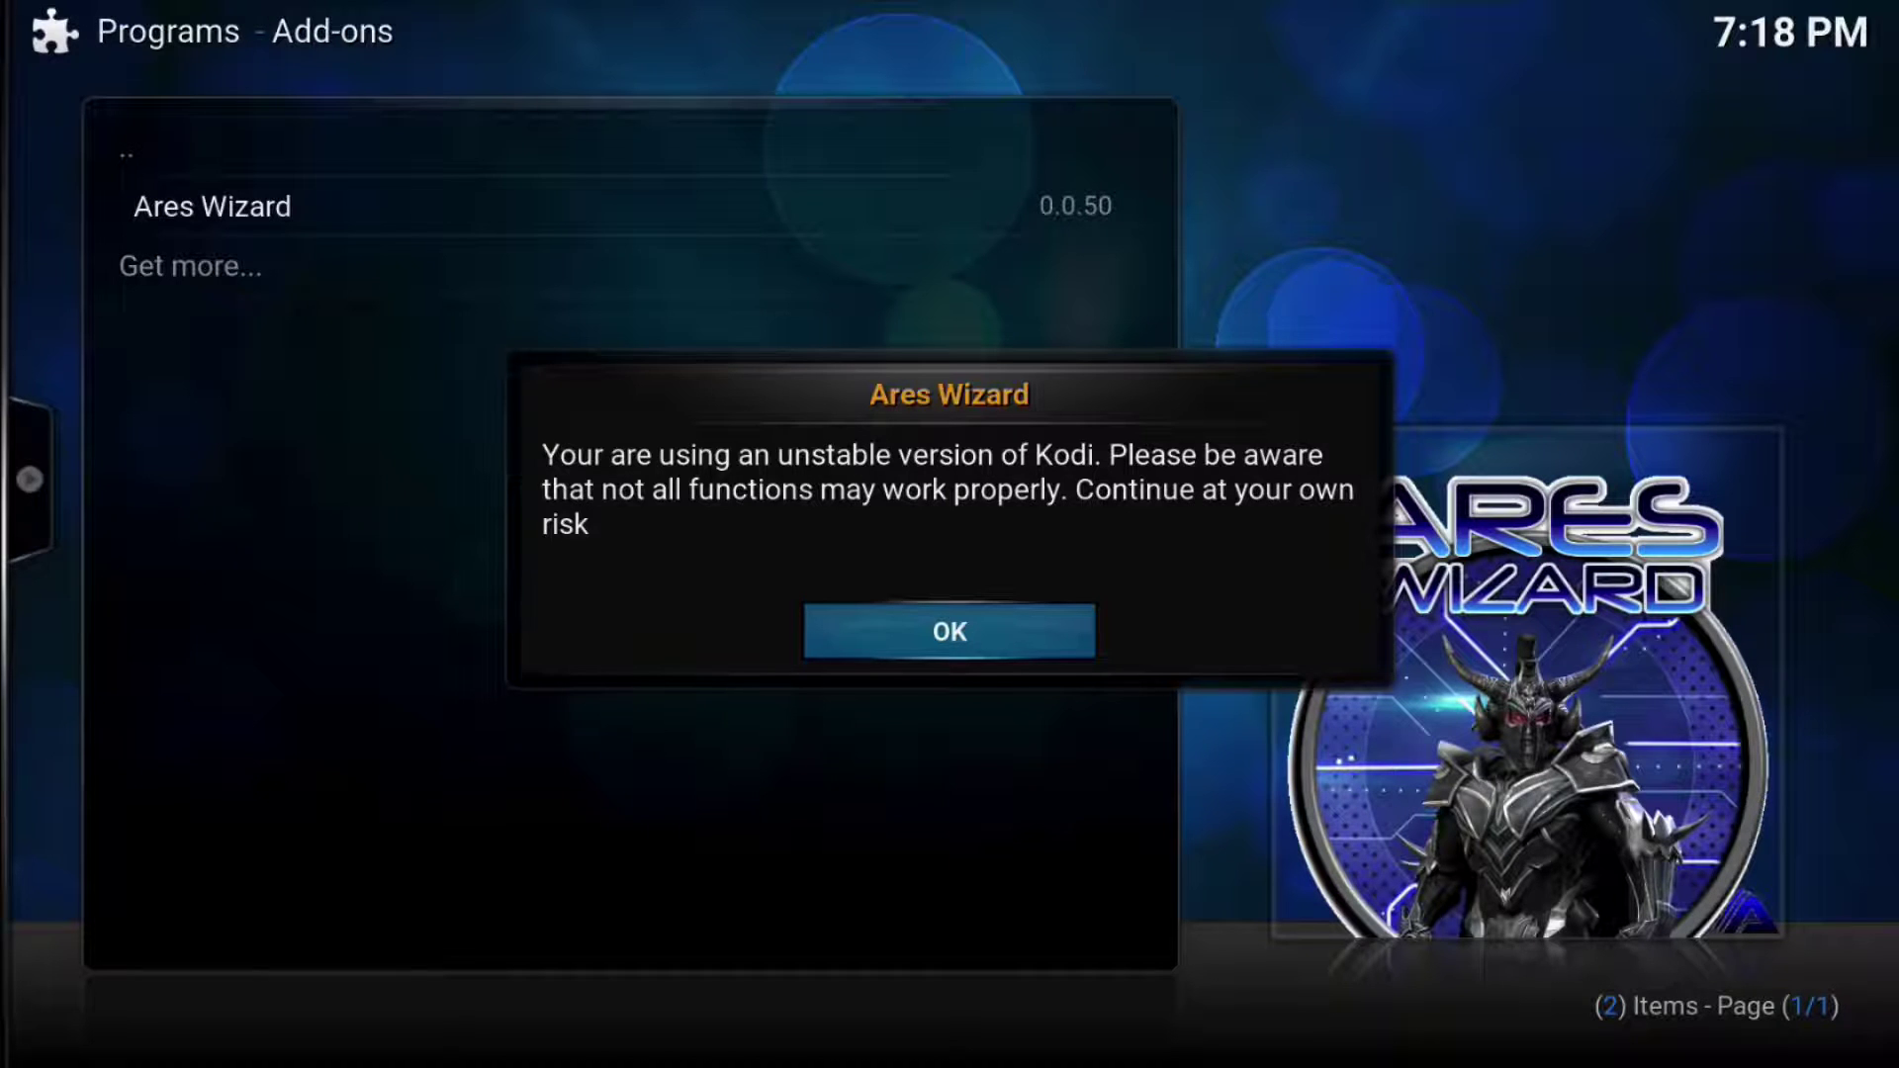
{"action": "key", "text": "Return"}
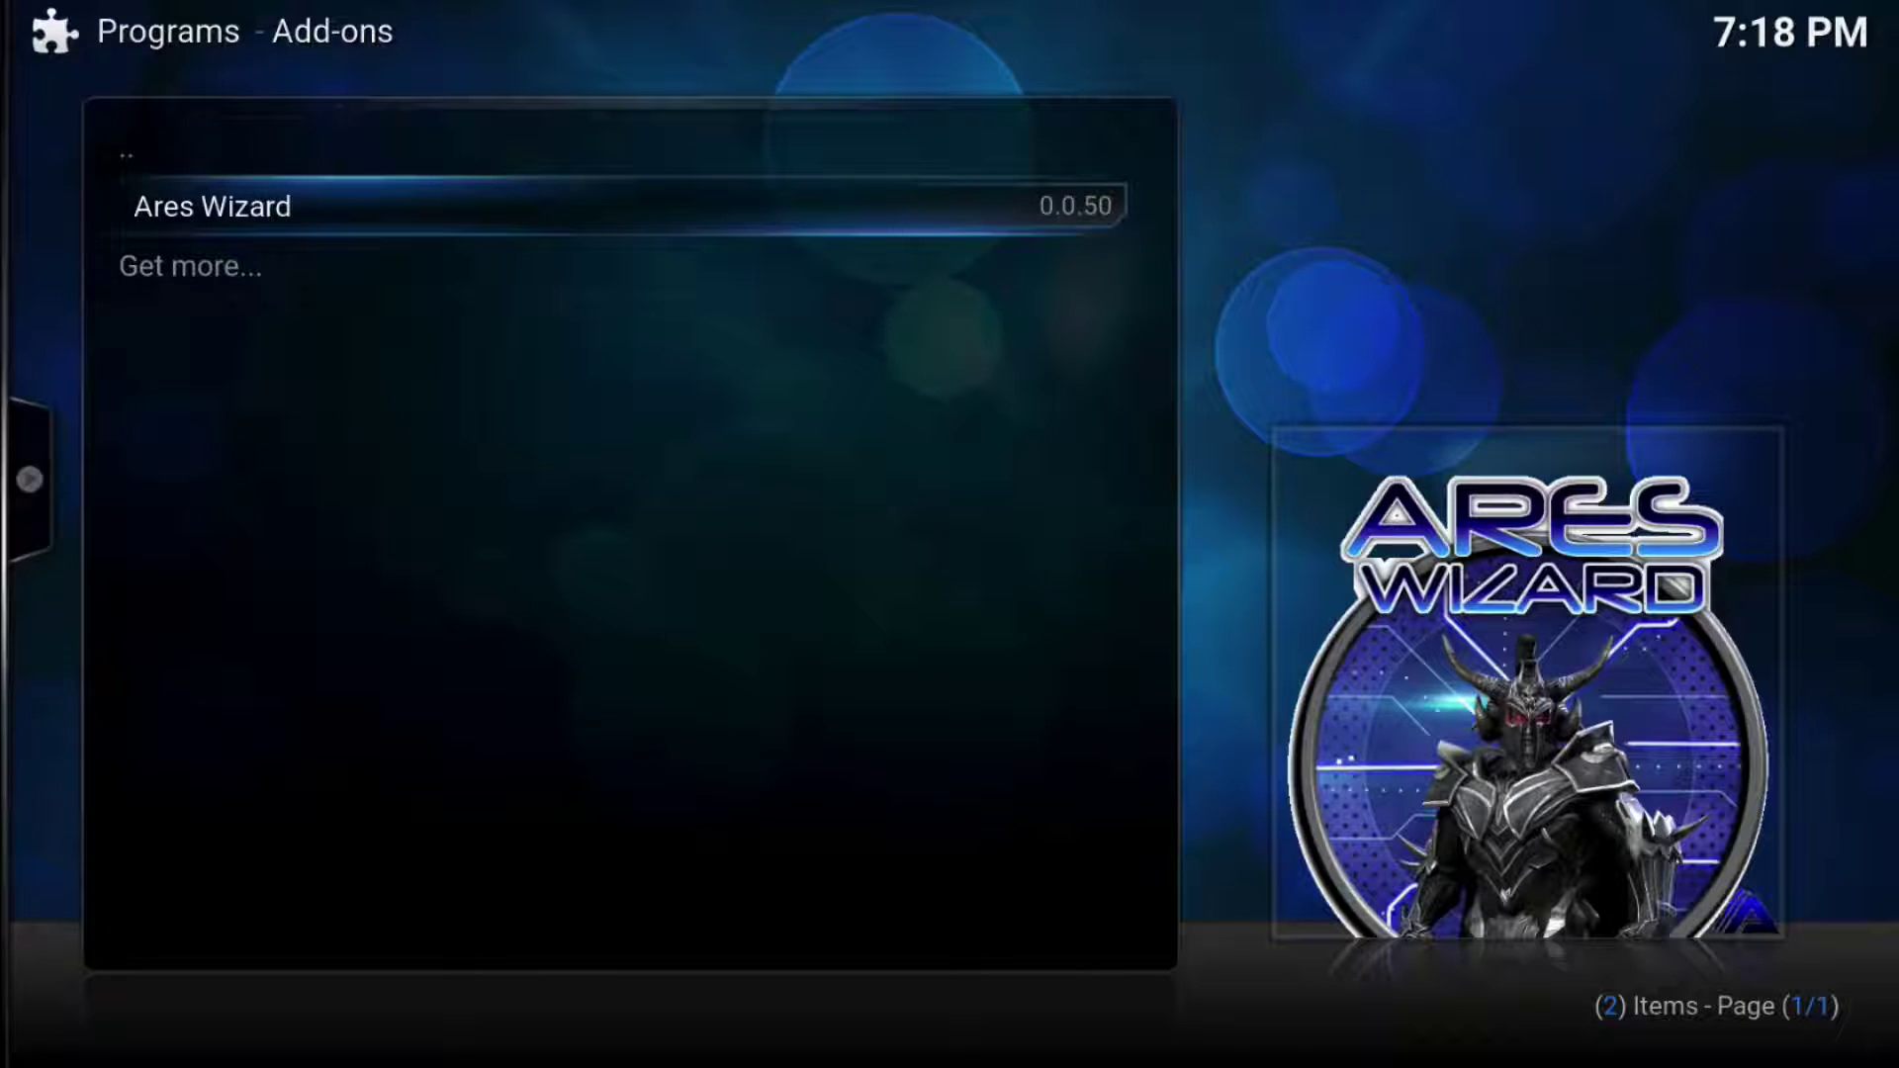
{"action": "key", "text": "Return"}
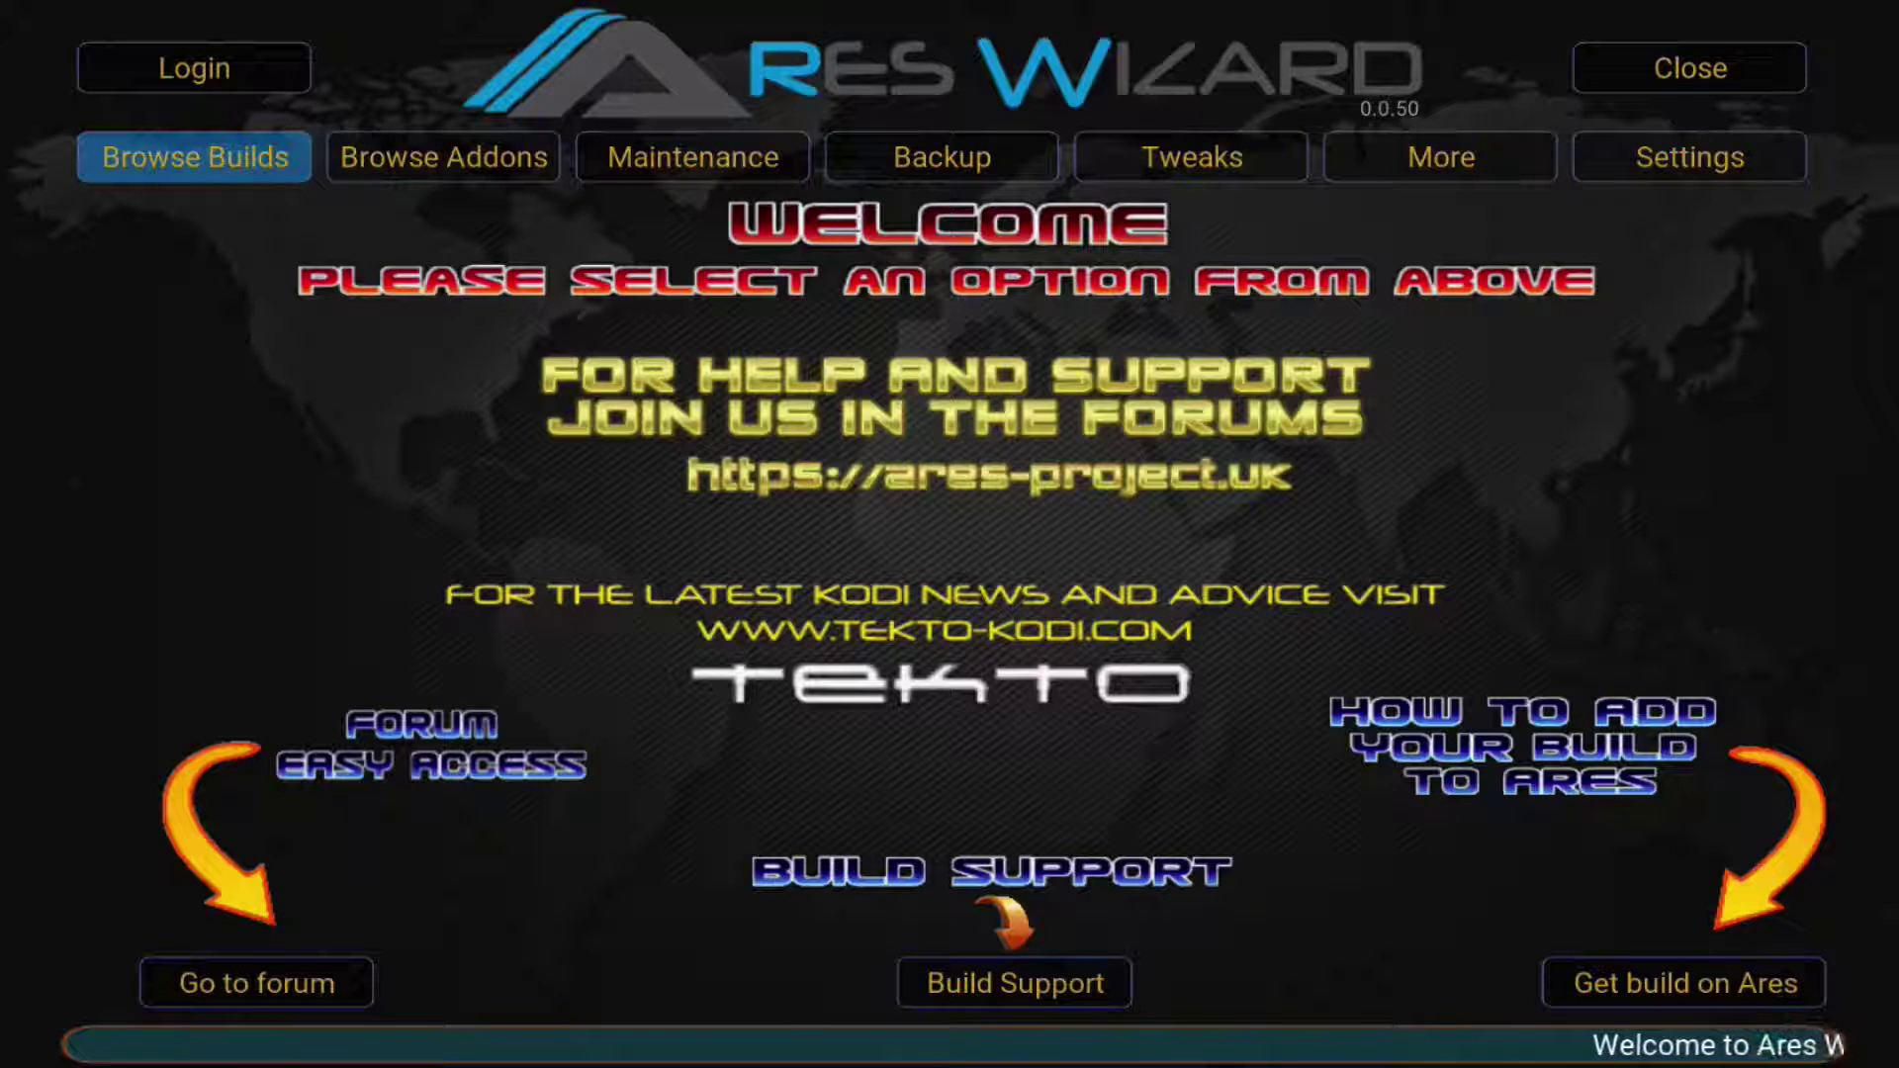
- Open the list of builds in Ares Wizard
{"action": "key", "text": "Up"}
{"action": "key", "text": "Down"}
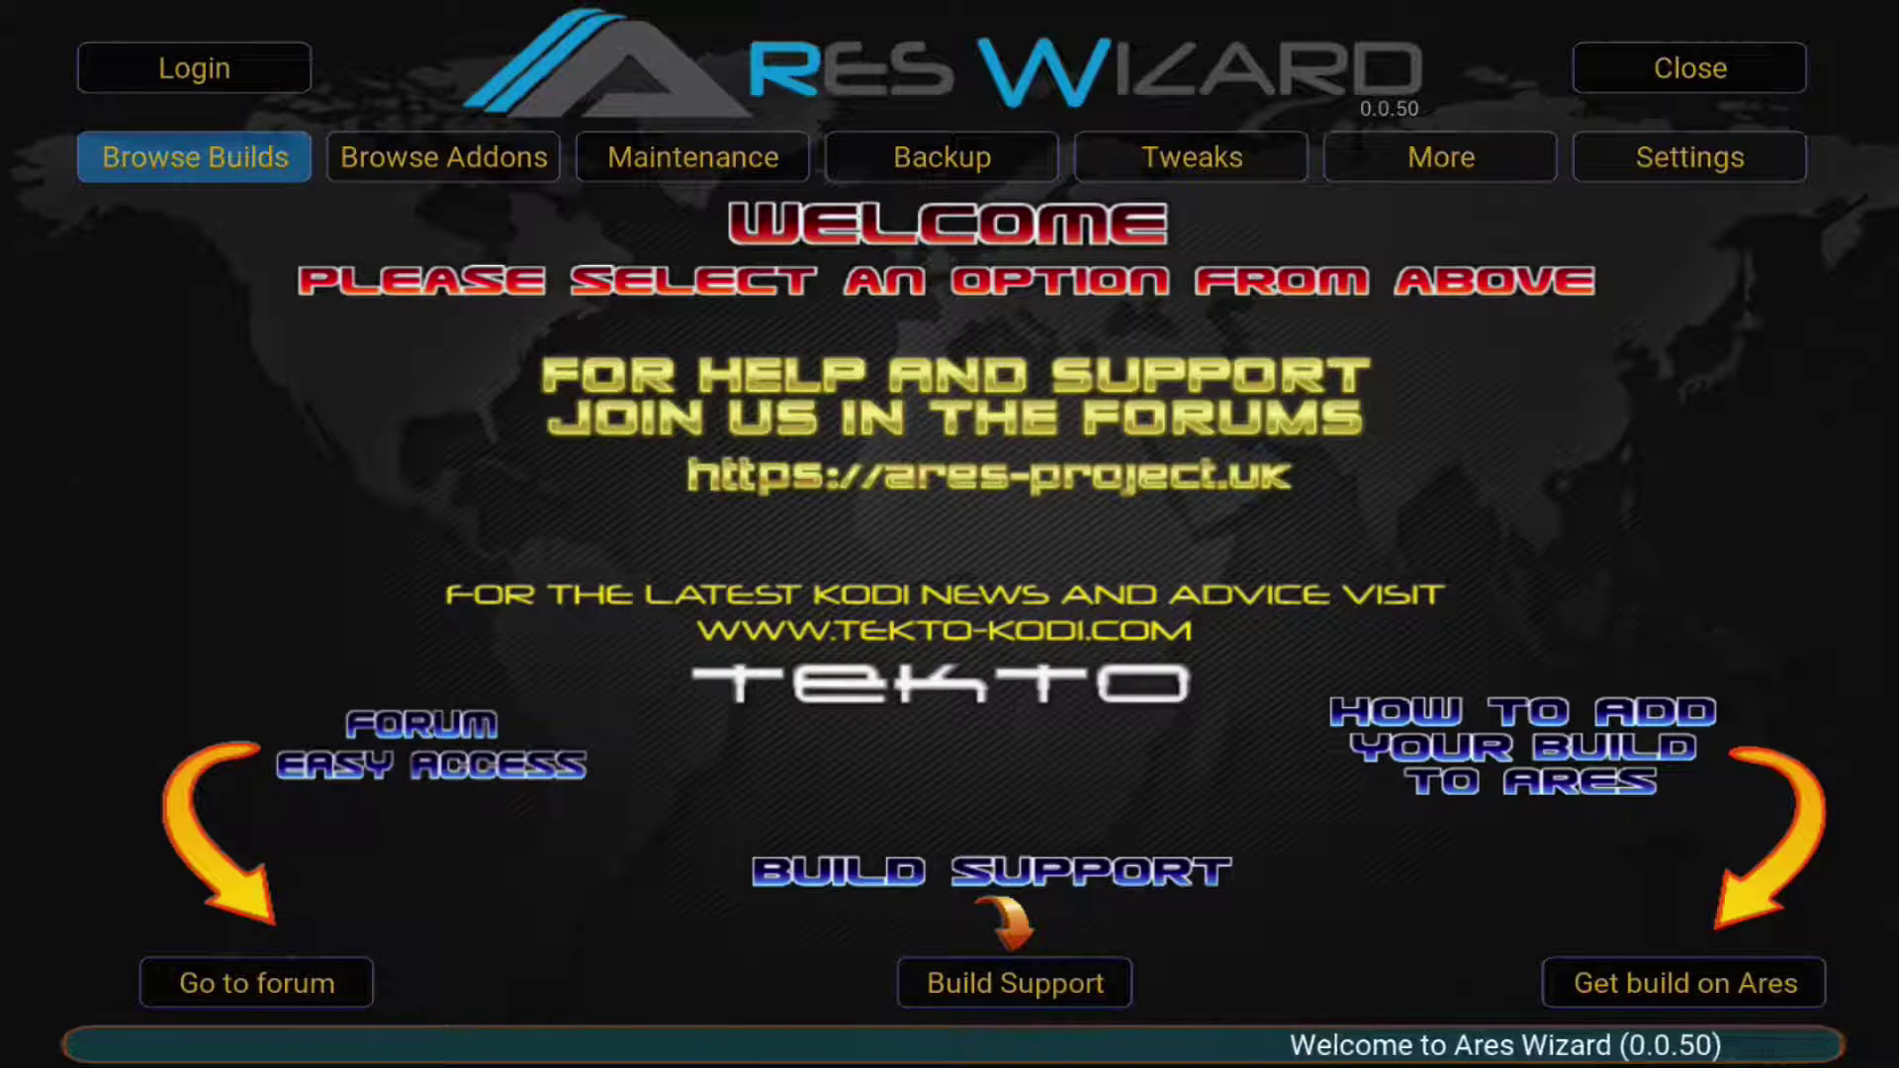
{"action": "key", "text": "Return"}
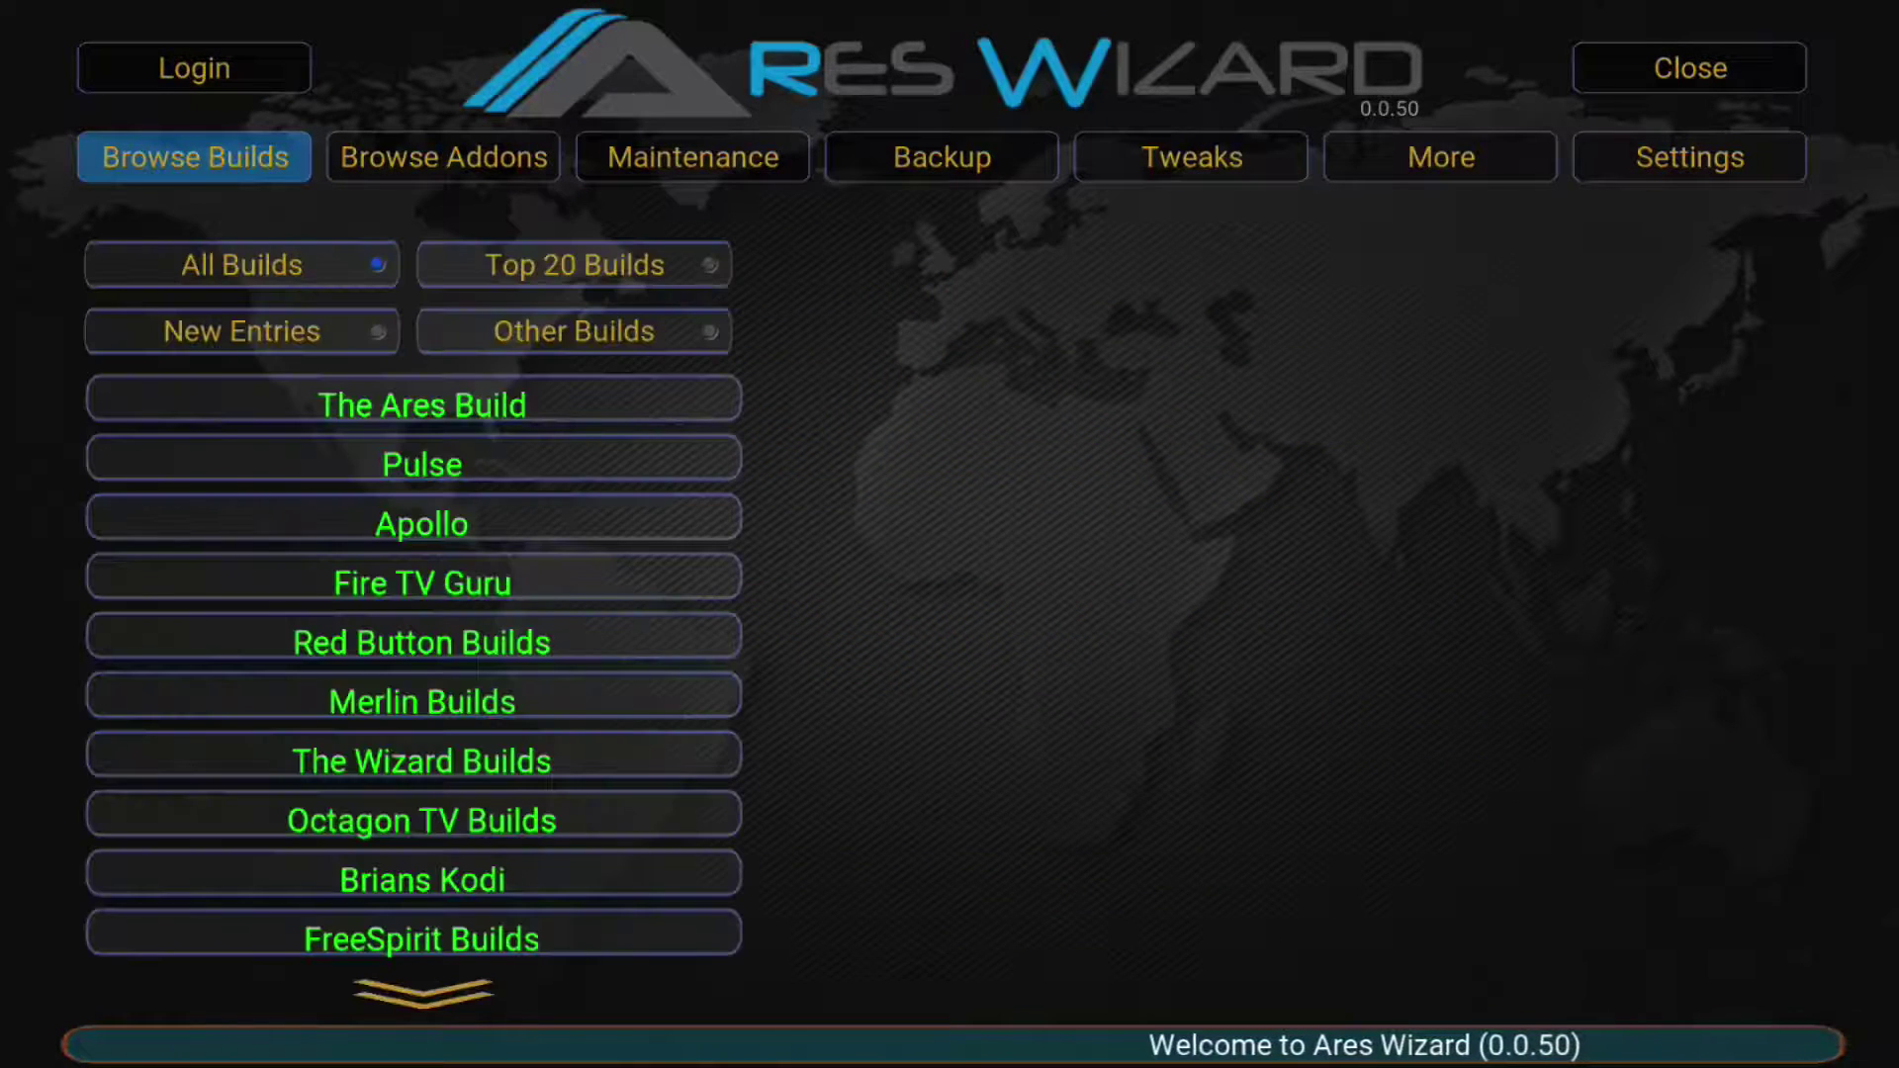
- Look through the details of the builds in the All Builds list, from The Ares Build down to Ultimate By Mike
{"action": "key", "text": "Down"}
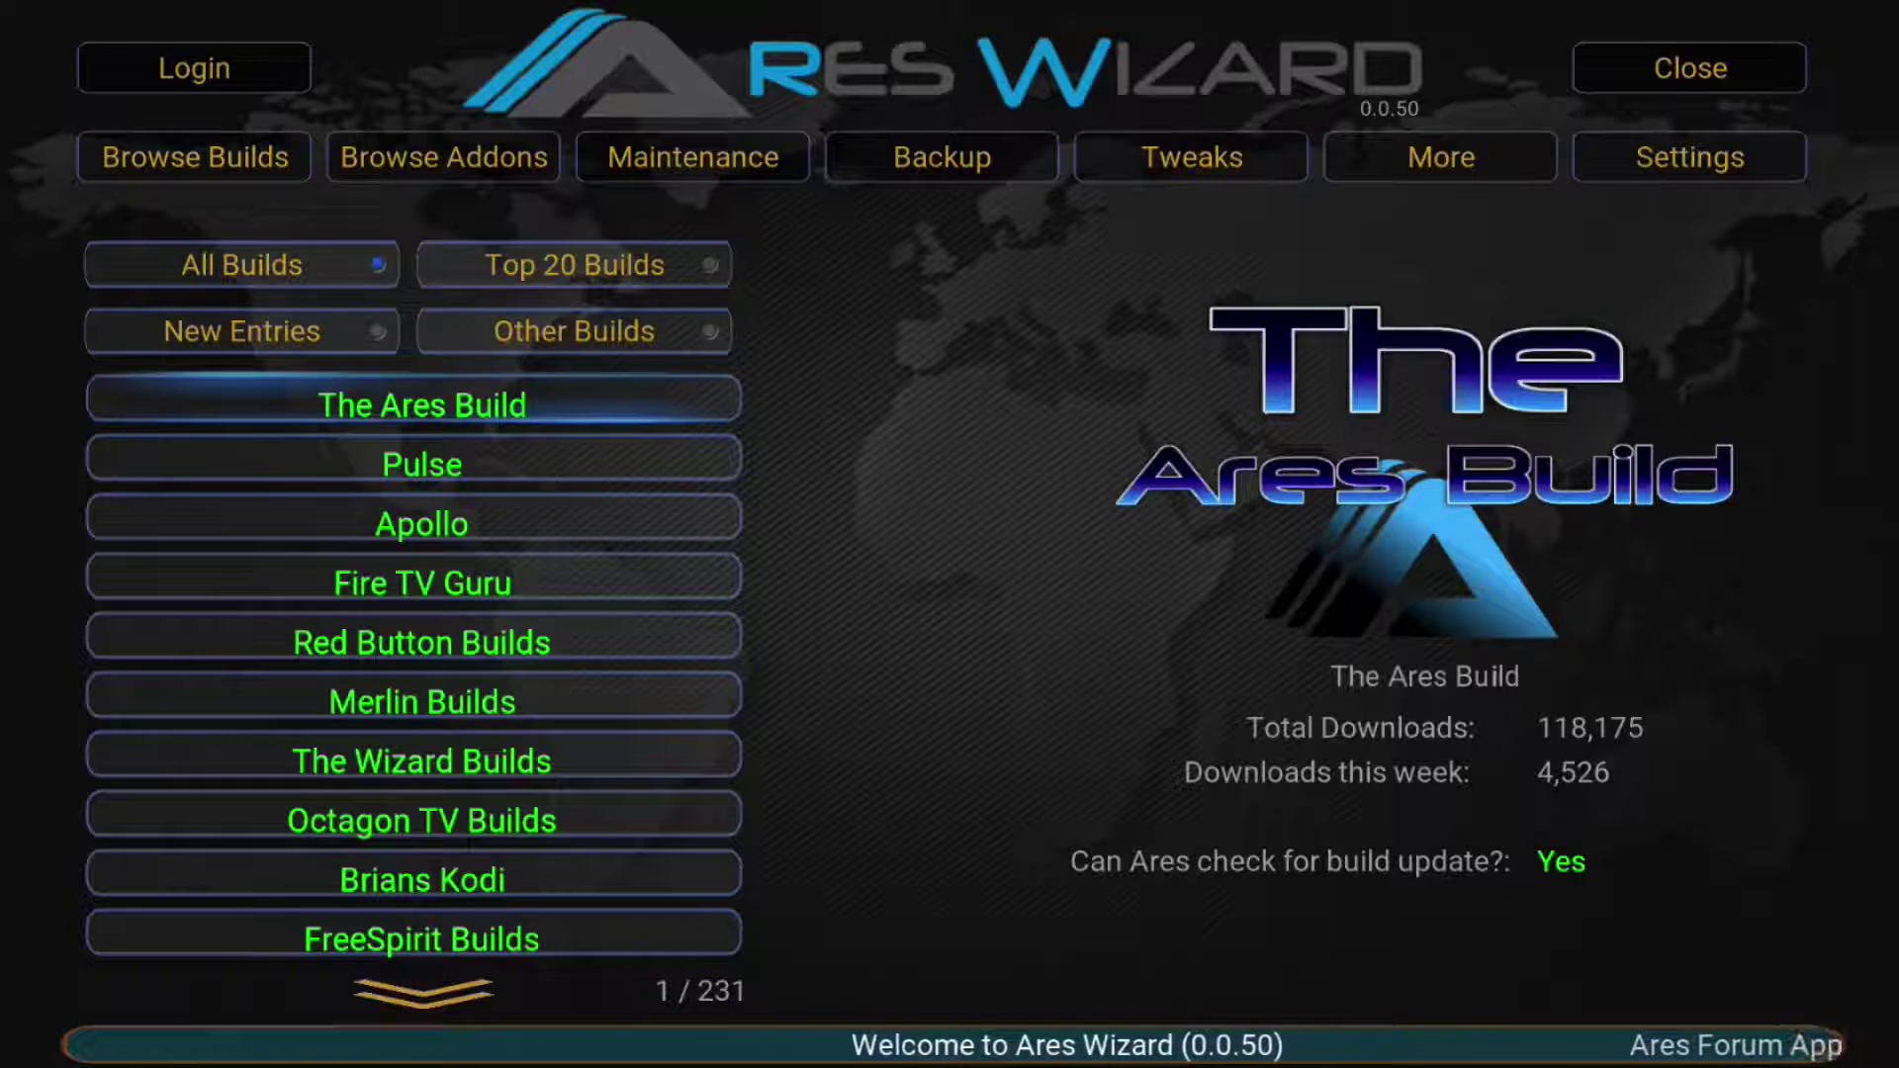
{"action": "key", "text": "Down"}
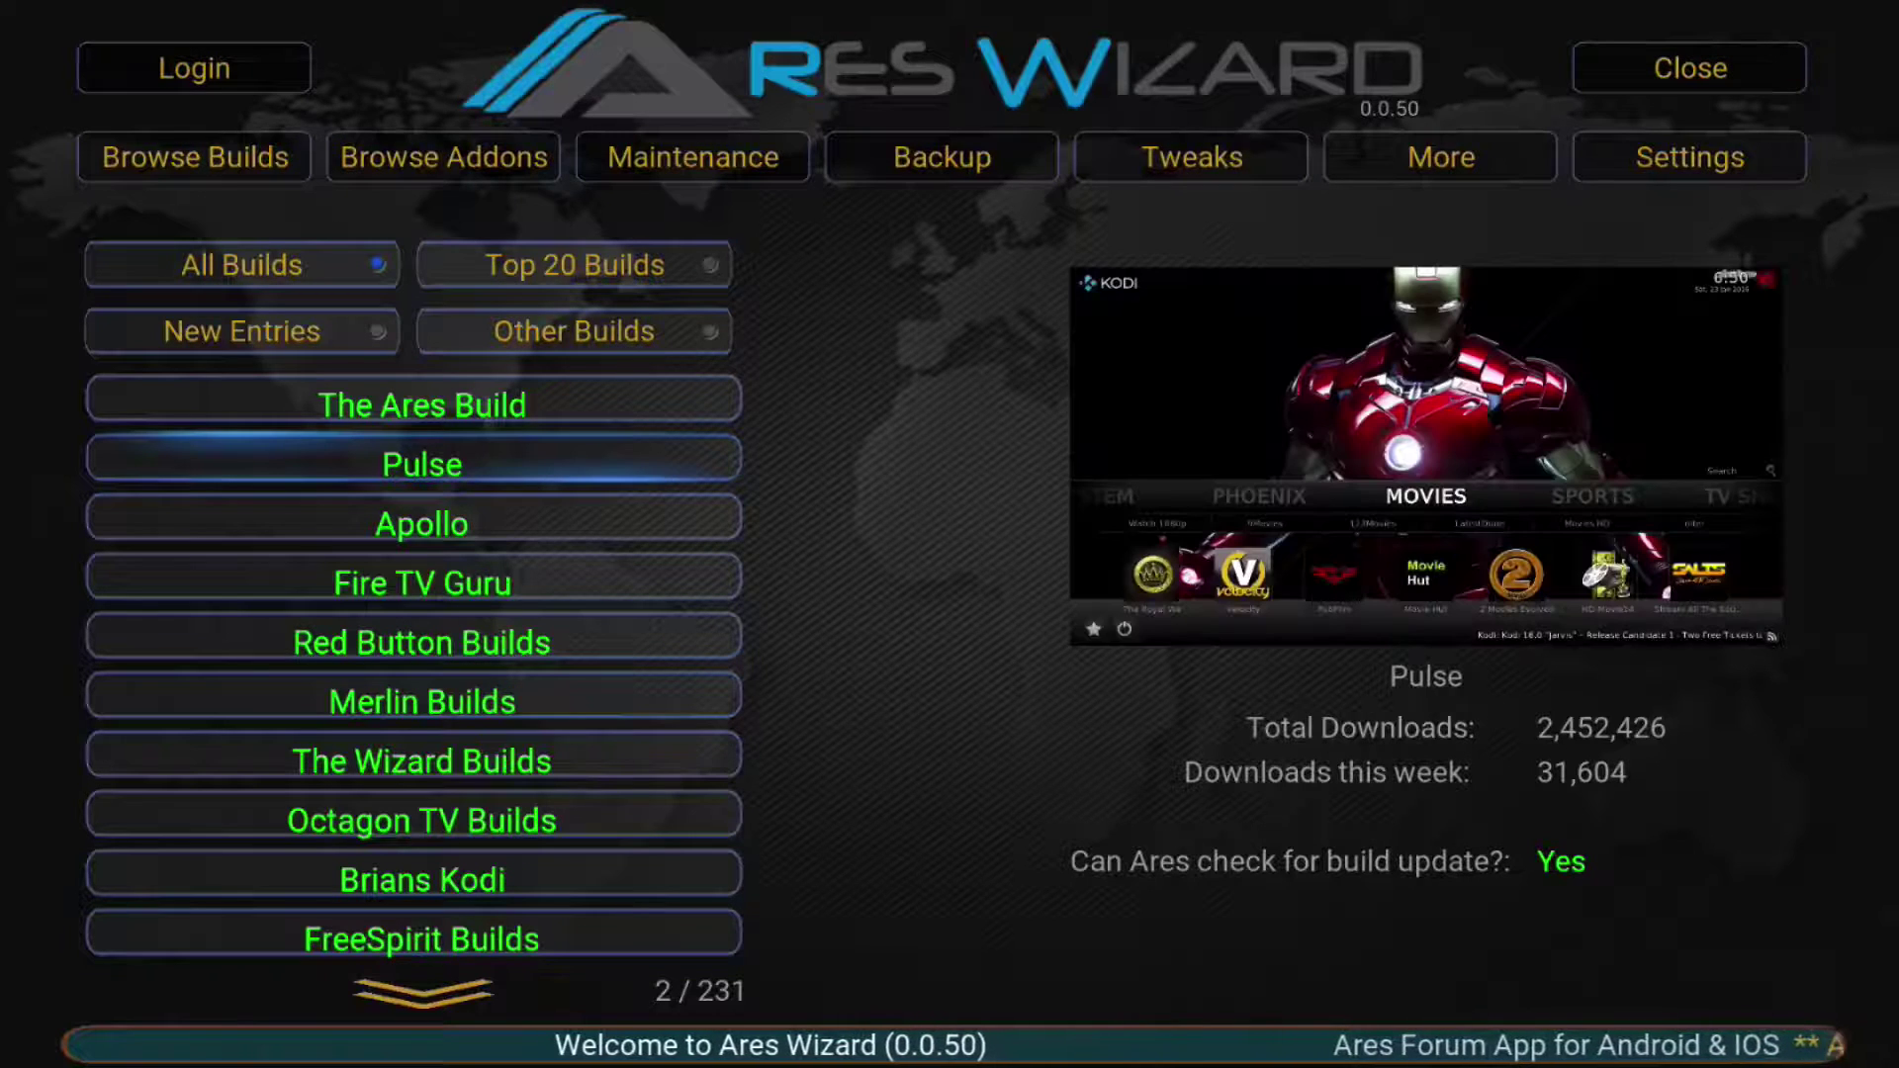
{"action": "key", "text": "Down"}
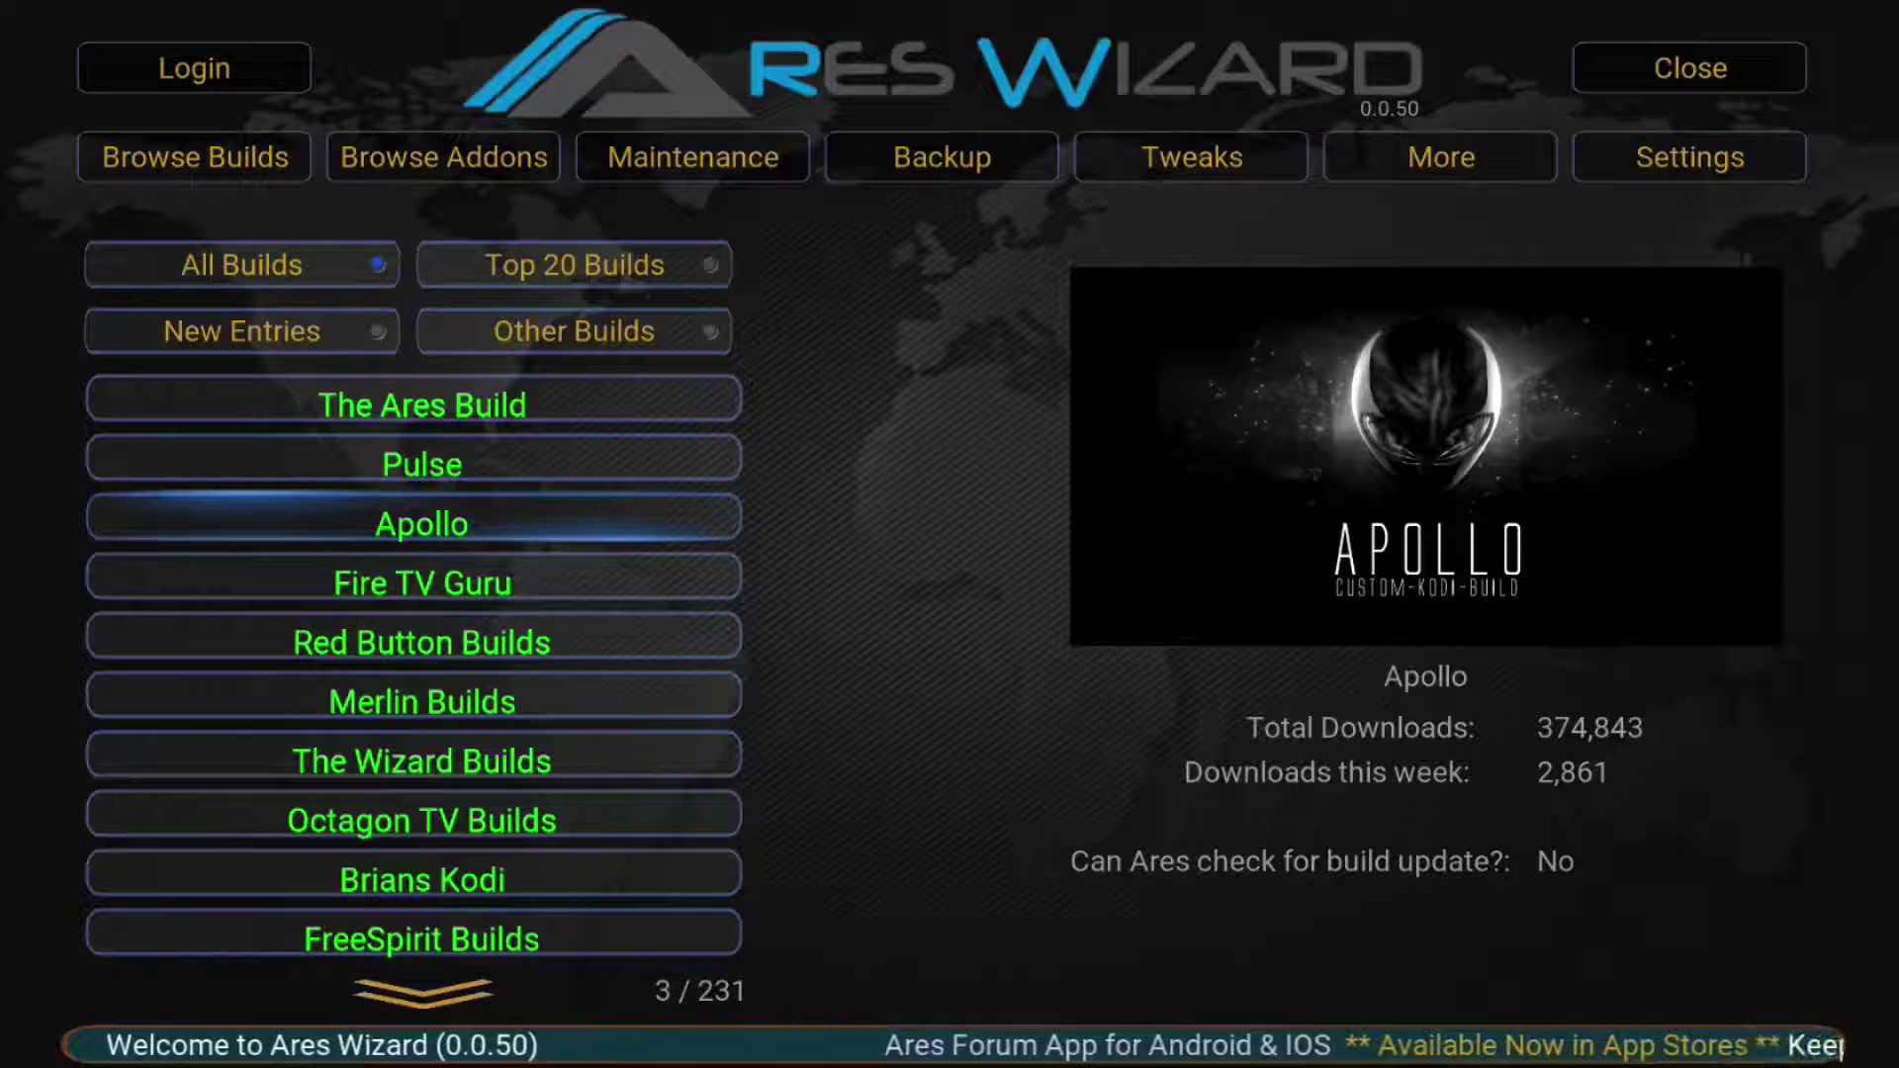
{"action": "key", "text": "Down"}
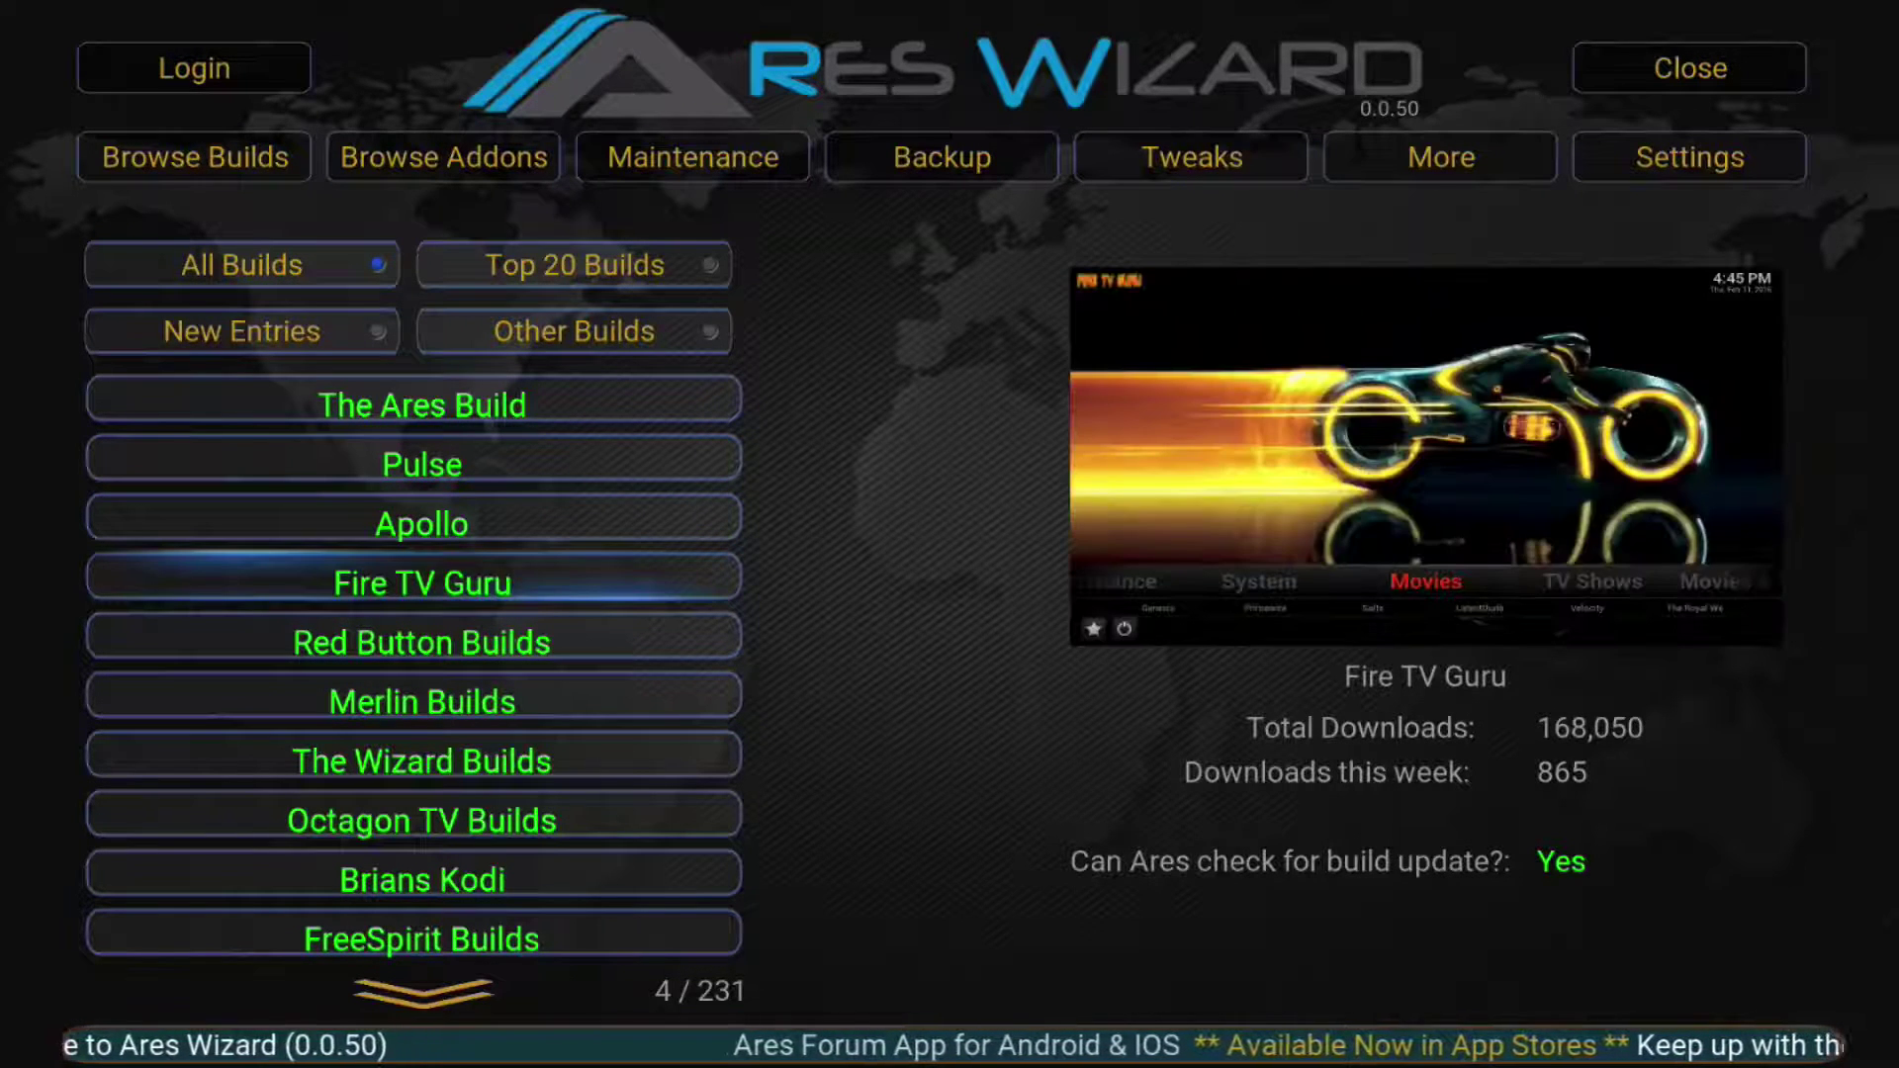
{"action": "key", "text": "Down"}
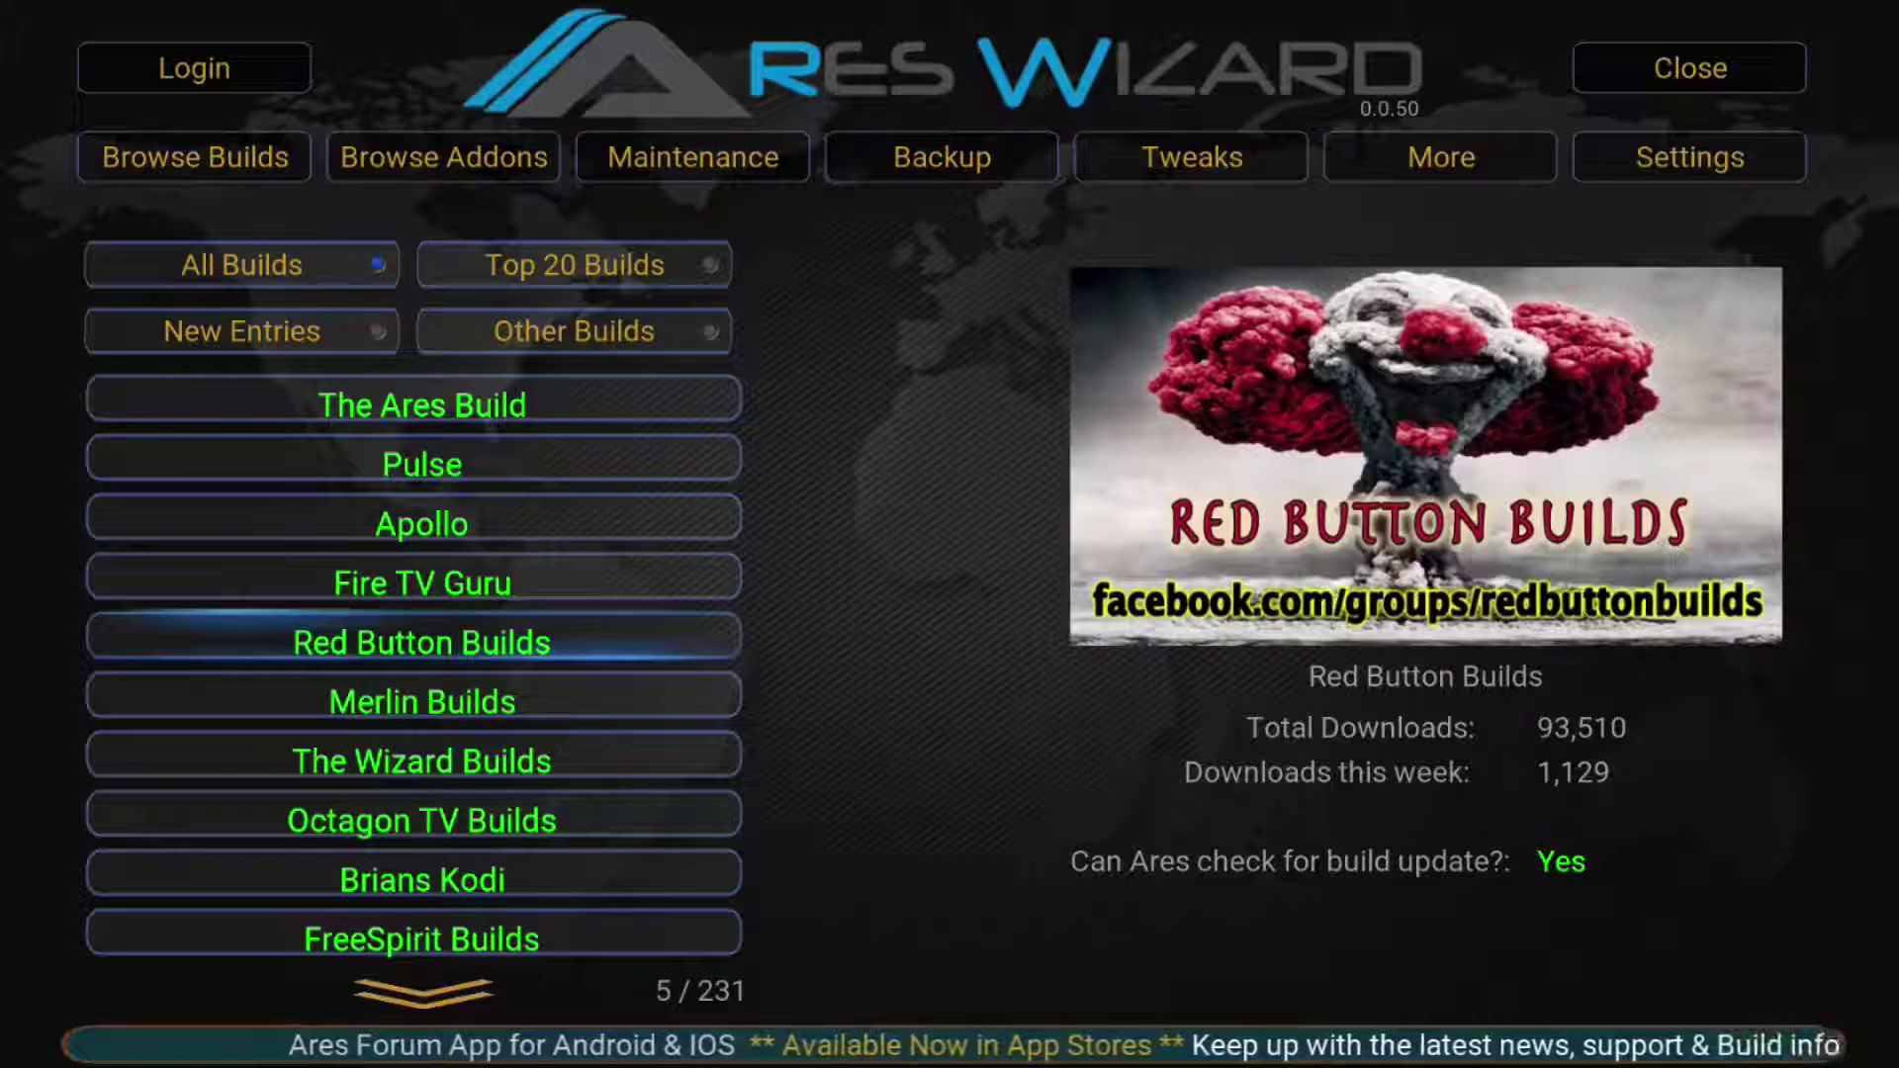
{"action": "key", "text": "Down"}
{"action": "key", "text": "Down"}
{"action": "key", "text": "Down"}
{"action": "key", "text": "Down"}
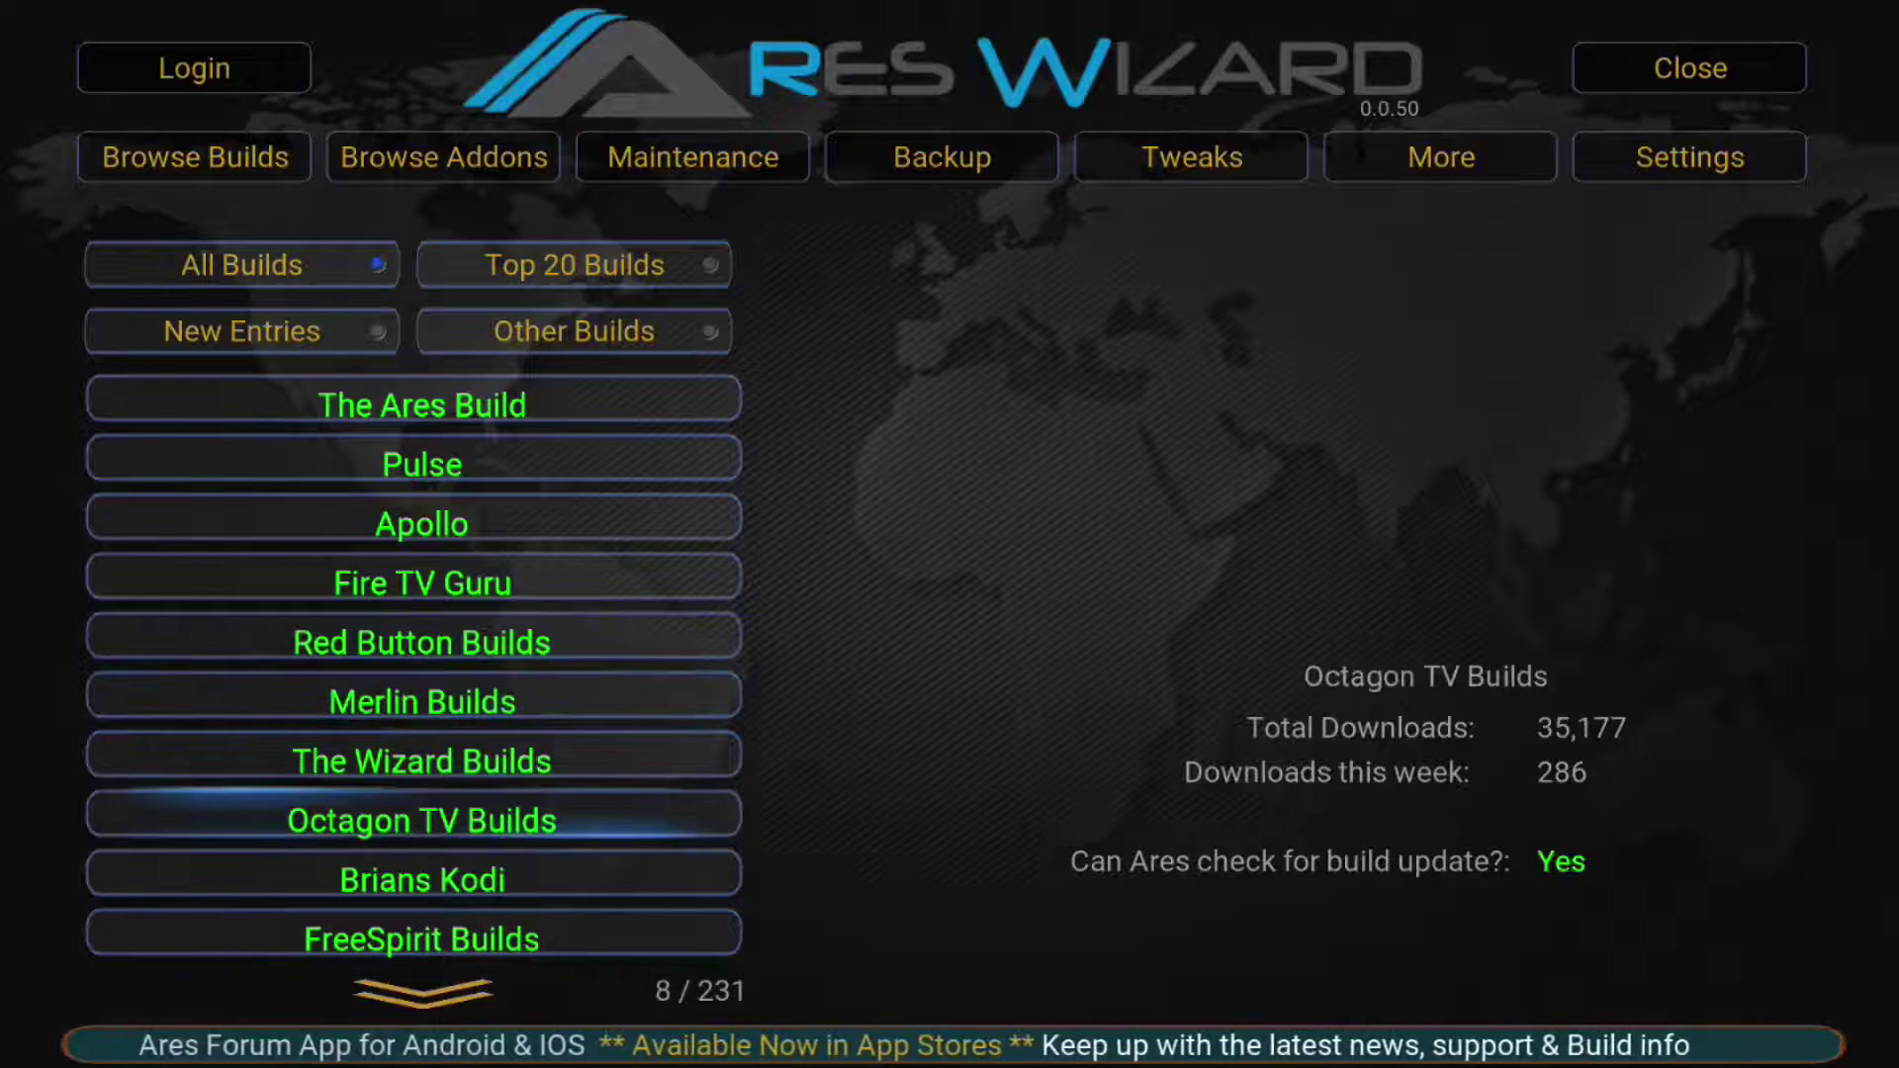
{"action": "key", "text": "Down"}
{"action": "key", "text": "Down"}
{"action": "key", "text": "Down"}
{"action": "key", "text": "Down"}
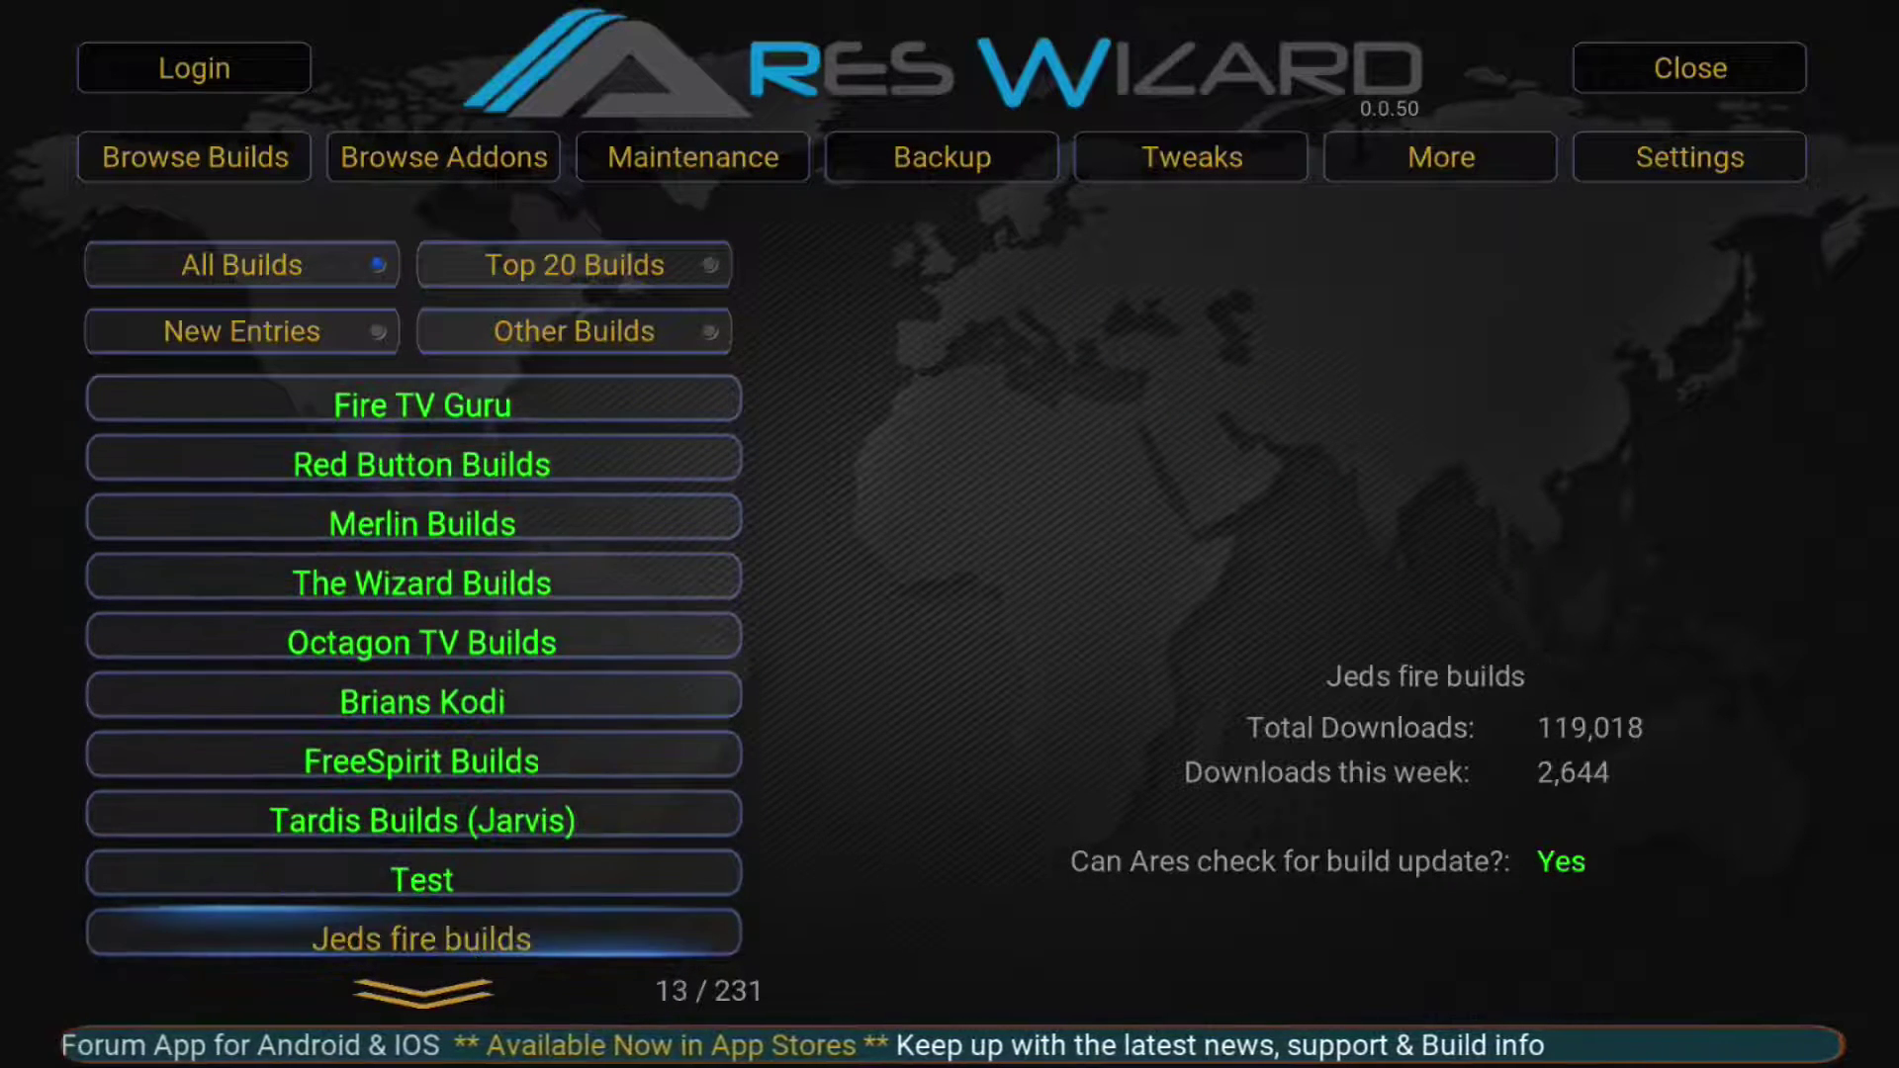
{"action": "key", "text": "Down"}
{"action": "key", "text": "Down"}
{"action": "key", "text": "Down"}
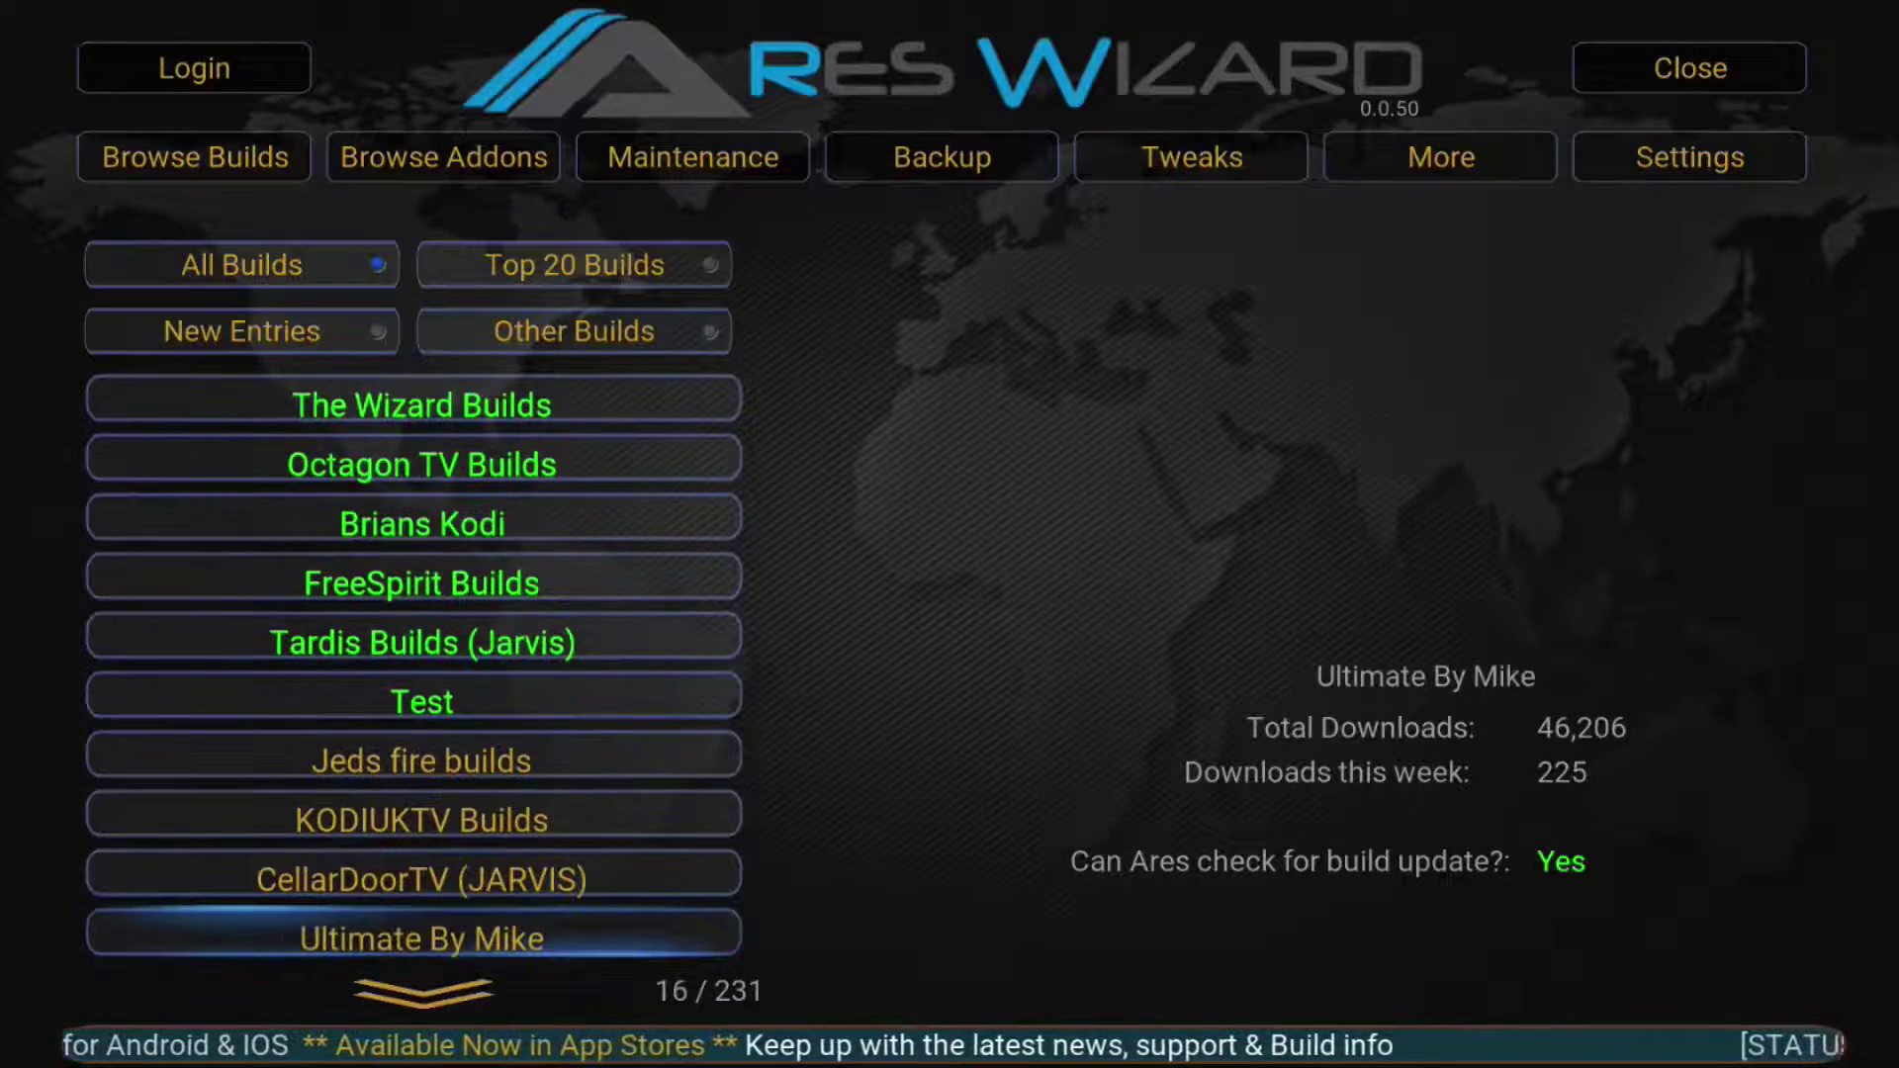
{"action": "key", "text": "Up"}
{"action": "key", "text": "Up"}
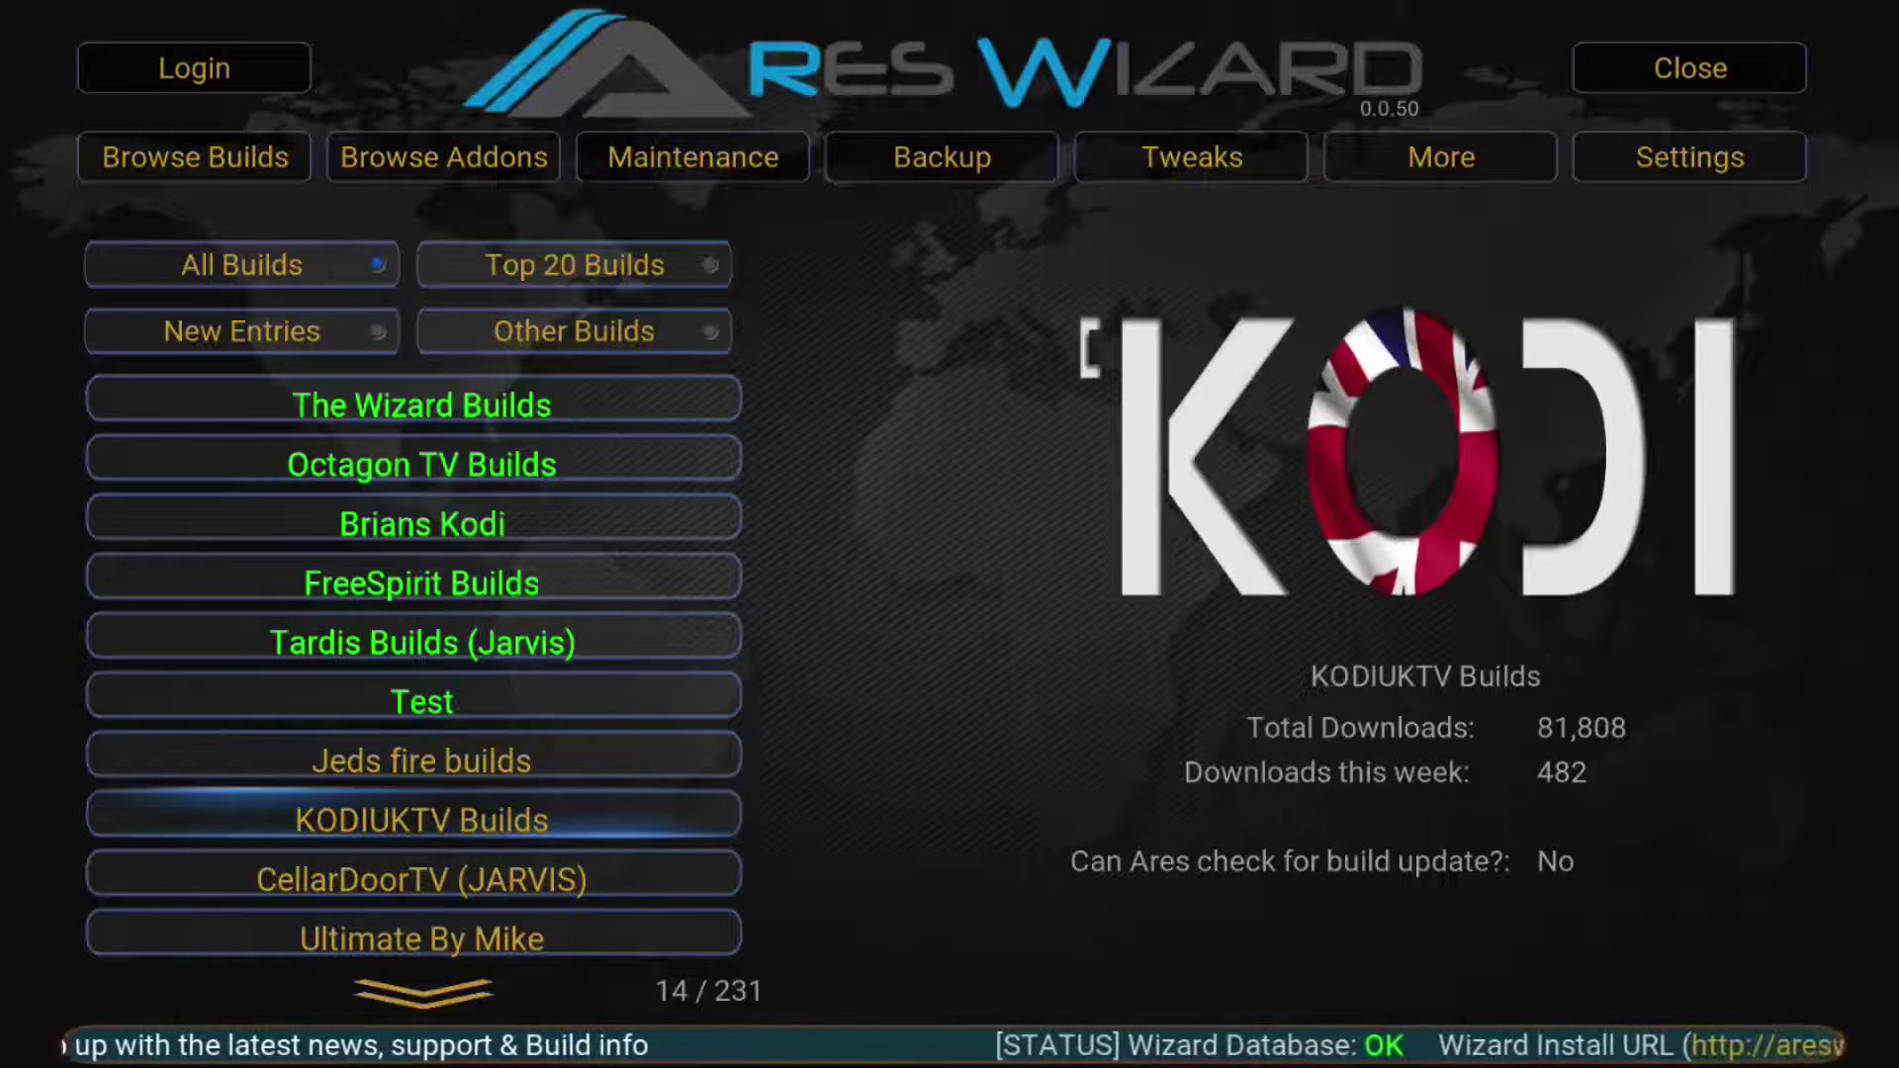
- Leave the build list and open the Video Addons category under Browse Addons
{"action": "key", "text": "Up"}
{"action": "key", "text": "Up"}
{"action": "key", "text": "Up"}
{"action": "key", "text": "Up"}
{"action": "key", "text": "Up"}
{"action": "key", "text": "Up"}
{"action": "key", "text": "Up"}
{"action": "key", "text": "Up"}
{"action": "key", "text": "Up"}
{"action": "key", "text": "Up"}
{"action": "key", "text": "Up"}
{"action": "key", "text": "Up"}
{"action": "key", "text": "Up"}
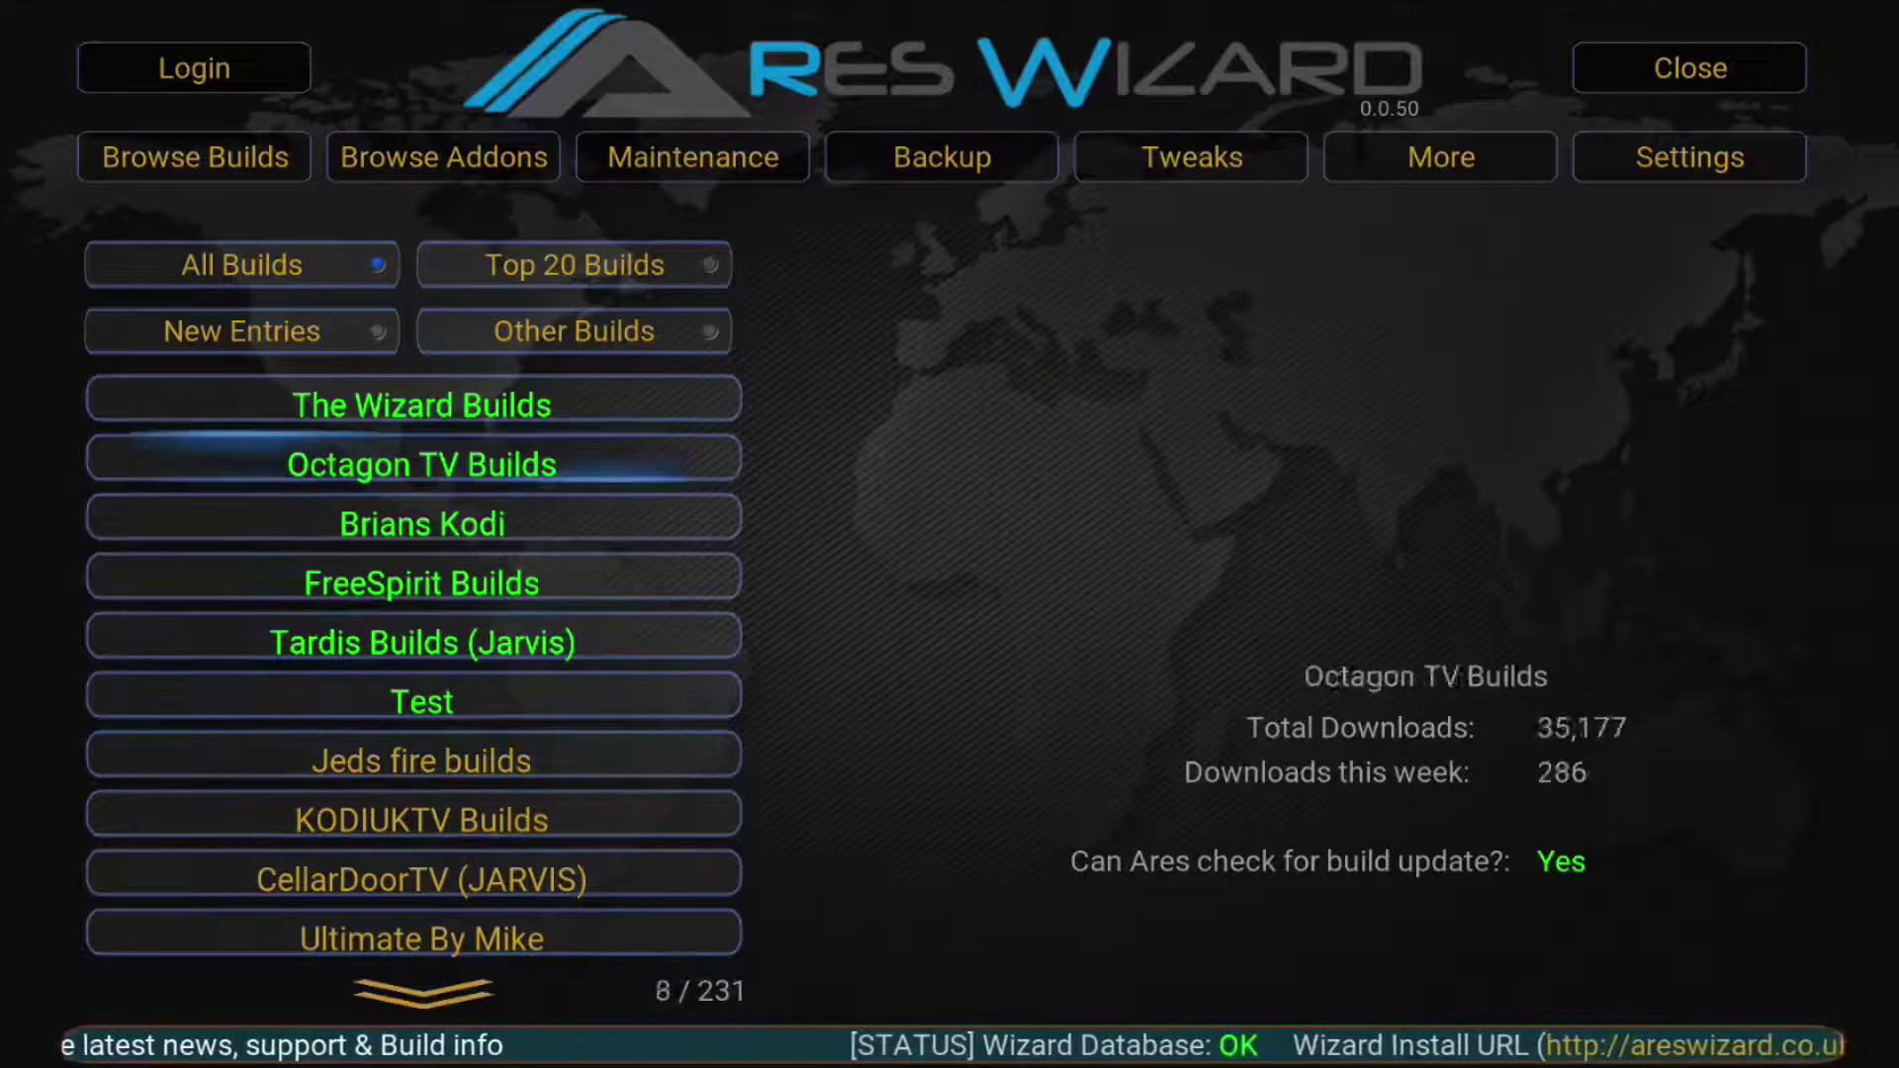
{"action": "key", "text": "Up"}
{"action": "key", "text": "Up"}
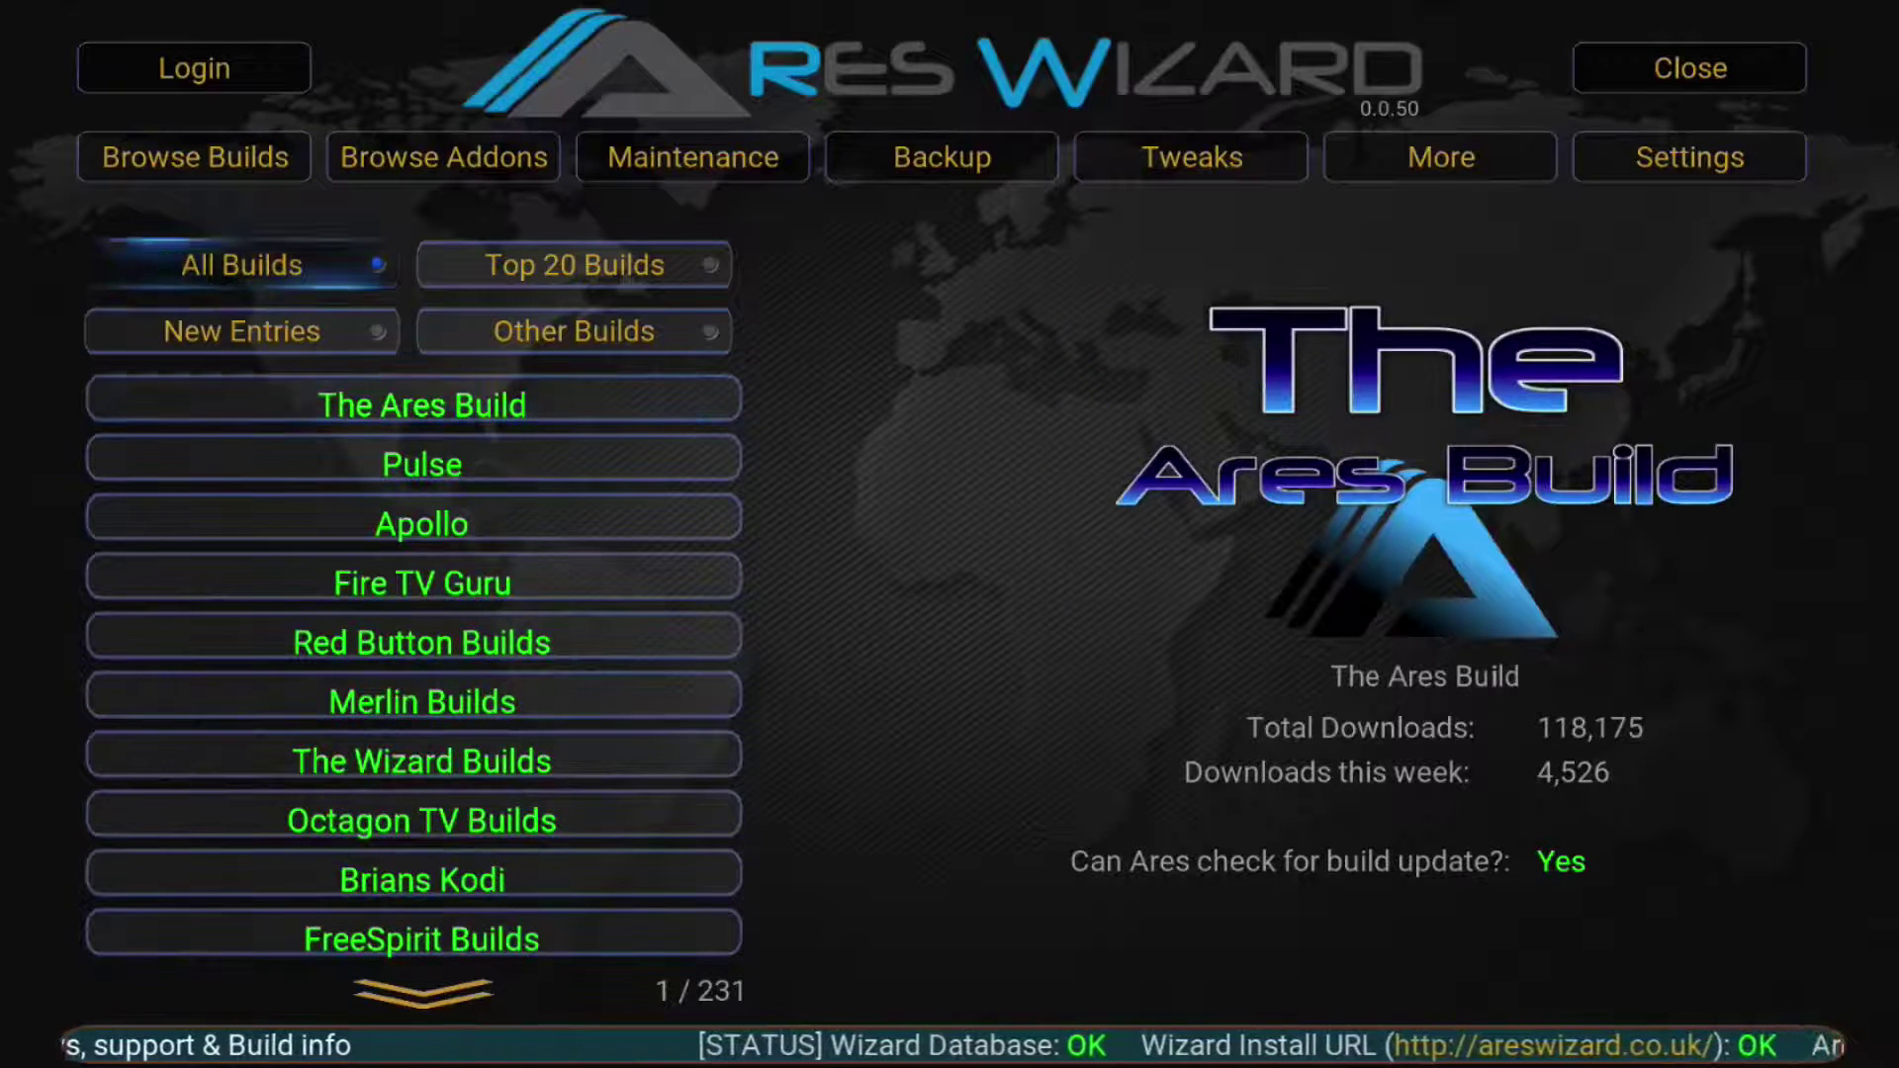
{"action": "key", "text": "Up"}
{"action": "key", "text": "Right"}
{"action": "key", "text": "Return"}
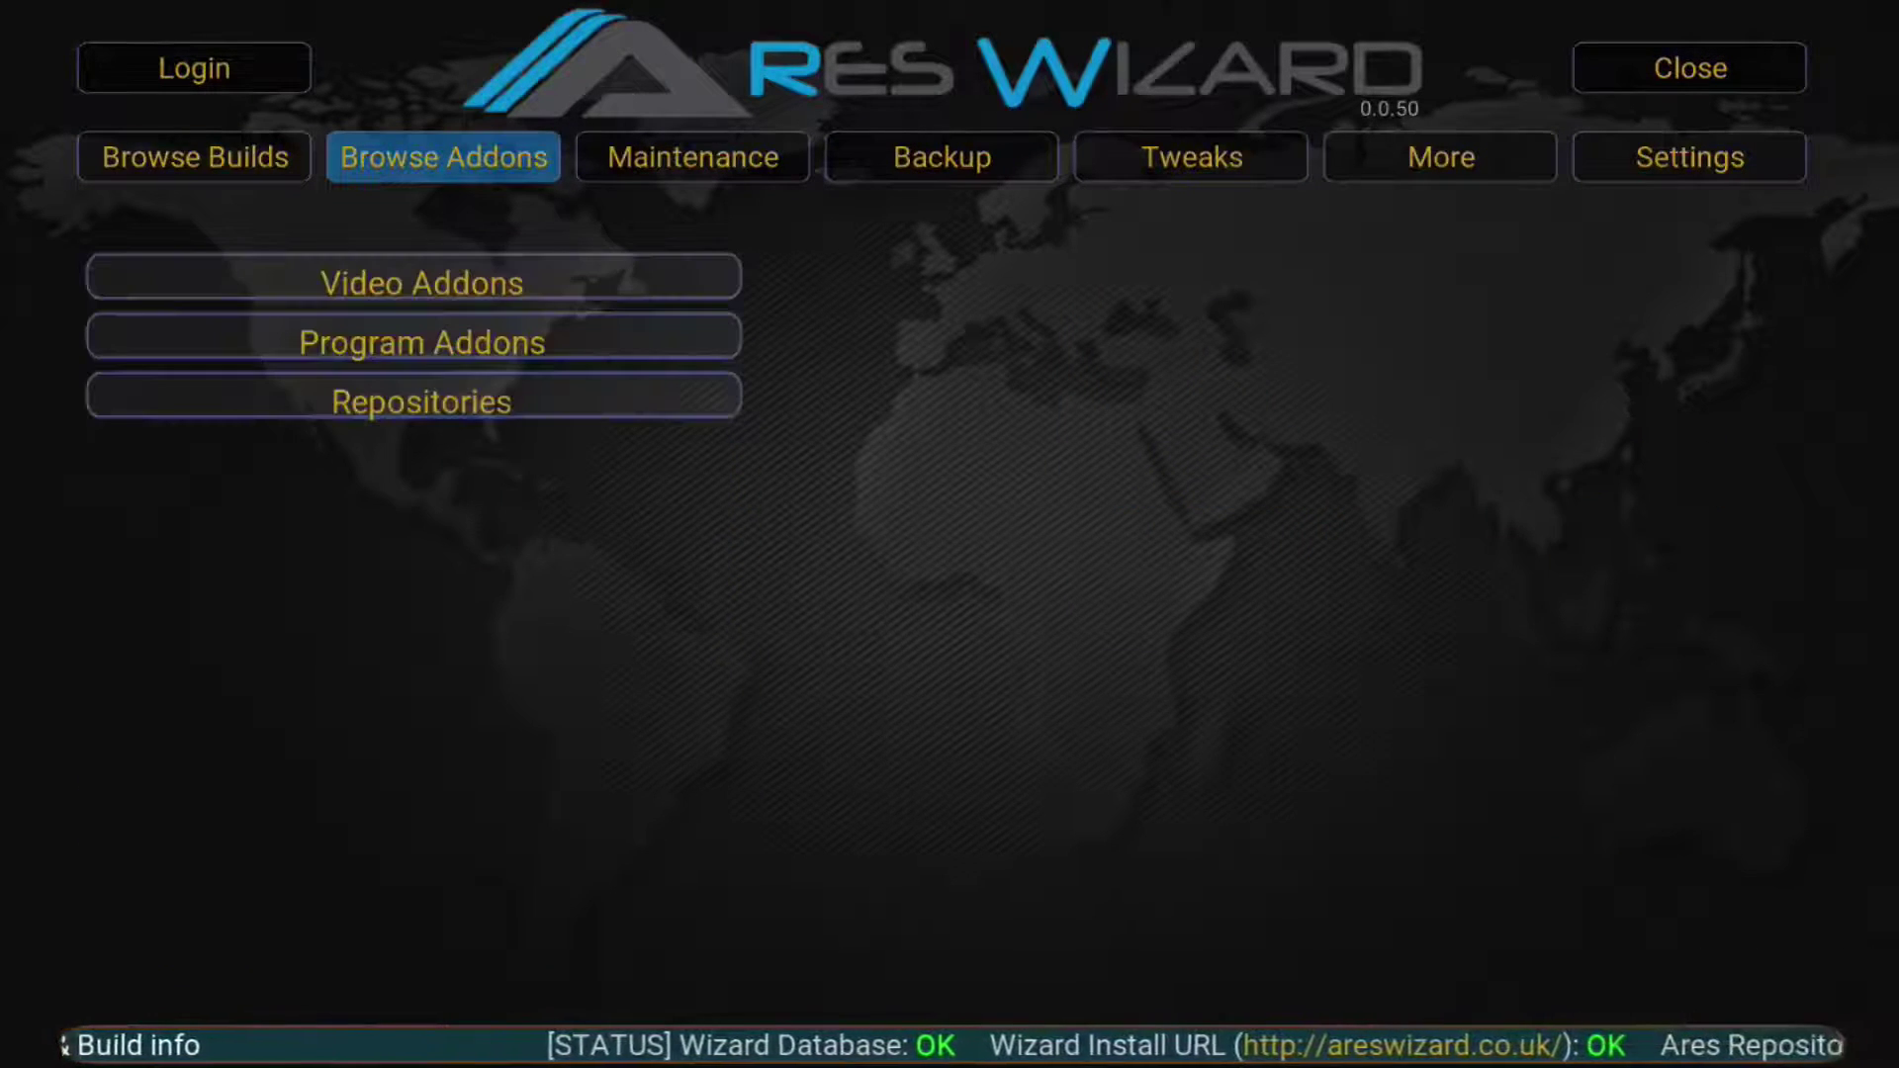
{"action": "key", "text": "Down"}
{"action": "key", "text": "Return"}
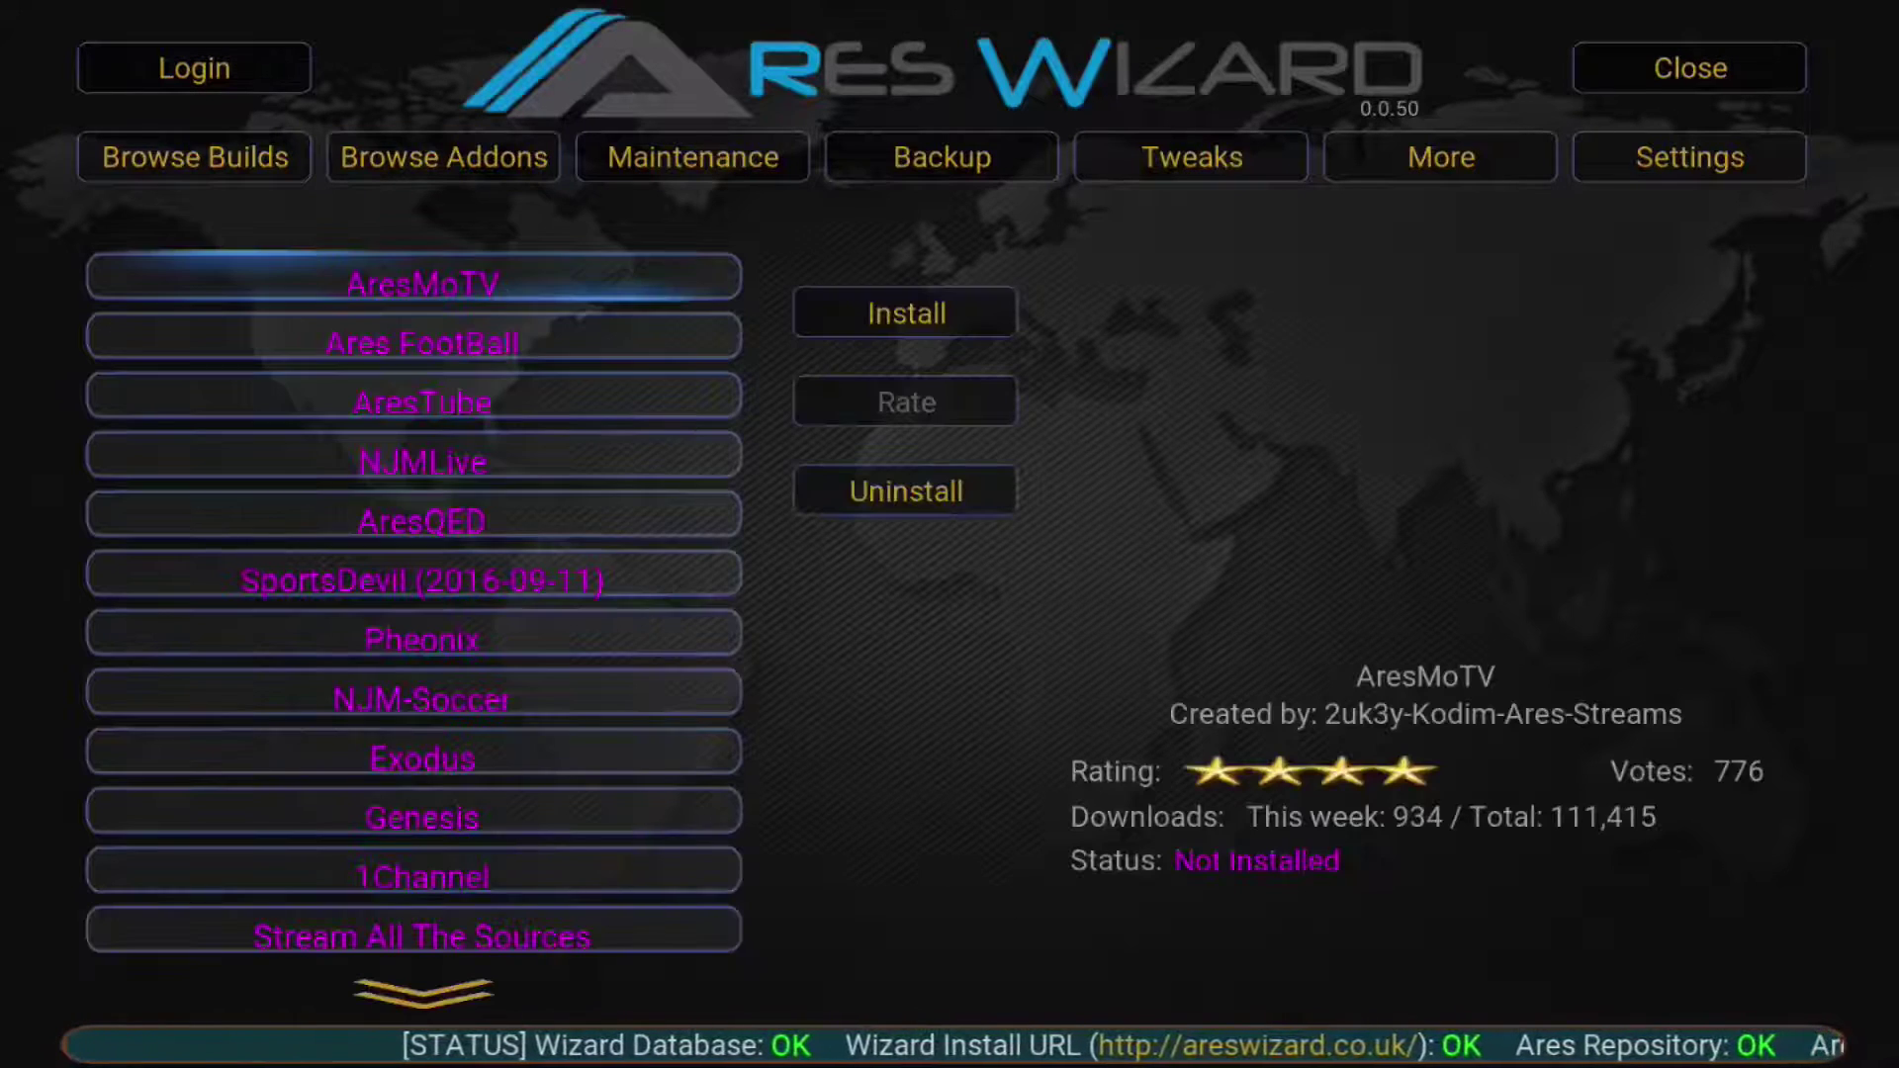
- Return to the add-on categories and open the Program Addons list
{"action": "key", "text": "Up"}
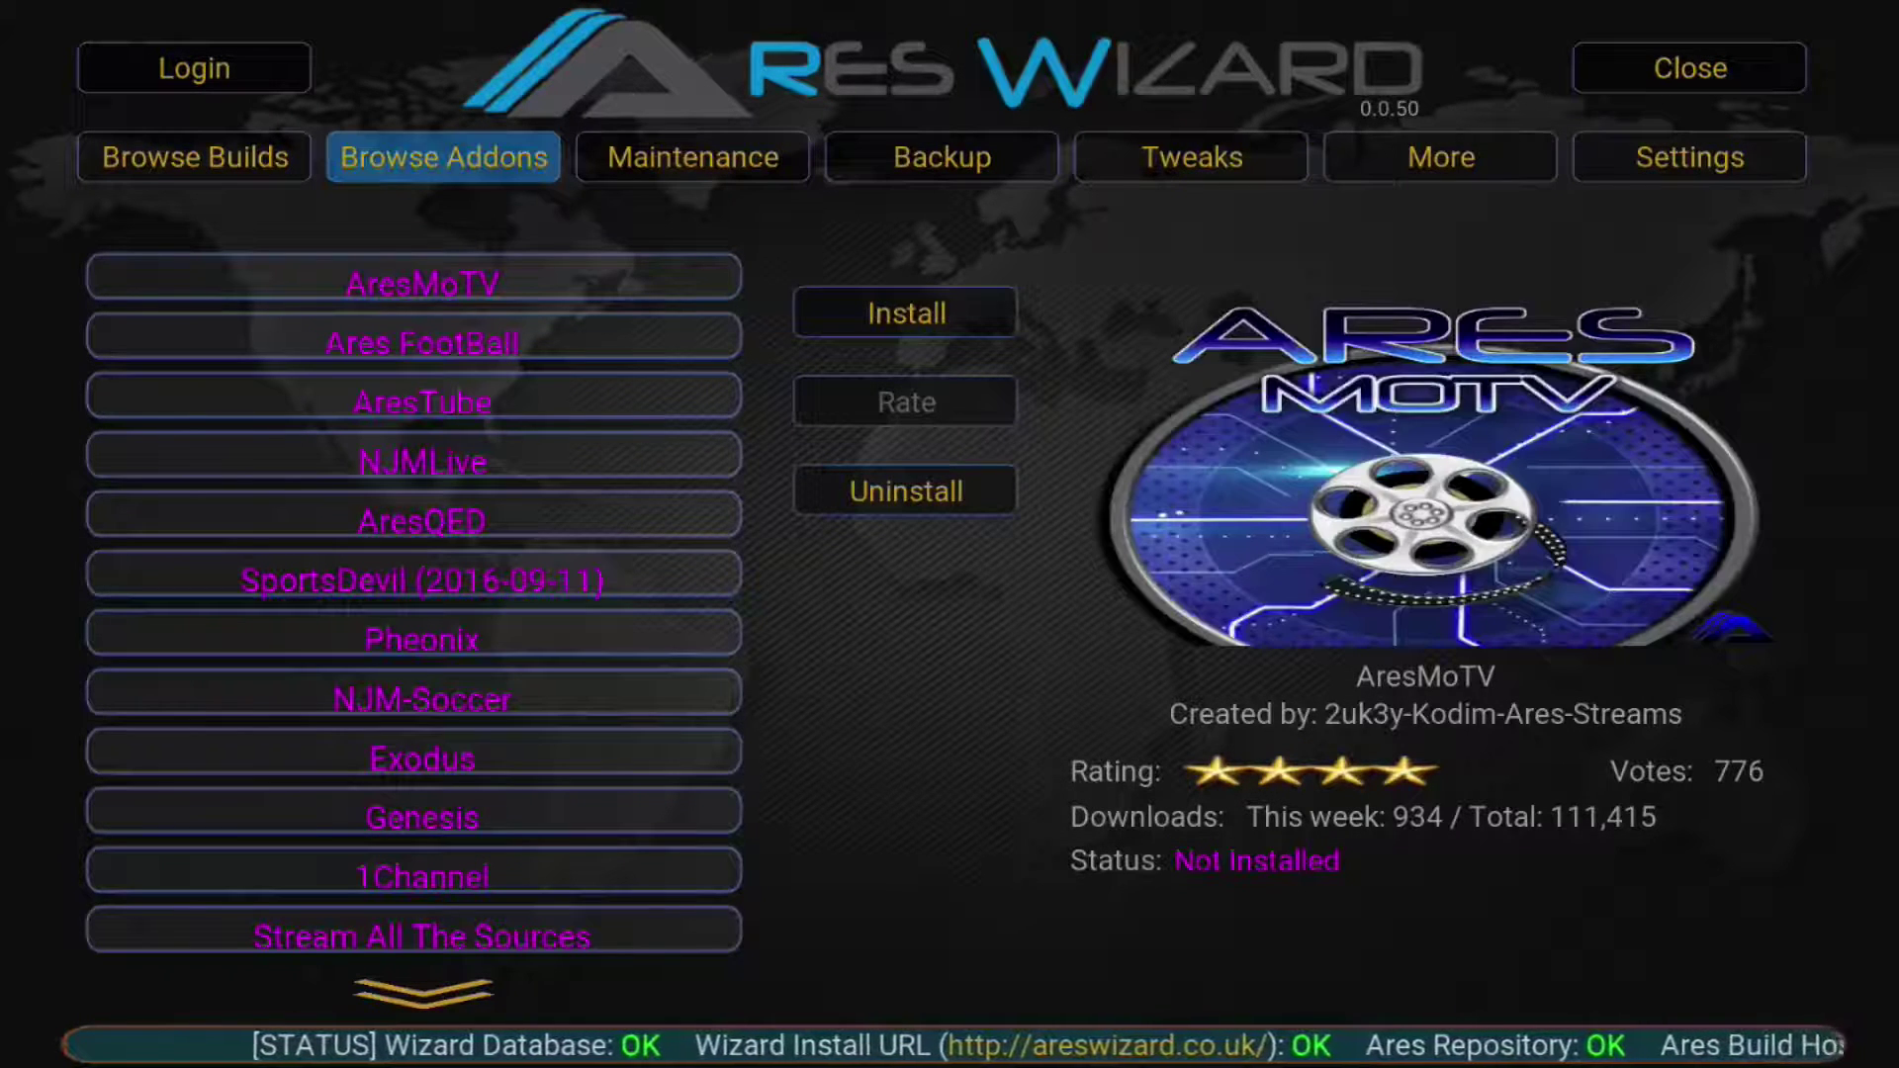
{"action": "key", "text": "Return"}
{"action": "key", "text": "Right"}
{"action": "key", "text": "Left"}
{"action": "key", "text": "Down"}
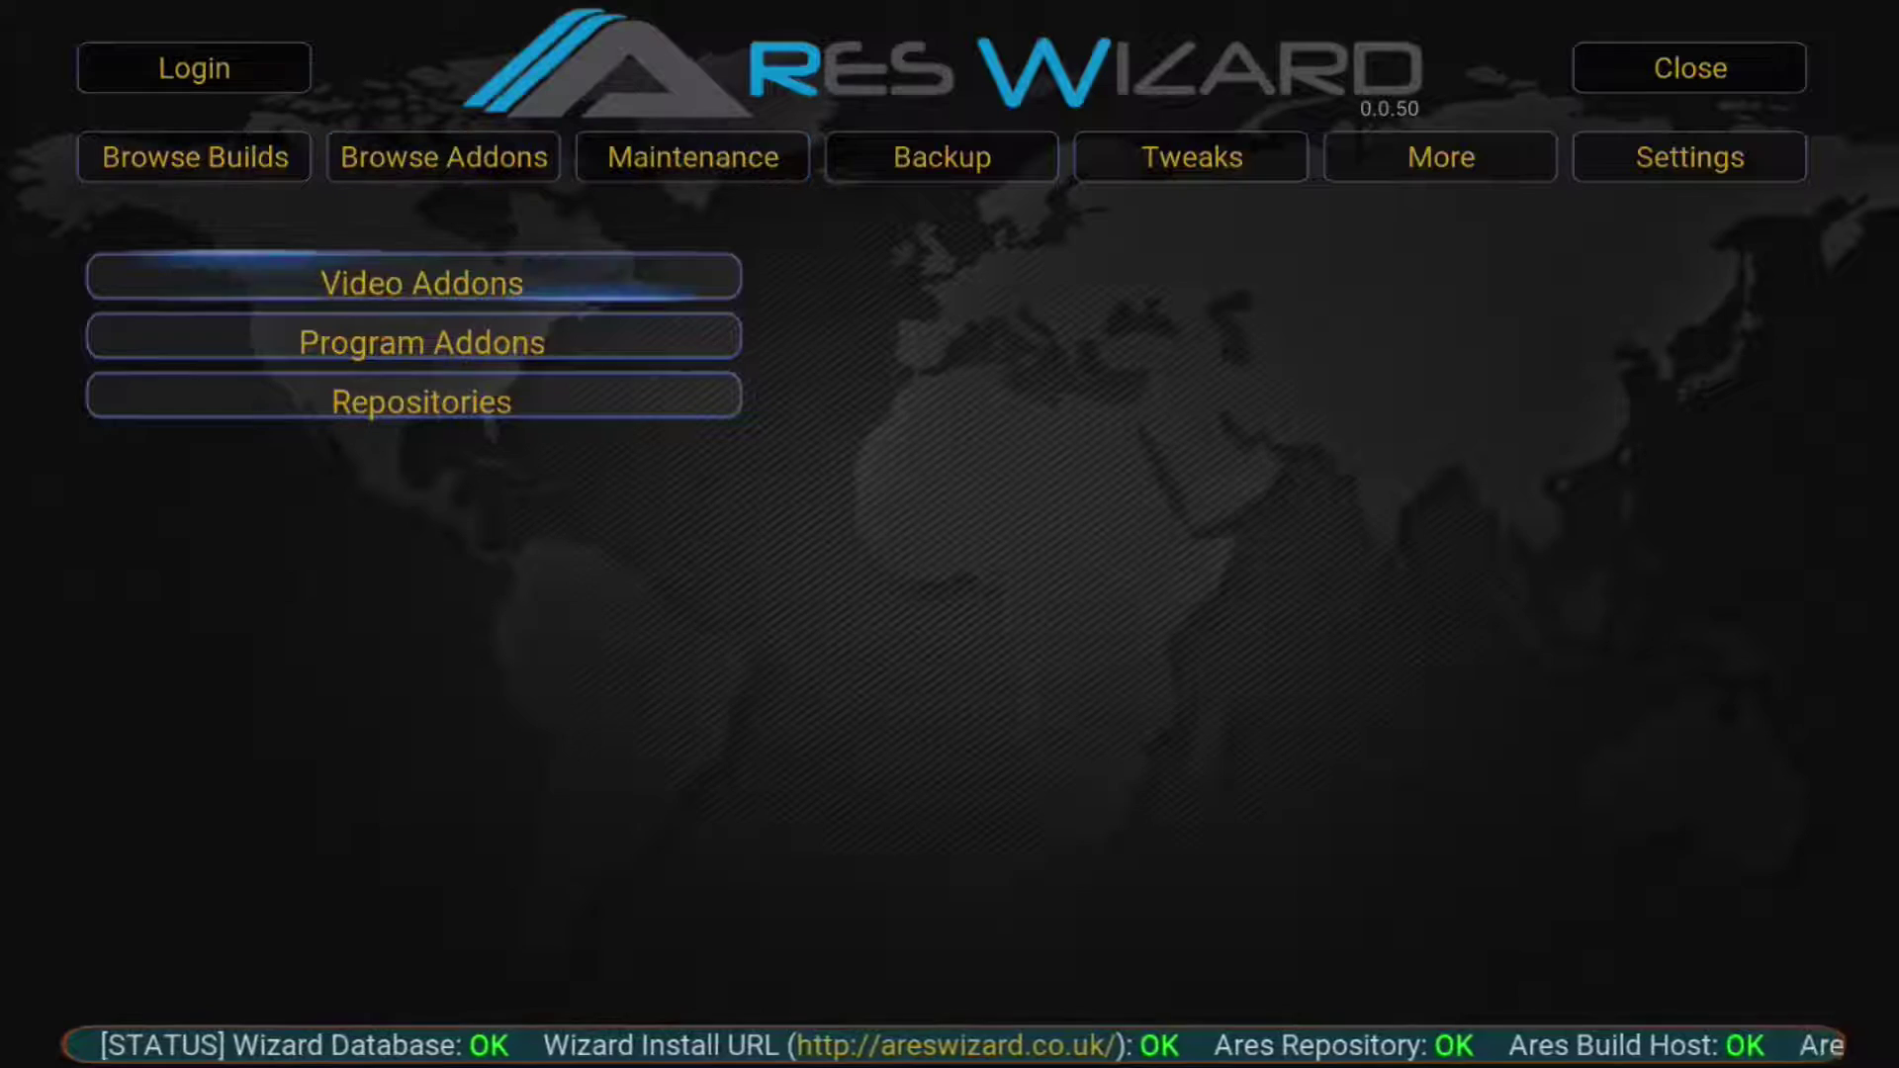
{"action": "key", "text": "Down"}
{"action": "key", "text": "Return"}
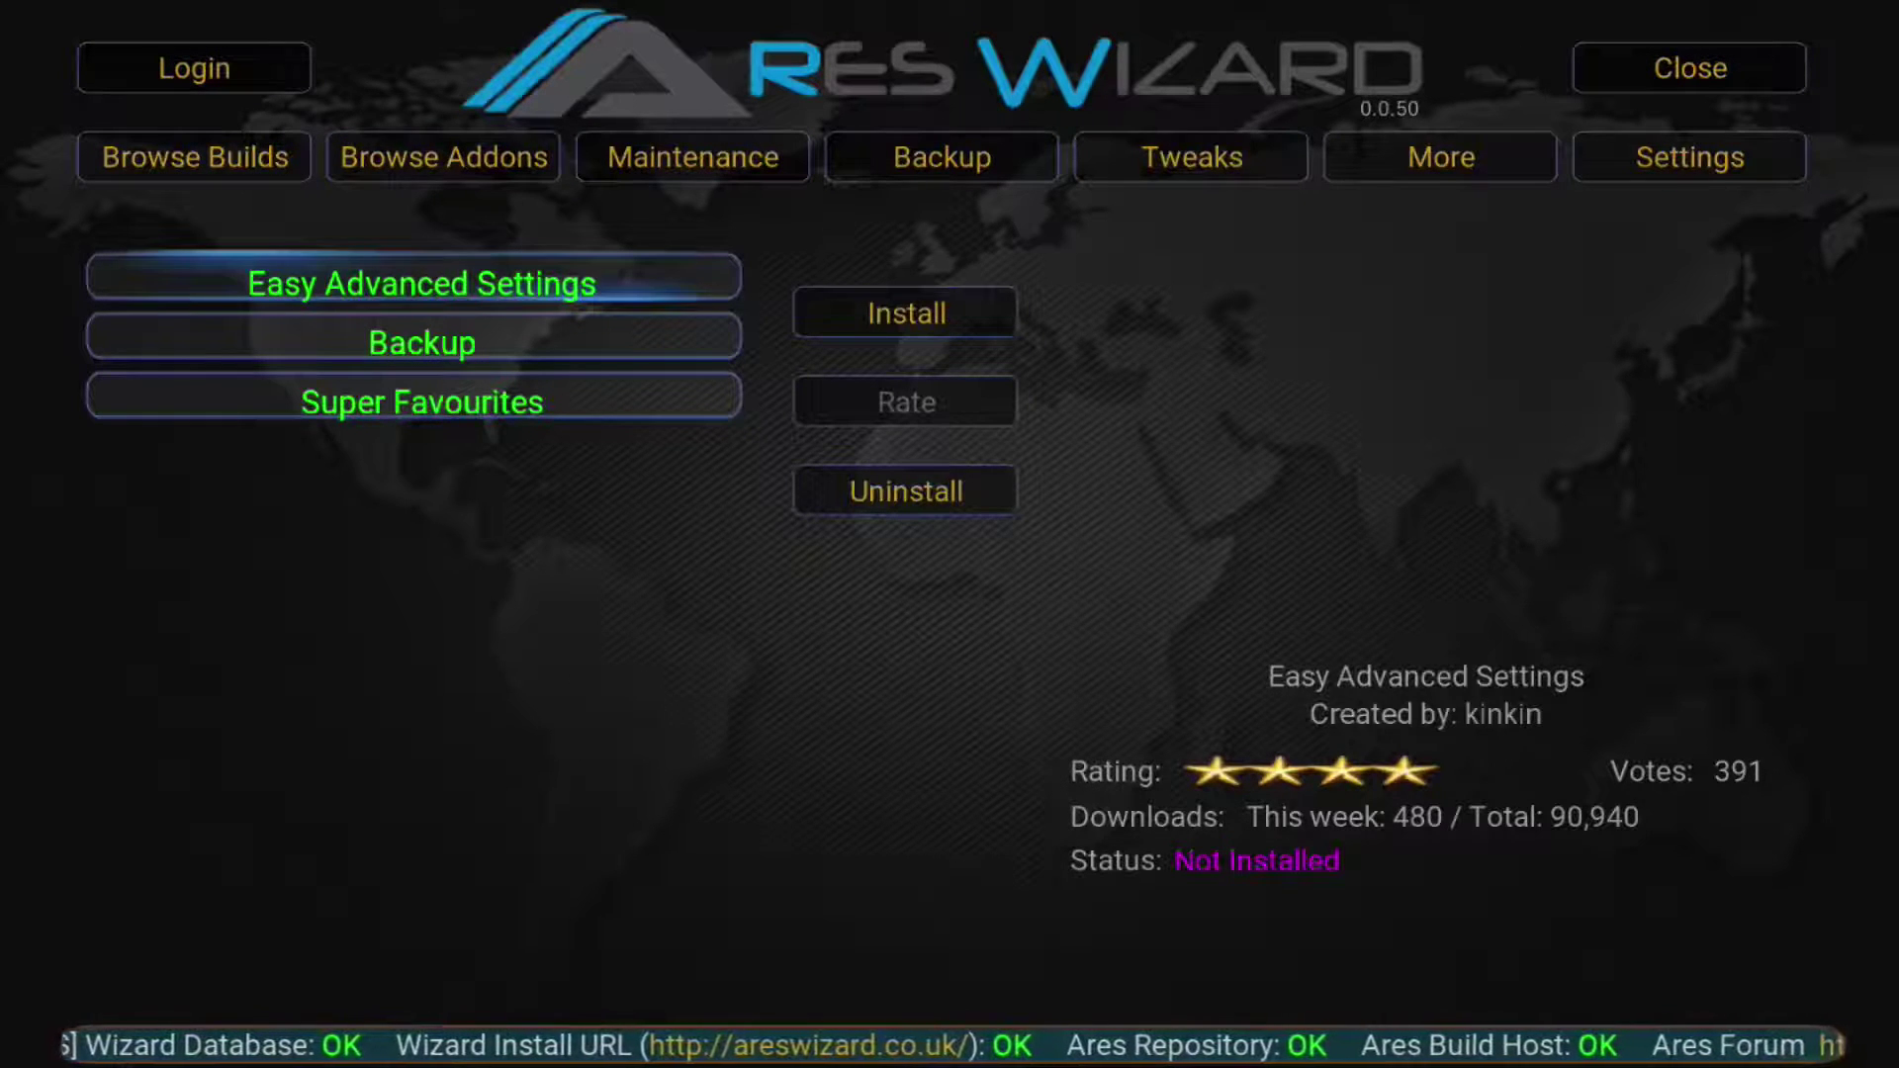
- Go back to the Browse Addons categories and open the Repositories list
{"action": "key", "text": "Up"}
{"action": "key", "text": "Return"}
{"action": "key", "text": "Down"}
{"action": "key", "text": "Down"}
{"action": "key", "text": "Down"}
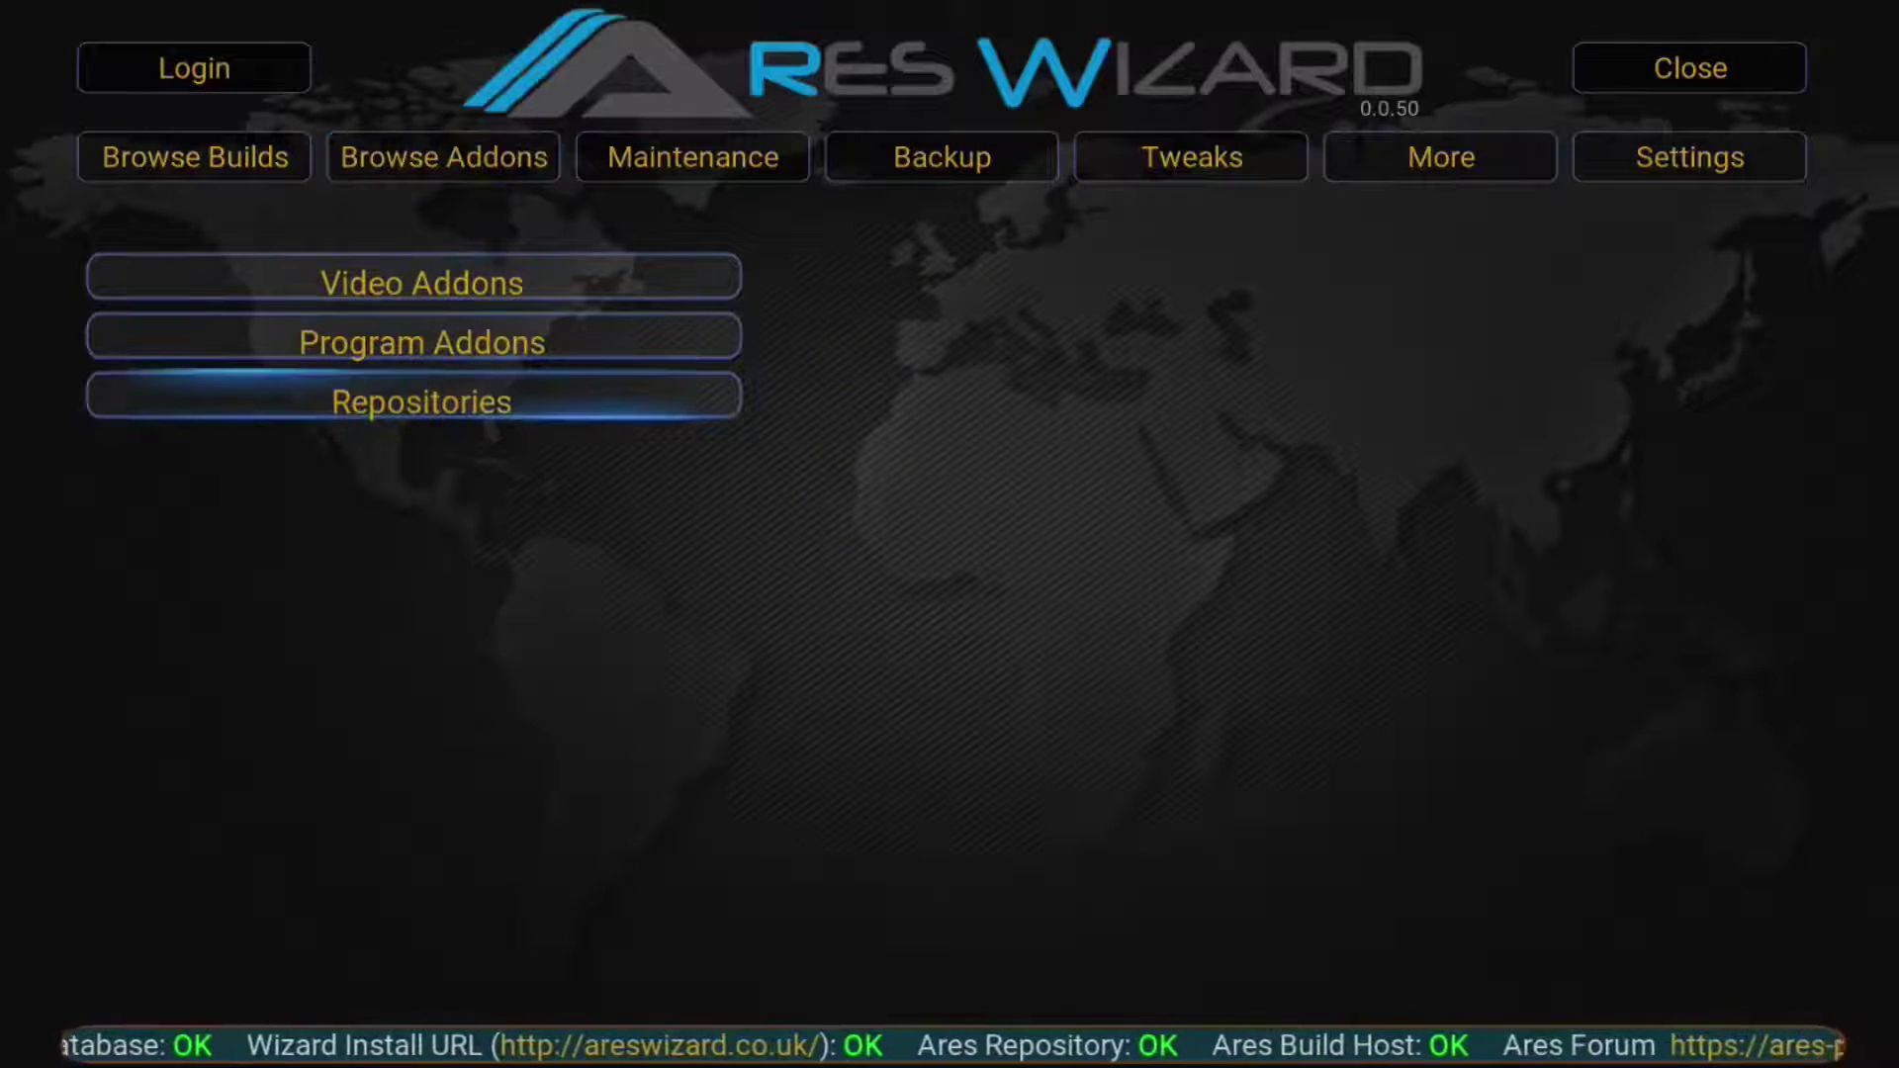
{"action": "key", "text": "Return"}
- Look through the available repositories, starting from Ares Project, and return to the start of the list
{"action": "key", "text": "Up"}
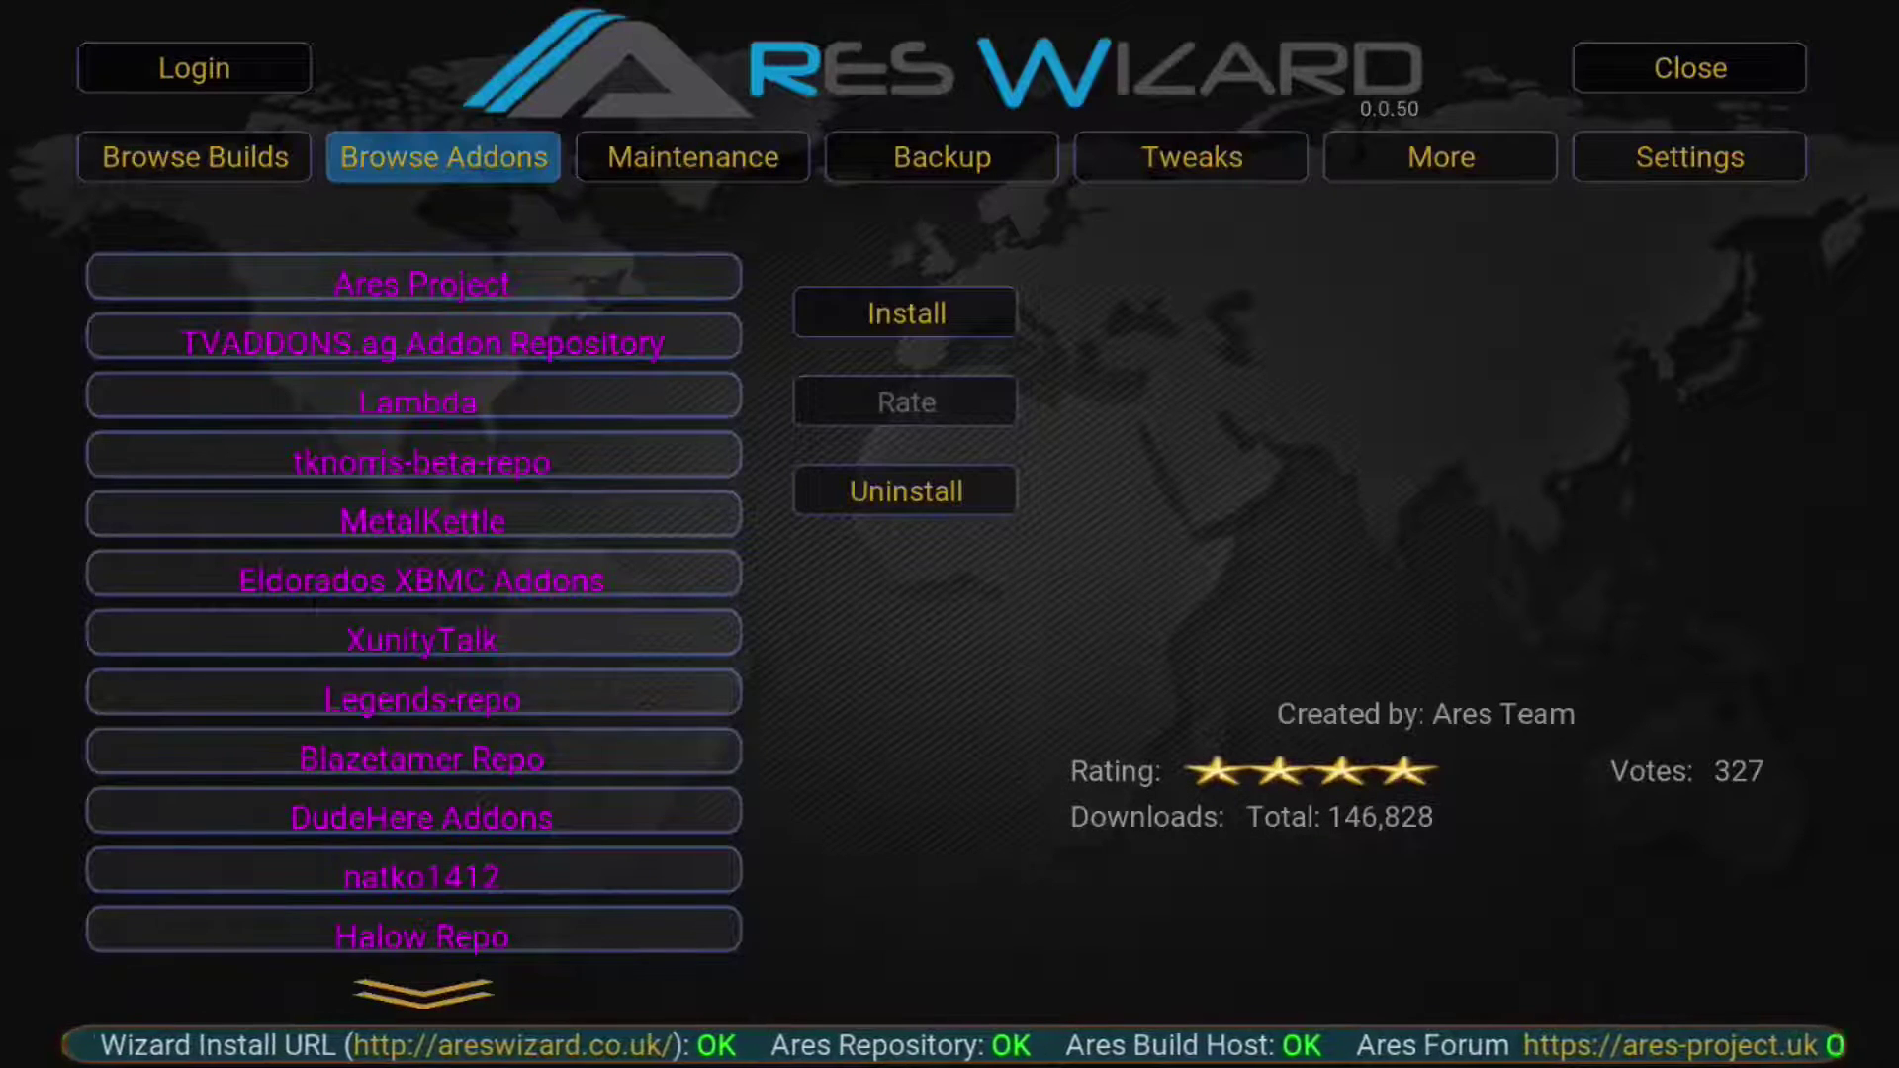
{"action": "key", "text": "Down"}
{"action": "key", "text": "Right"}
{"action": "key", "text": "Down"}
{"action": "key", "text": "Up"}
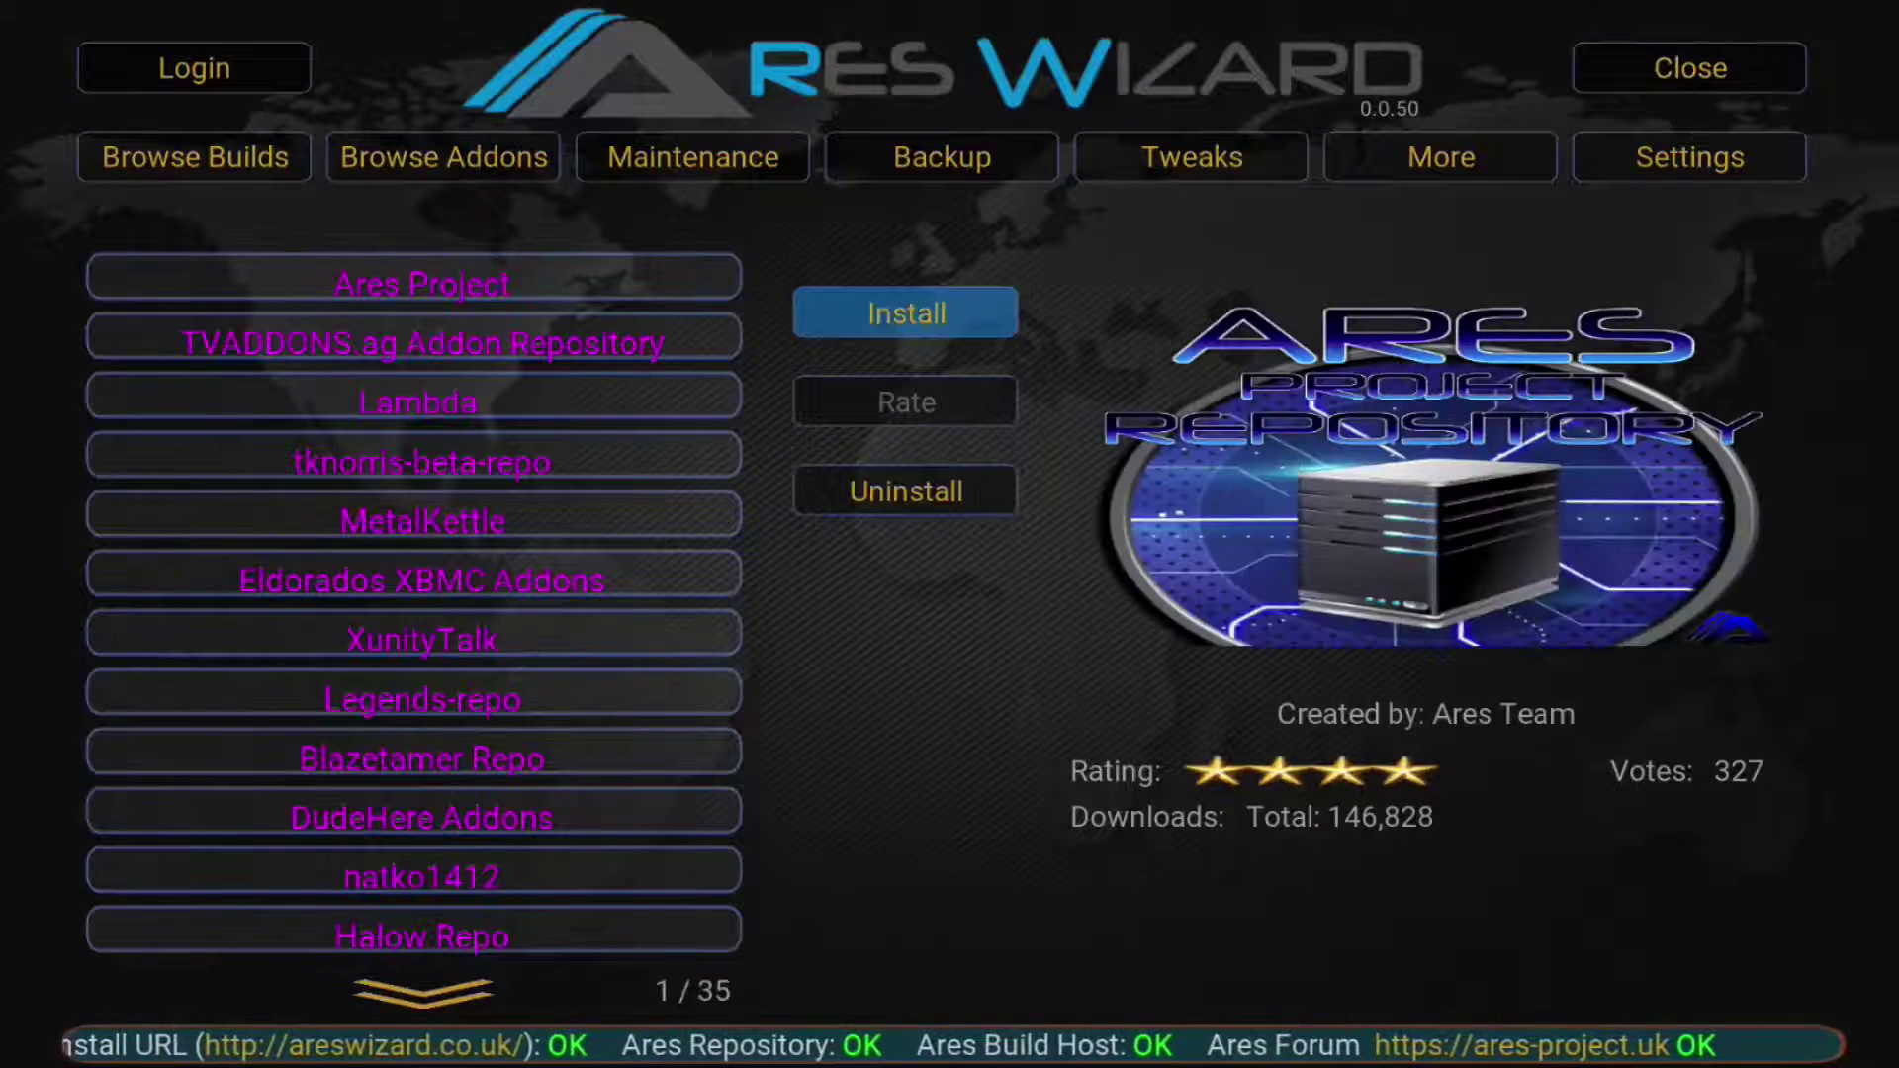
{"action": "key", "text": "Left"}
{"action": "key", "text": "Down"}
{"action": "key", "text": "Down"}
{"action": "key", "text": "Down"}
{"action": "key", "text": "Down"}
{"action": "key", "text": "Down"}
{"action": "key", "text": "Down"}
{"action": "key", "text": "Down"}
{"action": "key", "text": "Down"}
{"action": "key", "text": "Down"}
{"action": "key", "text": "Down"}
{"action": "key", "text": "Down"}
{"action": "key", "text": "Down"}
{"action": "key", "text": "Down"}
{"action": "key", "text": "Down"}
{"action": "key", "text": "Down"}
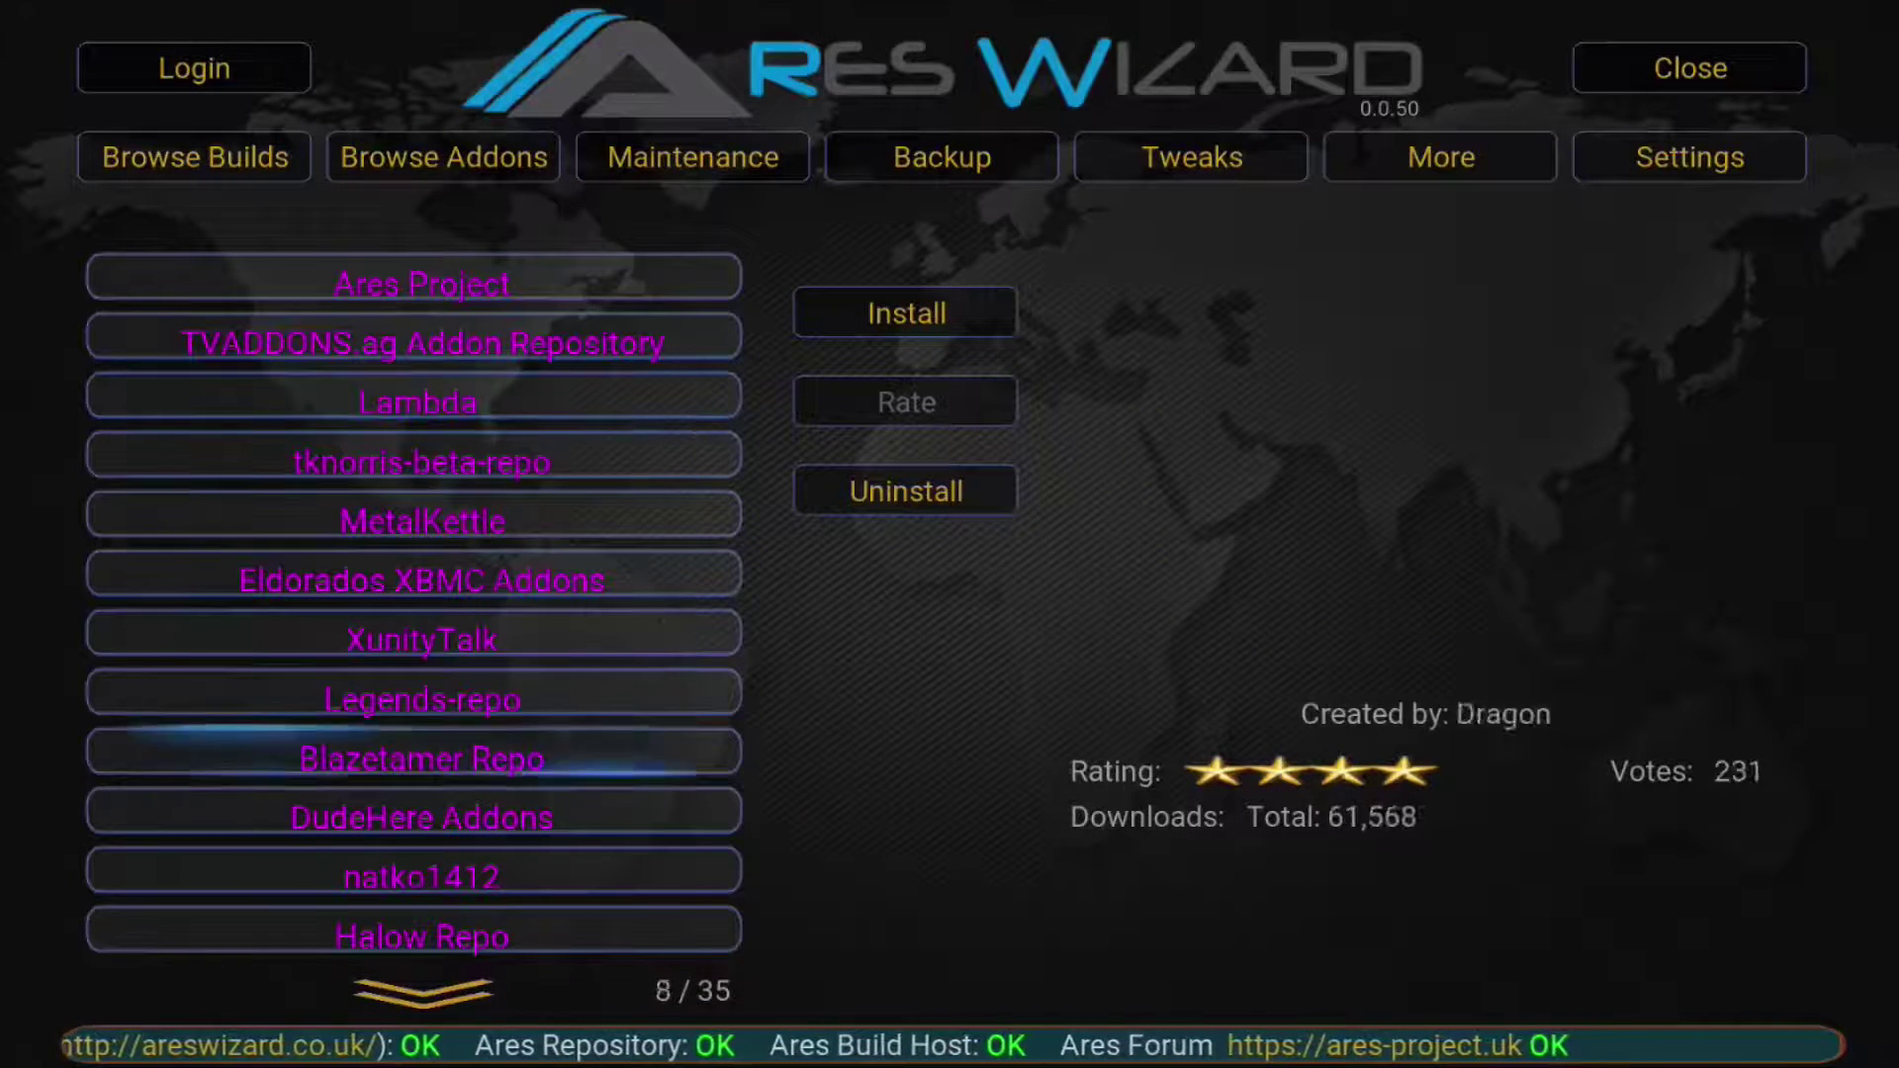
{"action": "key", "text": "Down"}
{"action": "key", "text": "Down"}
{"action": "key", "text": "Down"}
{"action": "key", "text": "Down"}
{"action": "key", "text": "Down"}
{"action": "key", "text": "Down"}
{"action": "key", "text": "Down"}
{"action": "key", "text": "Down"}
{"action": "key", "text": "Down"}
{"action": "key", "text": "Down"}
{"action": "key", "text": "Up"}
{"action": "key", "text": "Up"}
{"action": "key", "text": "Up"}
{"action": "key", "text": "Up"}
{"action": "key", "text": "Up"}
{"action": "key", "text": "Up"}
{"action": "key", "text": "Up"}
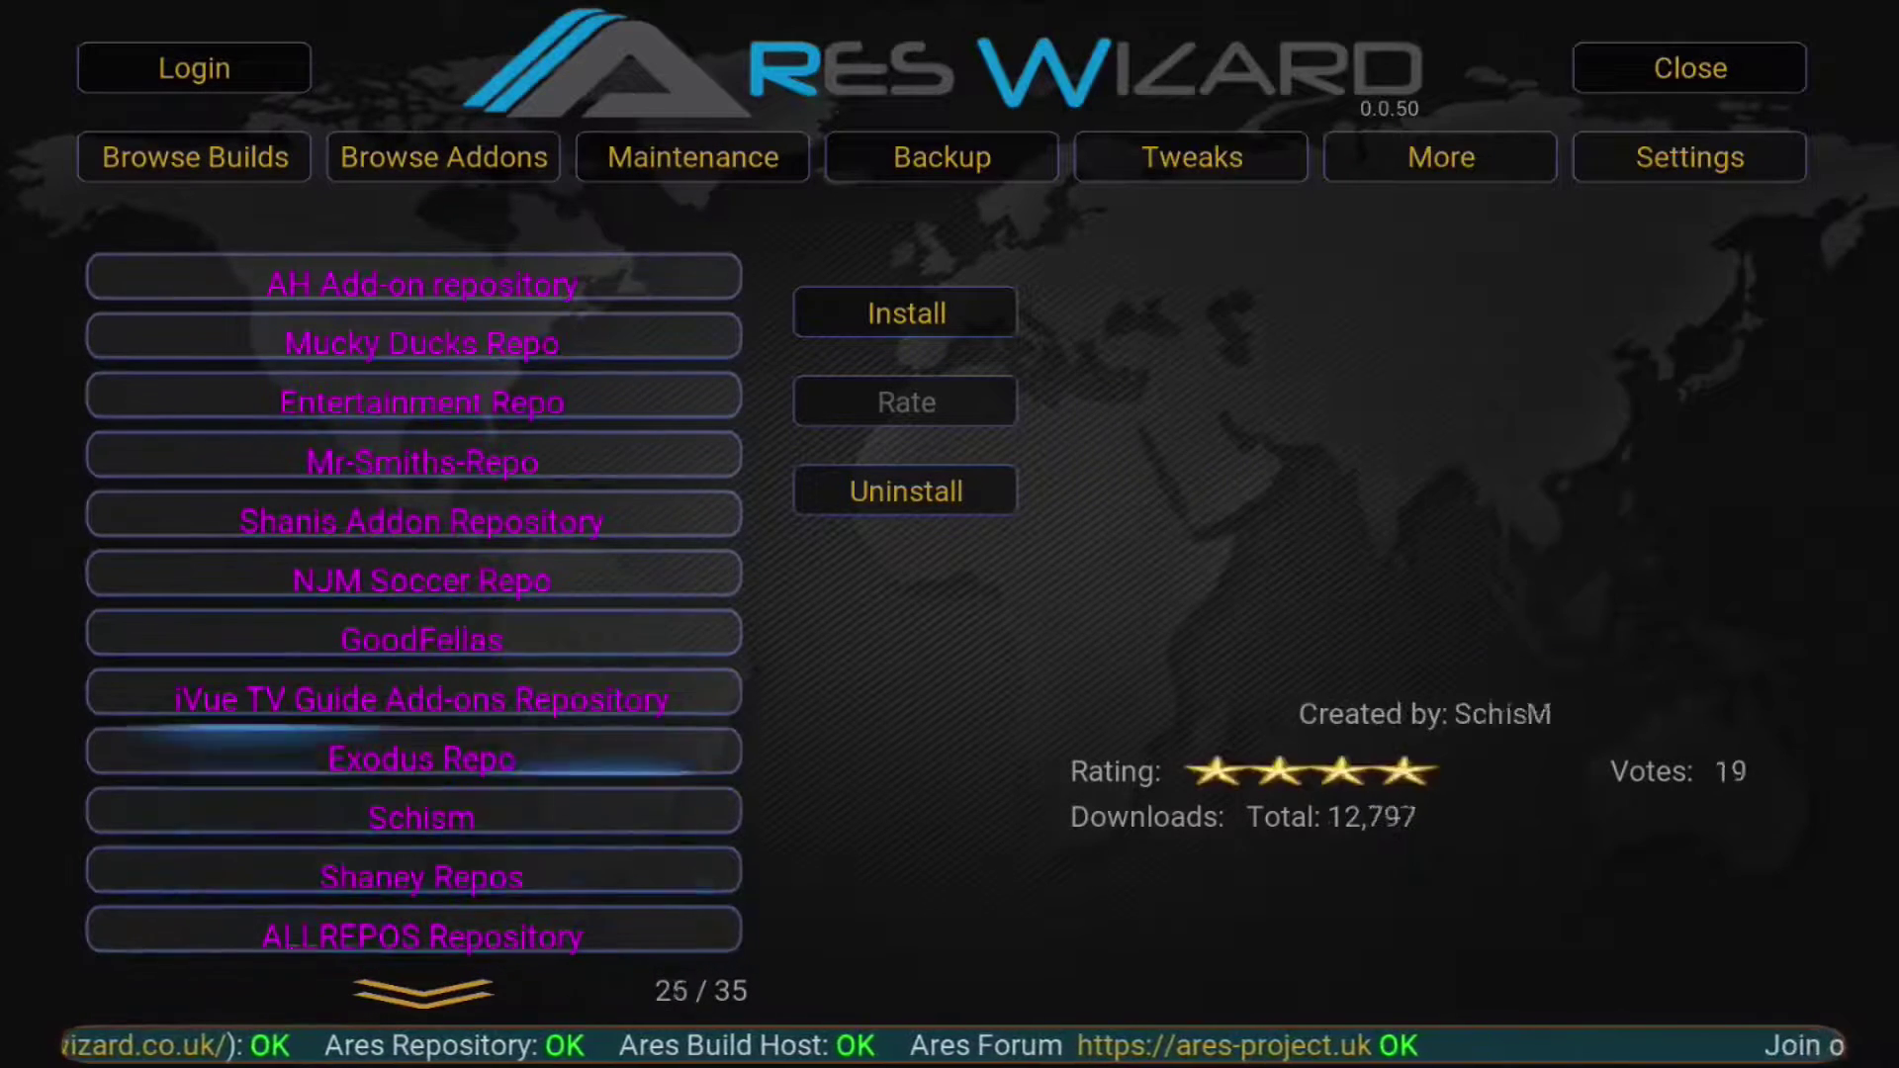
{"action": "key", "text": "Up"}
{"action": "key", "text": "Up"}
{"action": "key", "text": "Up"}
{"action": "key", "text": "Up"}
{"action": "key", "text": "Up"}
{"action": "key", "text": "Up"}
{"action": "key", "text": "Up"}
{"action": "key", "text": "Up"}
{"action": "key", "text": "Up"}
{"action": "key", "text": "Up"}
{"action": "key", "text": "Up"}
{"action": "key", "text": "Up"}
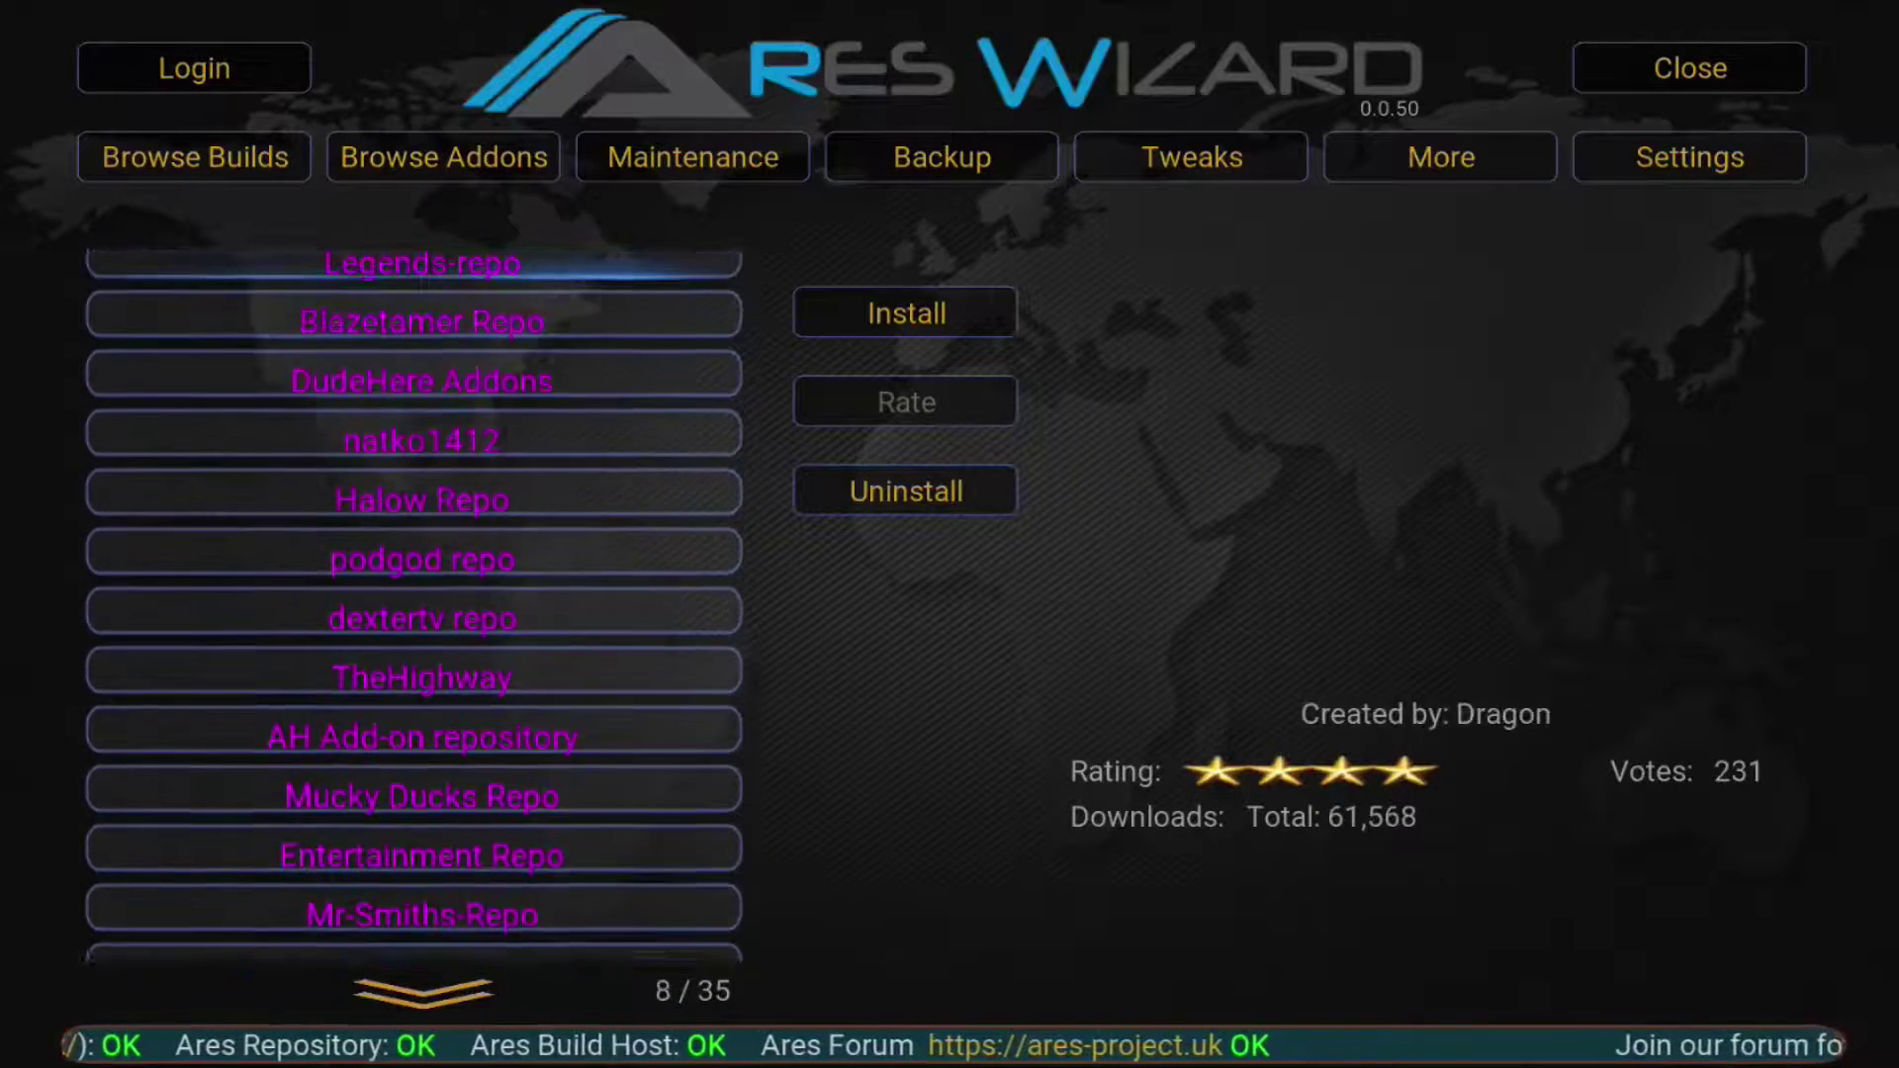
{"action": "key", "text": "Up"}
{"action": "key", "text": "Up"}
{"action": "key", "text": "Up"}
{"action": "key", "text": "Up"}
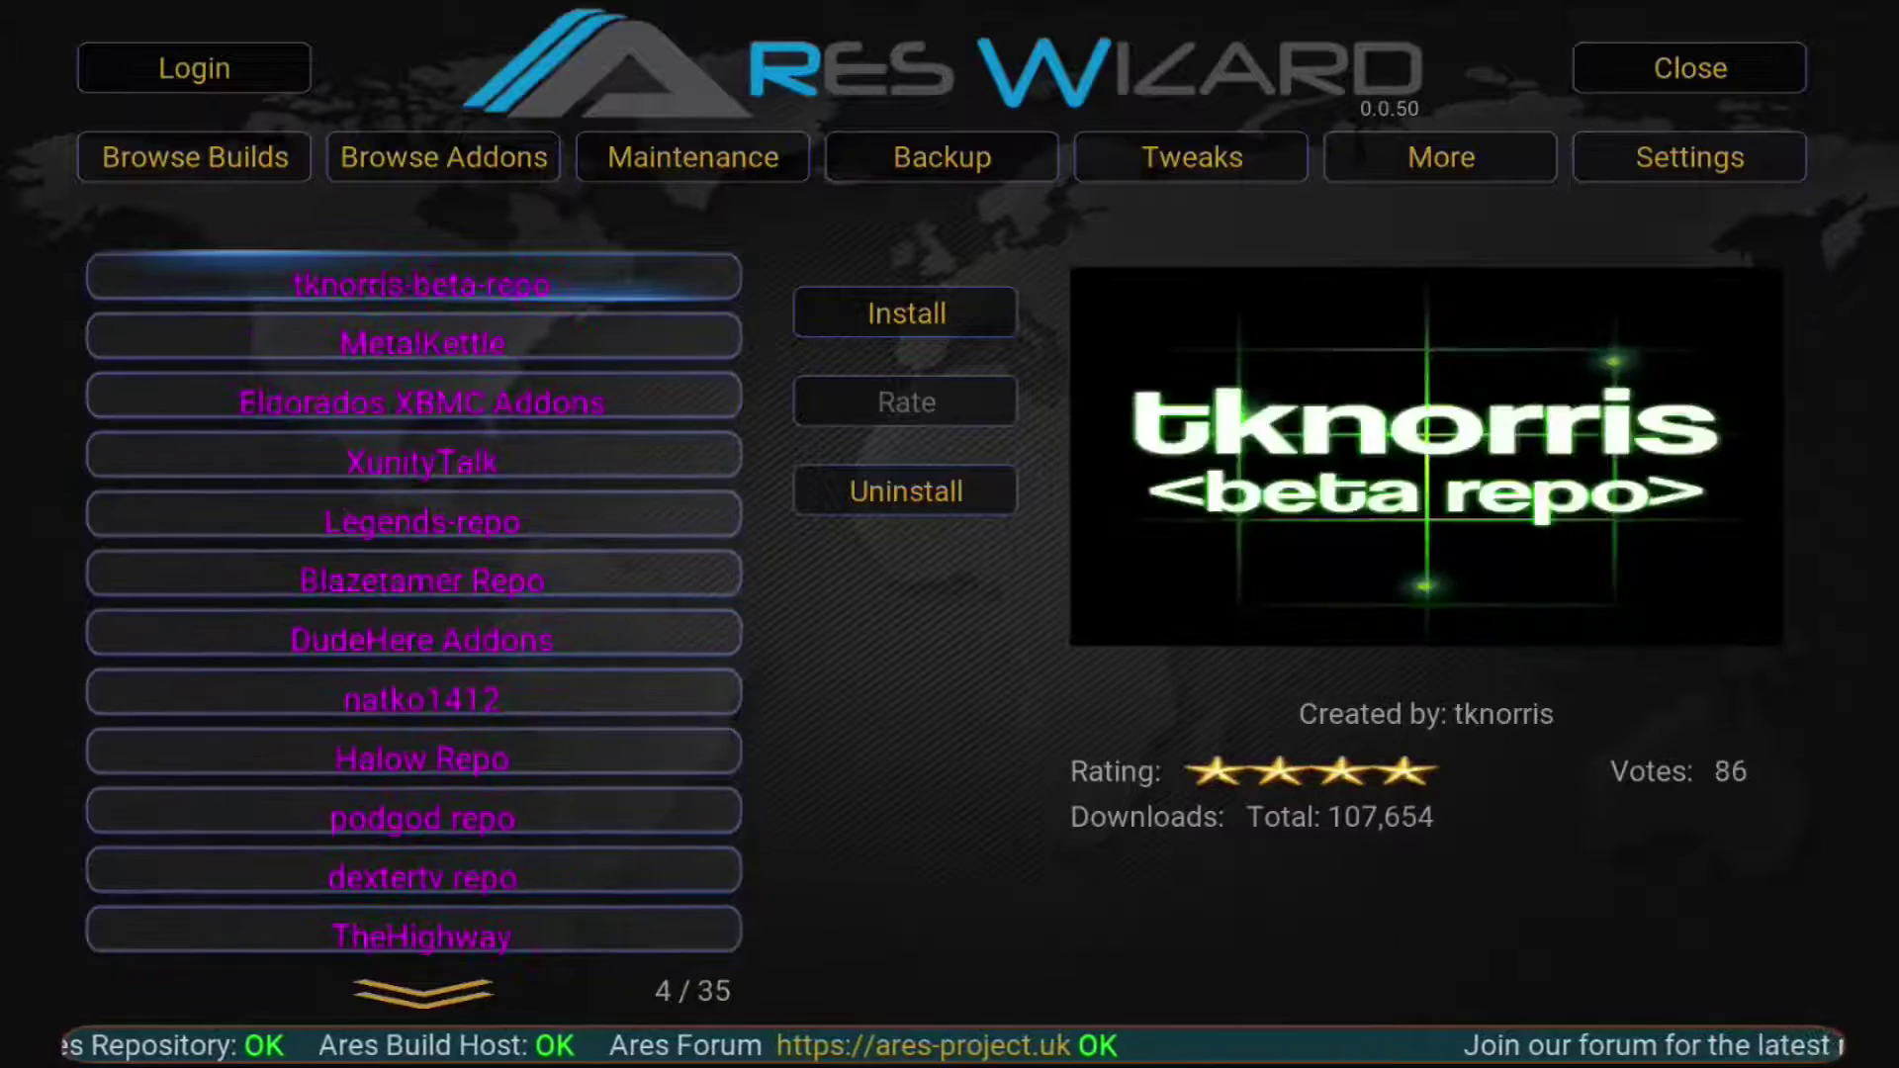
{"action": "key", "text": "Up"}
{"action": "key", "text": "Up"}
{"action": "key", "text": "Up"}
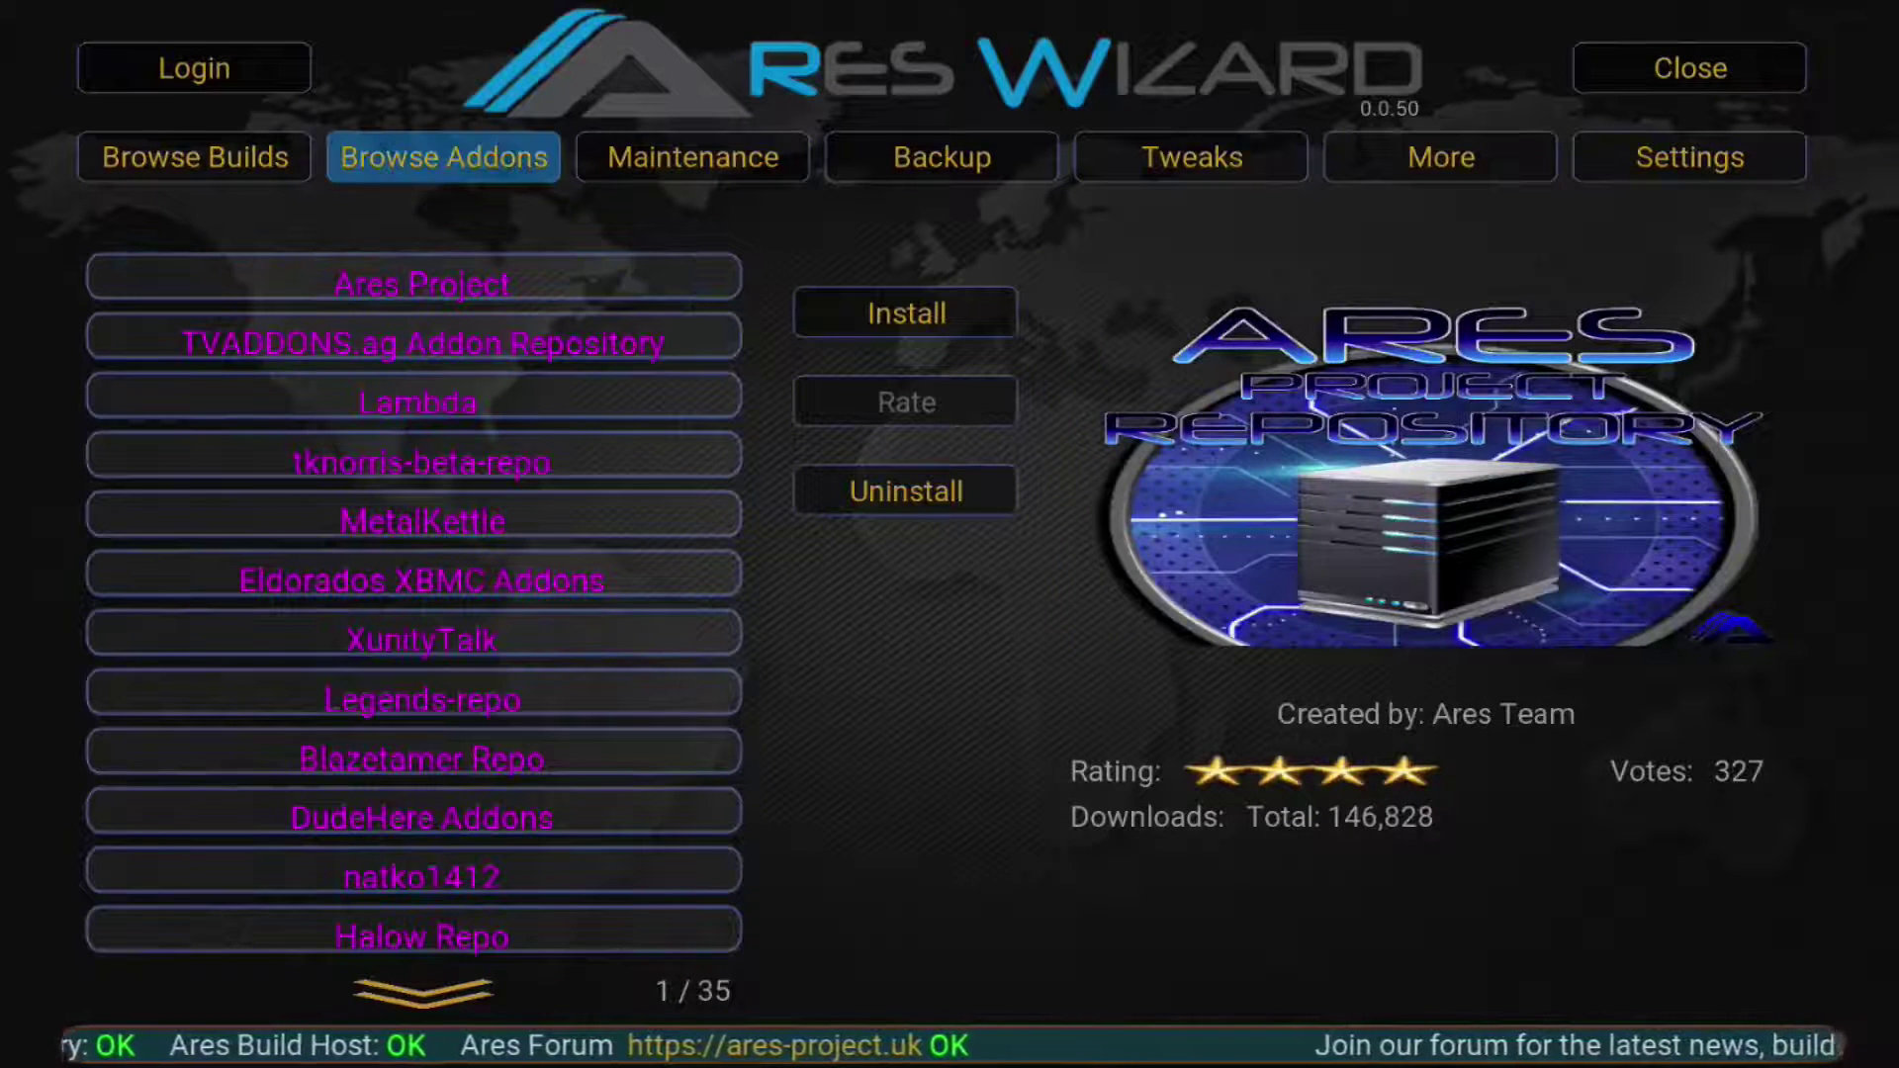
- Open the Backup section and review its backup and restore options
{"action": "key", "text": "Right"}
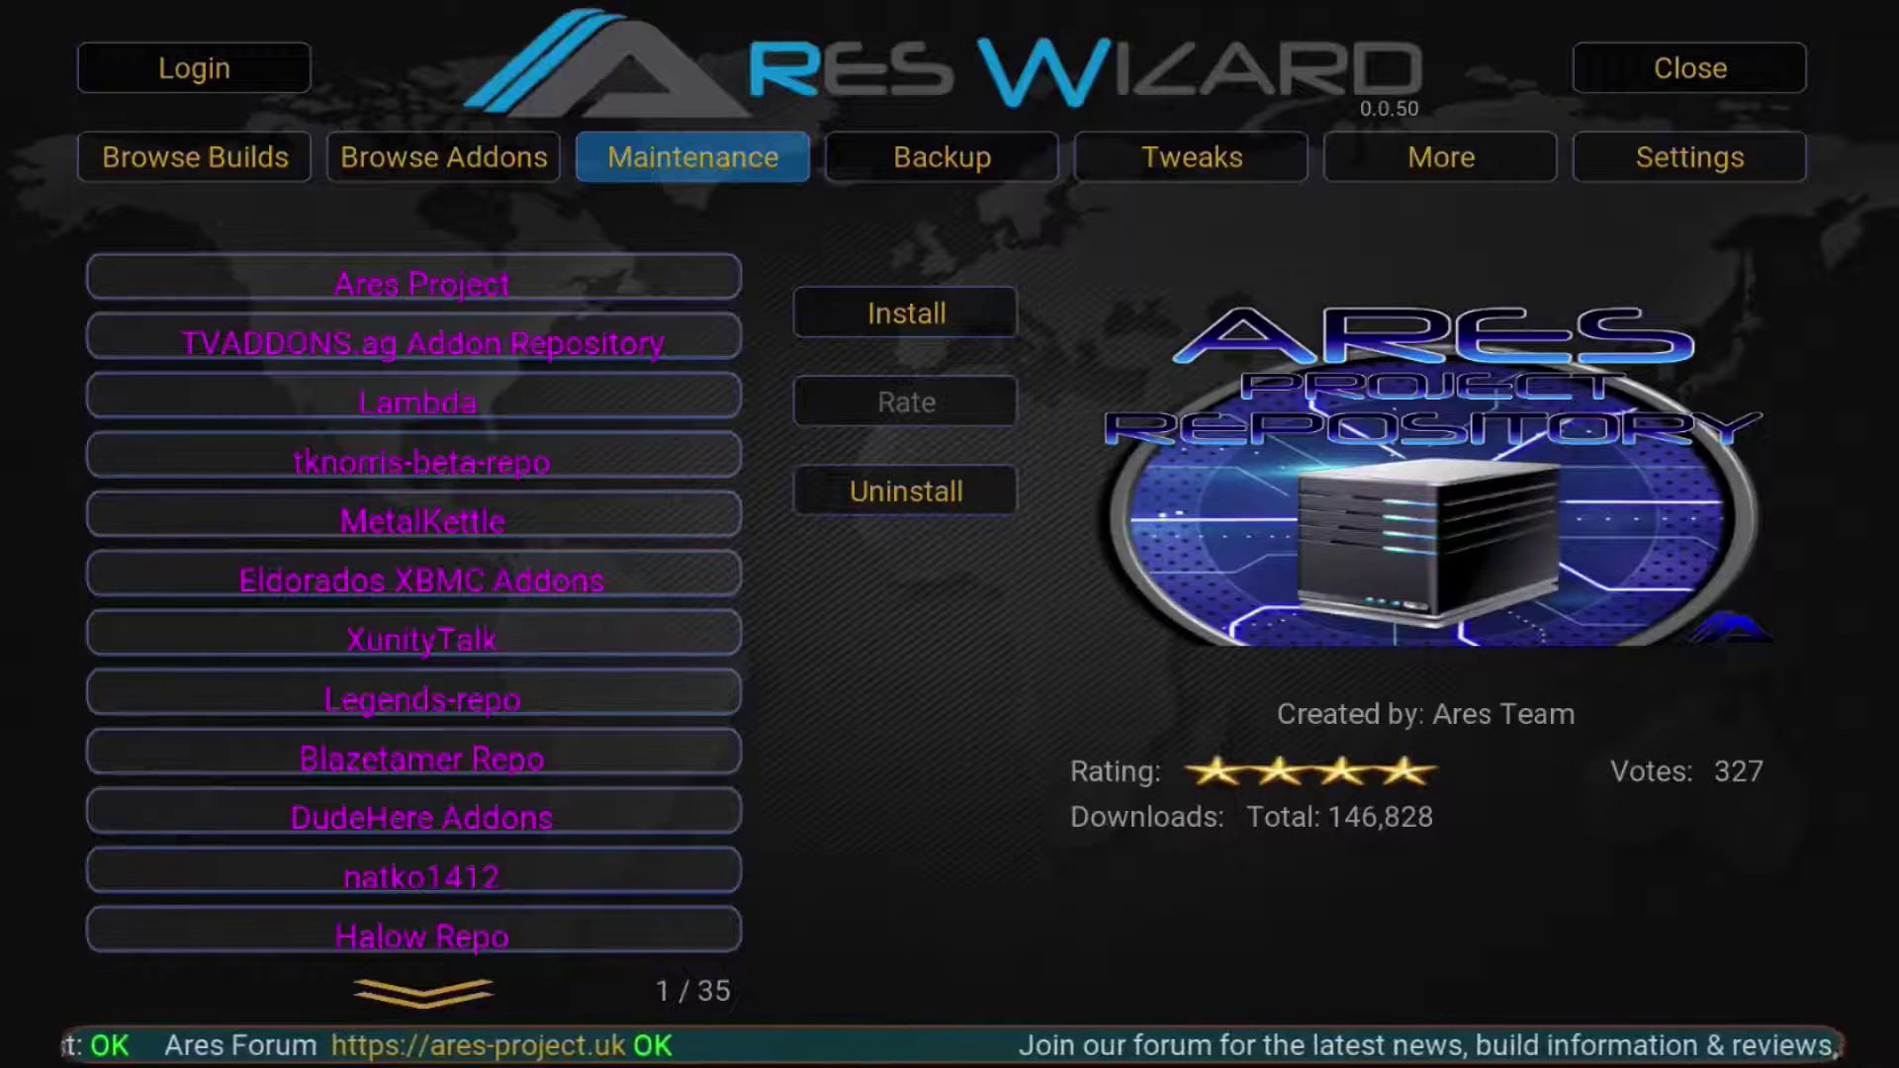
{"action": "key", "text": "Right"}
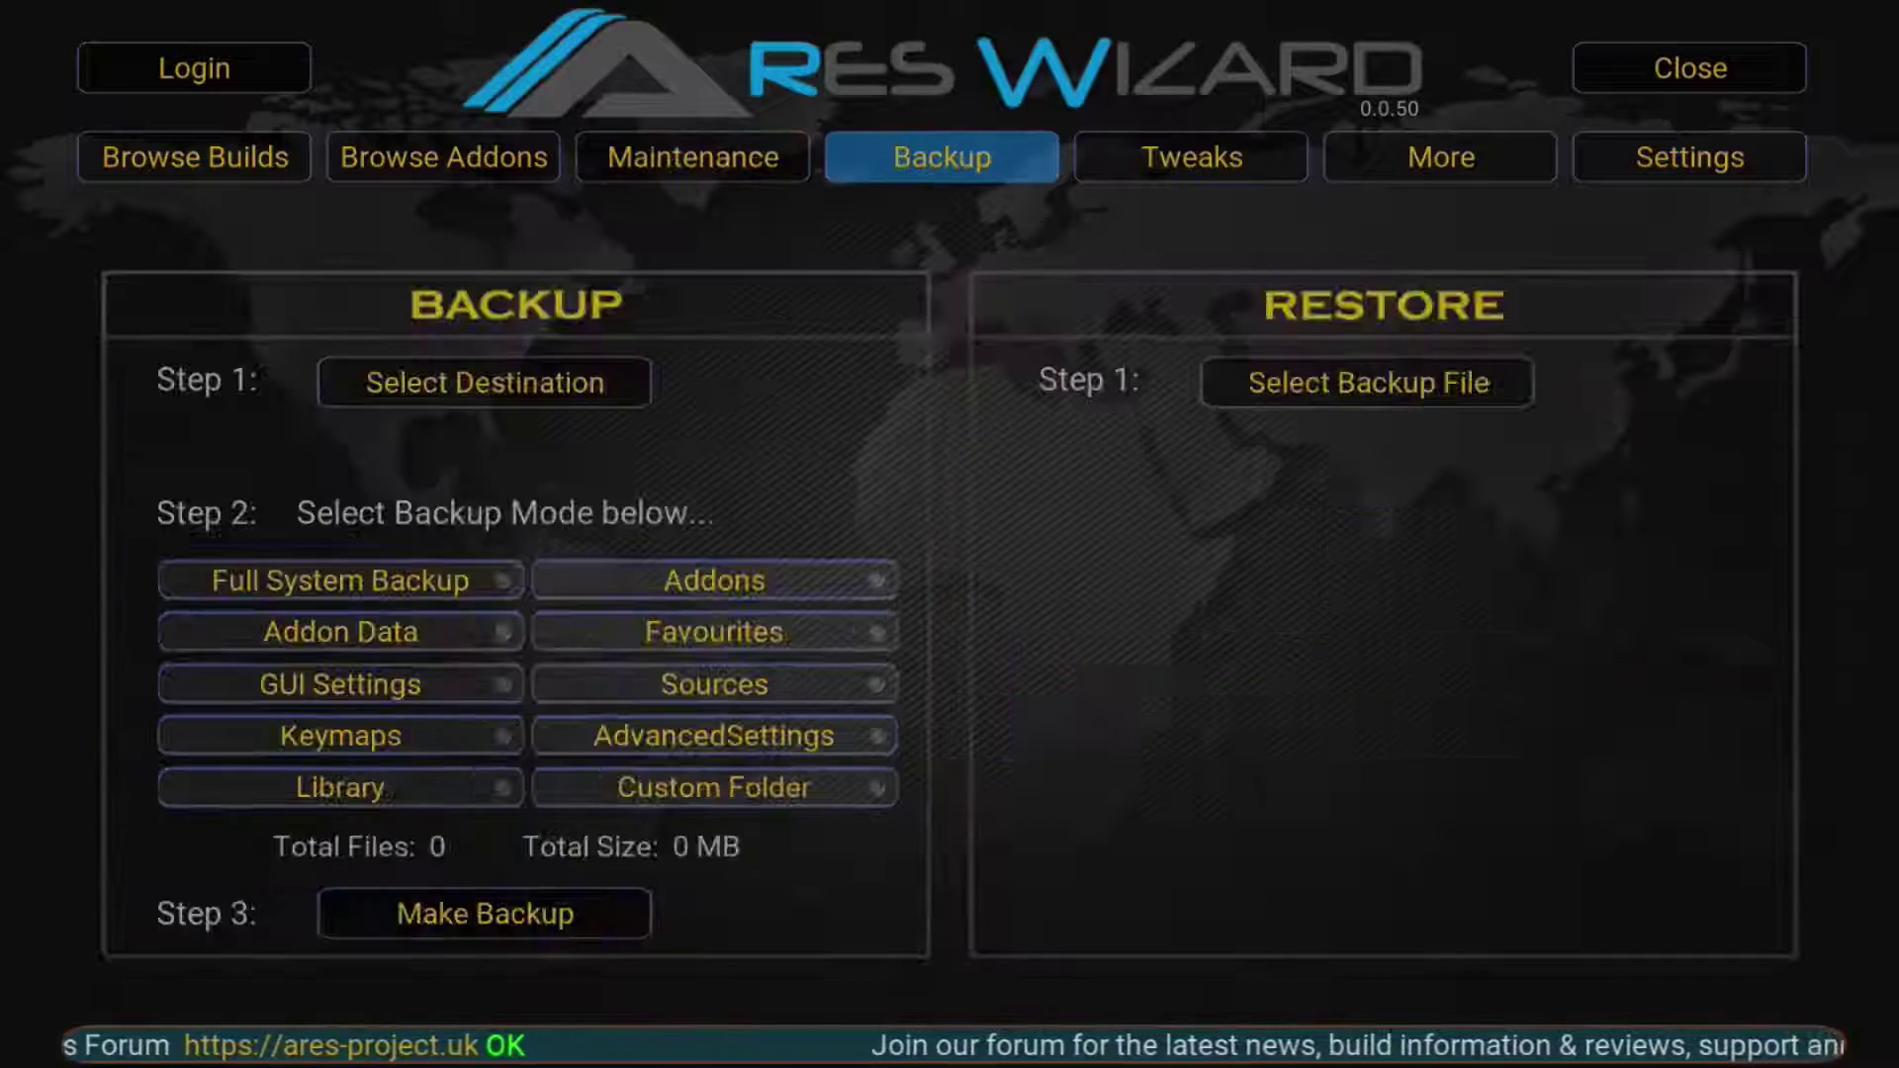
{"action": "key", "text": "Right"}
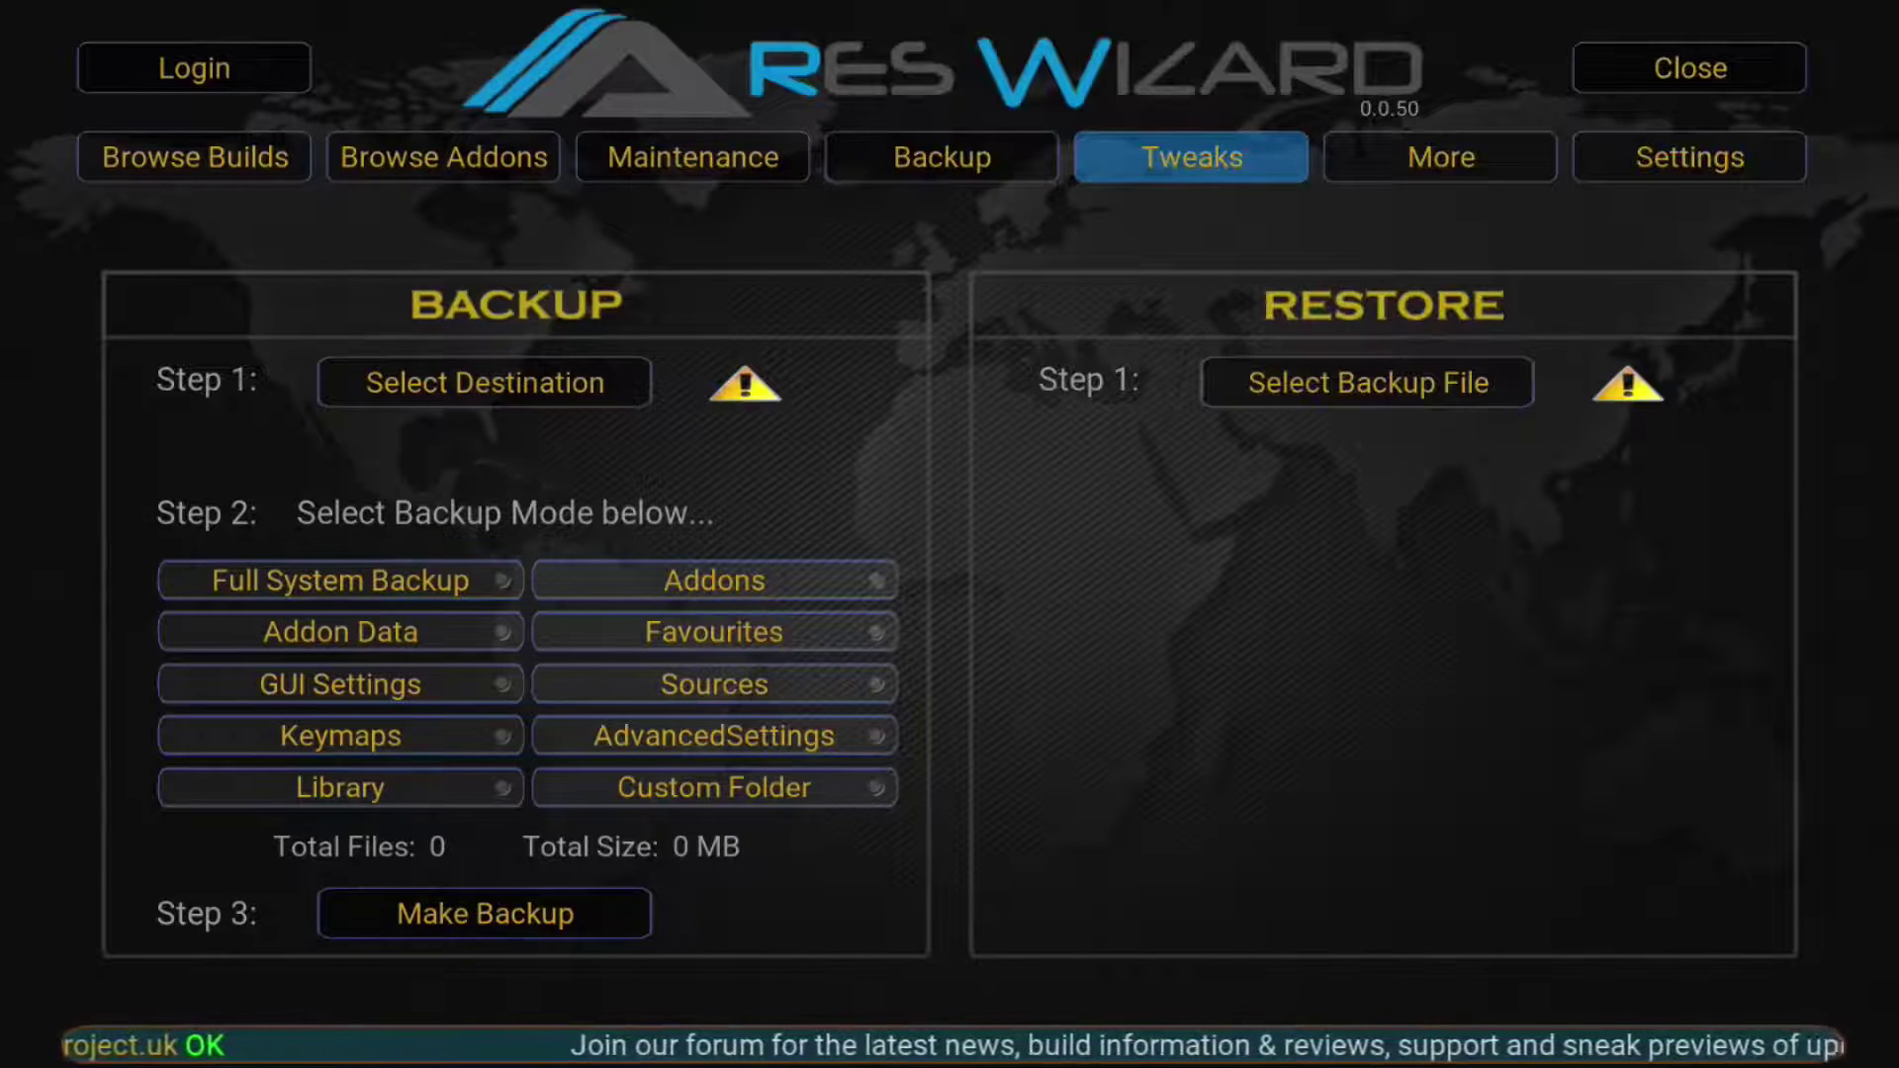
- Open the settings for selecting the backup destination folder and close them without changing anything
{"action": "key", "text": "Down"}
{"action": "key", "text": "Left"}
{"action": "key", "text": "Return"}
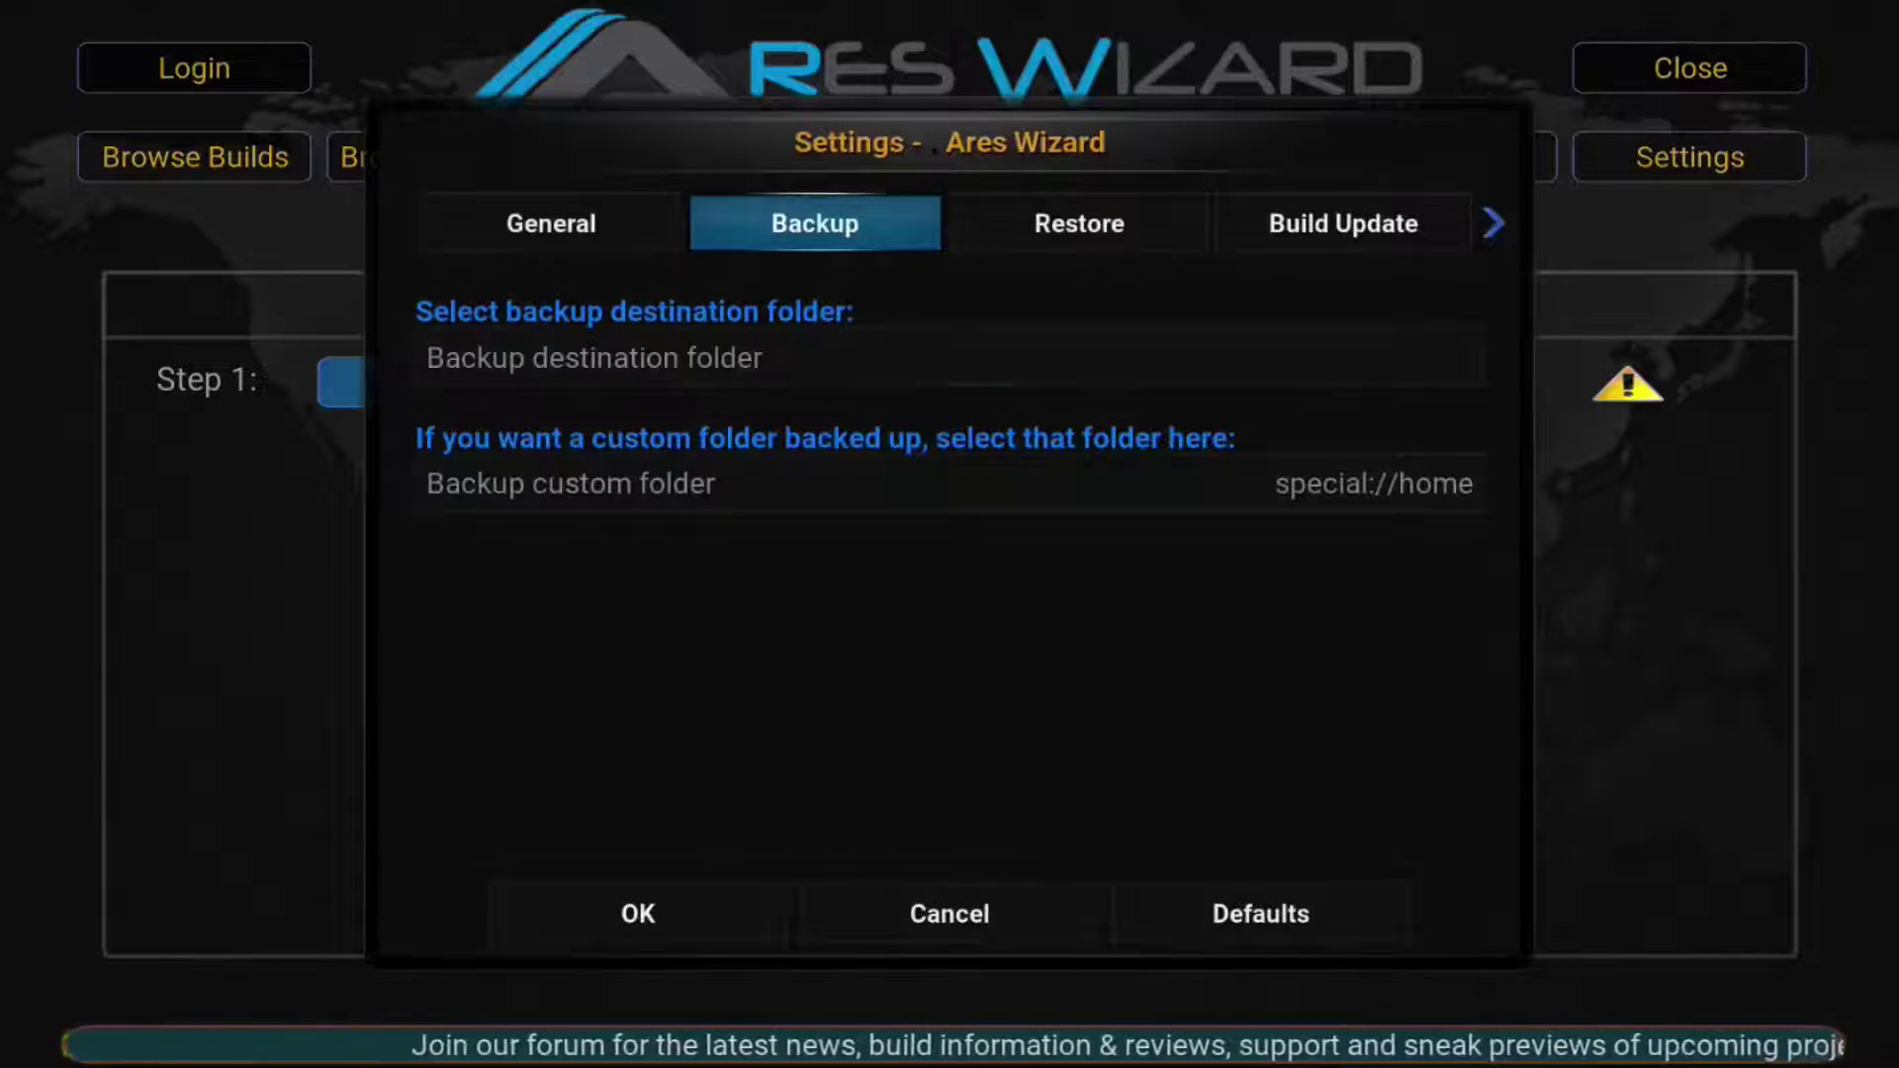
{"action": "key", "text": "Down"}
{"action": "key", "text": "Escape"}
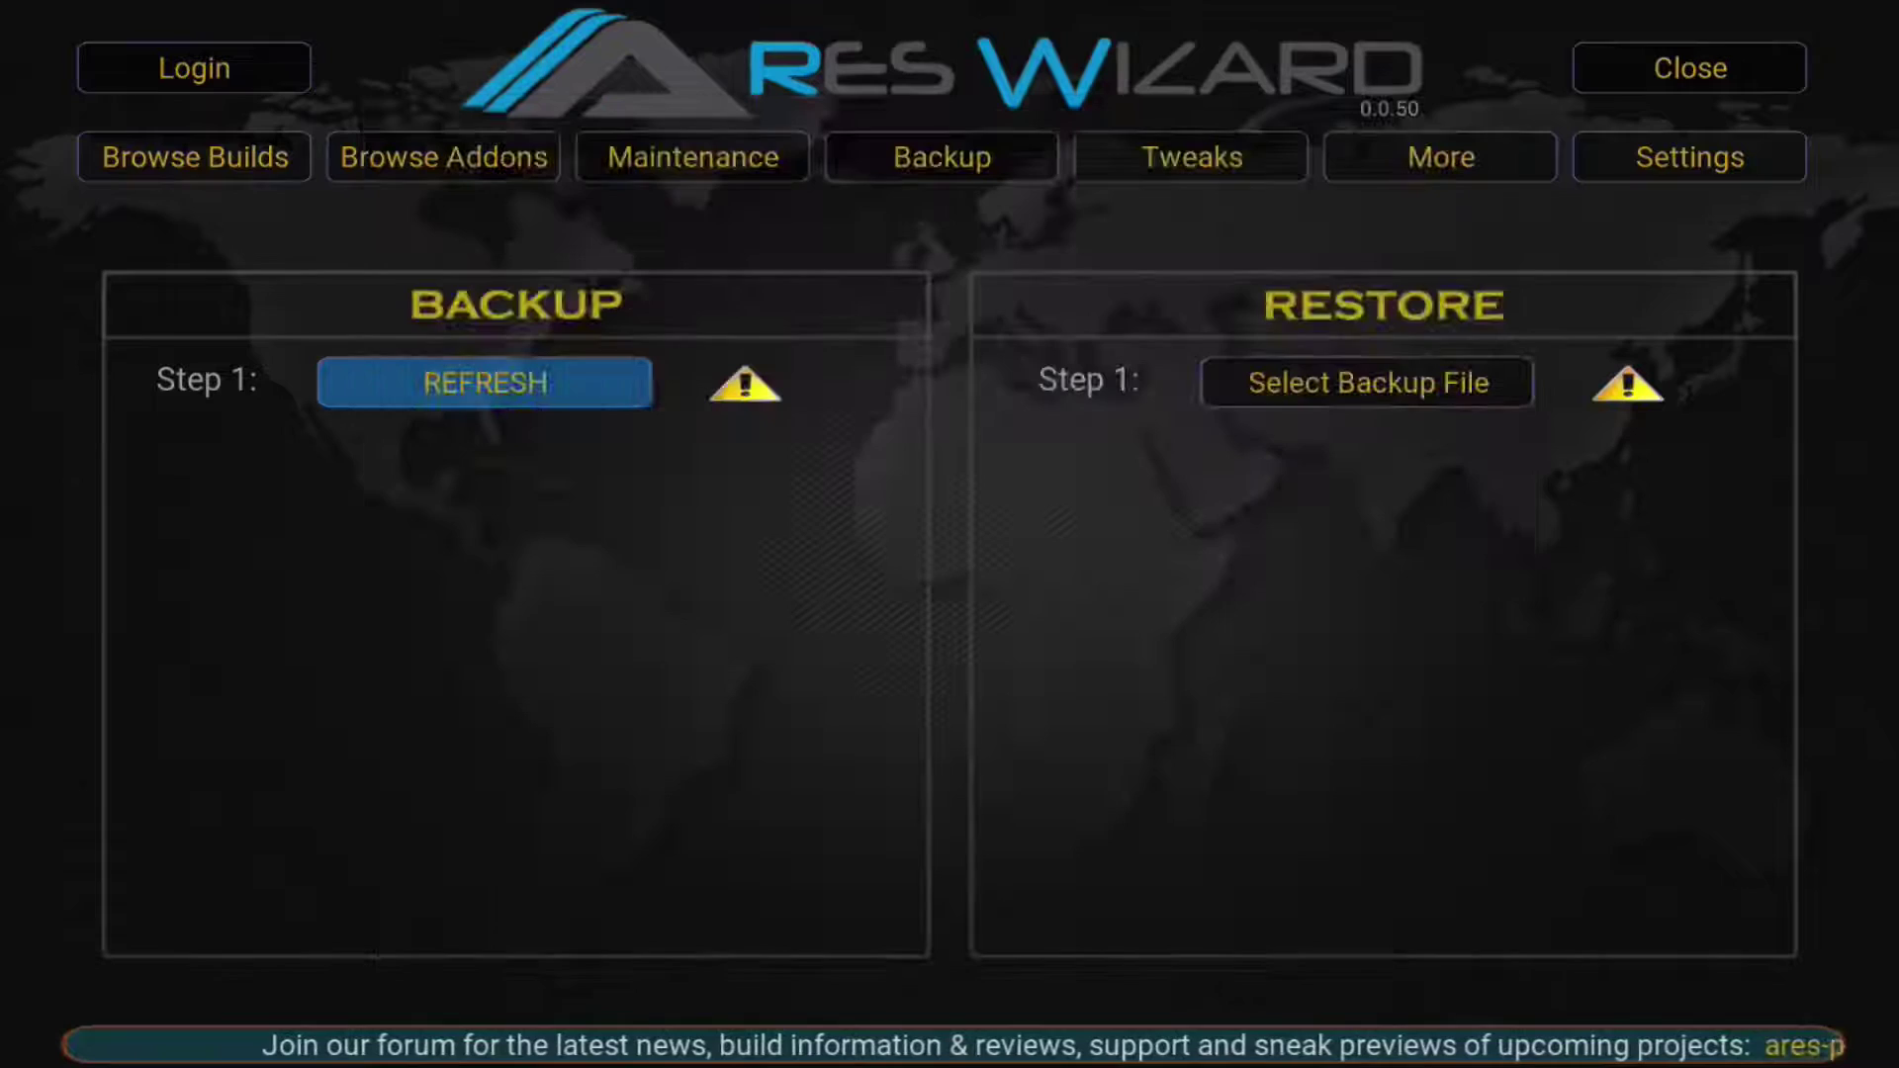
- Exit Ares Wizard to the program add-ons and launch it again
{"action": "key", "text": "Escape"}
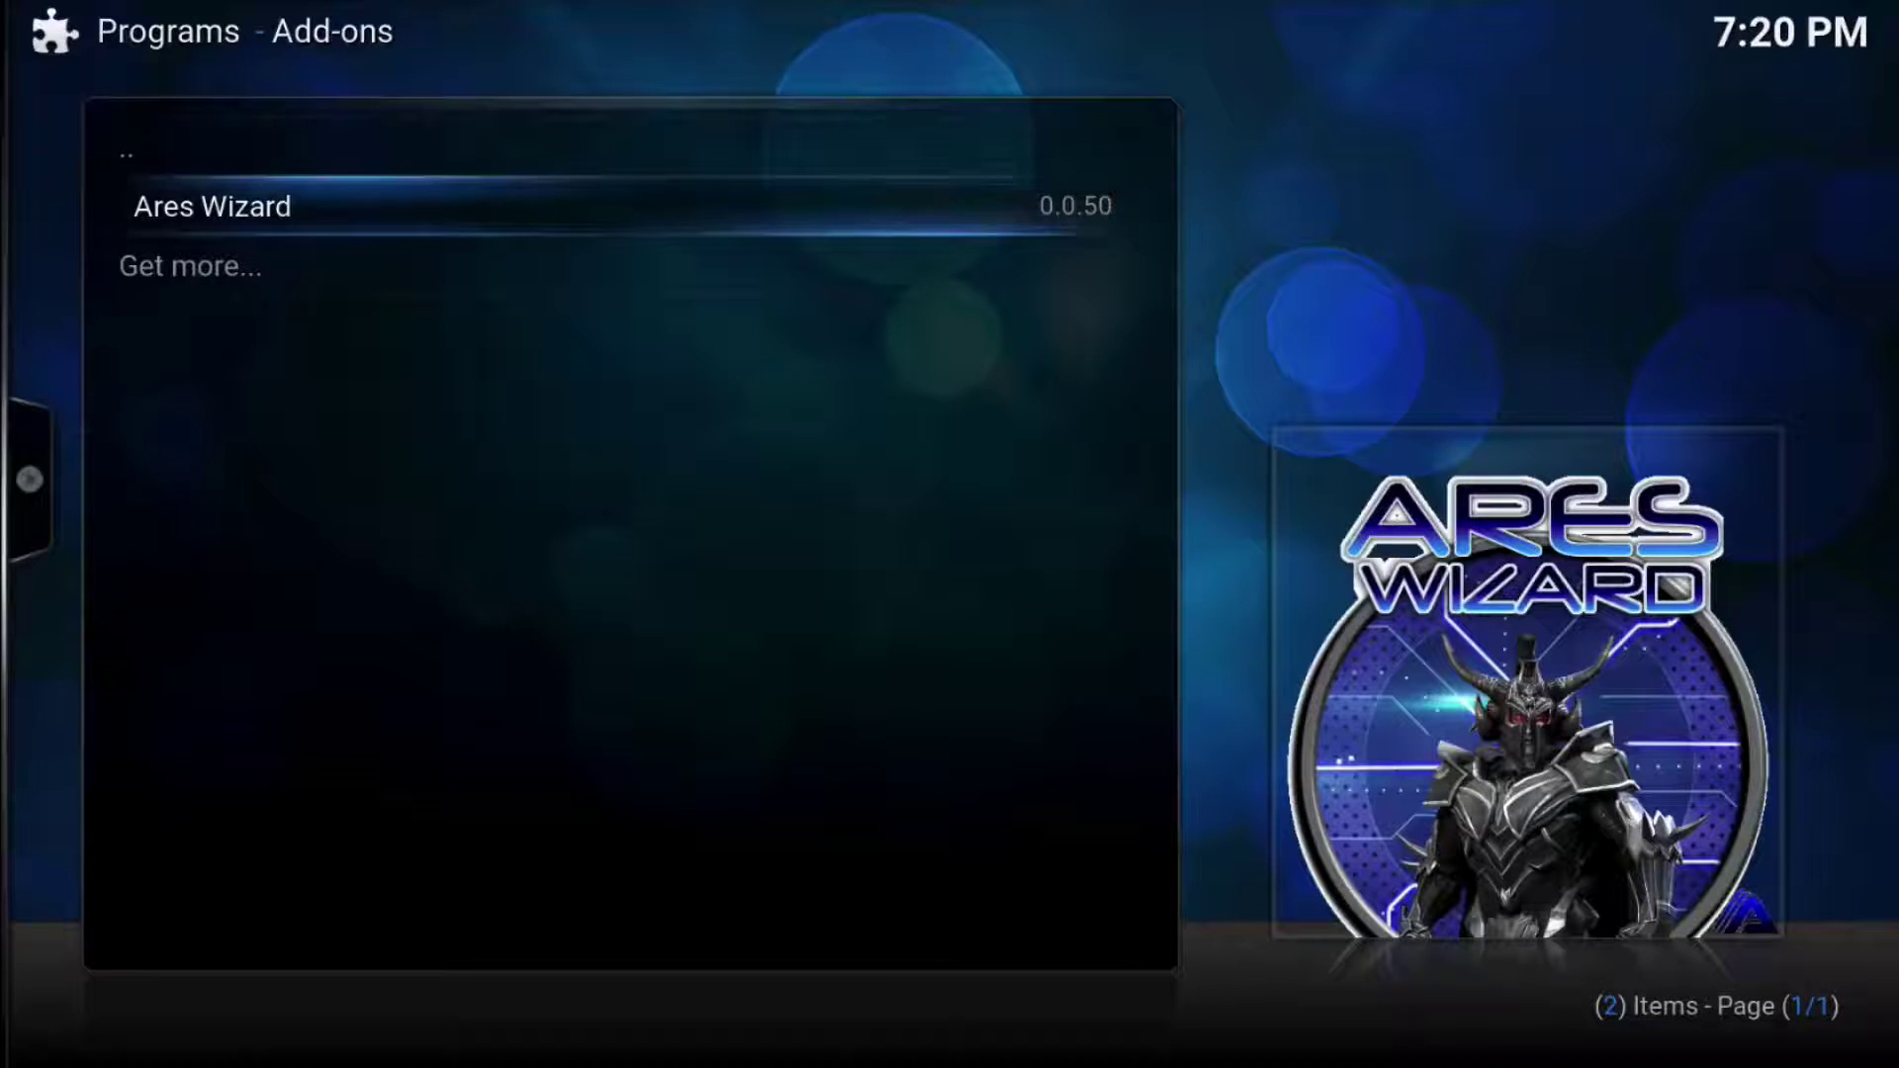
{"action": "key", "text": "Return"}
{"action": "key", "text": "Escape"}
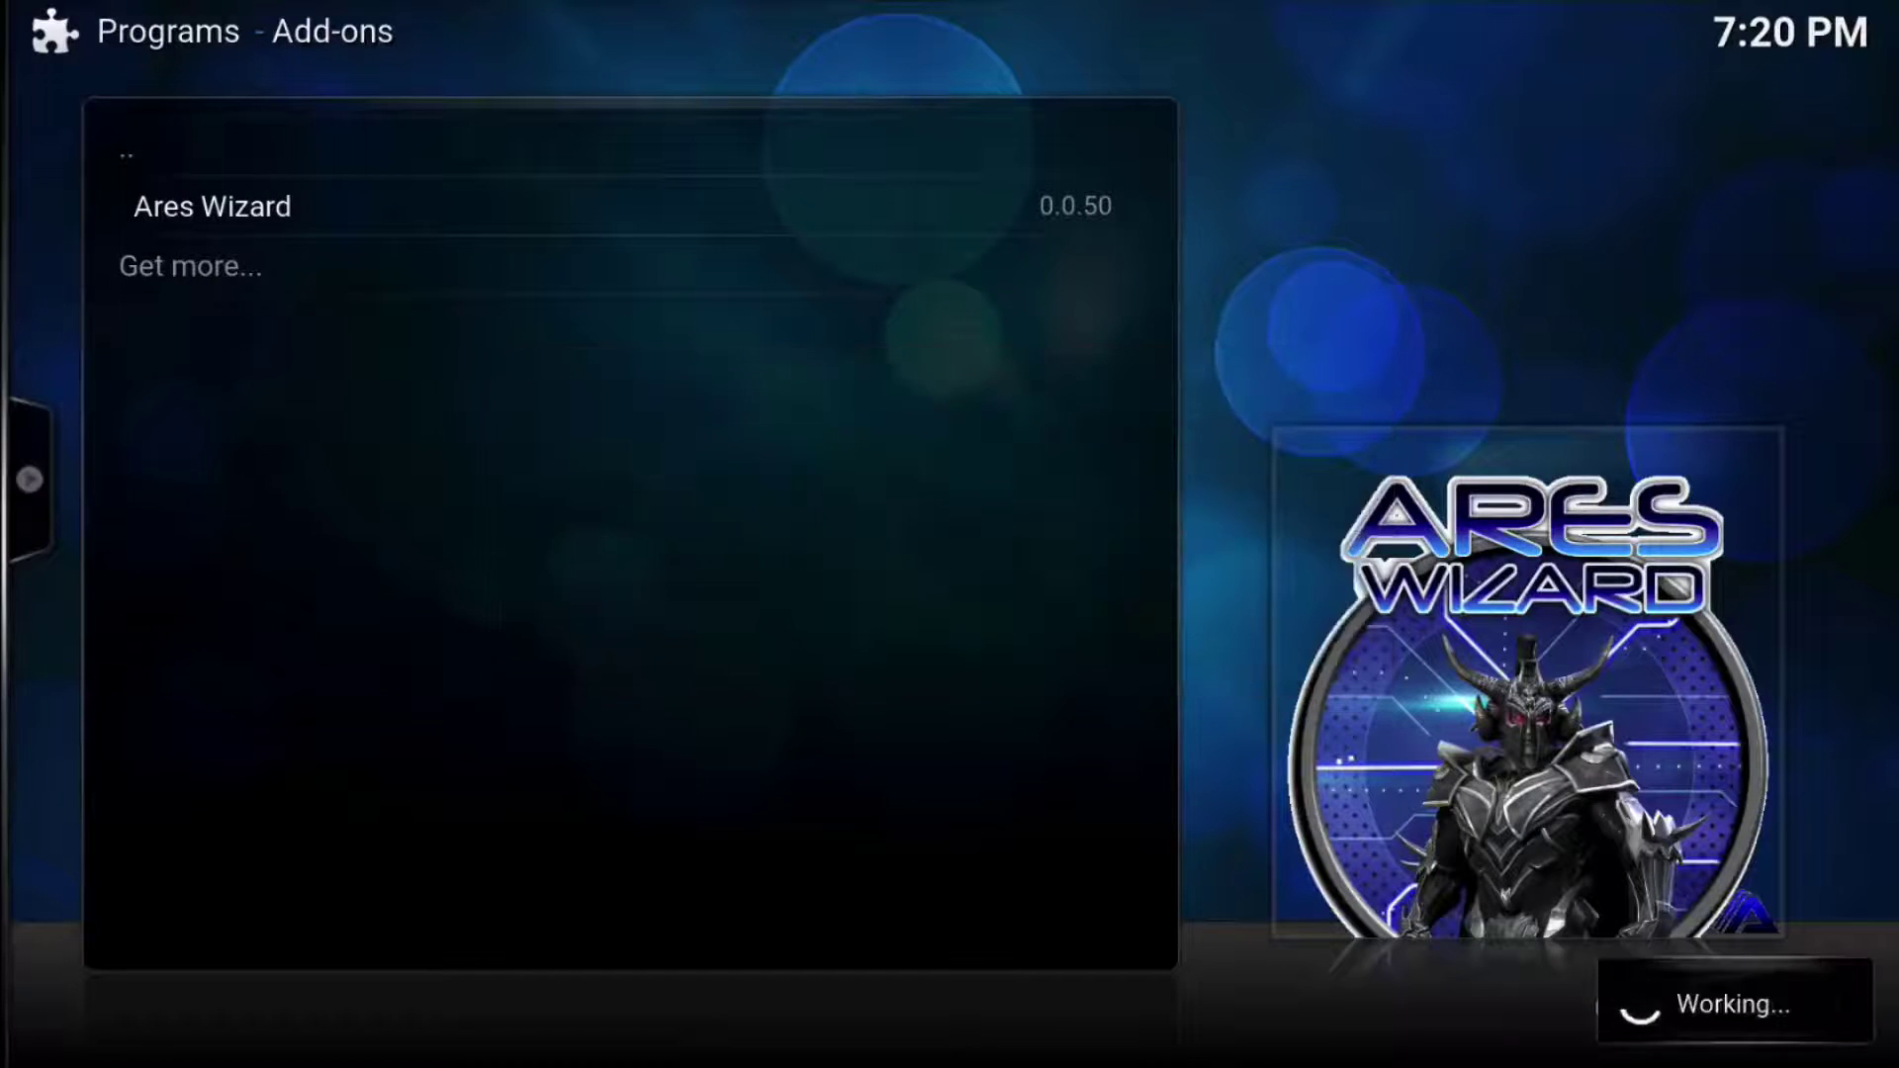
{"action": "key", "text": "Return"}
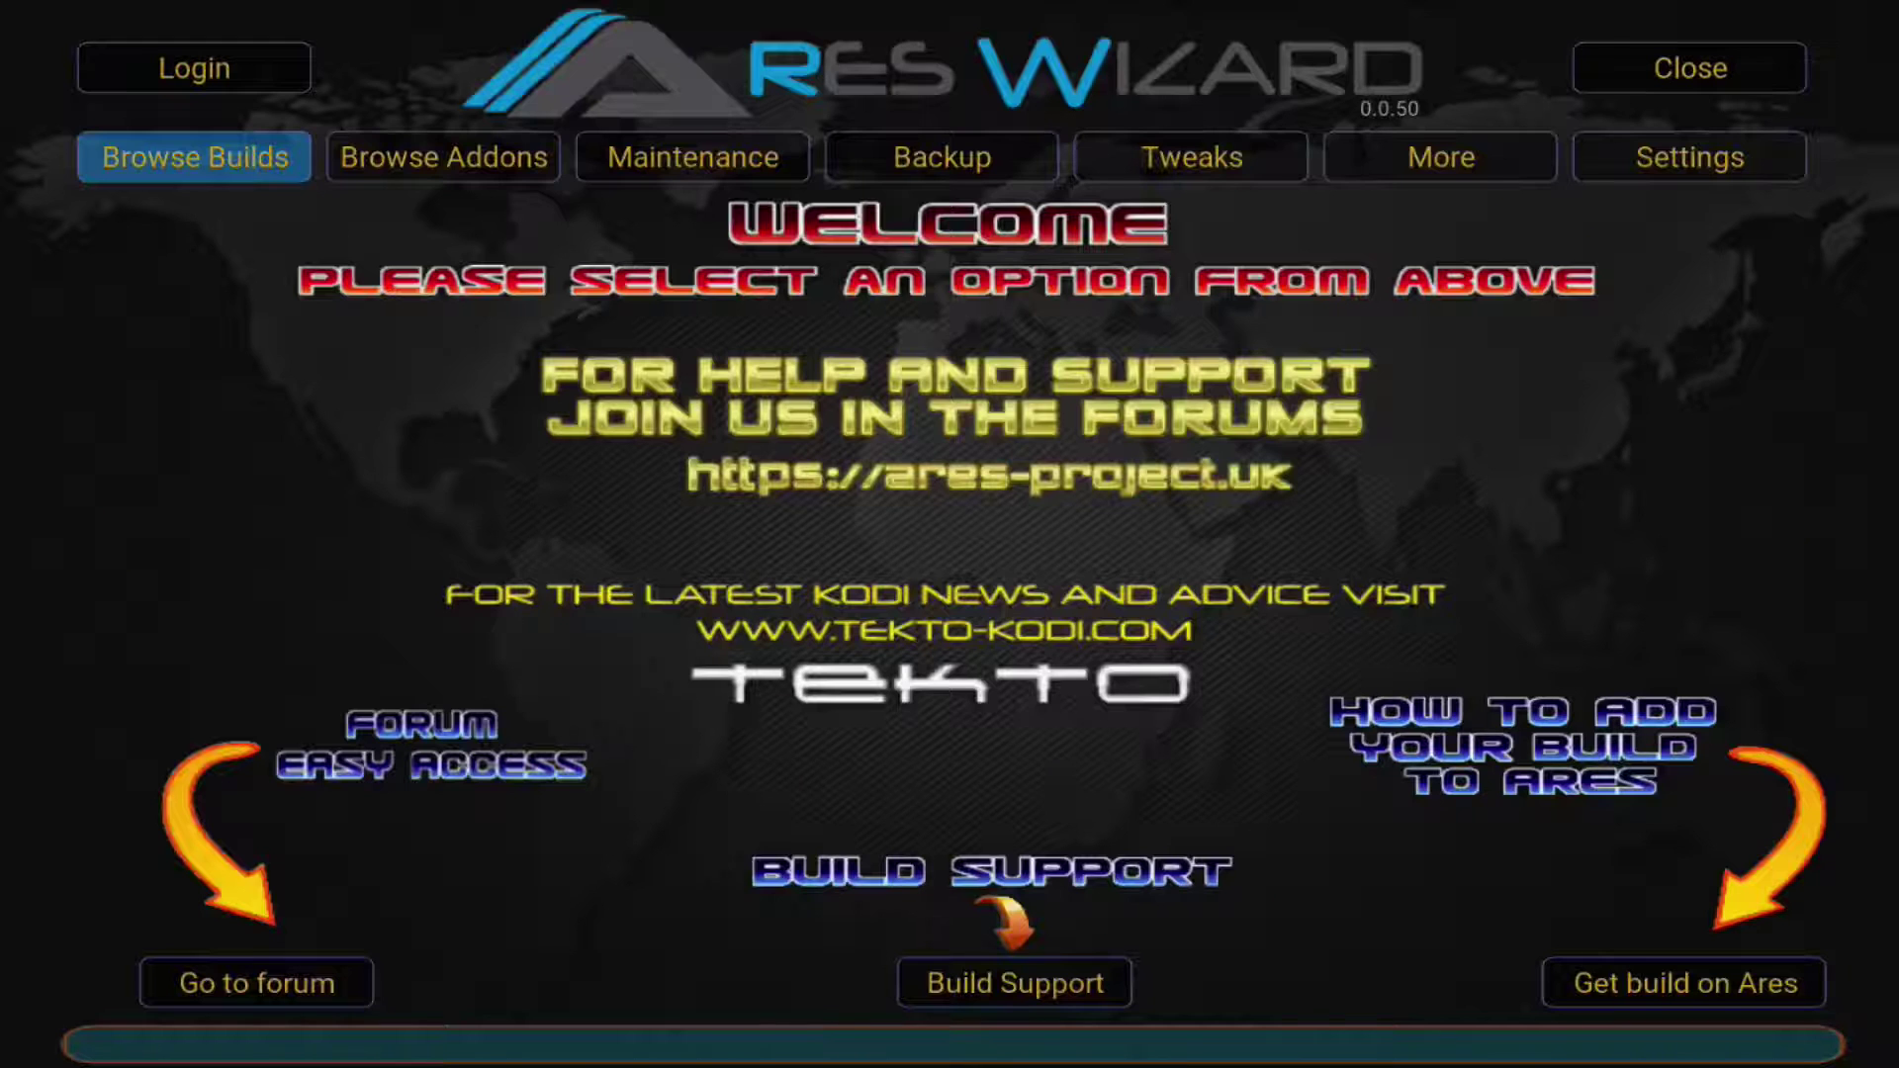
- Open the Tweaks section and review its options, including the Advanced Settings Wizard's explanation of the video cache
{"action": "key", "text": "Right"}
{"action": "key", "text": "Right"}
{"action": "key", "text": "Right"}
{"action": "key", "text": "Right"}
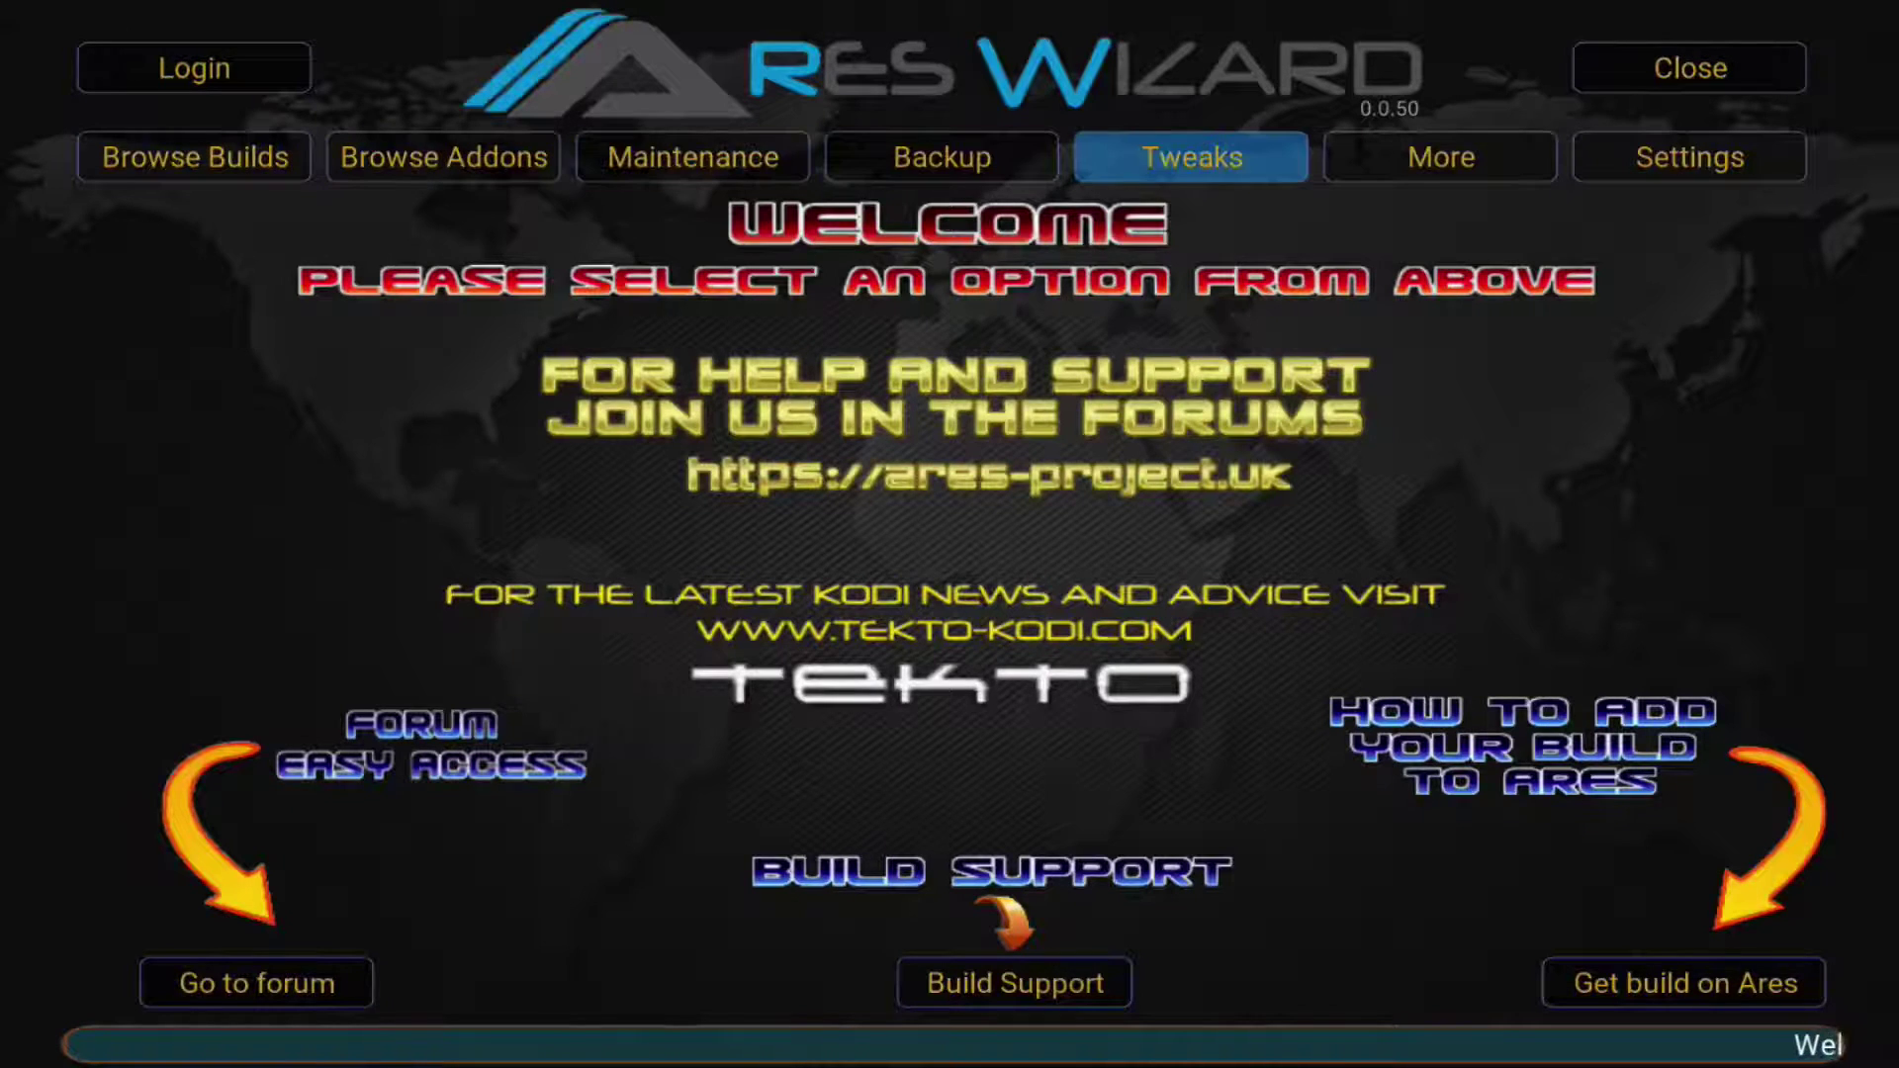
{"action": "key", "text": "Return"}
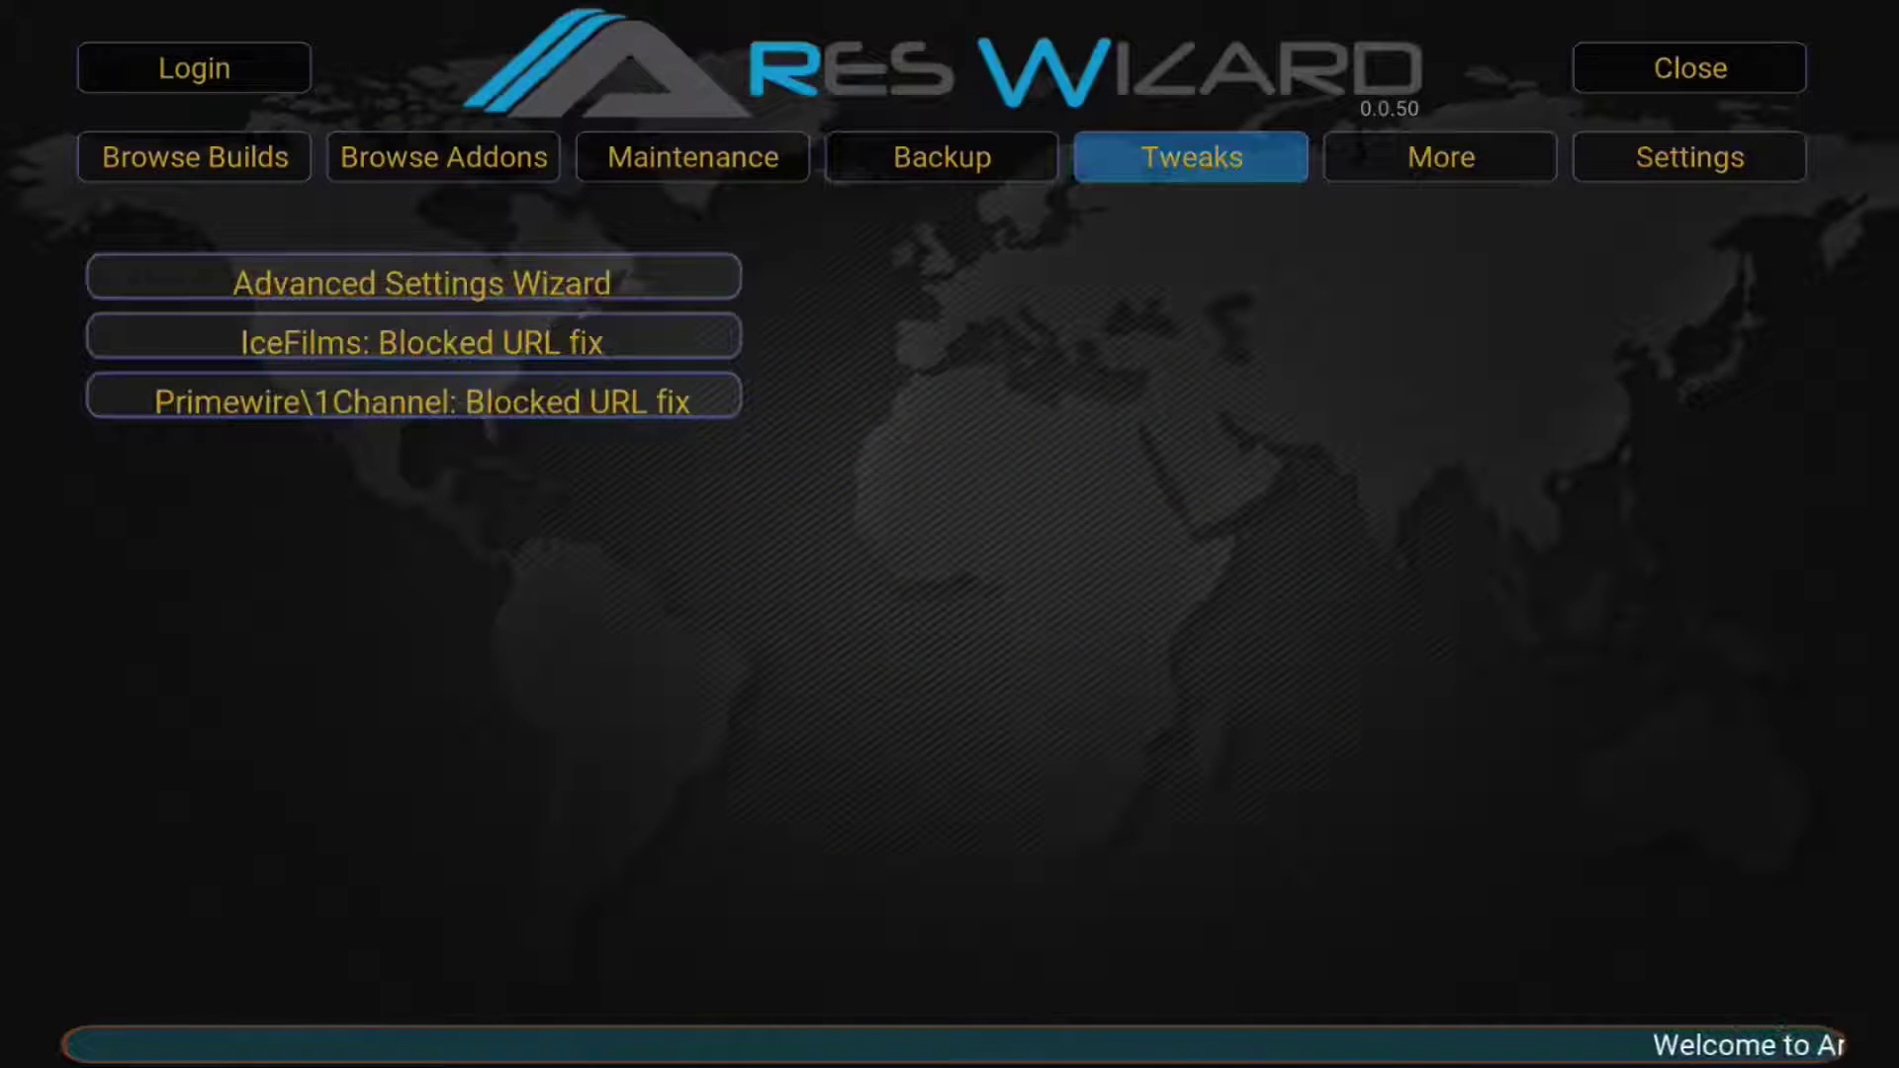
{"action": "key", "text": "Down"}
{"action": "key", "text": "Up"}
{"action": "key", "text": "Right"}
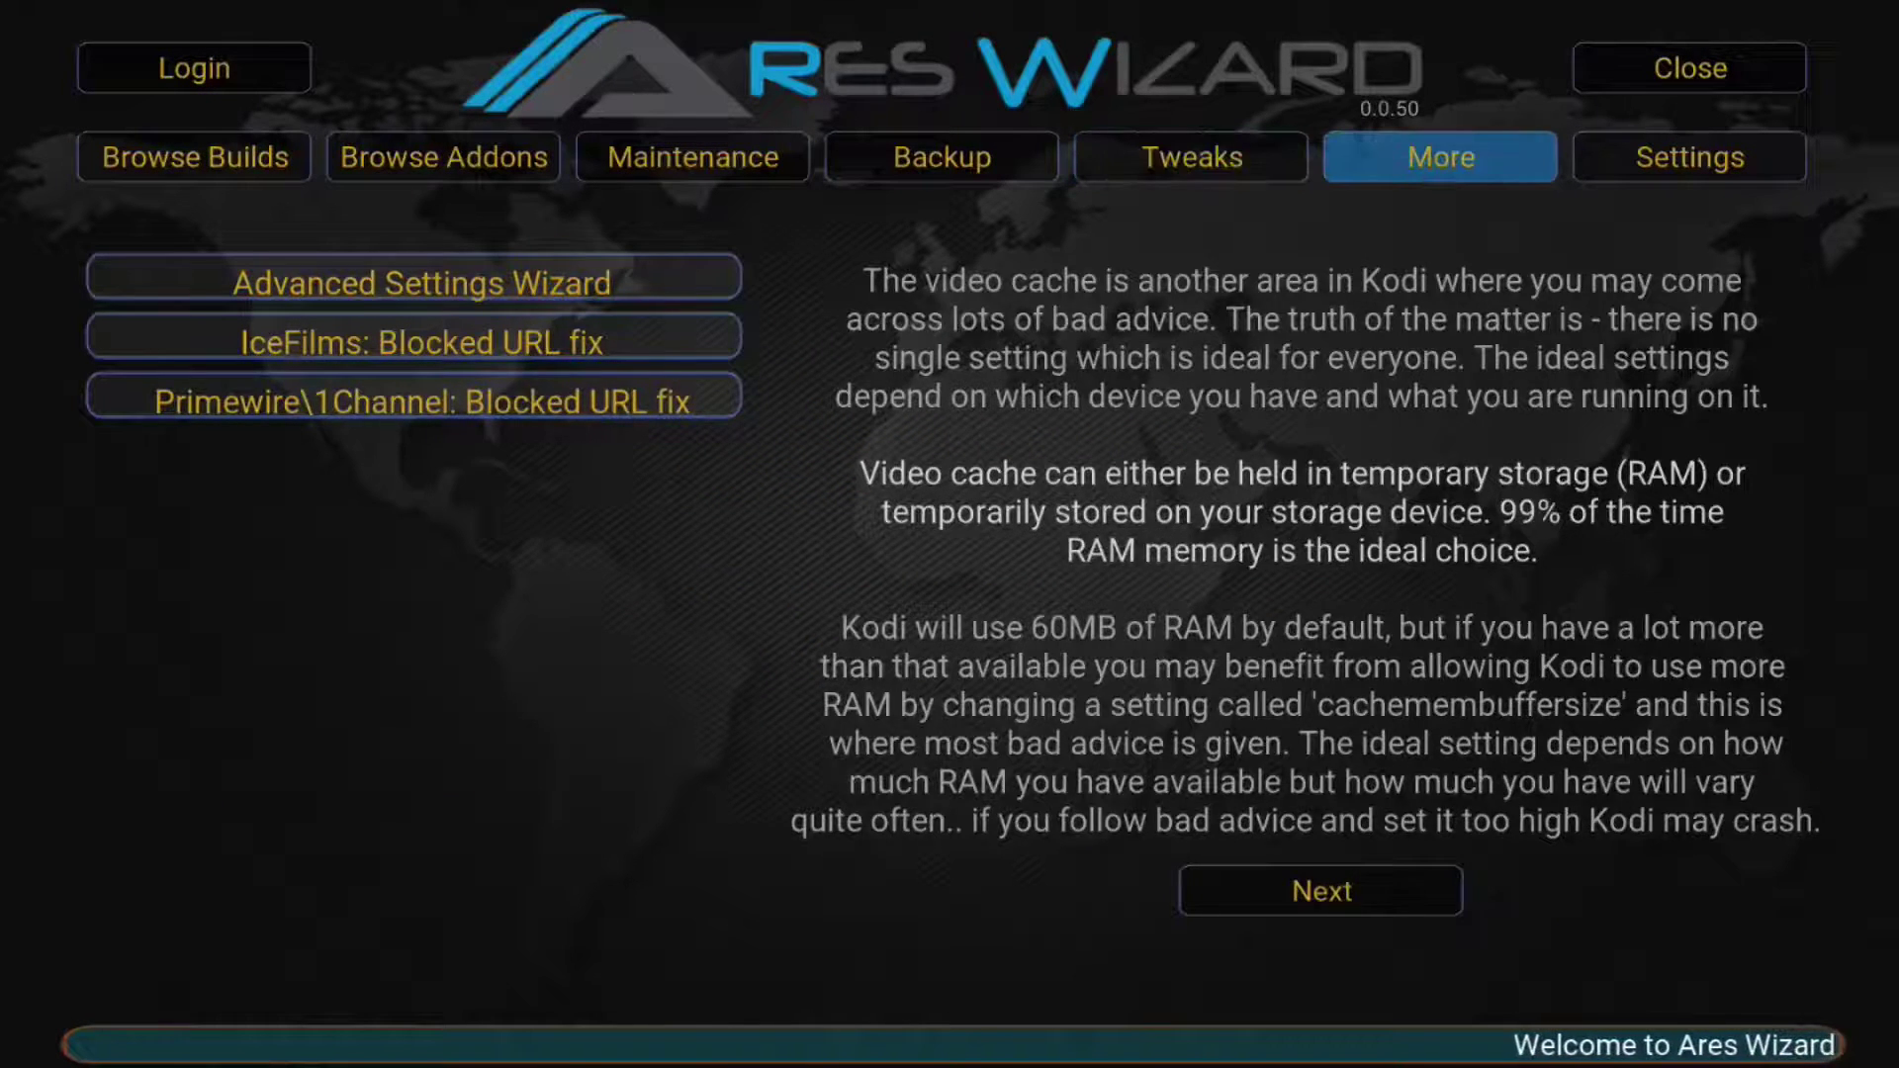
- Open the More section of Ares Wizard and review its system, log, speed test and reset options
{"action": "key", "text": "Return"}
{"action": "key", "text": "Down"}
{"action": "key", "text": "Up"}
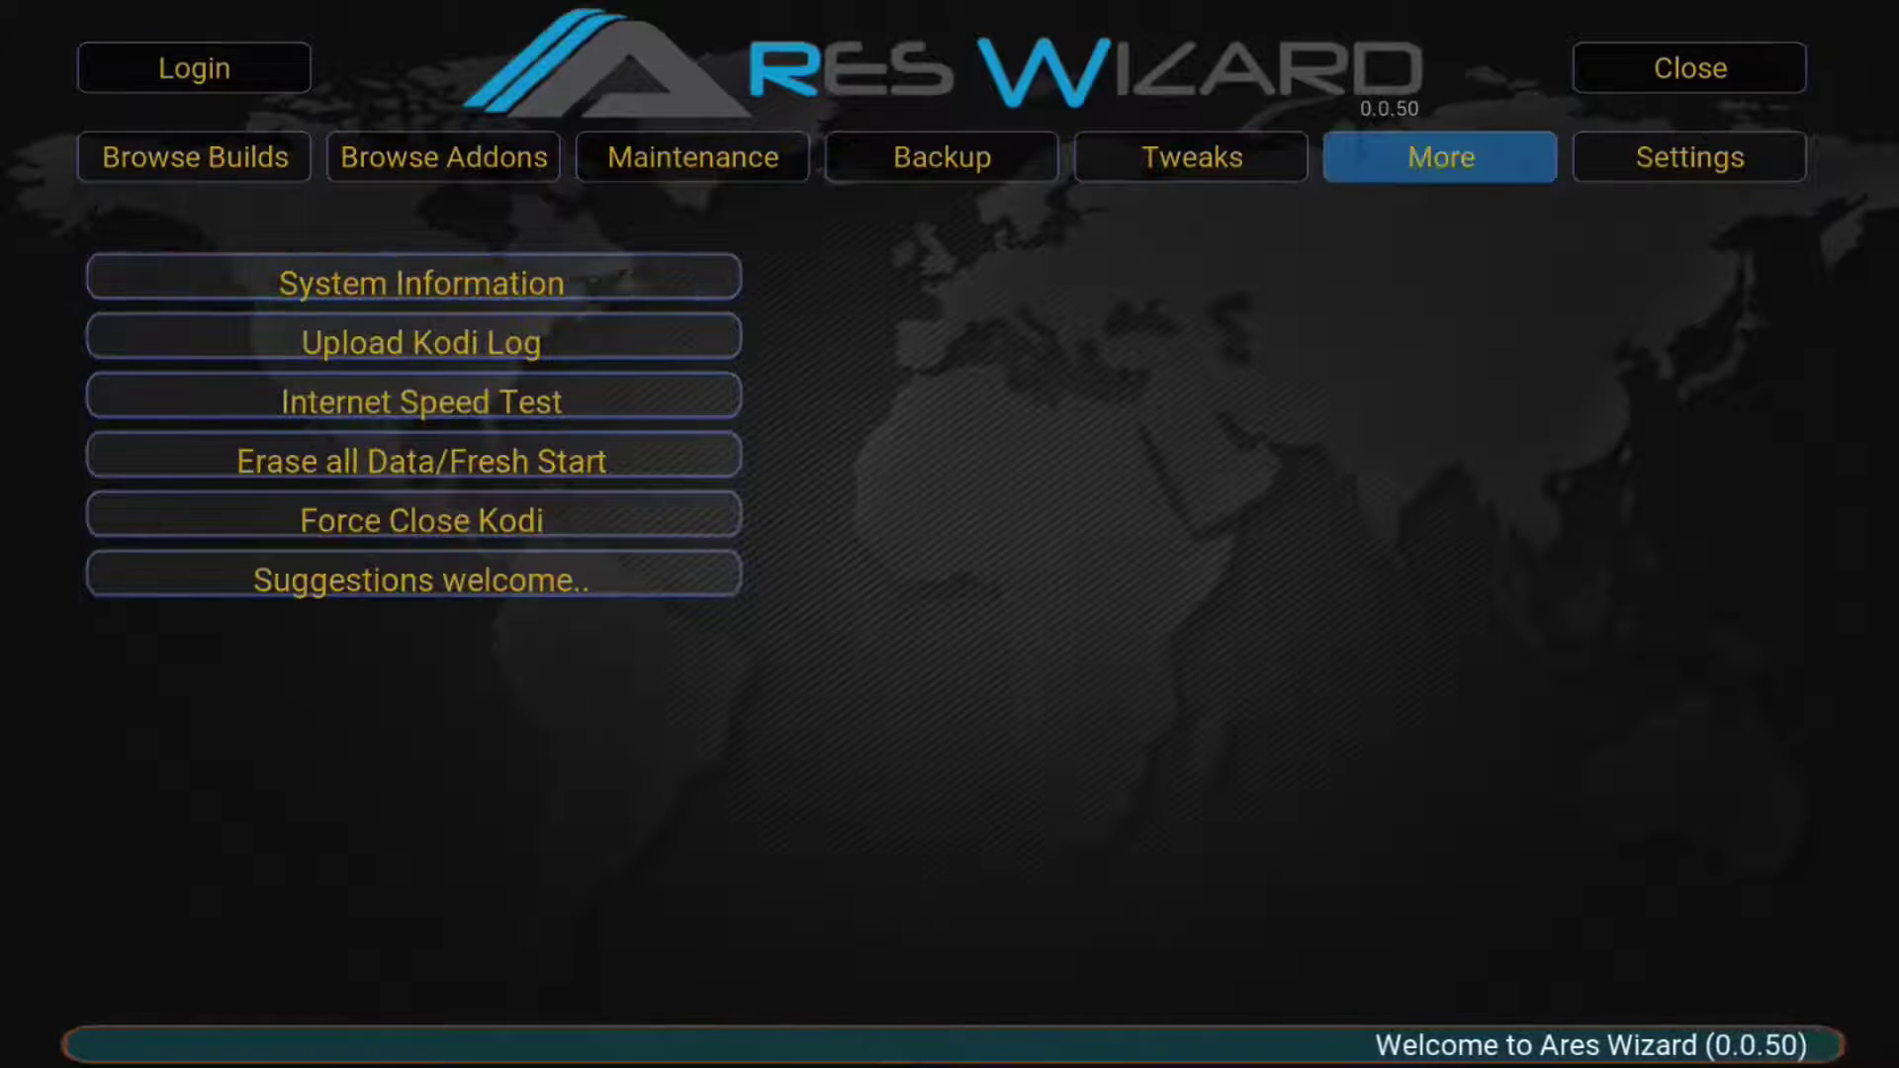
- Open the Ares Wizard settings, look through their categories including Debug, and close them without changing anything
{"action": "key", "text": "Right"}
{"action": "key", "text": "Return"}
{"action": "key", "text": "Left"}
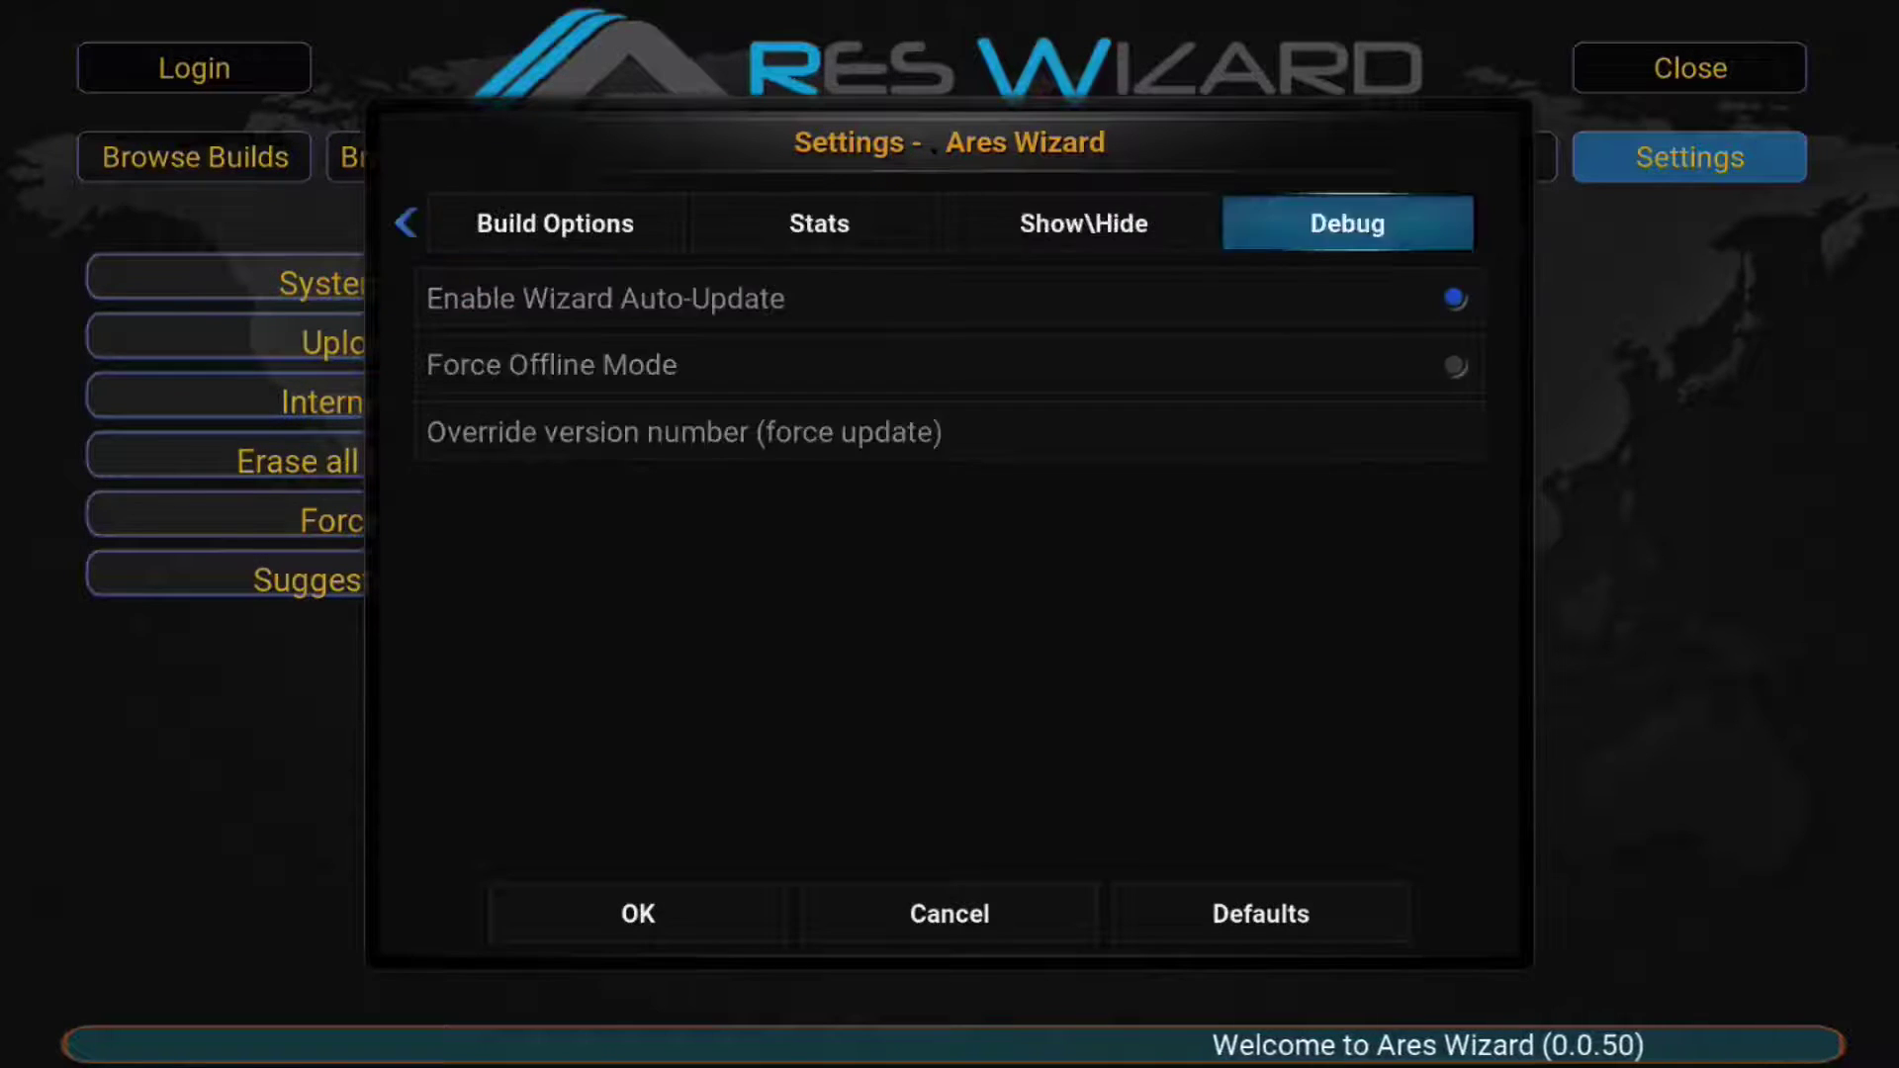
{"action": "key", "text": "Left"}
{"action": "key", "text": "Left"}
{"action": "key", "text": "Left"}
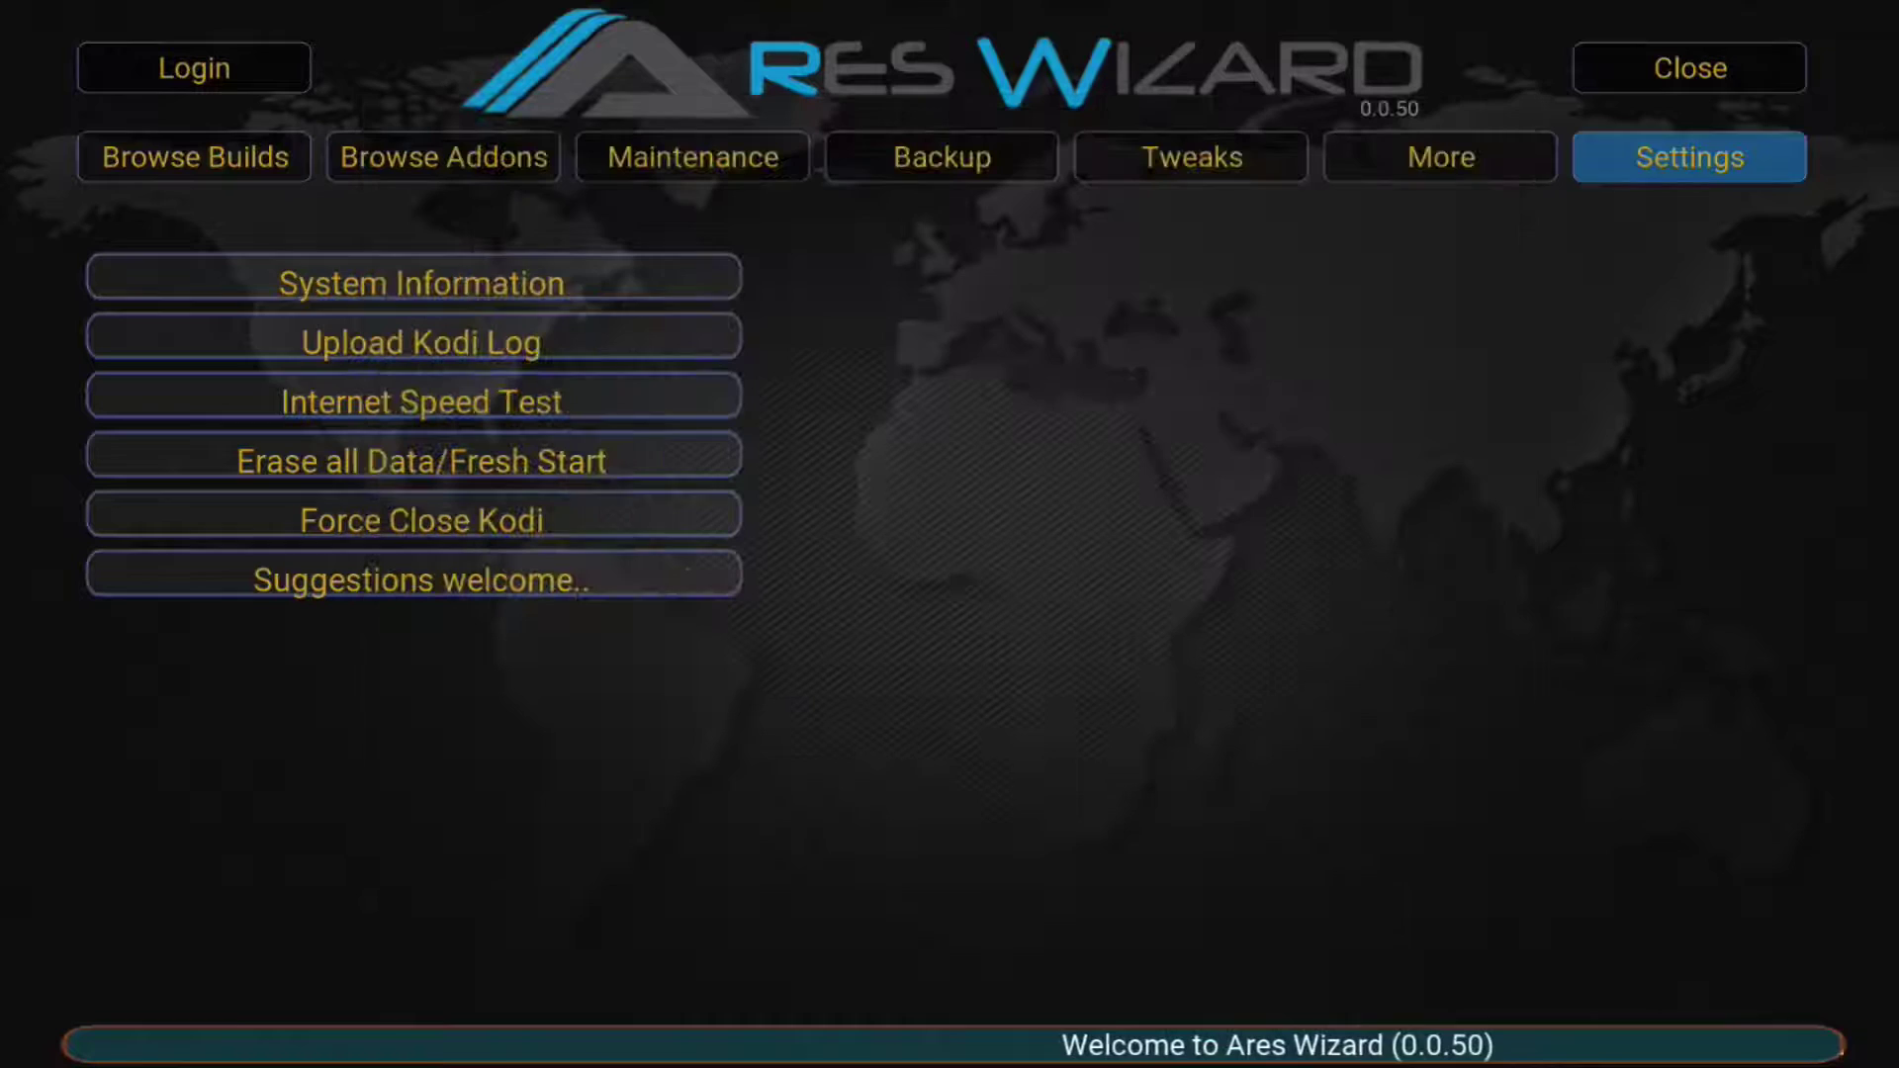
- Return to the Browse Builds section and load the list of all builds
{"action": "key", "text": "Down"}
{"action": "key", "text": "Down"}
{"action": "key", "text": "Up"}
{"action": "key", "text": "Up"}
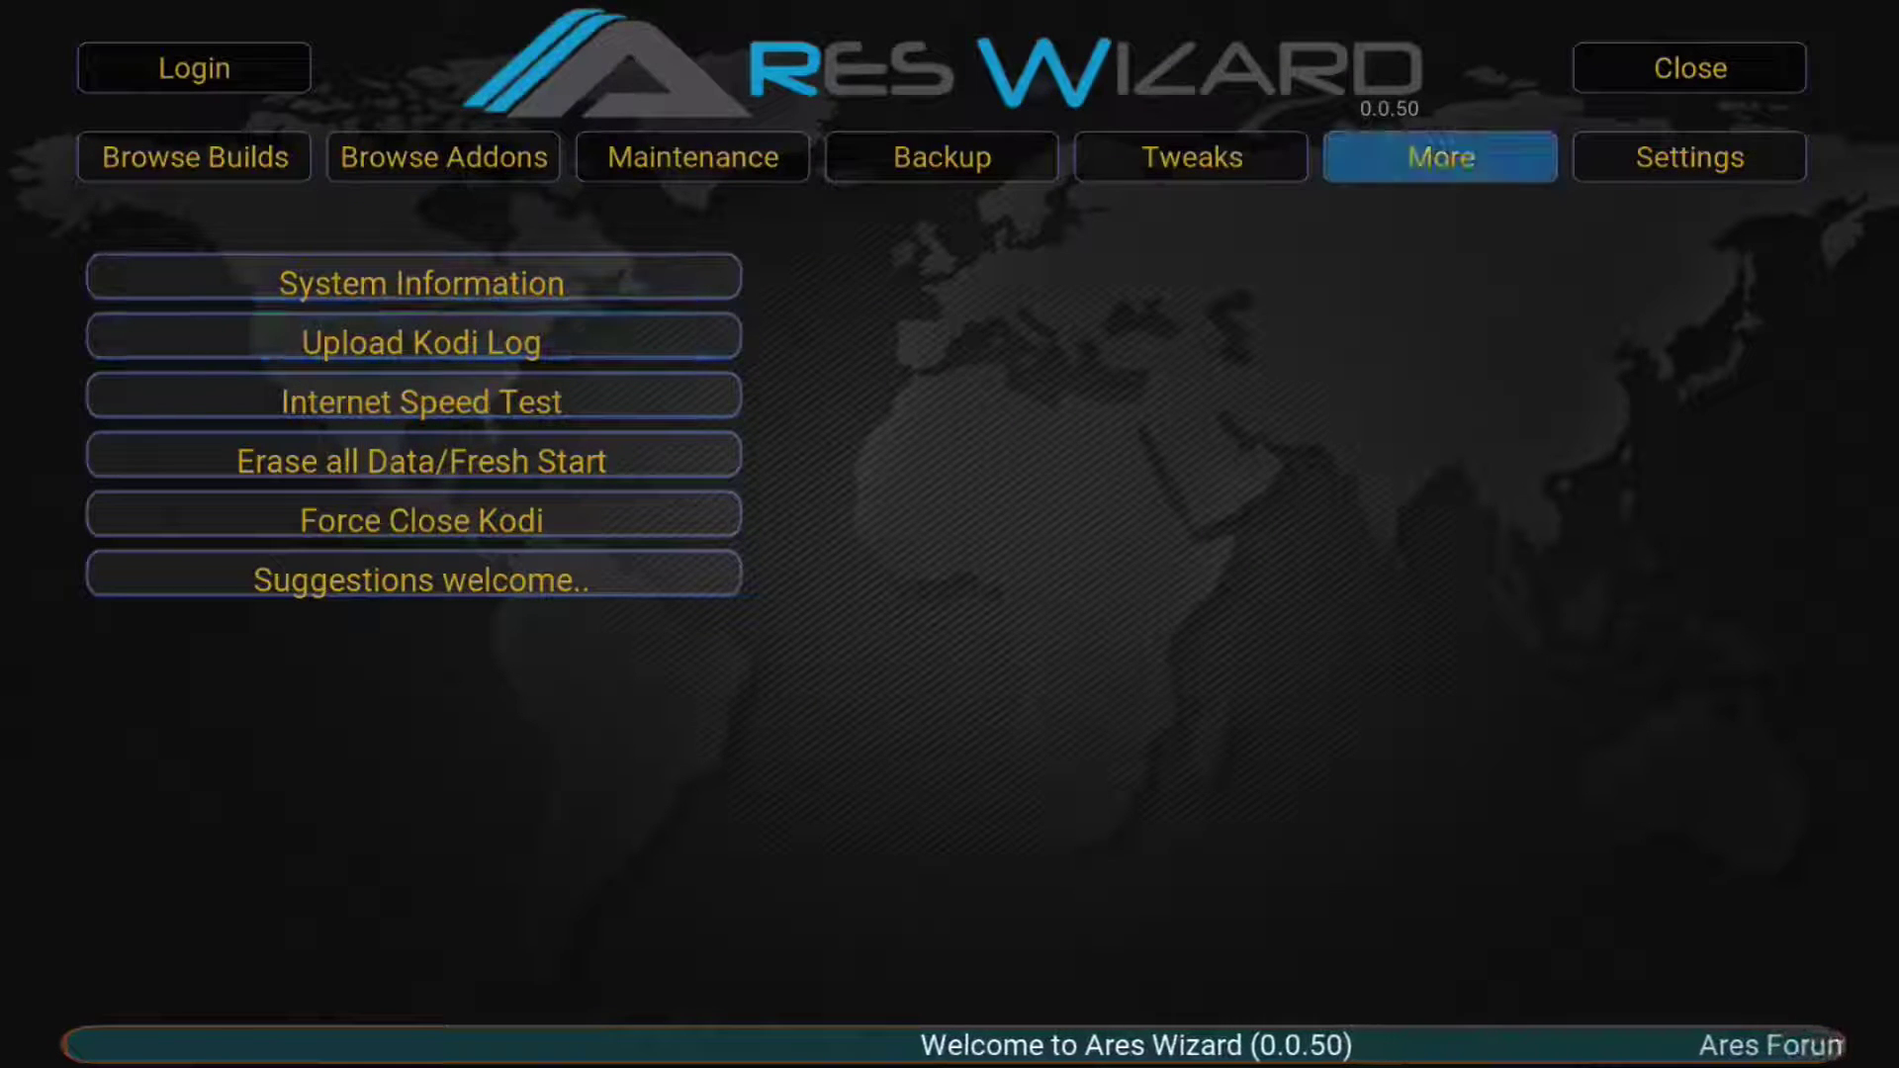
{"action": "key", "text": "Left"}
{"action": "key", "text": "Left"}
{"action": "key", "text": "Left"}
{"action": "key", "text": "Right"}
{"action": "key", "text": "Left"}
{"action": "key", "text": "Left"}
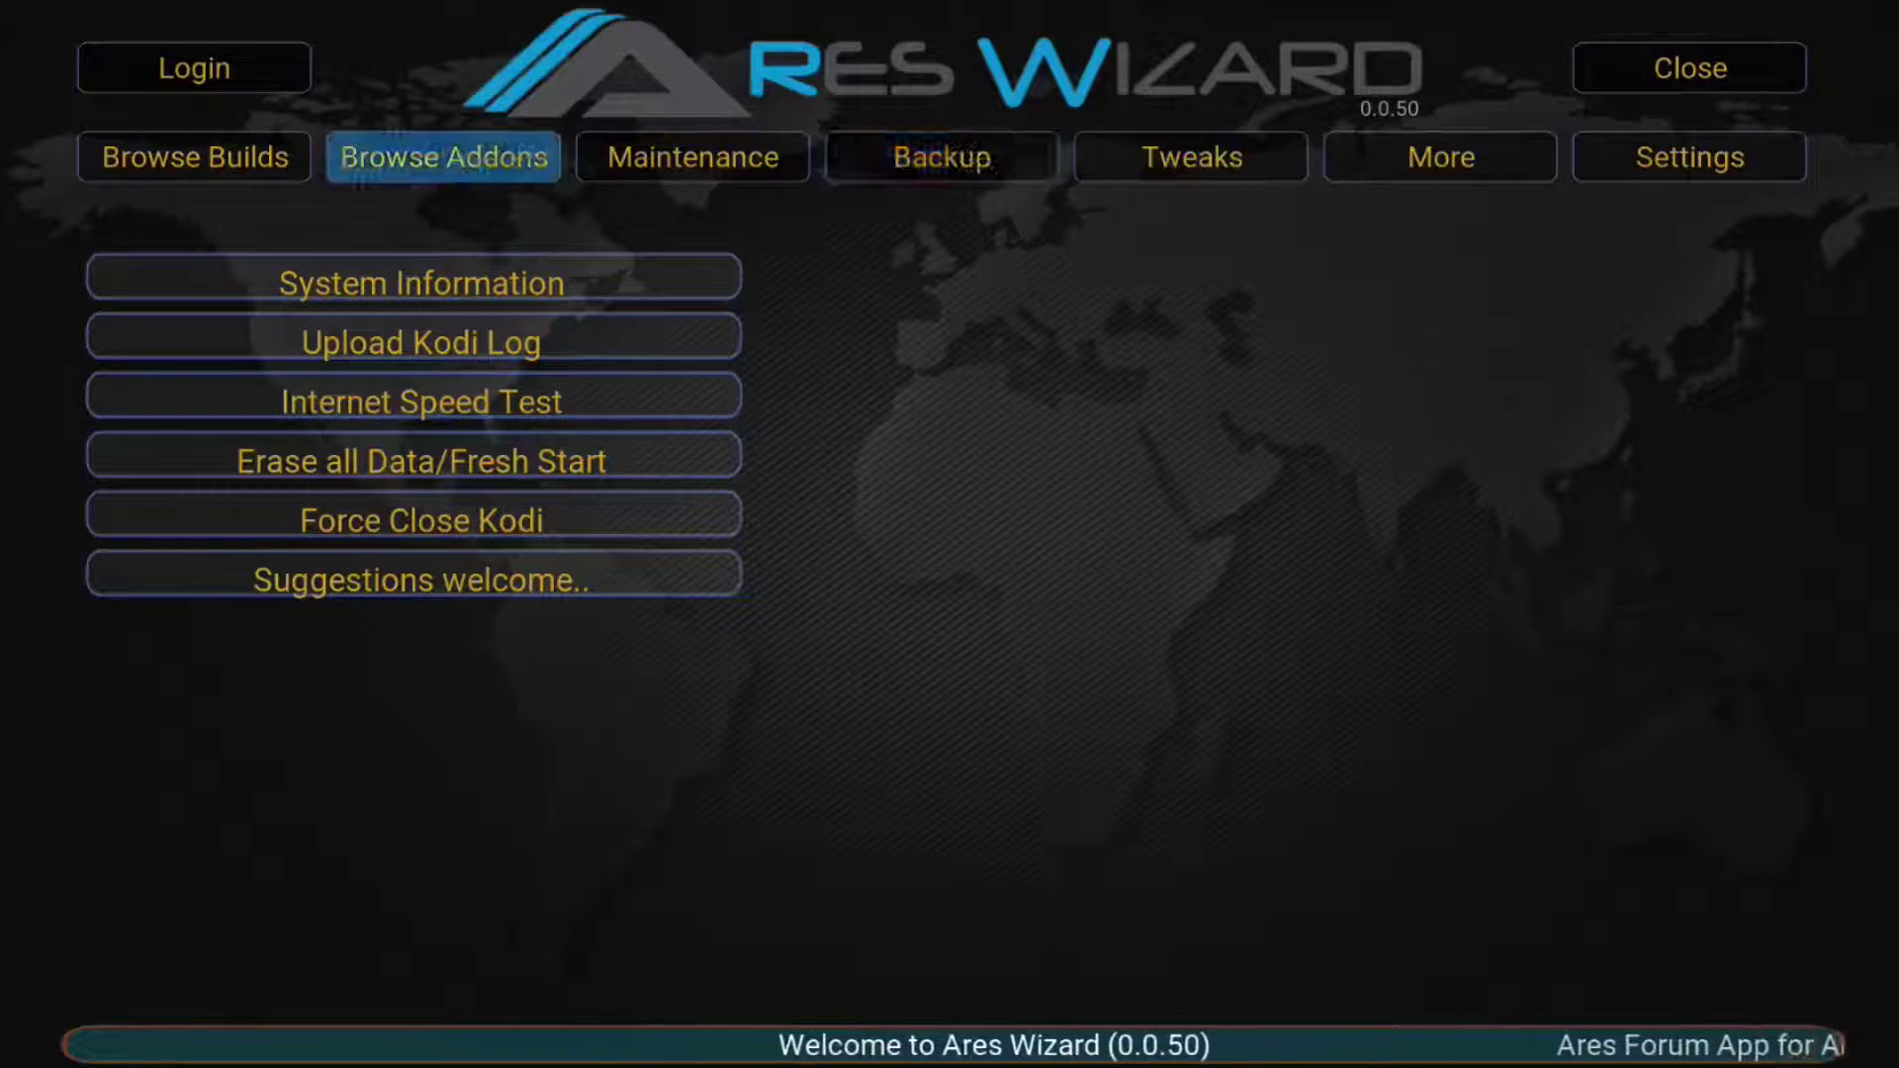
{"action": "key", "text": "Left"}
{"action": "key", "text": "Return"}
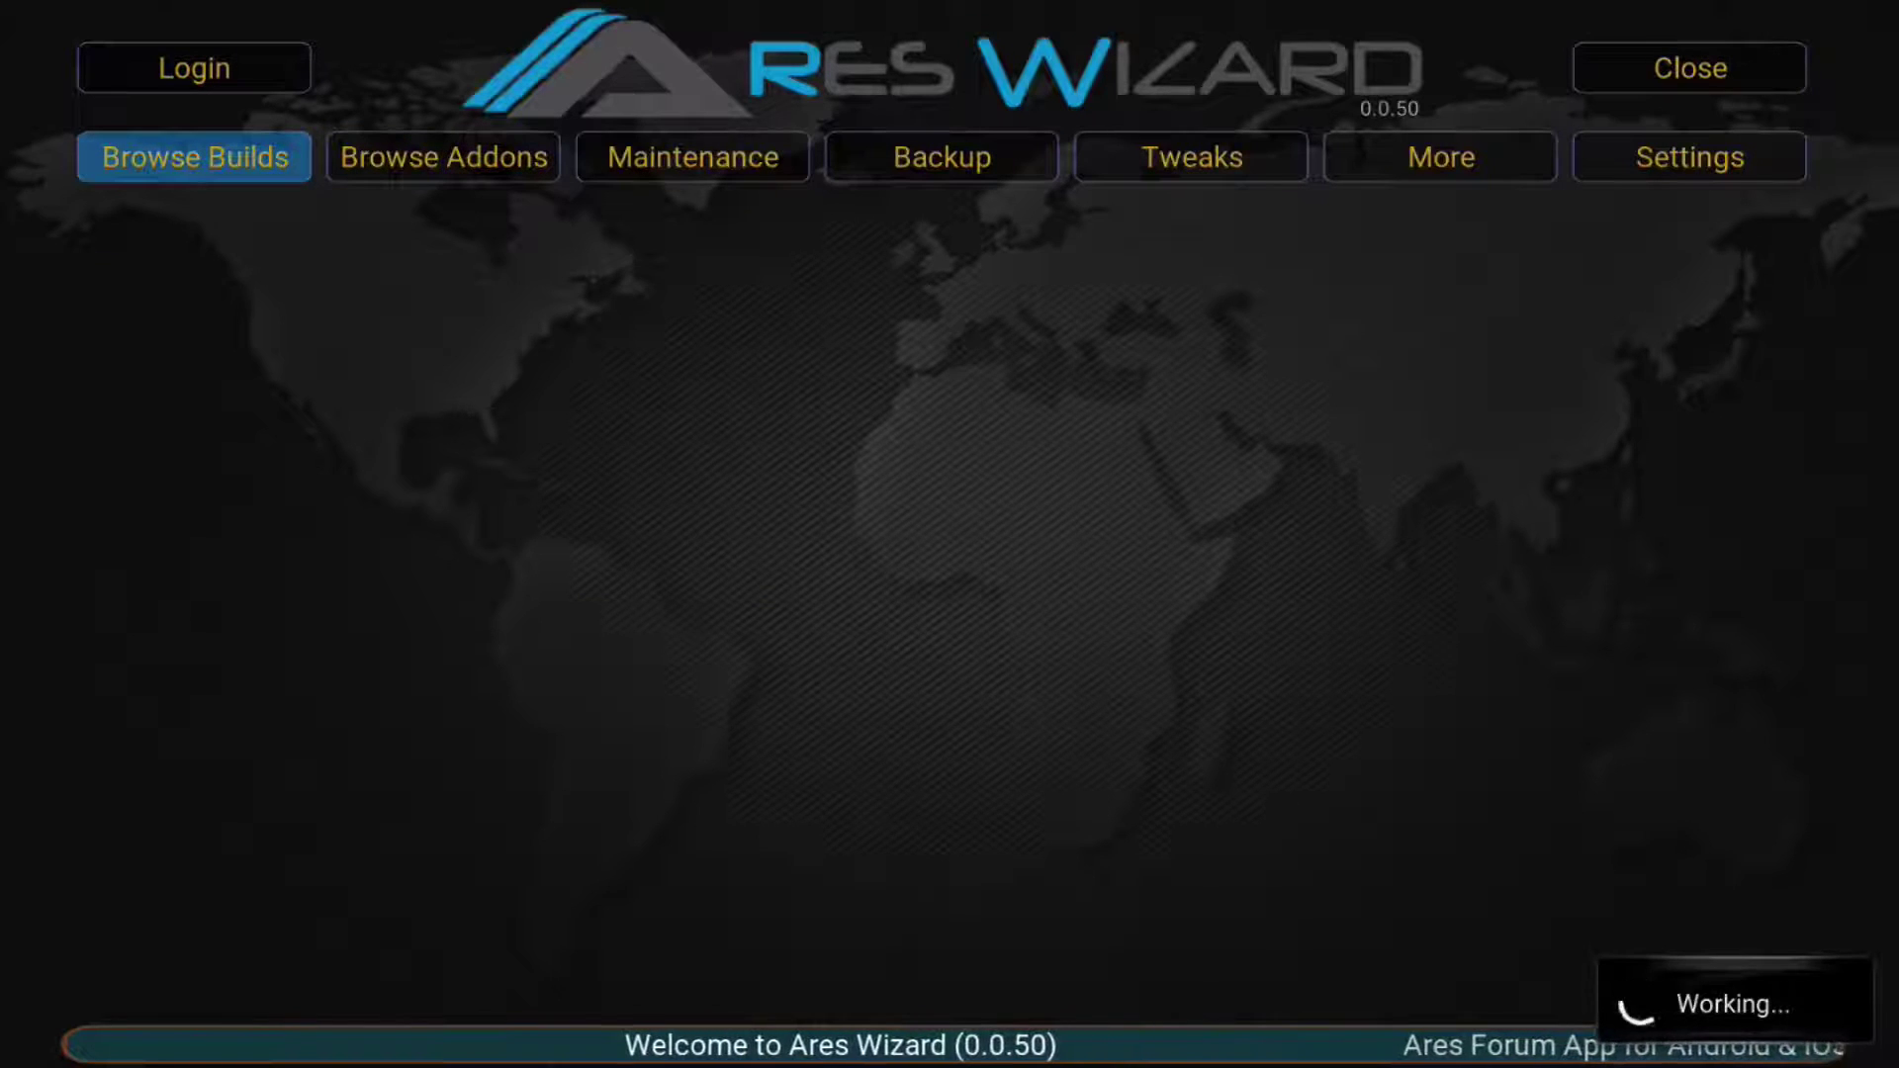
- Browse the All Builds list from The Ares Build to Tom B - Tomb Raider and examine the KODIUKTV Builds details
{"action": "key", "text": "Down"}
{"action": "key", "text": "Down"}
{"action": "key", "text": "Down"}
{"action": "key", "text": "Down"}
{"action": "key", "text": "Down"}
{"action": "key", "text": "Down"}
{"action": "key", "text": "Down"}
{"action": "key", "text": "Down"}
{"action": "key", "text": "Down"}
{"action": "key", "text": "Down"}
{"action": "key", "text": "Down"}
{"action": "key", "text": "Down"}
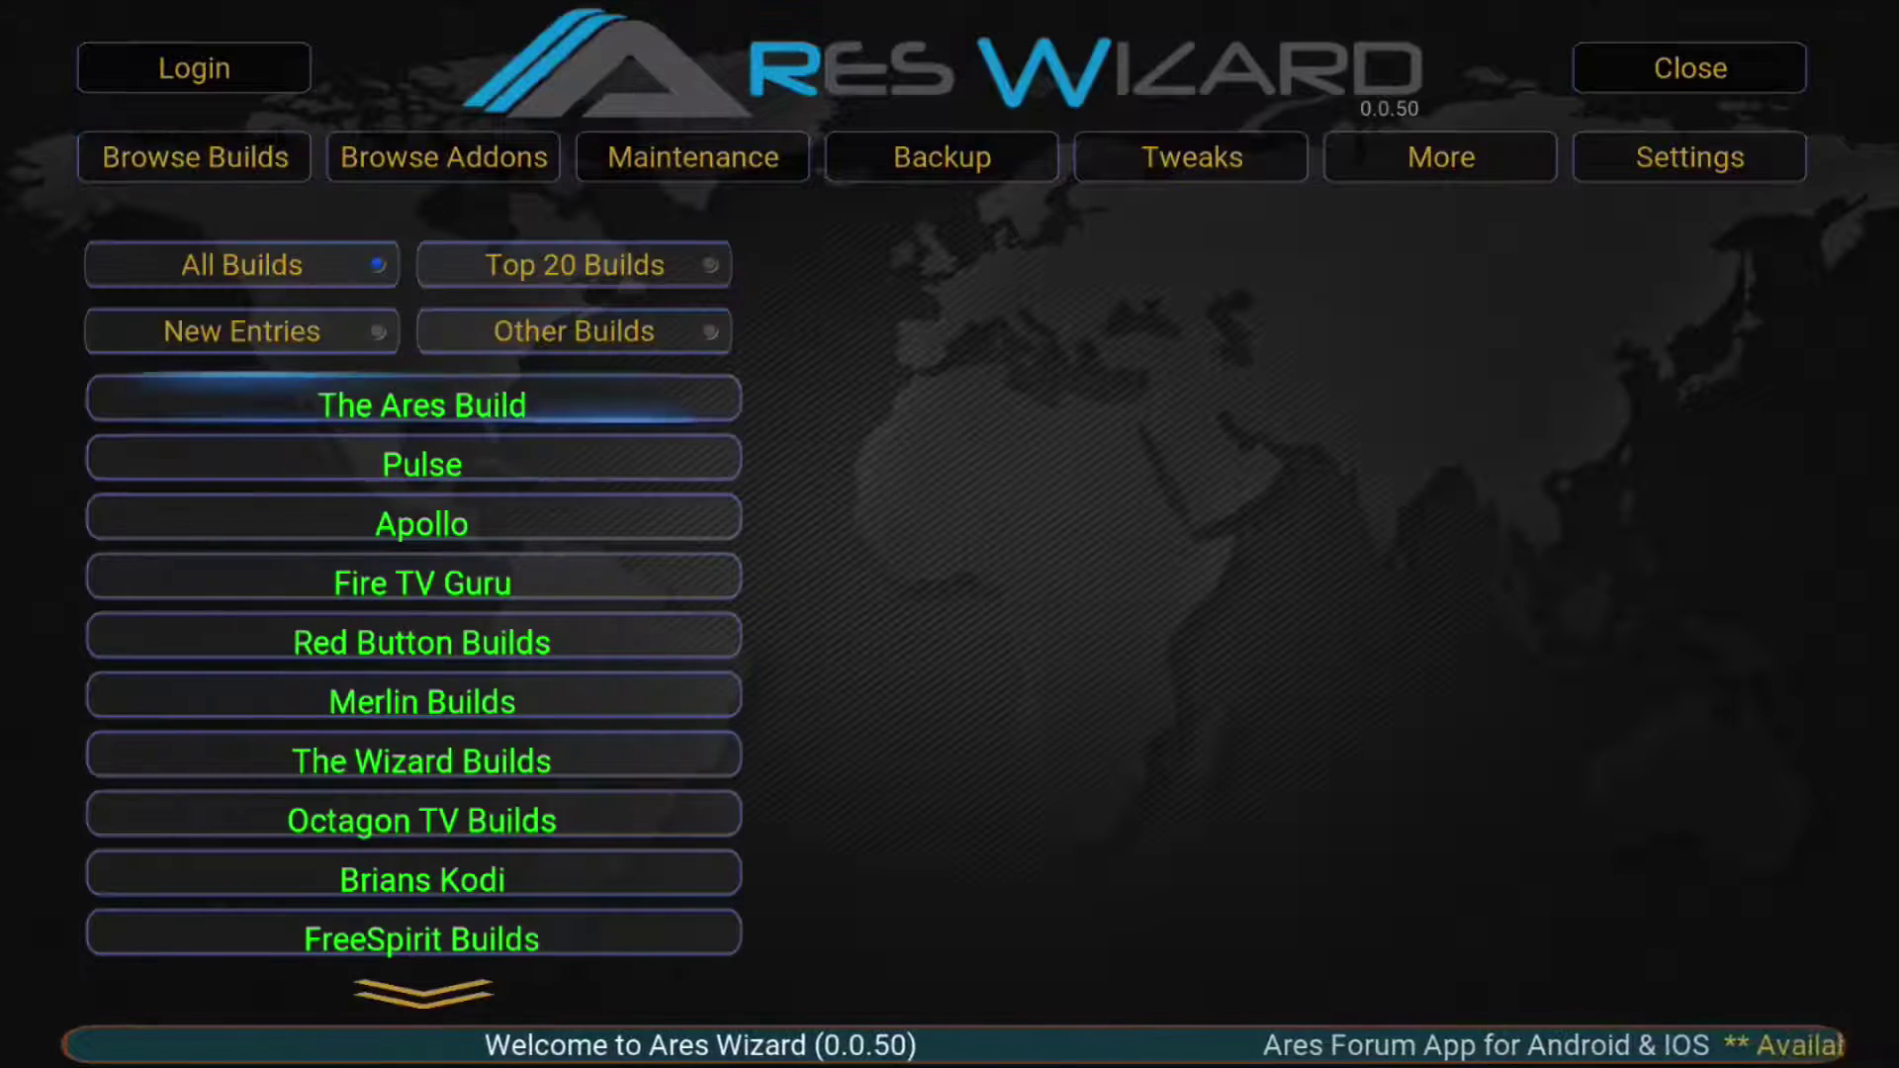
{"action": "key", "text": "Down"}
{"action": "key", "text": "Down"}
{"action": "key", "text": "Down"}
{"action": "key", "text": "Down"}
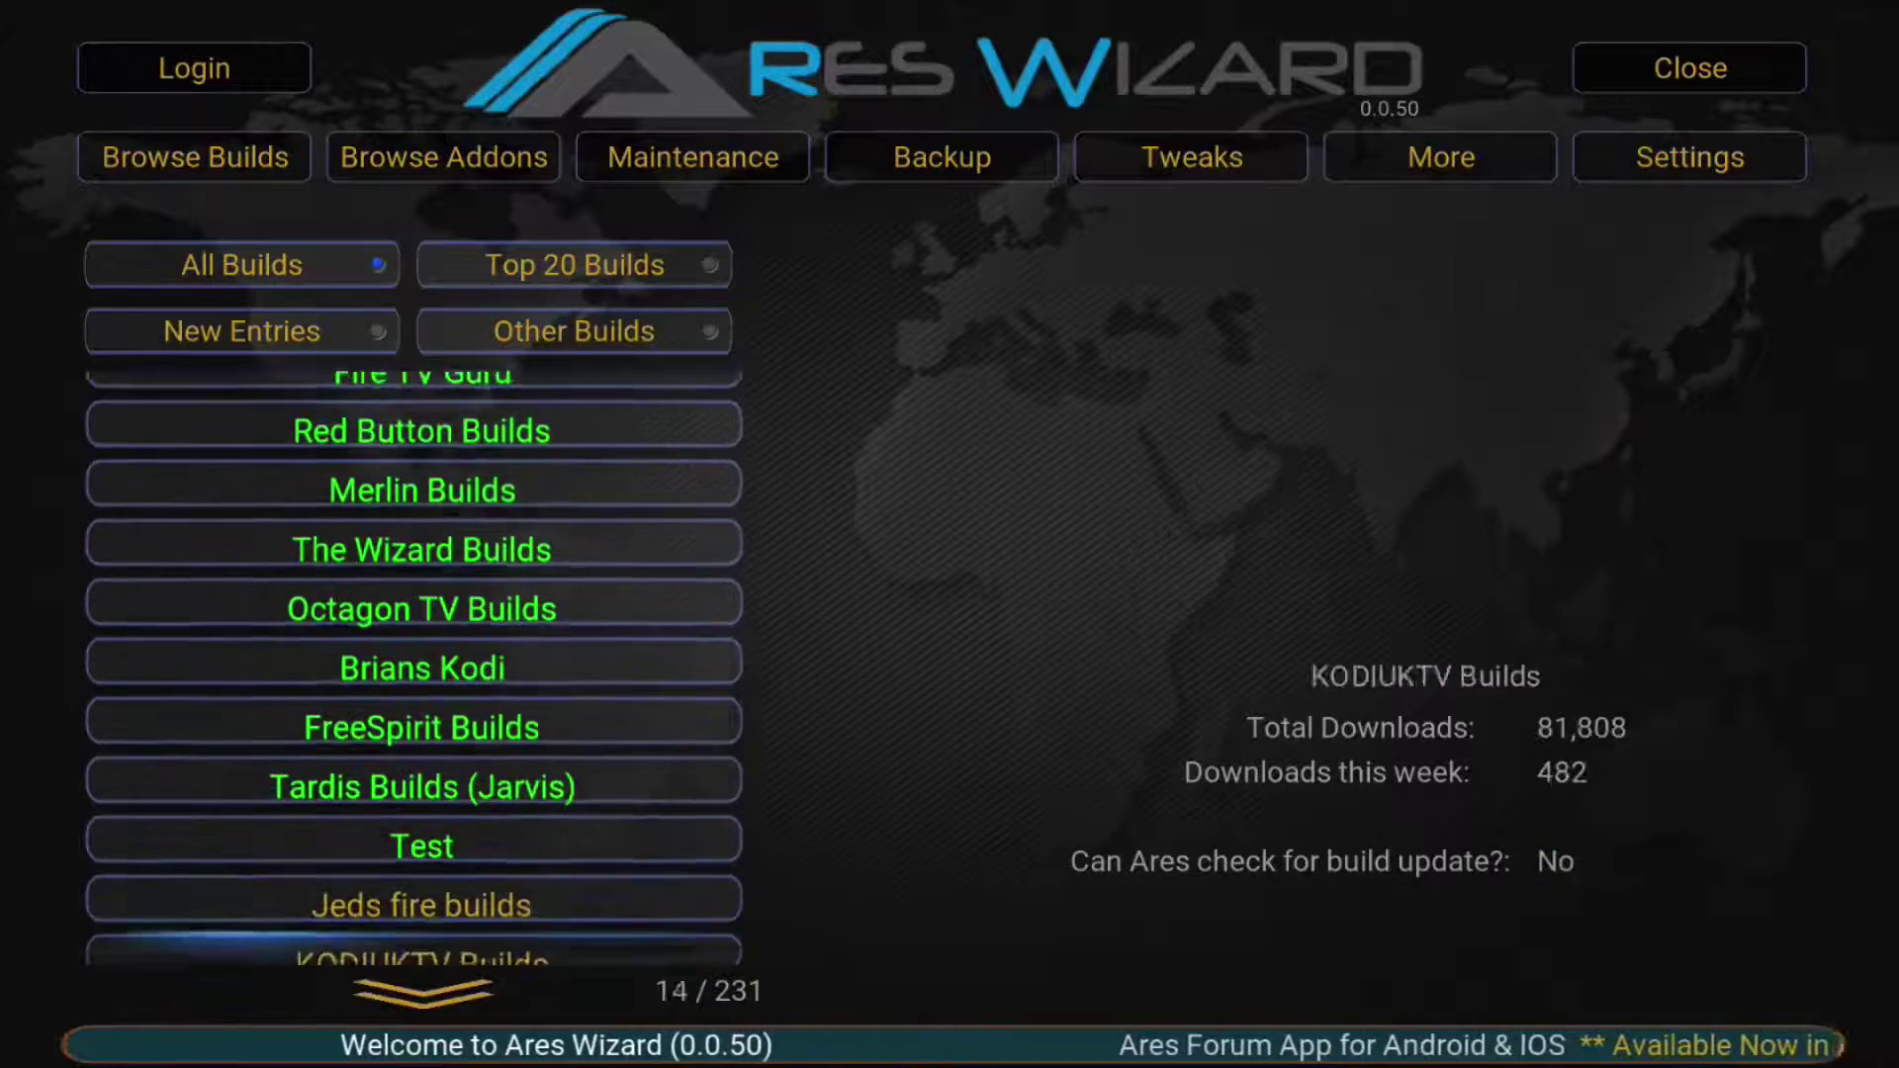
{"action": "key", "text": "Up"}
{"action": "key", "text": "Down"}
{"action": "key", "text": "Down"}
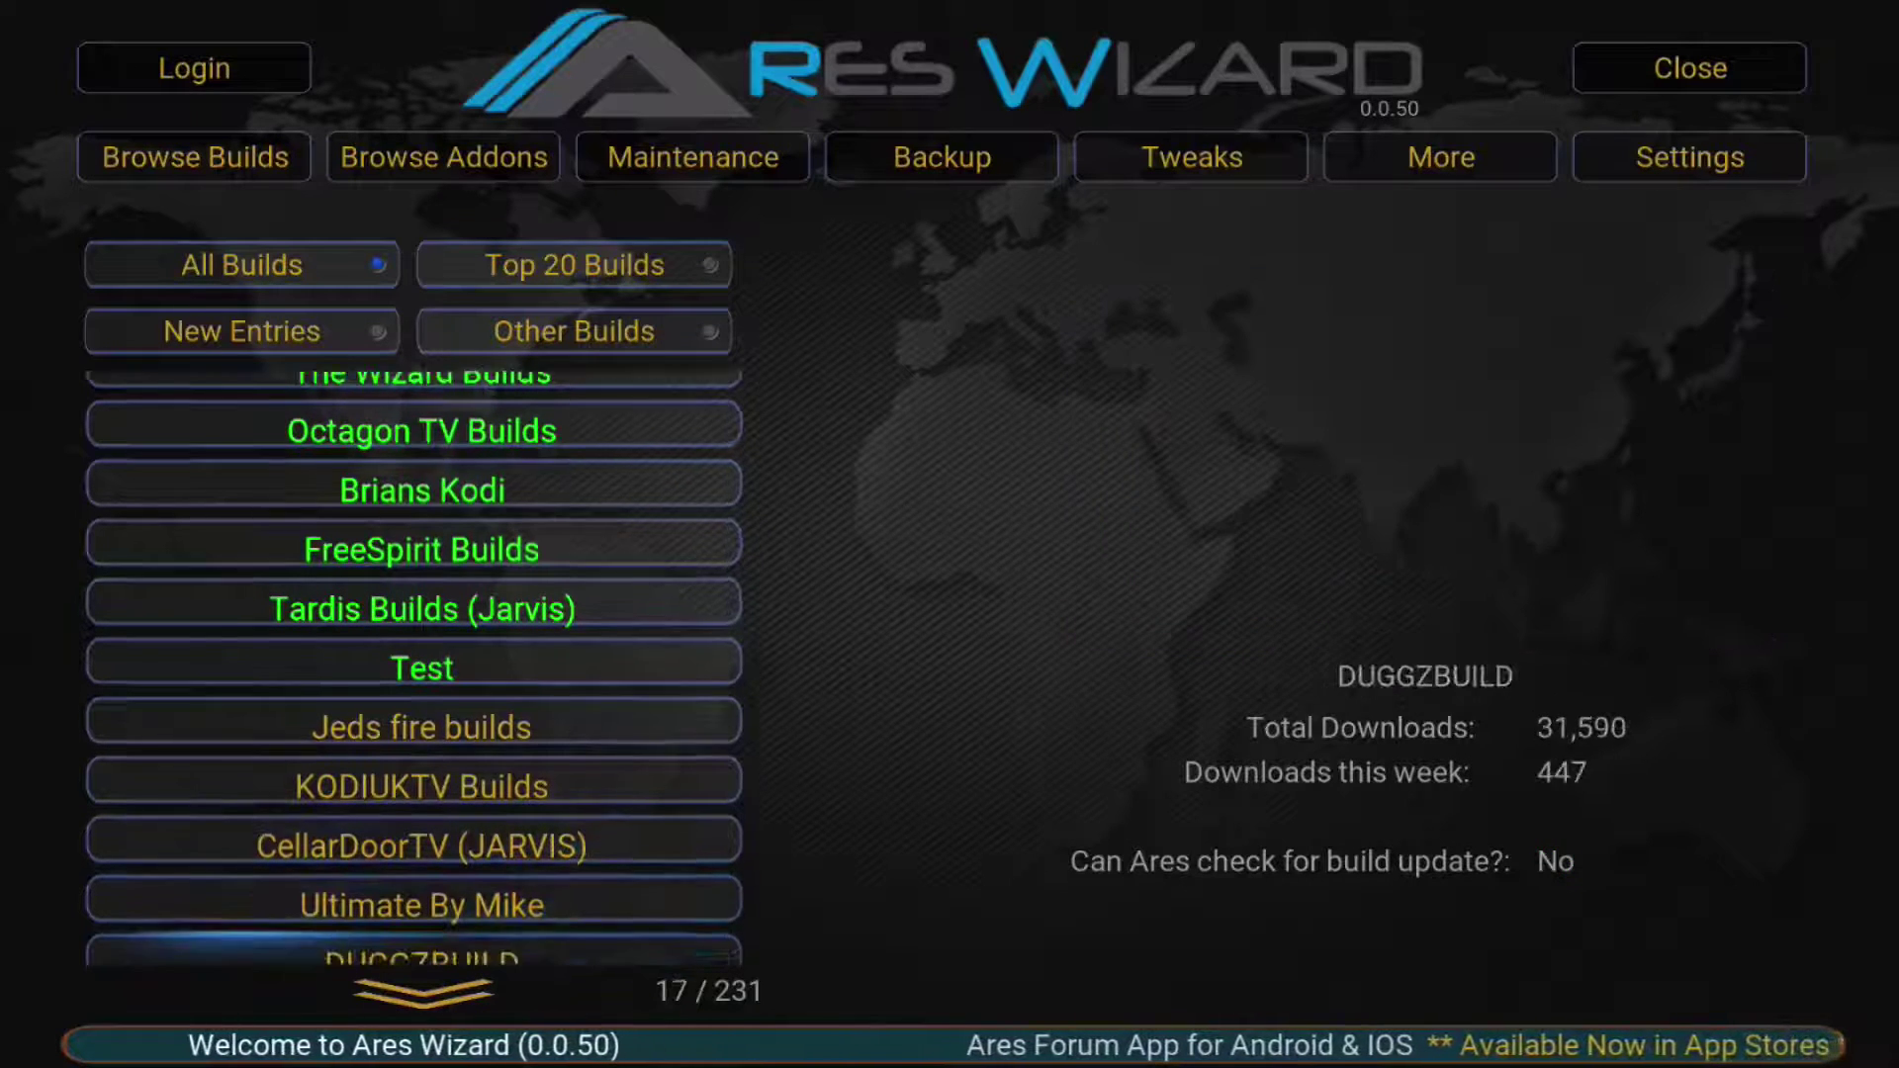
{"action": "key", "text": "Down"}
{"action": "key", "text": "Down"}
{"action": "key", "text": "Up"}
{"action": "key", "text": "Up"}
{"action": "key", "text": "Up"}
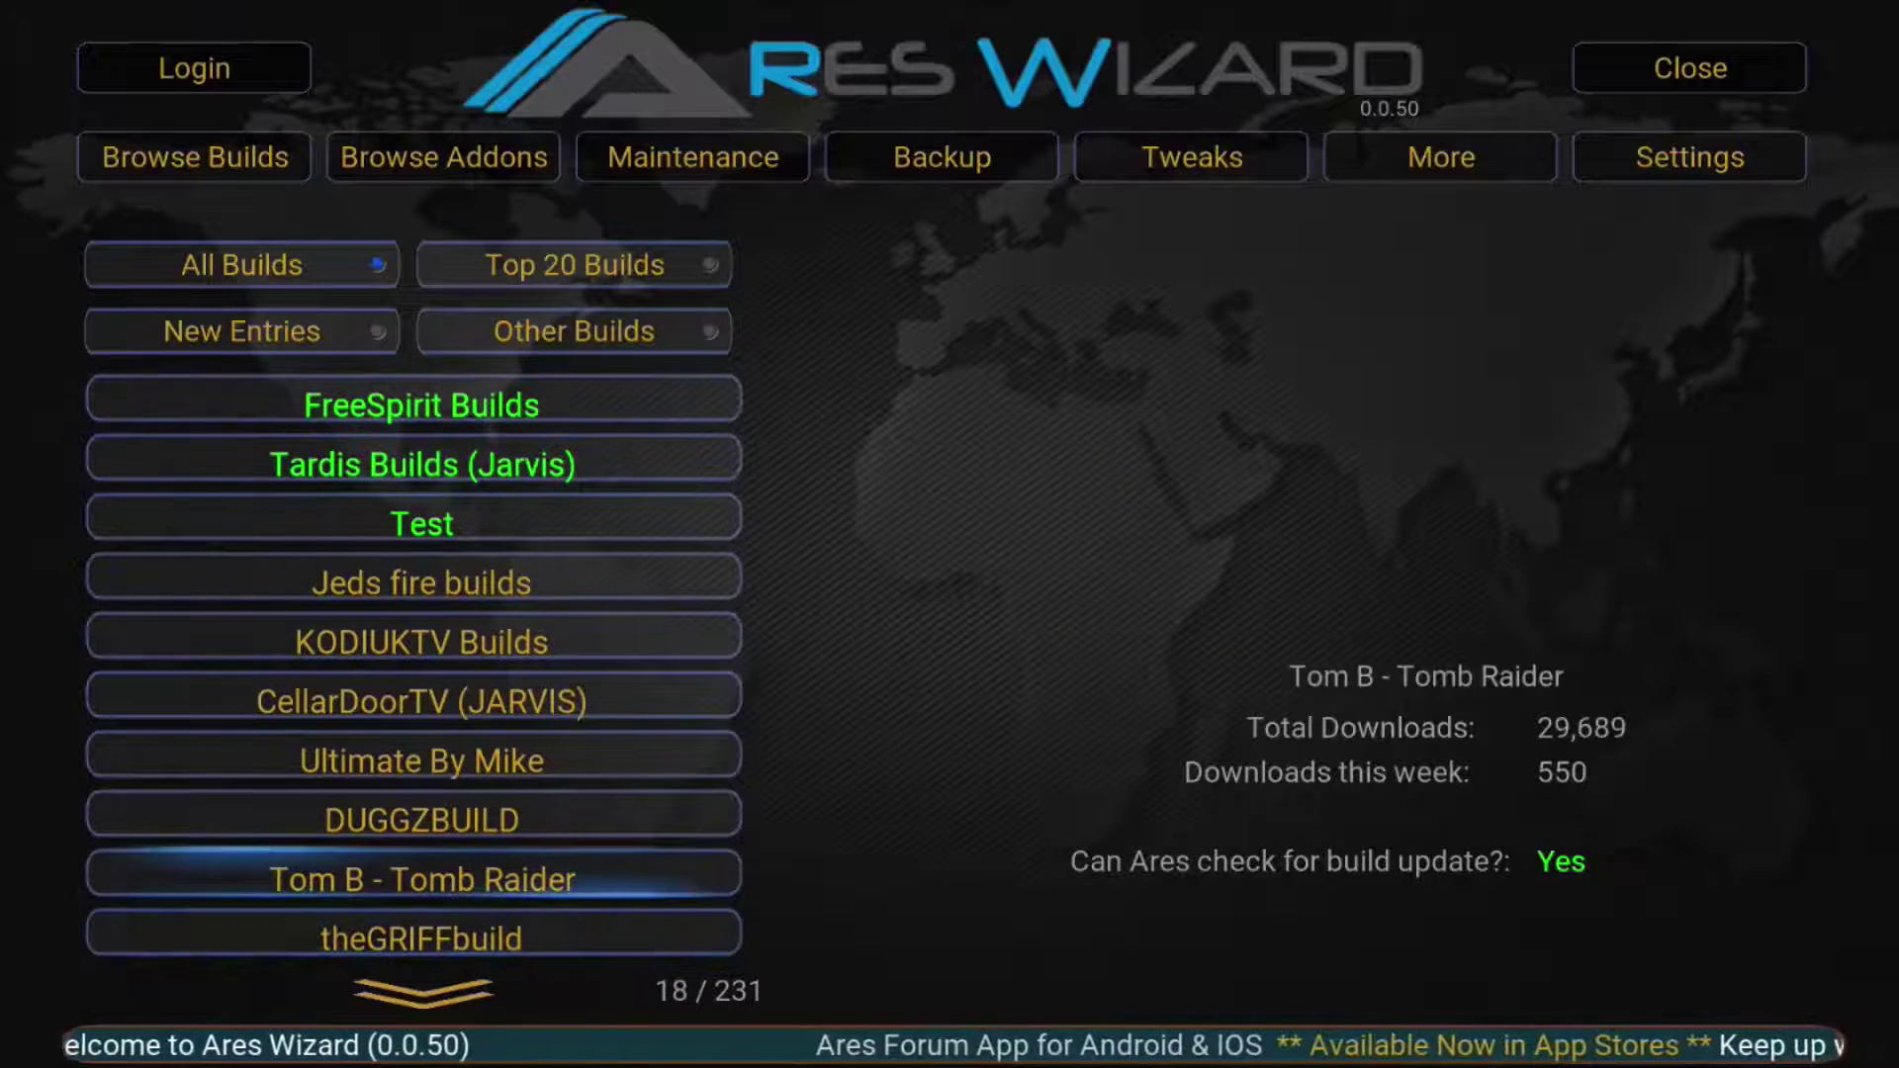
{"action": "key", "text": "Up"}
{"action": "key", "text": "Up"}
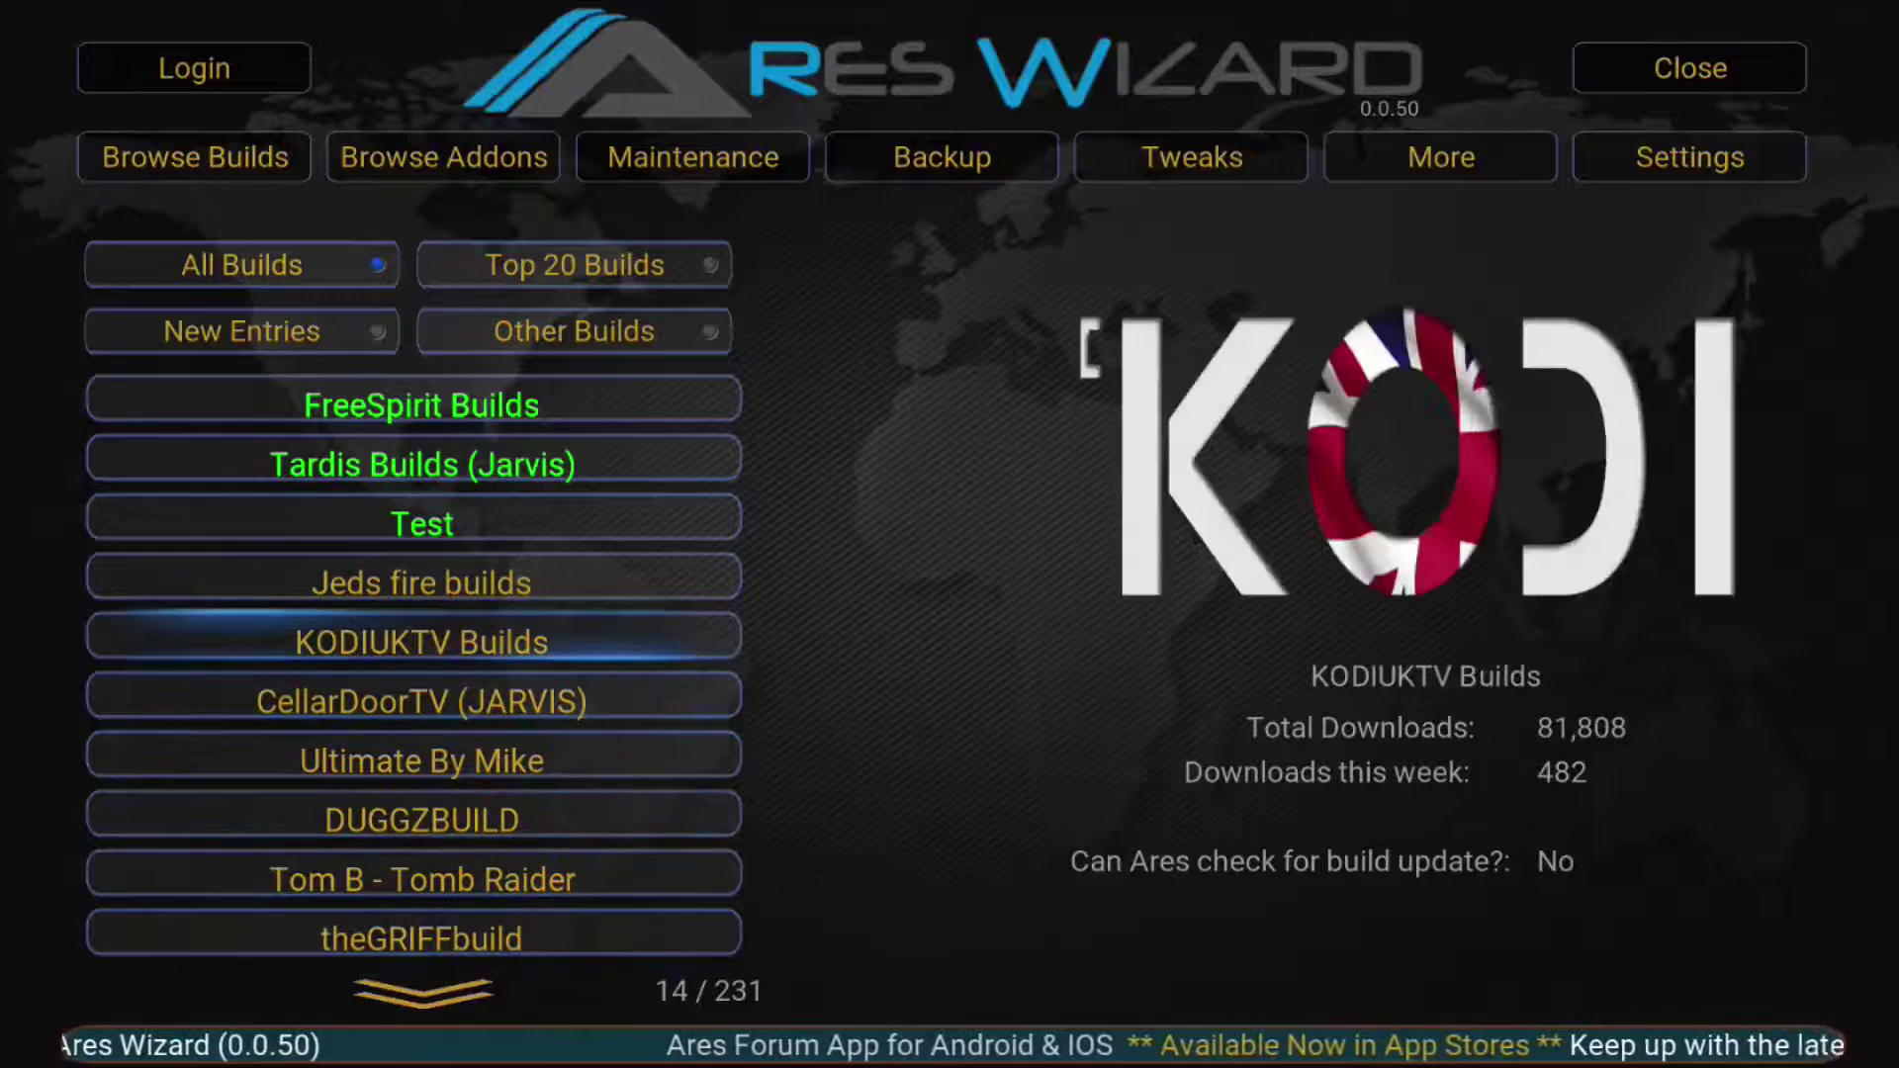
- Examine the previews and download statistics of the builds between KODIUKTV Builds and iNFINITE TV, including SykTV and MagickBox Builds
{"action": "key", "text": "Down"}
{"action": "key", "text": "Down"}
{"action": "key", "text": "Down"}
{"action": "key", "text": "Down"}
{"action": "key", "text": "Down"}
{"action": "key", "text": "Down"}
{"action": "key", "text": "Down"}
{"action": "key", "text": "Down"}
{"action": "key", "text": "Down"}
{"action": "key", "text": "Down"}
{"action": "key", "text": "Down"}
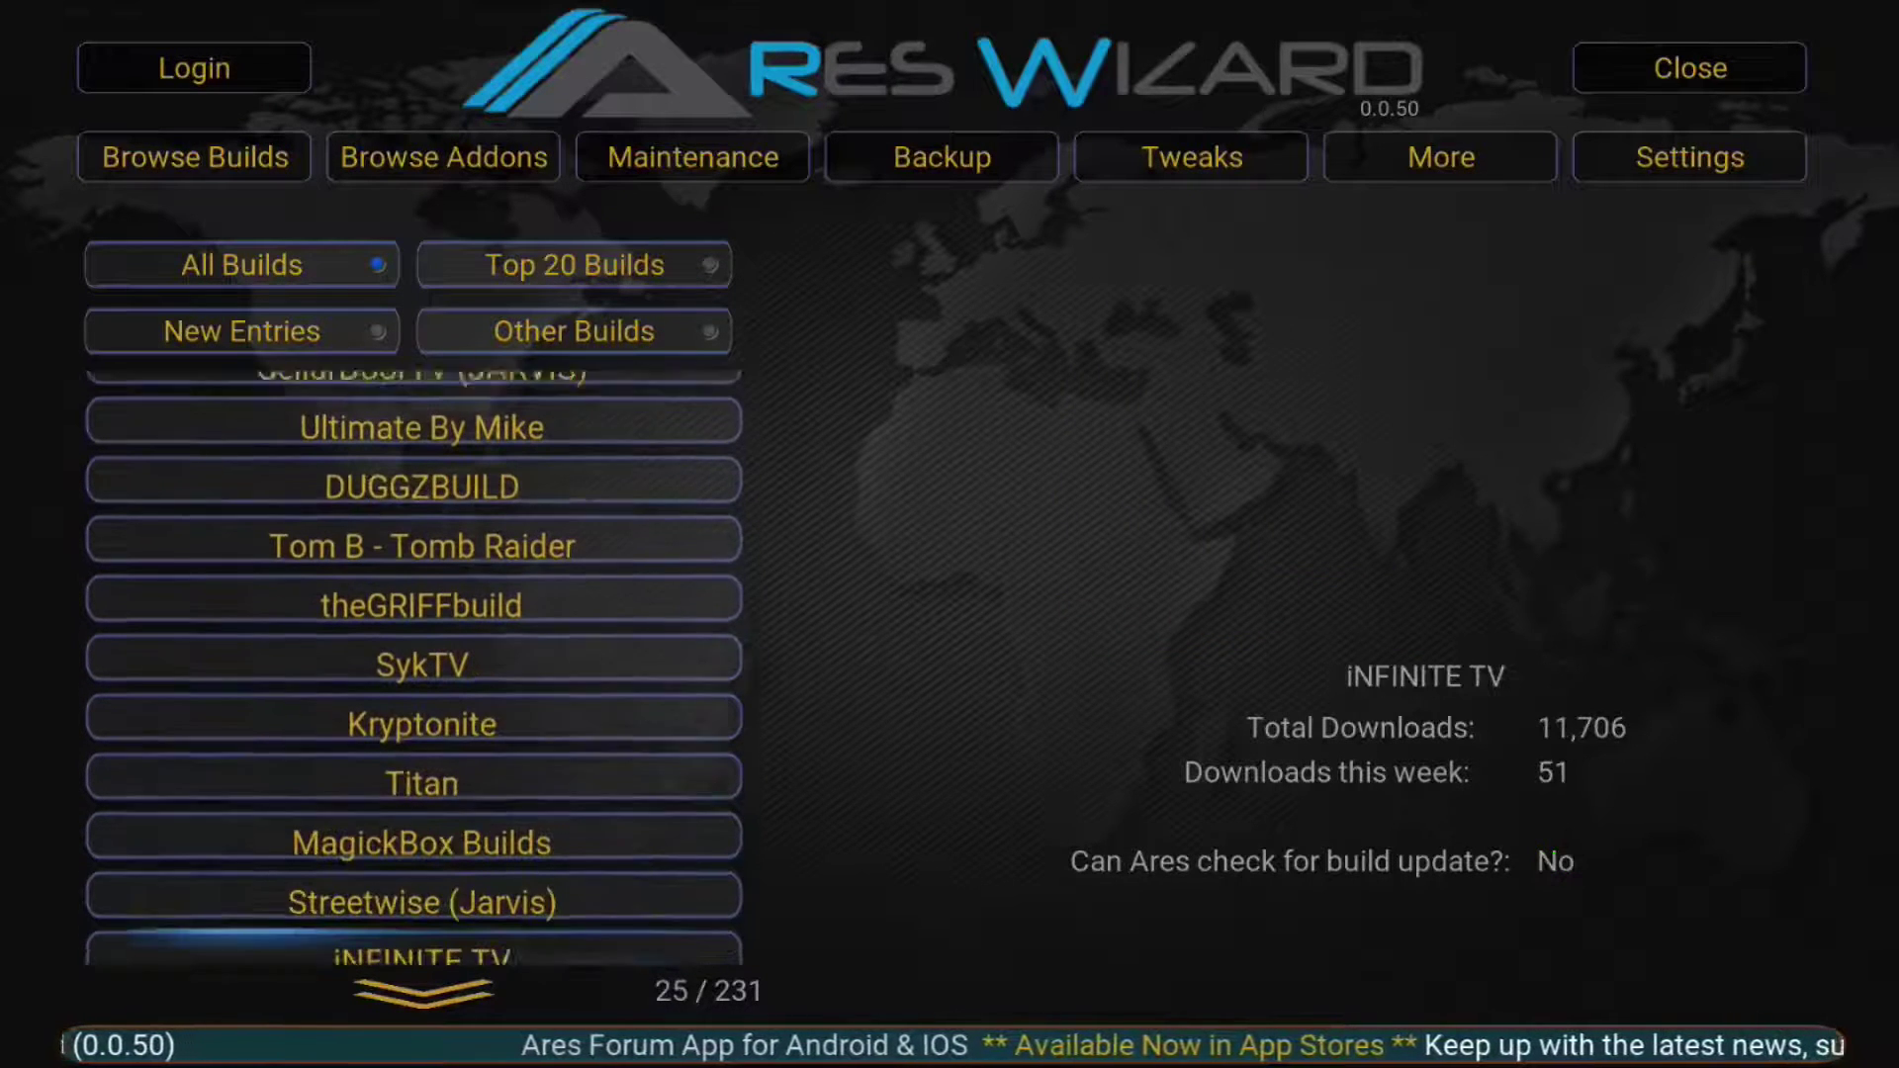
{"action": "key", "text": "Up"}
{"action": "key", "text": "Up"}
{"action": "key", "text": "Up"}
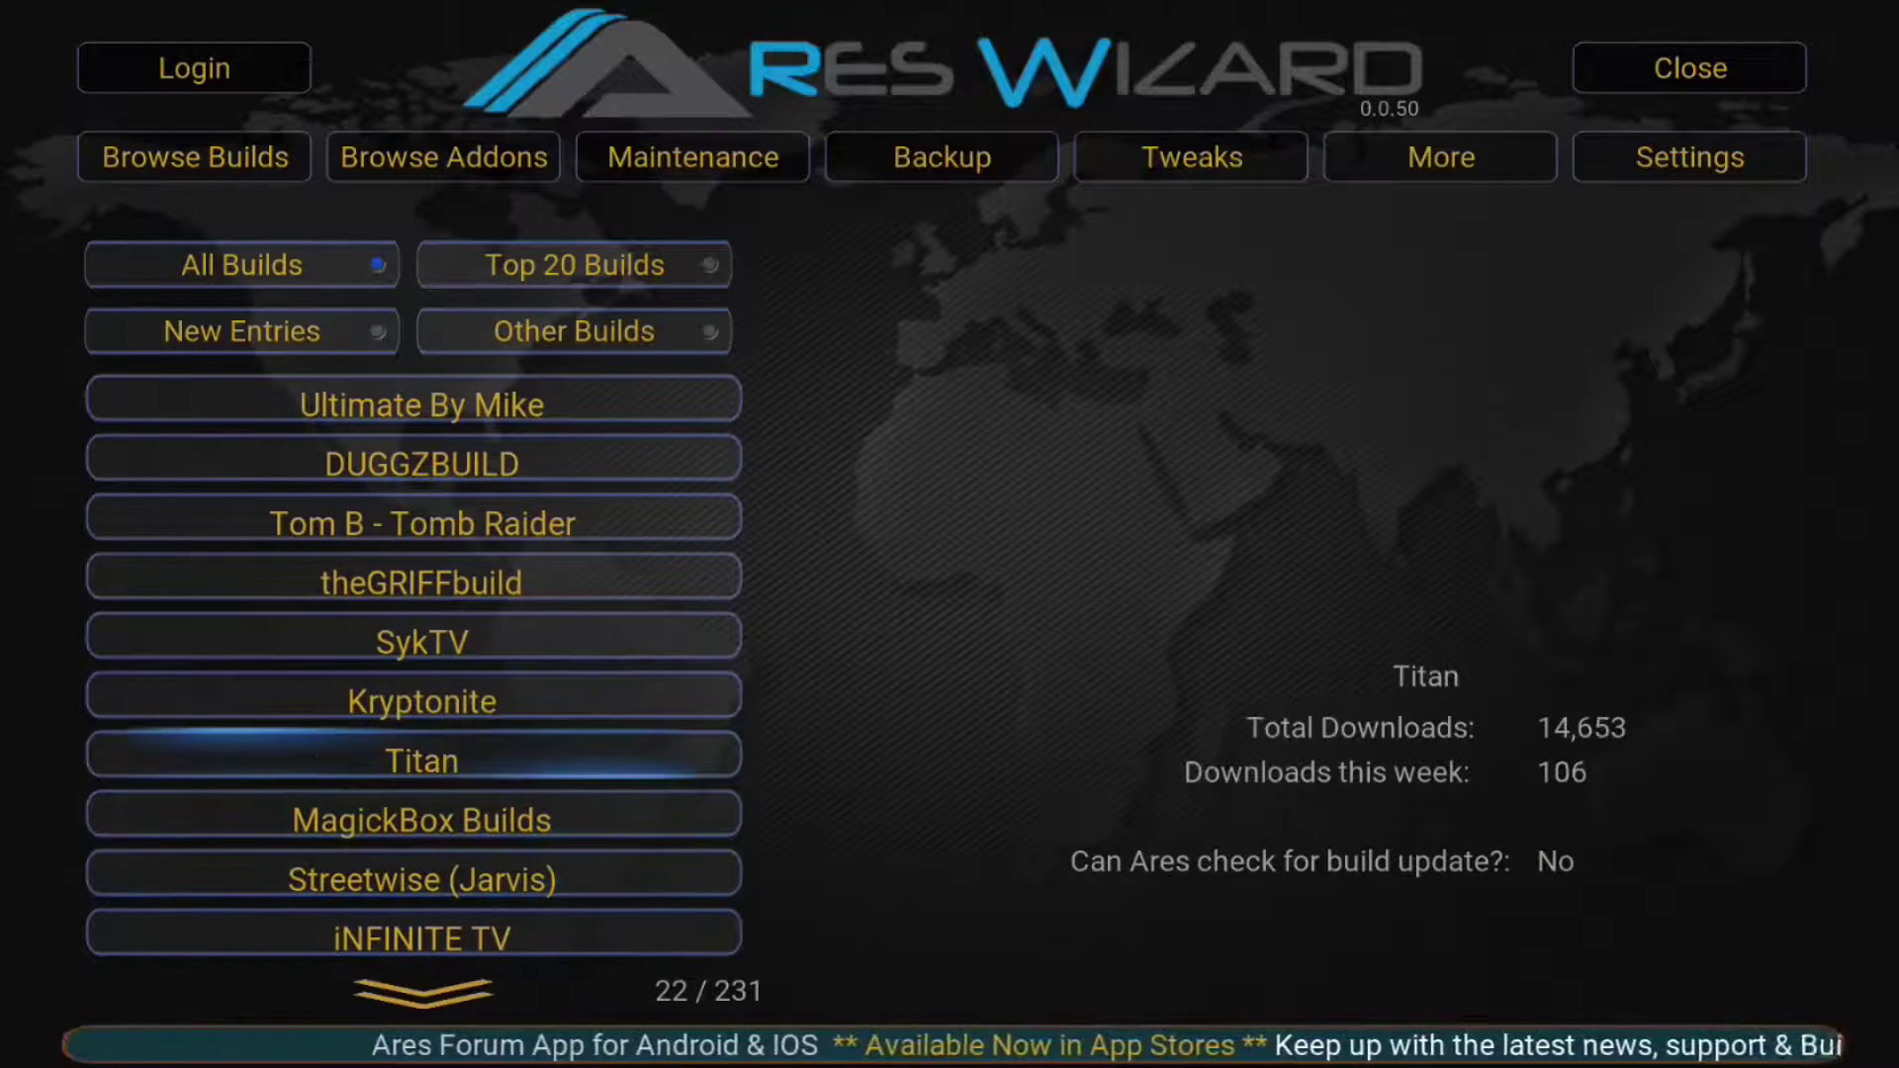
{"action": "key", "text": "Up"}
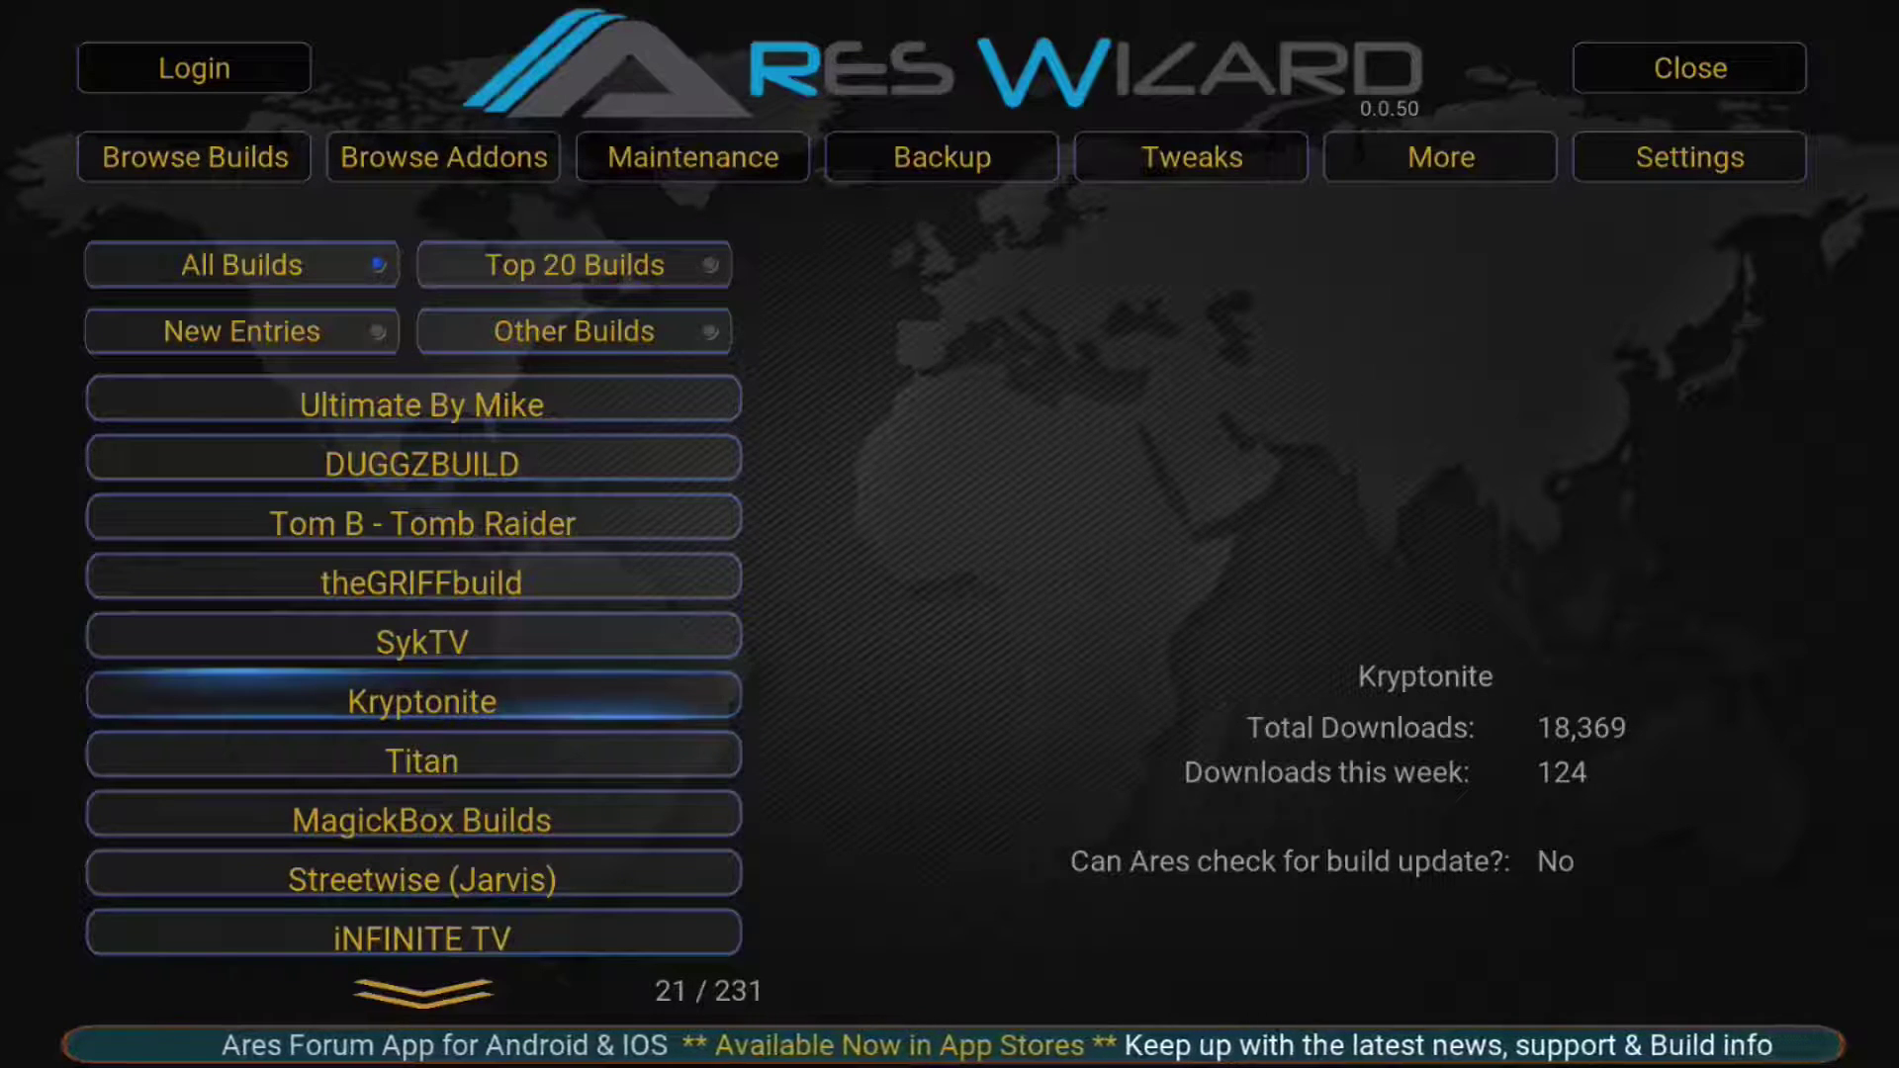
{"action": "key", "text": "Up"}
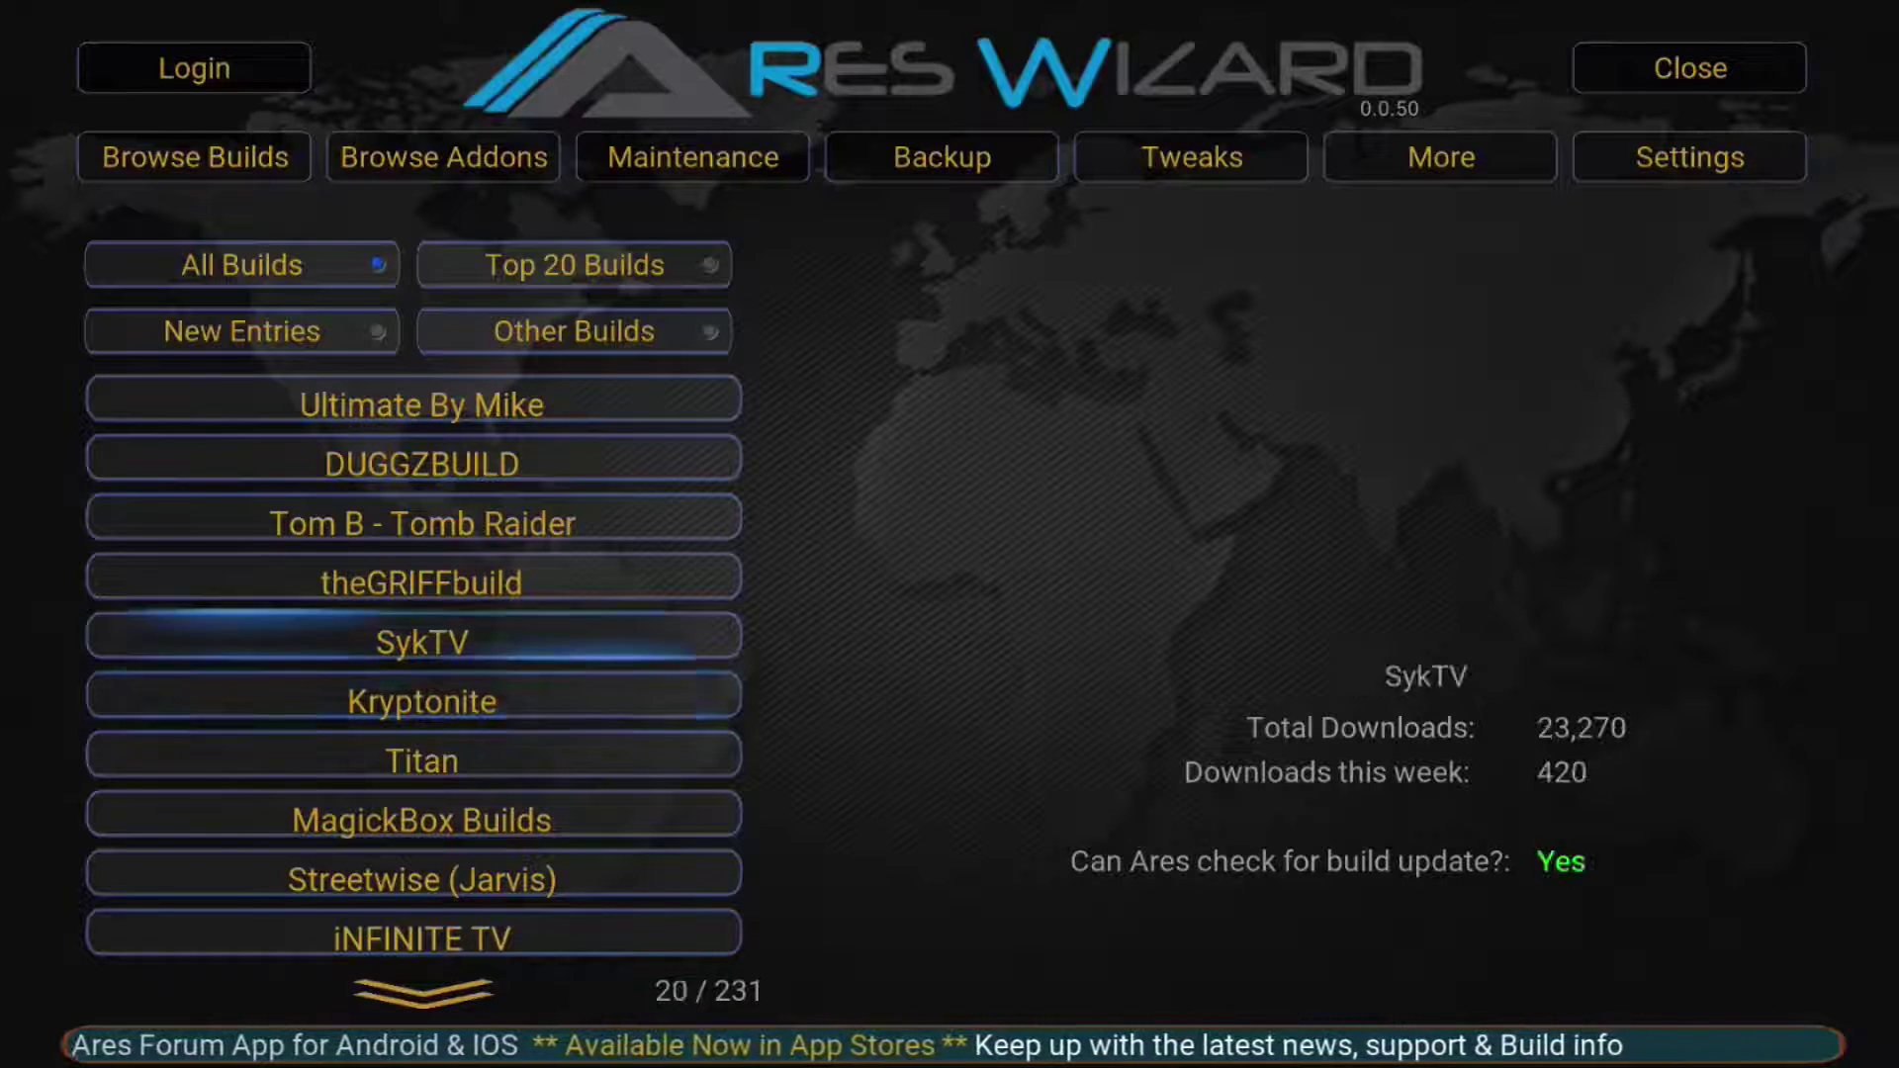
{"action": "key", "text": "Down"}
{"action": "key", "text": "Down"}
{"action": "key", "text": "Down"}
{"action": "key", "text": "Down"}
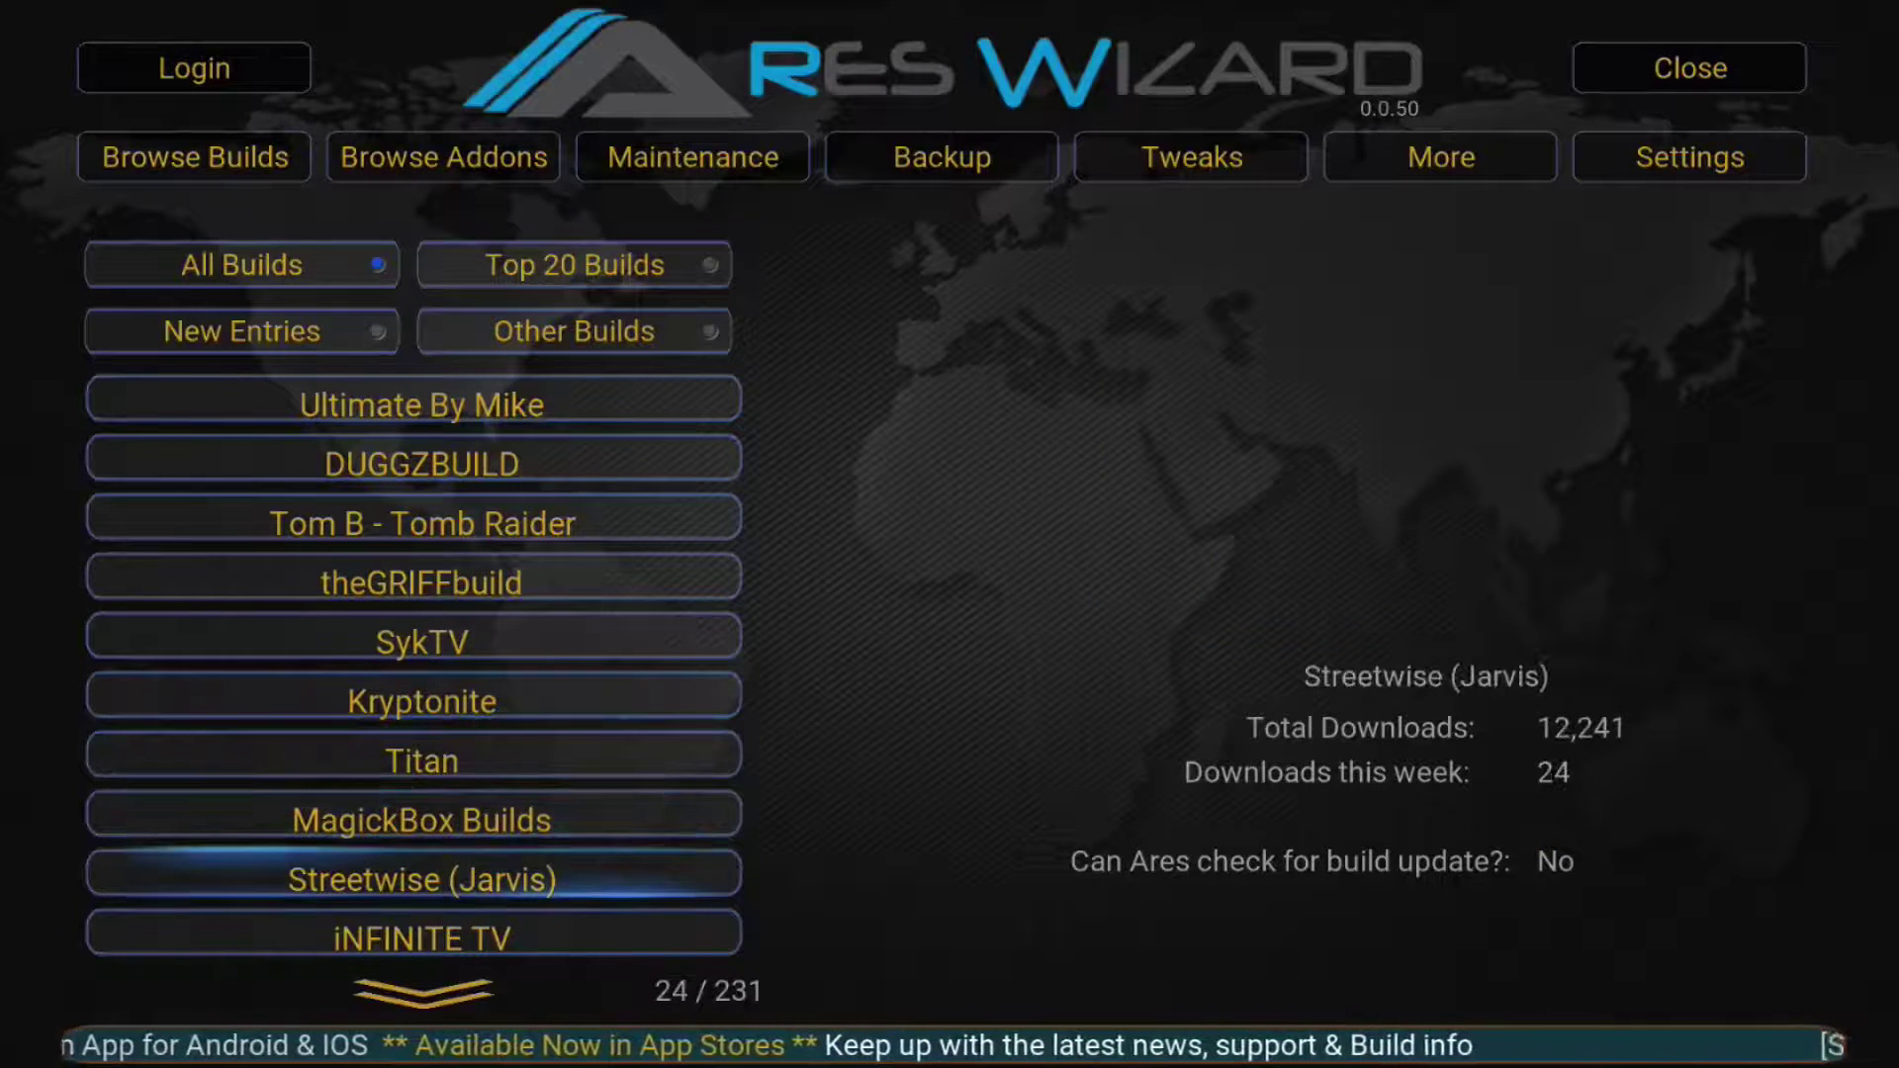
{"action": "key", "text": "Down"}
{"action": "key", "text": "Up"}
{"action": "key", "text": "Up"}
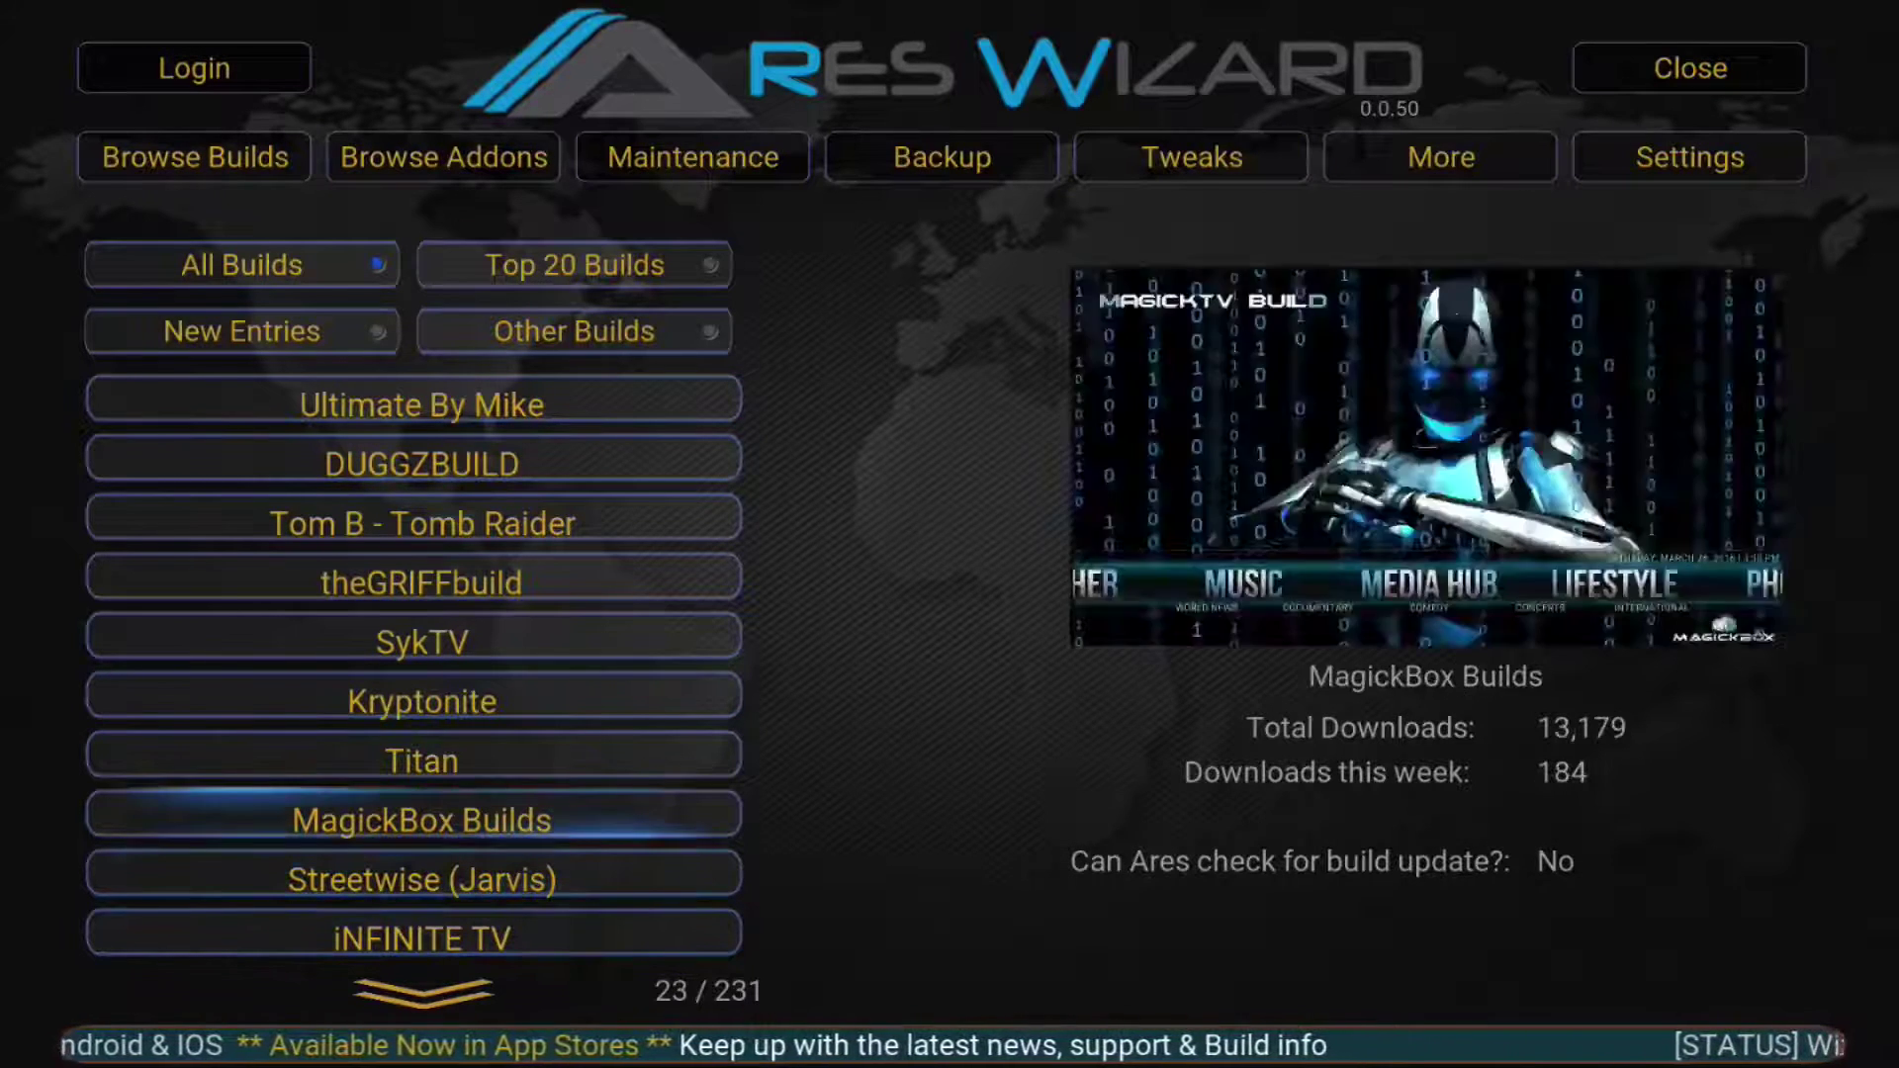
- Look further through the All Builds list and open the build group containing Dadlife, Nemesis and Bucks Build
{"action": "key", "text": "Up"}
{"action": "key", "text": "Up"}
{"action": "key", "text": "Up"}
{"action": "key", "text": "Up"}
{"action": "key", "text": "Down"}
{"action": "key", "text": "Down"}
{"action": "key", "text": "Down"}
{"action": "key", "text": "Down"}
{"action": "key", "text": "Down"}
{"action": "key", "text": "Down"}
{"action": "key", "text": "Down"}
{"action": "key", "text": "Down"}
{"action": "key", "text": "Down"}
{"action": "key", "text": "Down"}
{"action": "key", "text": "Down"}
{"action": "key", "text": "Down"}
{"action": "key", "text": "Down"}
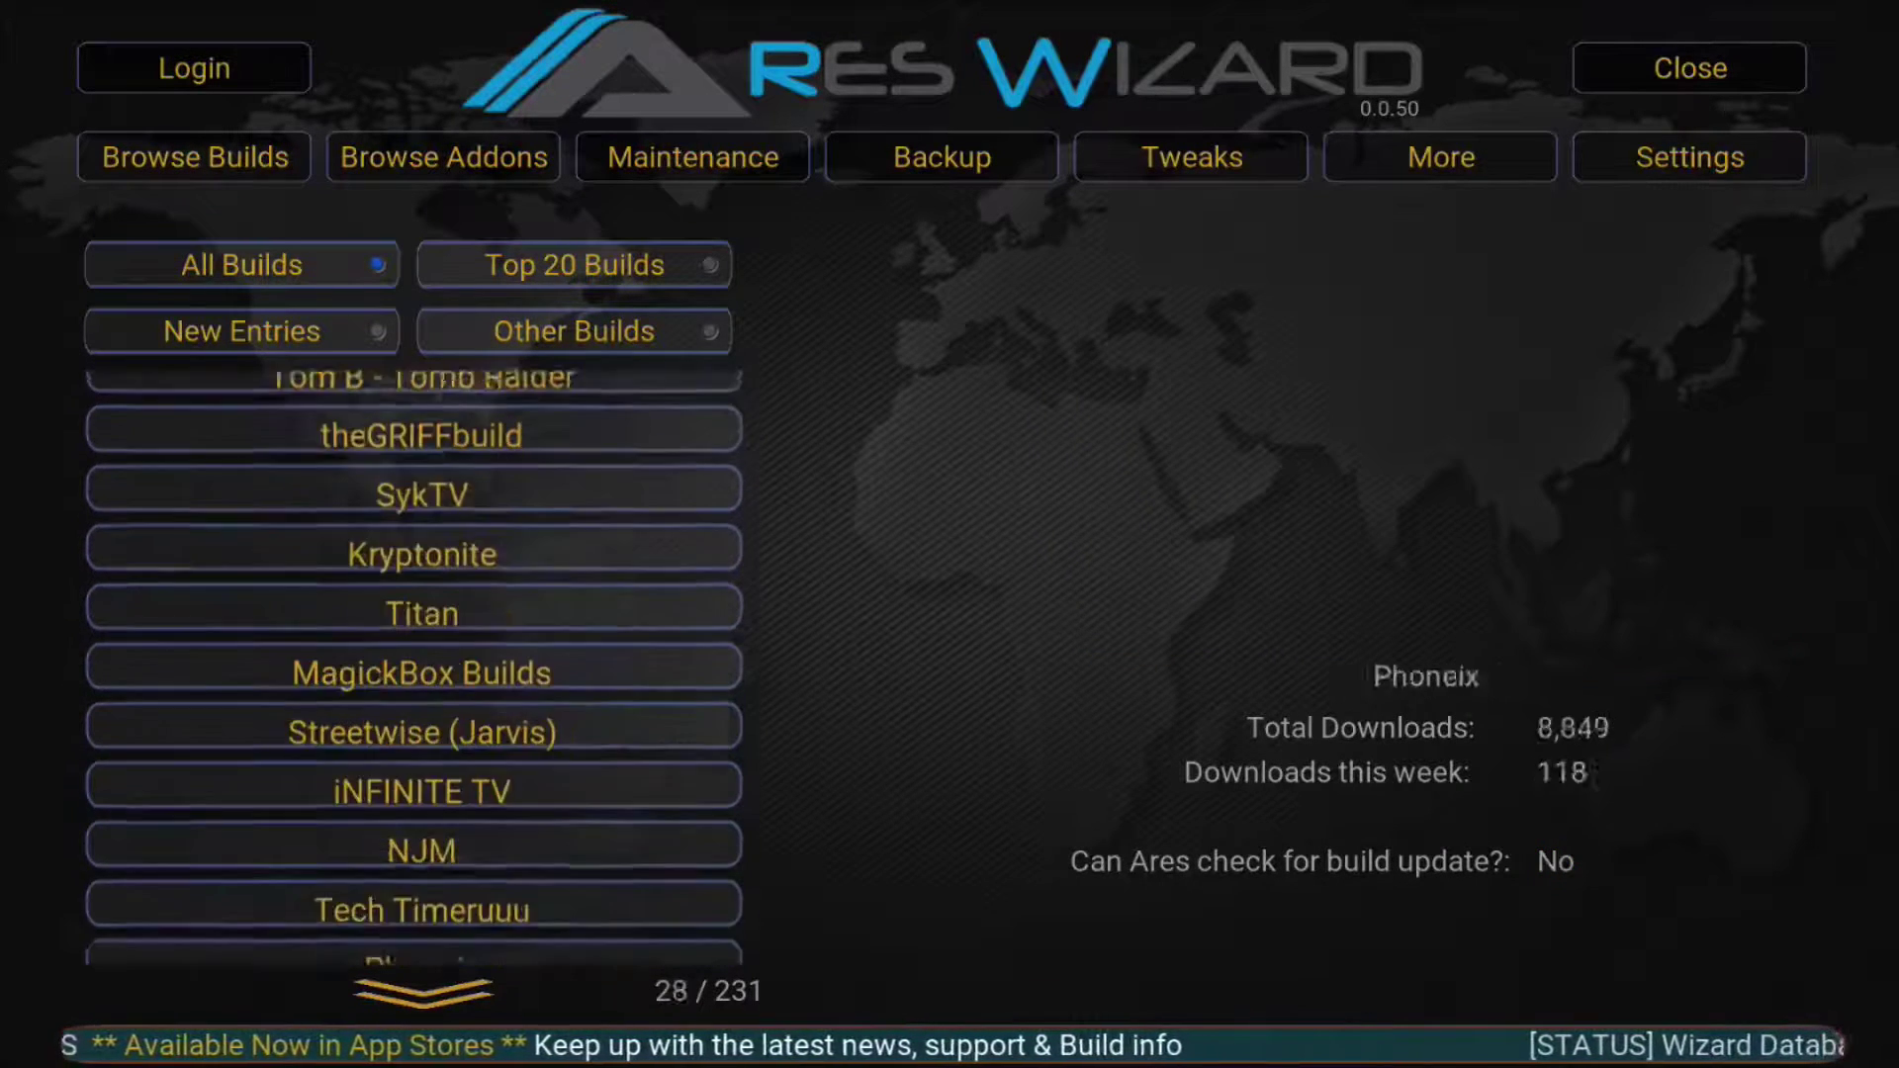
{"action": "key", "text": "Down"}
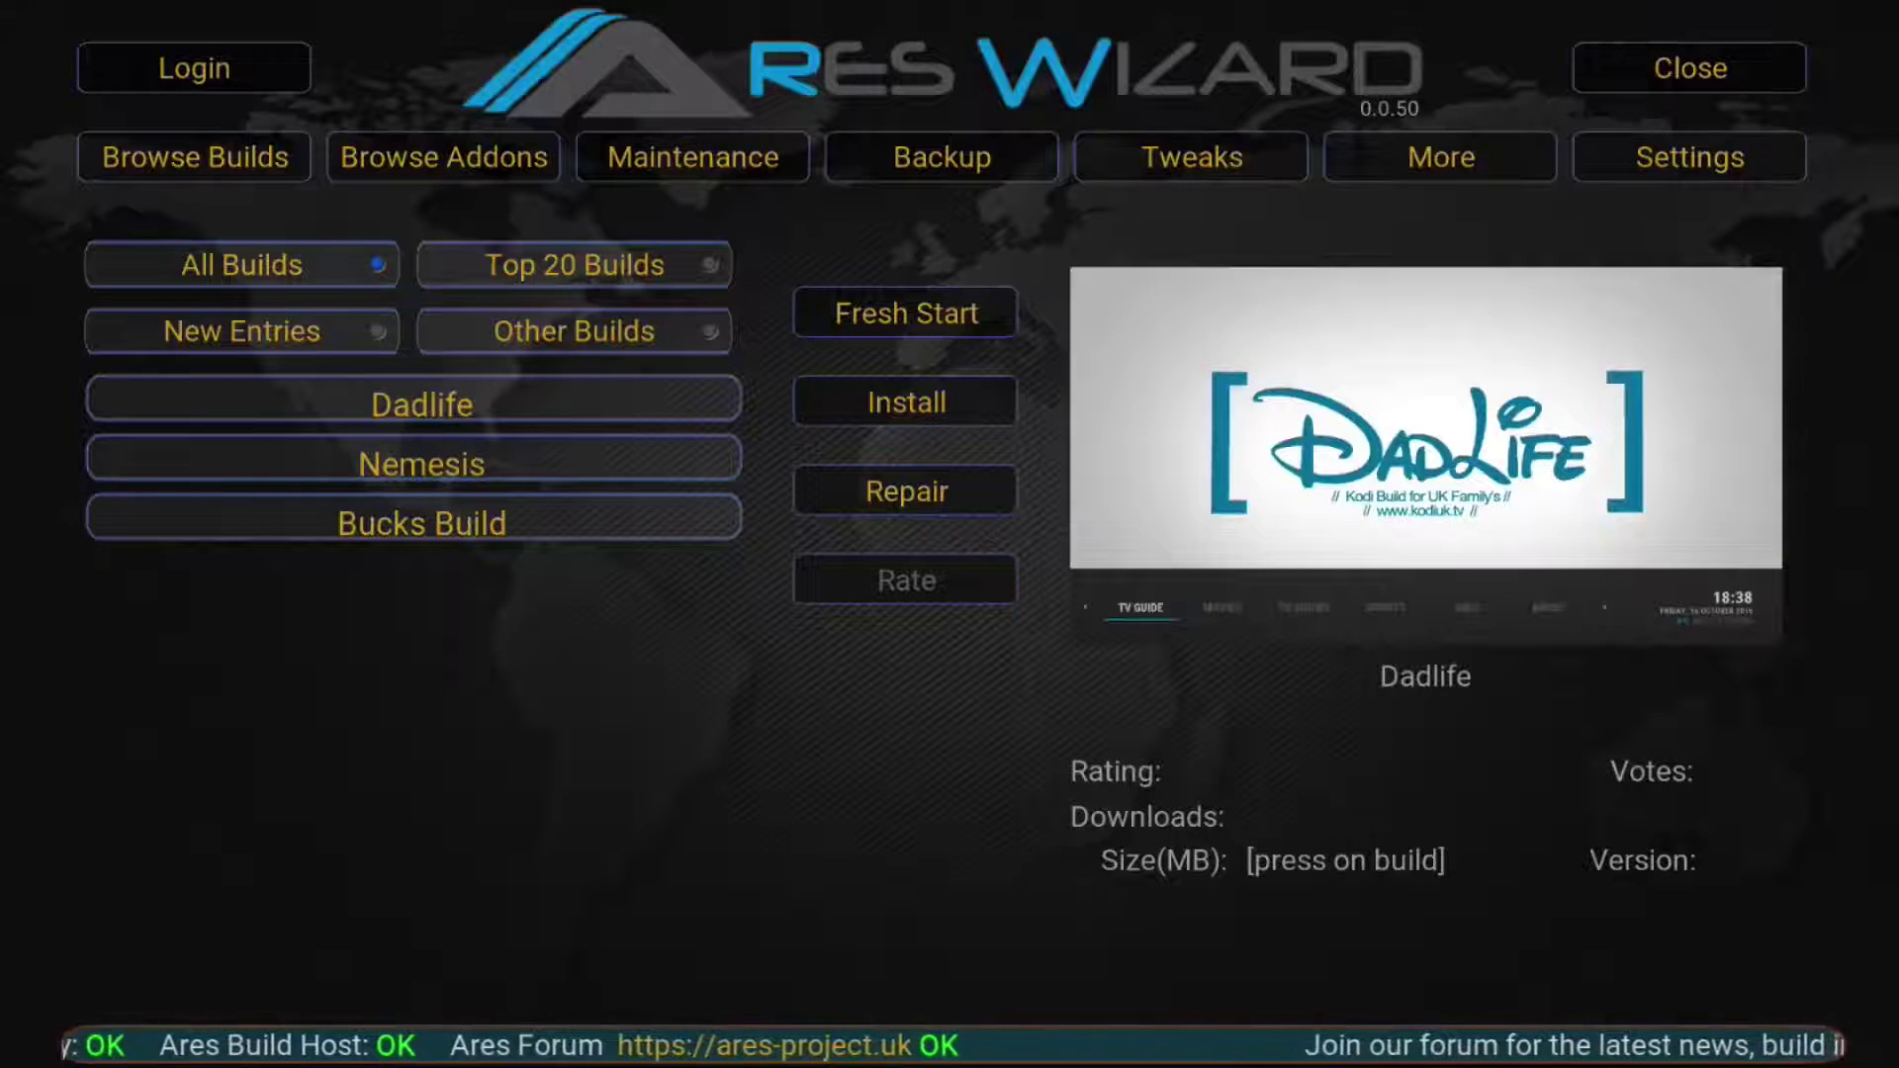
- Select the Nemesis build and start its installation
{"action": "key", "text": "Up"}
{"action": "key", "text": "Right"}
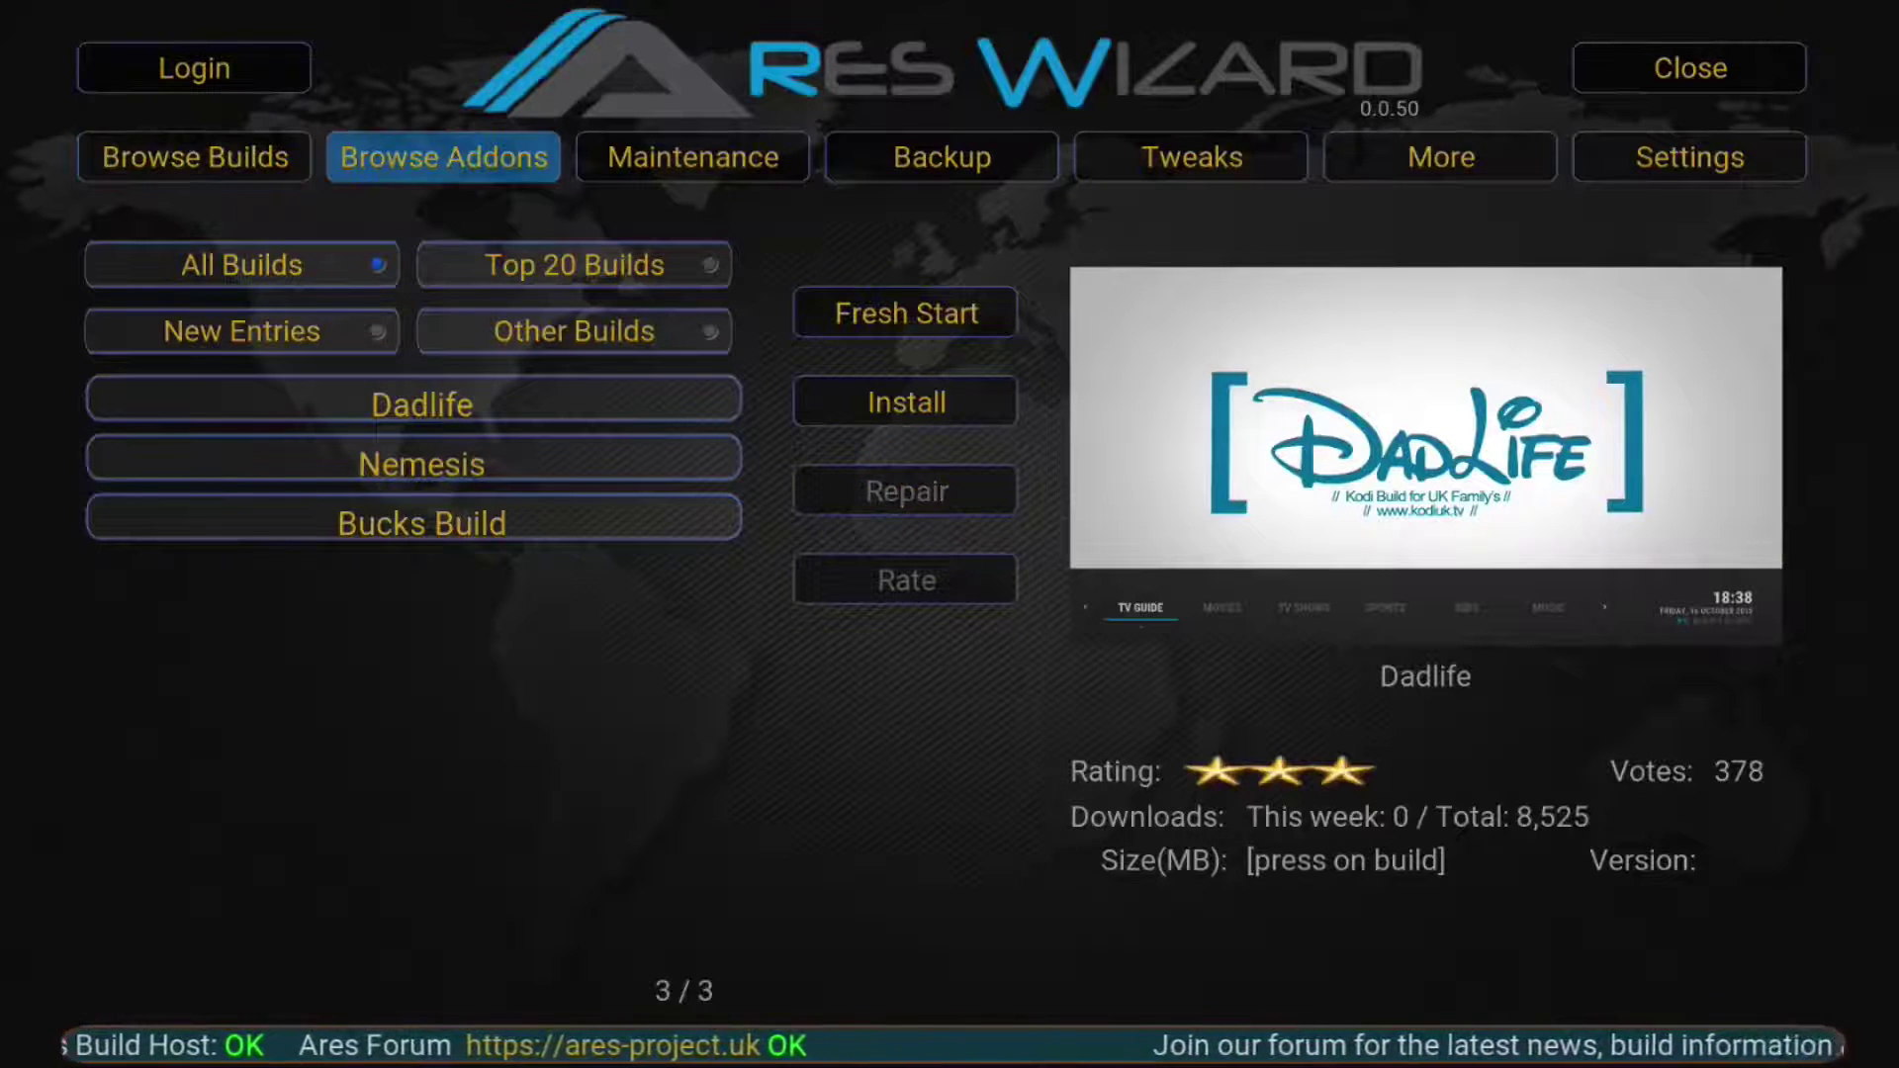
{"action": "key", "text": "Right"}
{"action": "key", "text": "Down"}
{"action": "key", "text": "Right"}
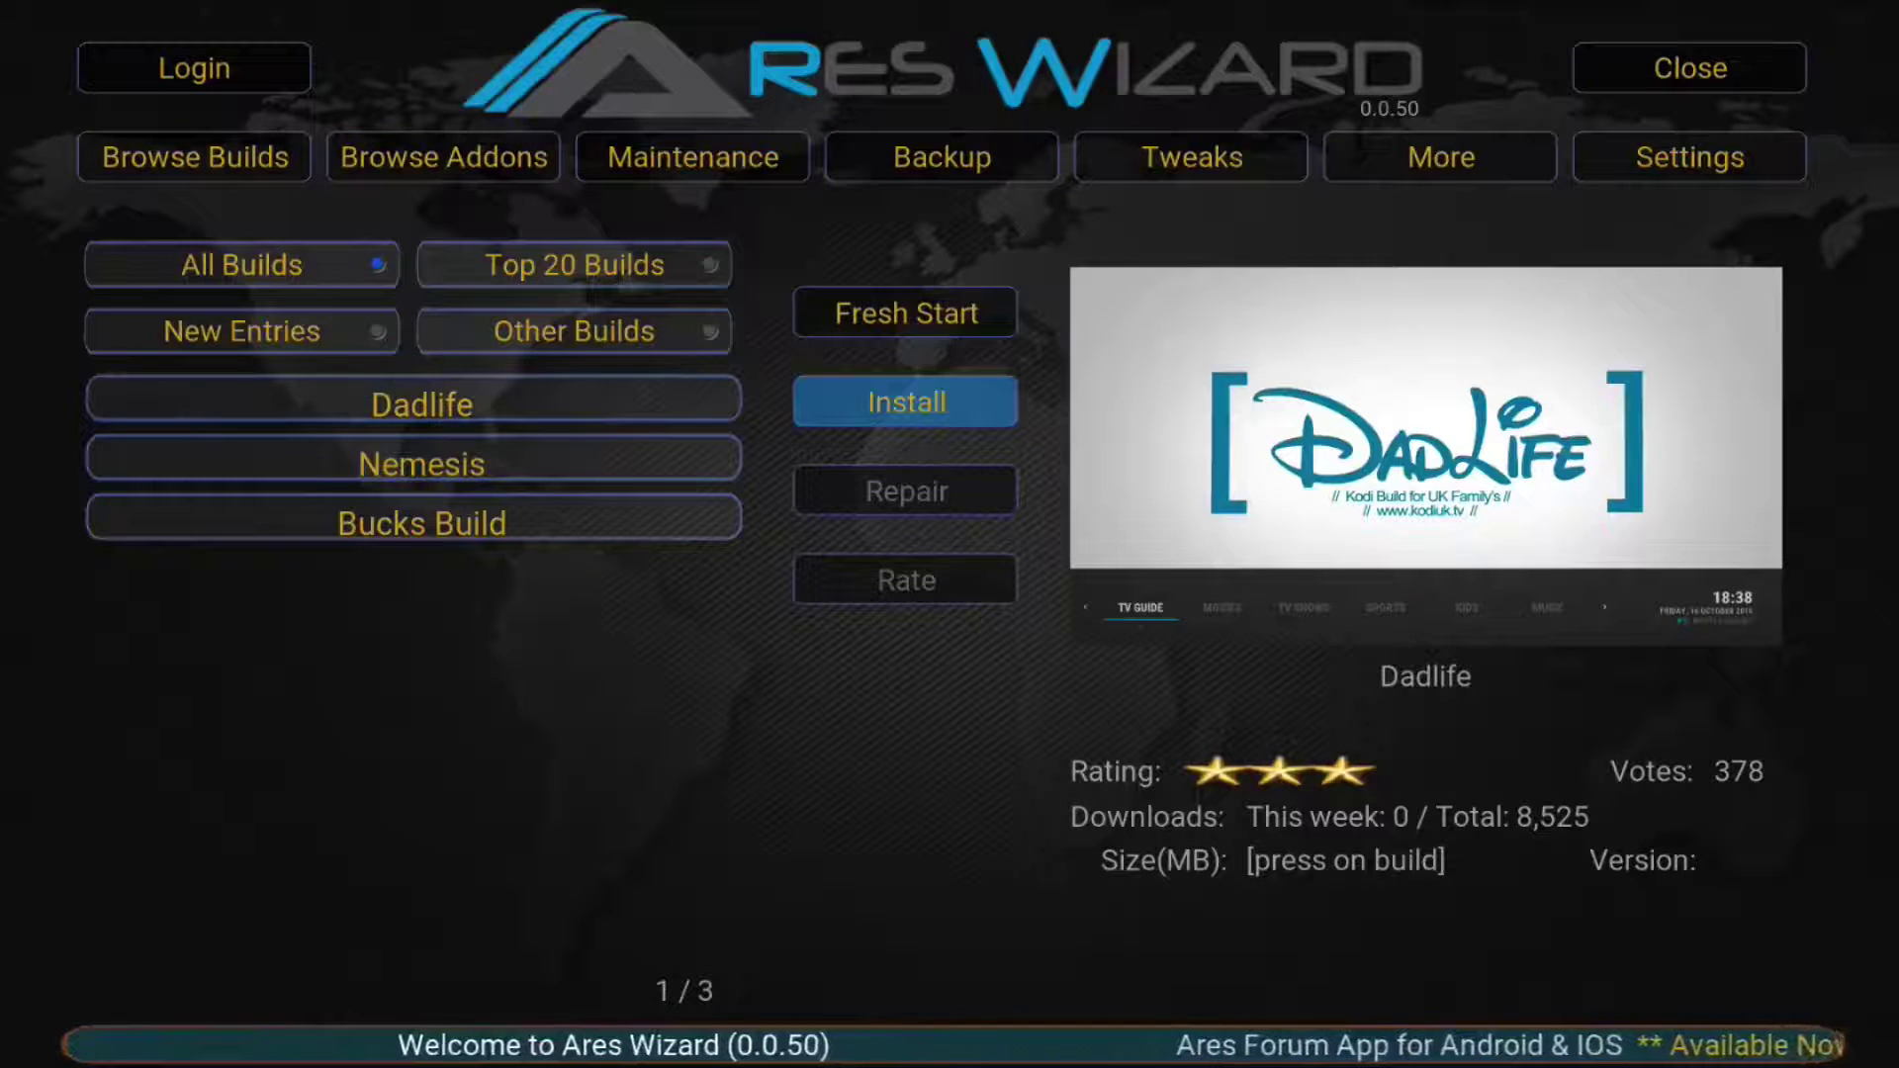
{"action": "key", "text": "Left"}
{"action": "key", "text": "Down"}
{"action": "key", "text": "Return"}
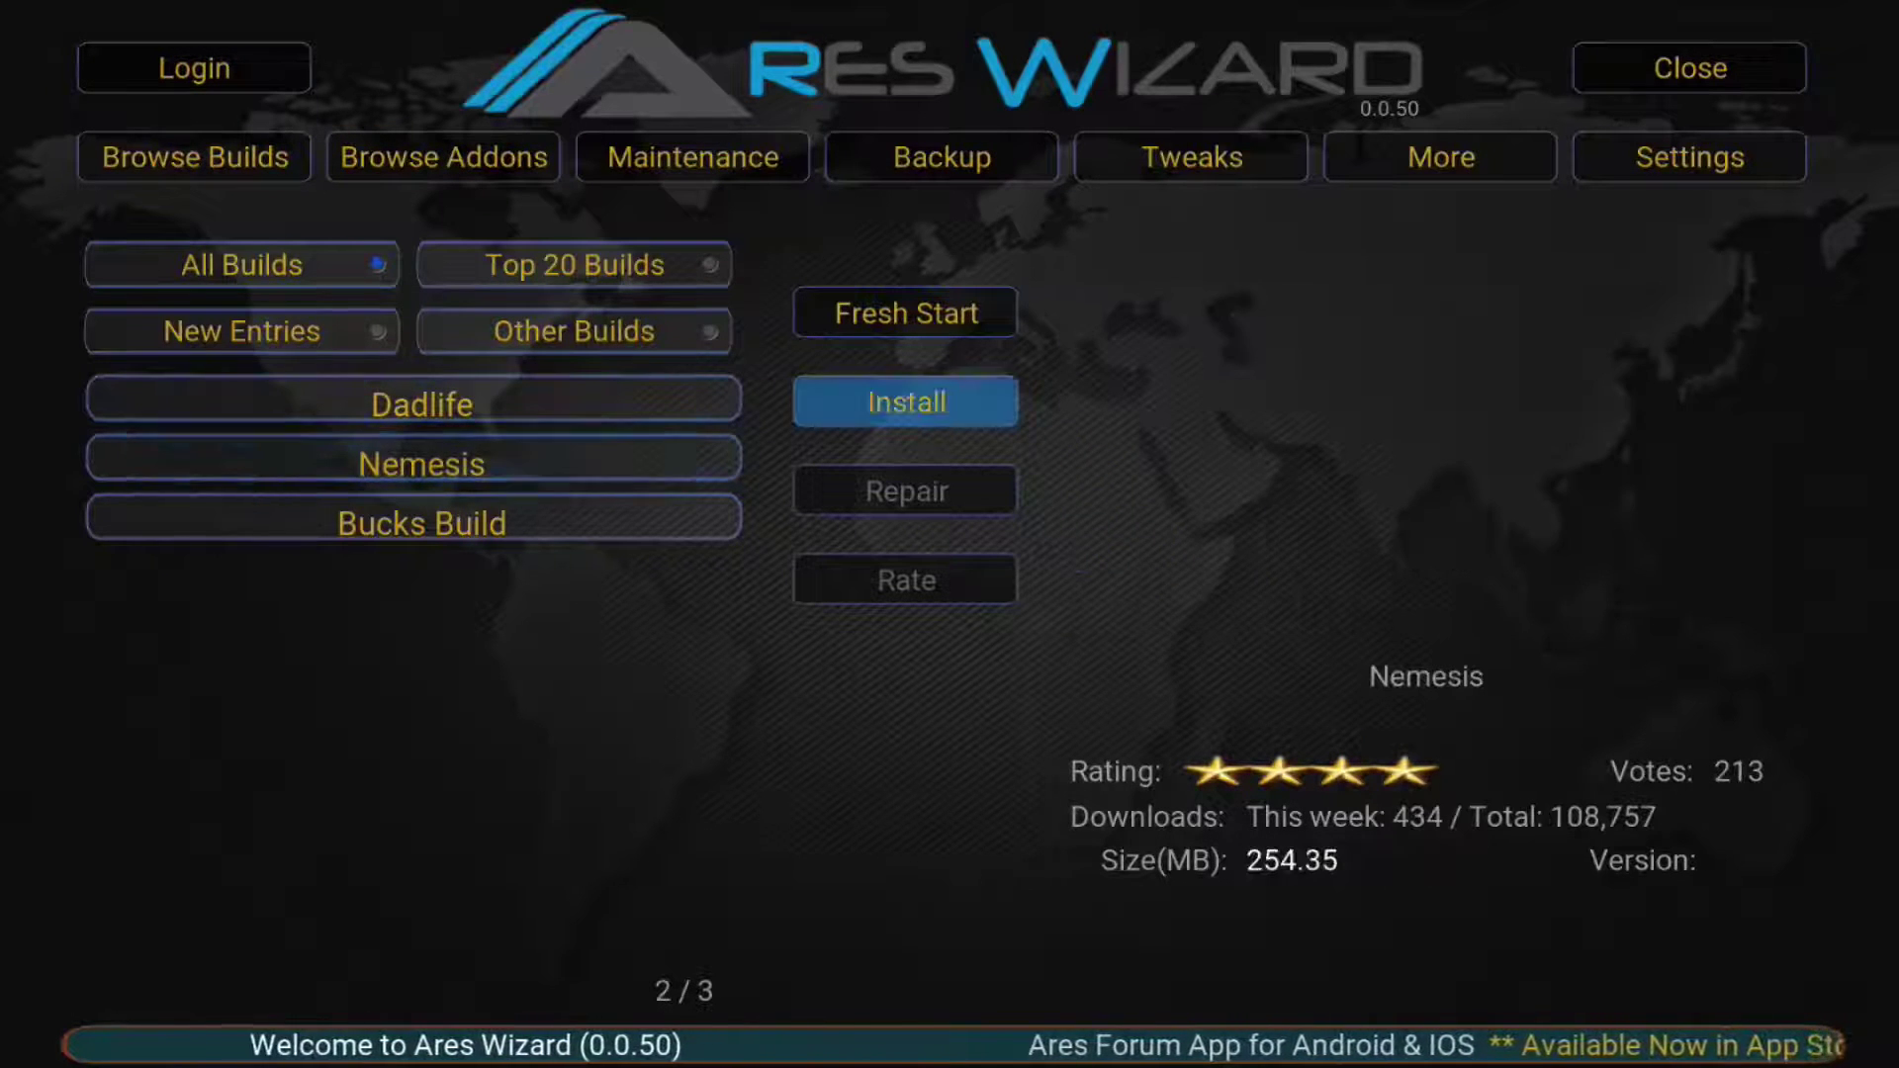
{"action": "key", "text": "Return"}
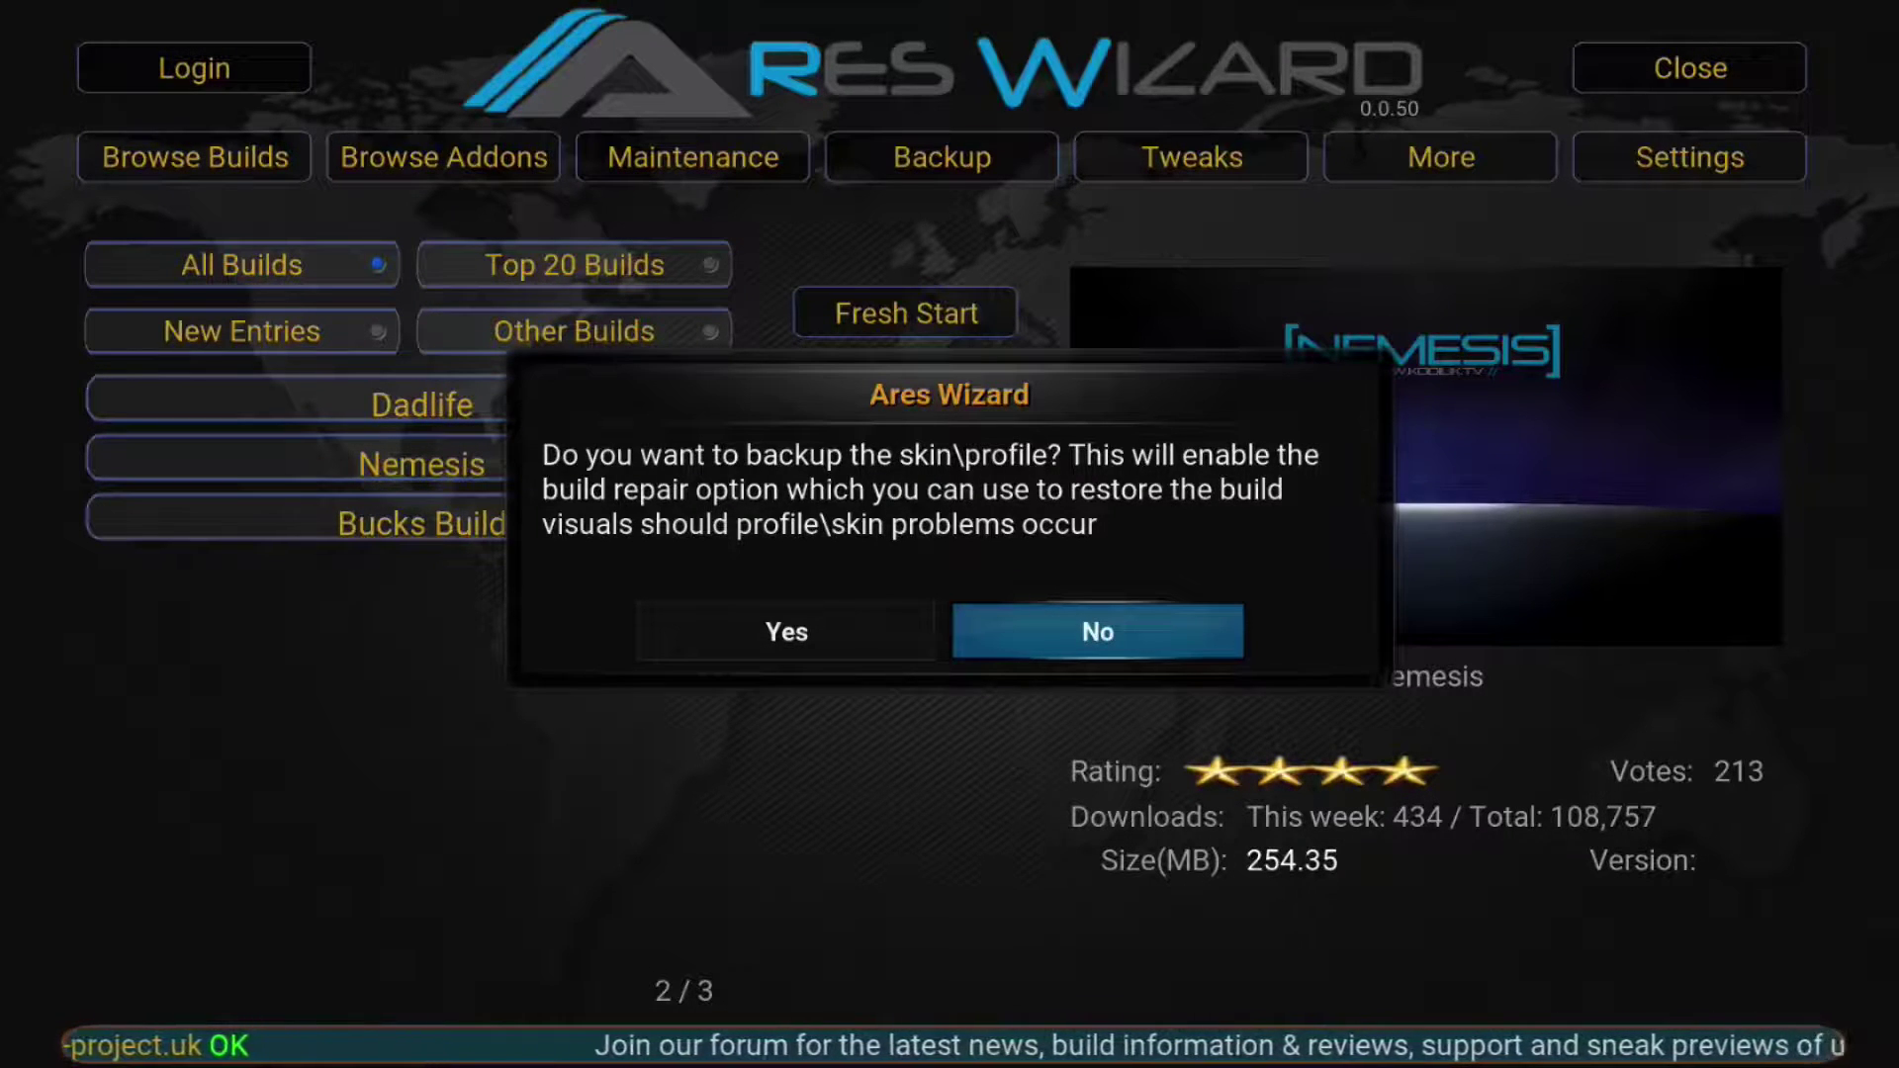
- Decline the skin and profile backup and acknowledge the messages about closing Kodi
{"action": "key", "text": "Return"}
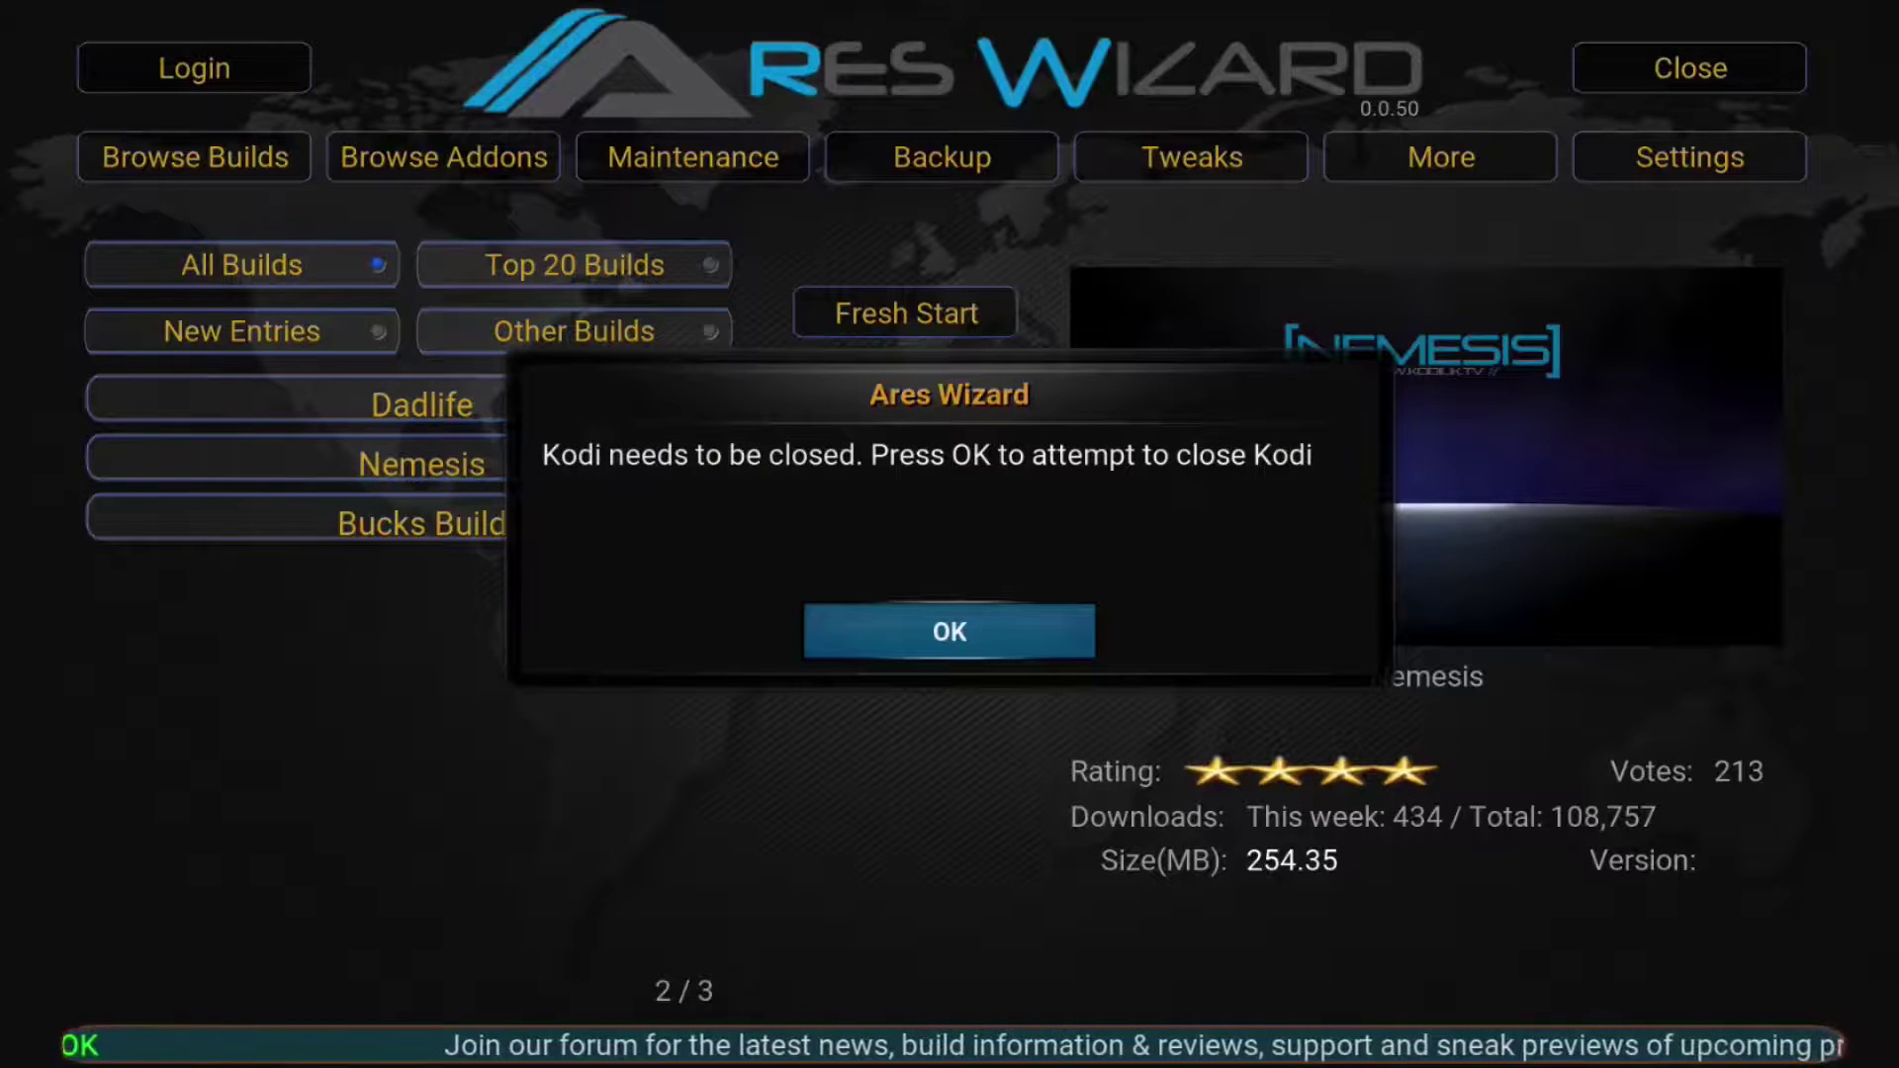
{"action": "key", "text": "Return"}
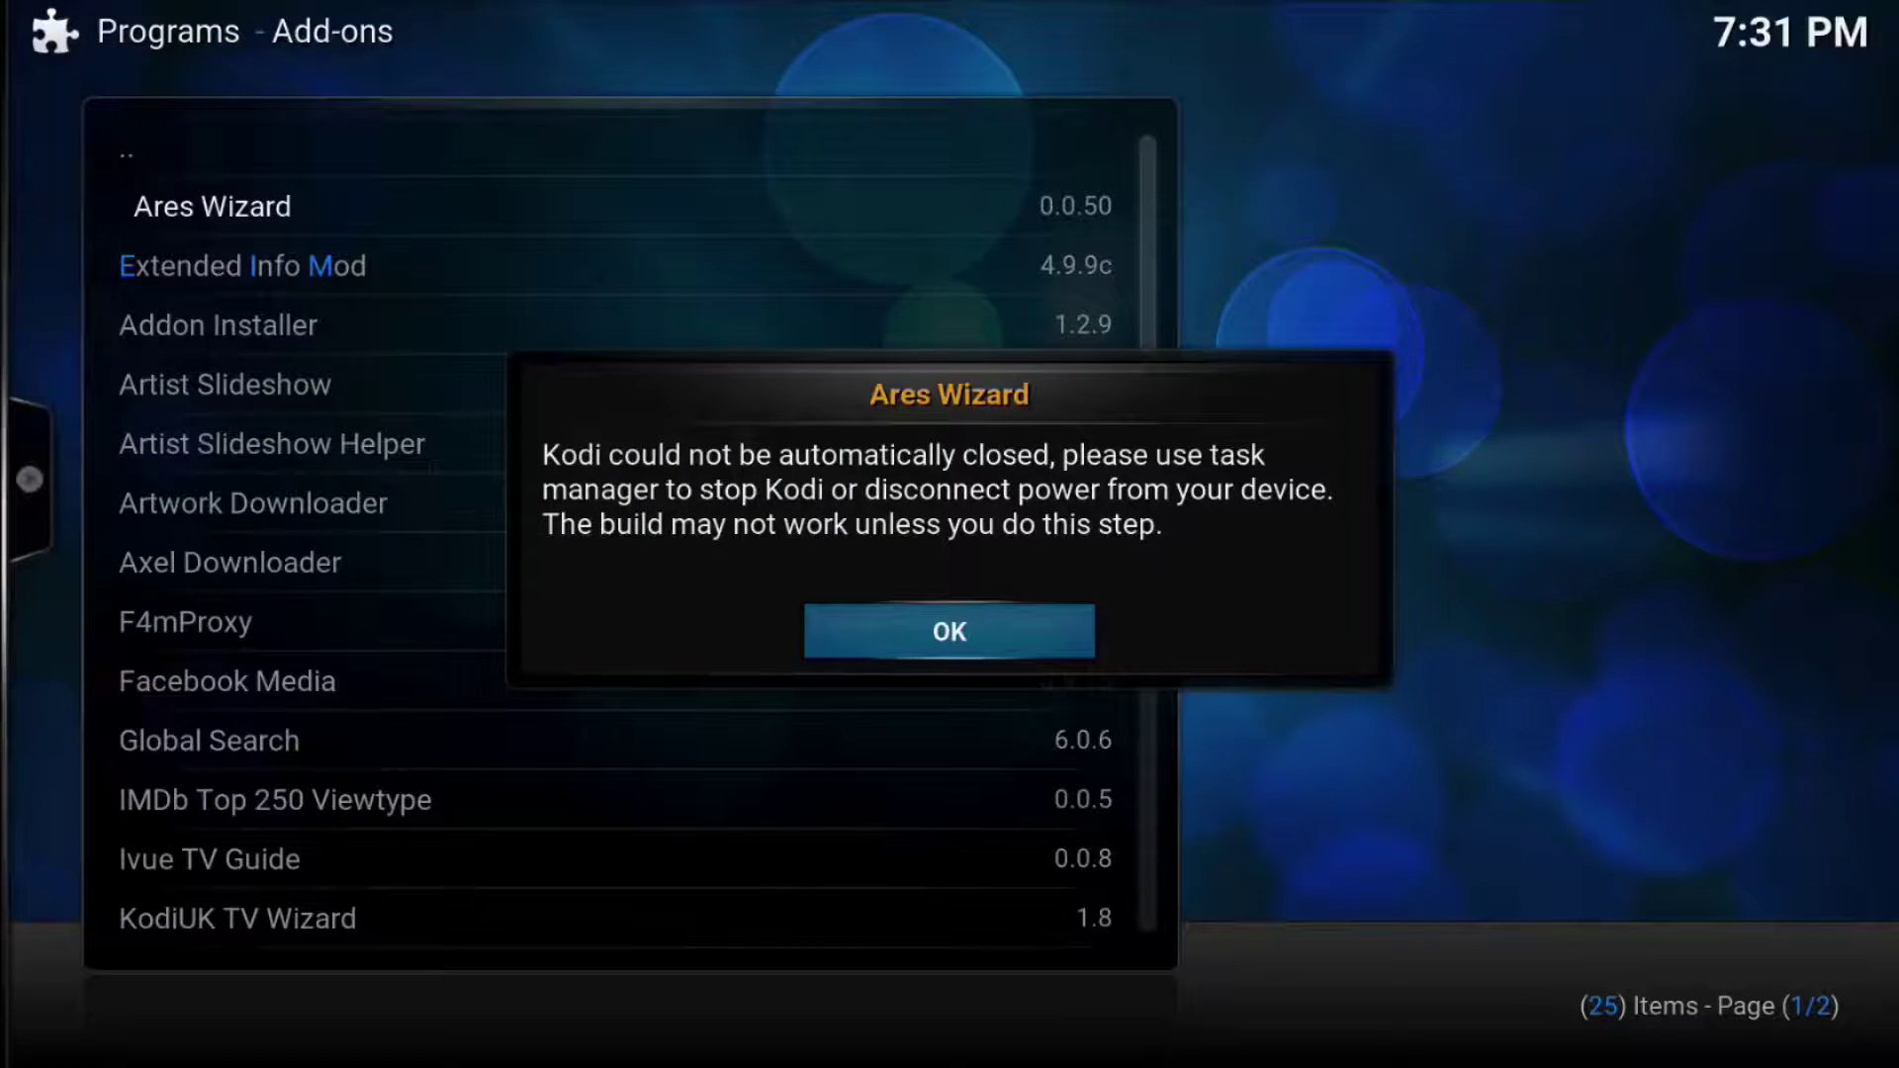
{"action": "key", "text": "Return"}
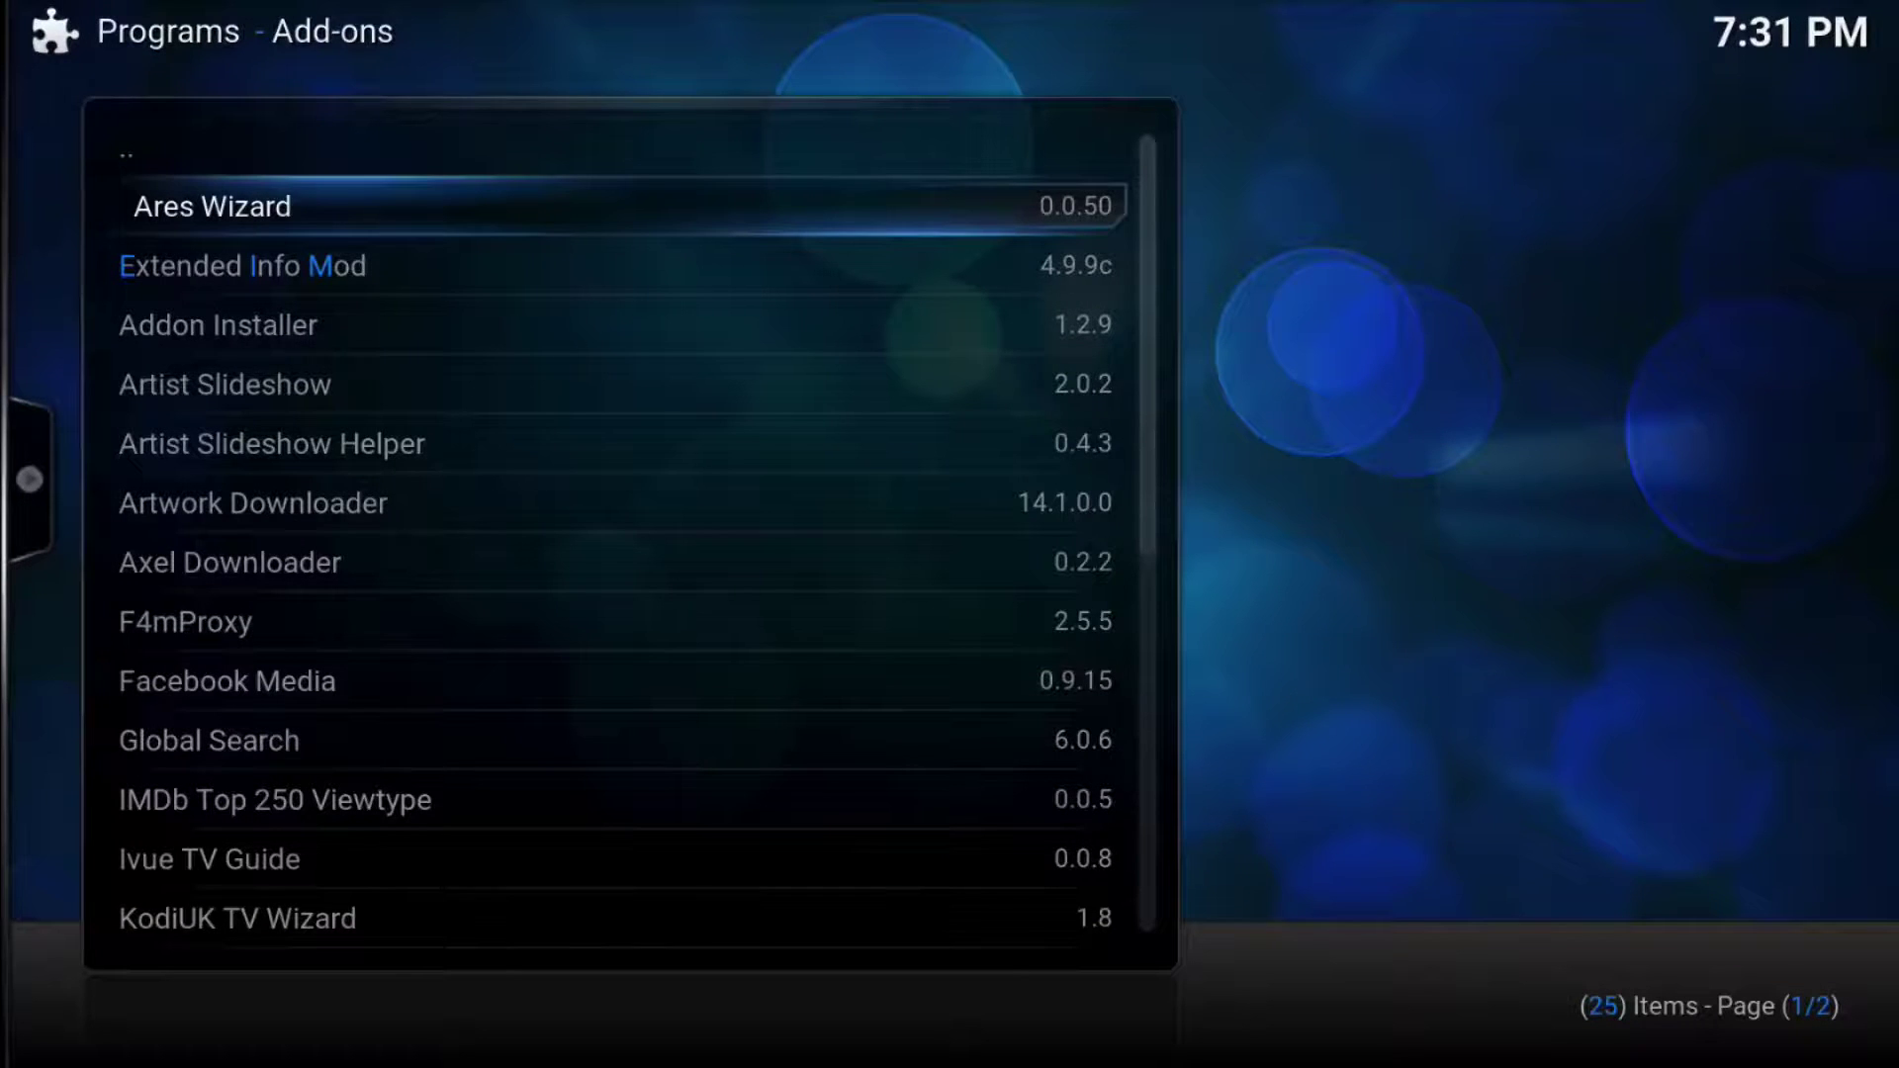
- Return to the Kodi home screen, bring up its exit menu, and force-close Kodi from the Apple TV app switcher
{"action": "key", "text": "BackSpace"}
{"action": "key", "text": "Escape"}
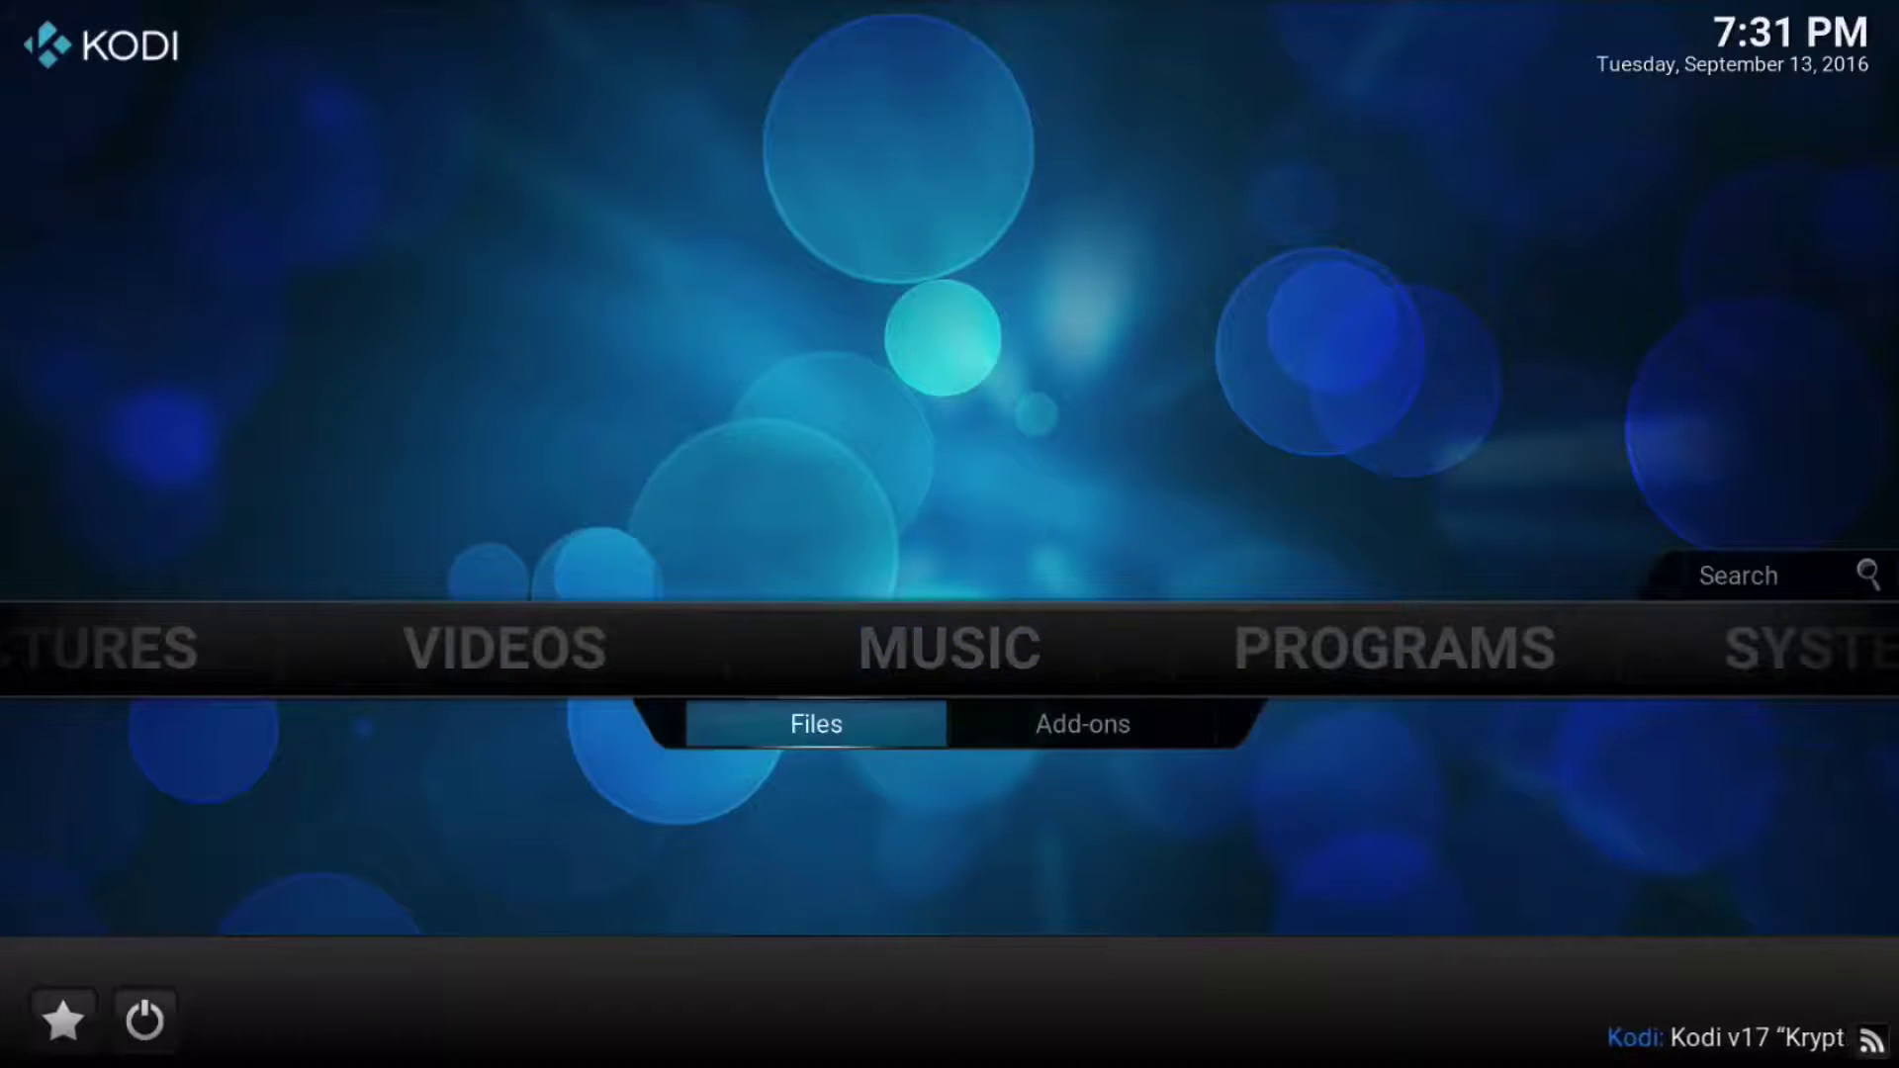
{"action": "key", "text": "Down"}
{"action": "key", "text": "Return"}
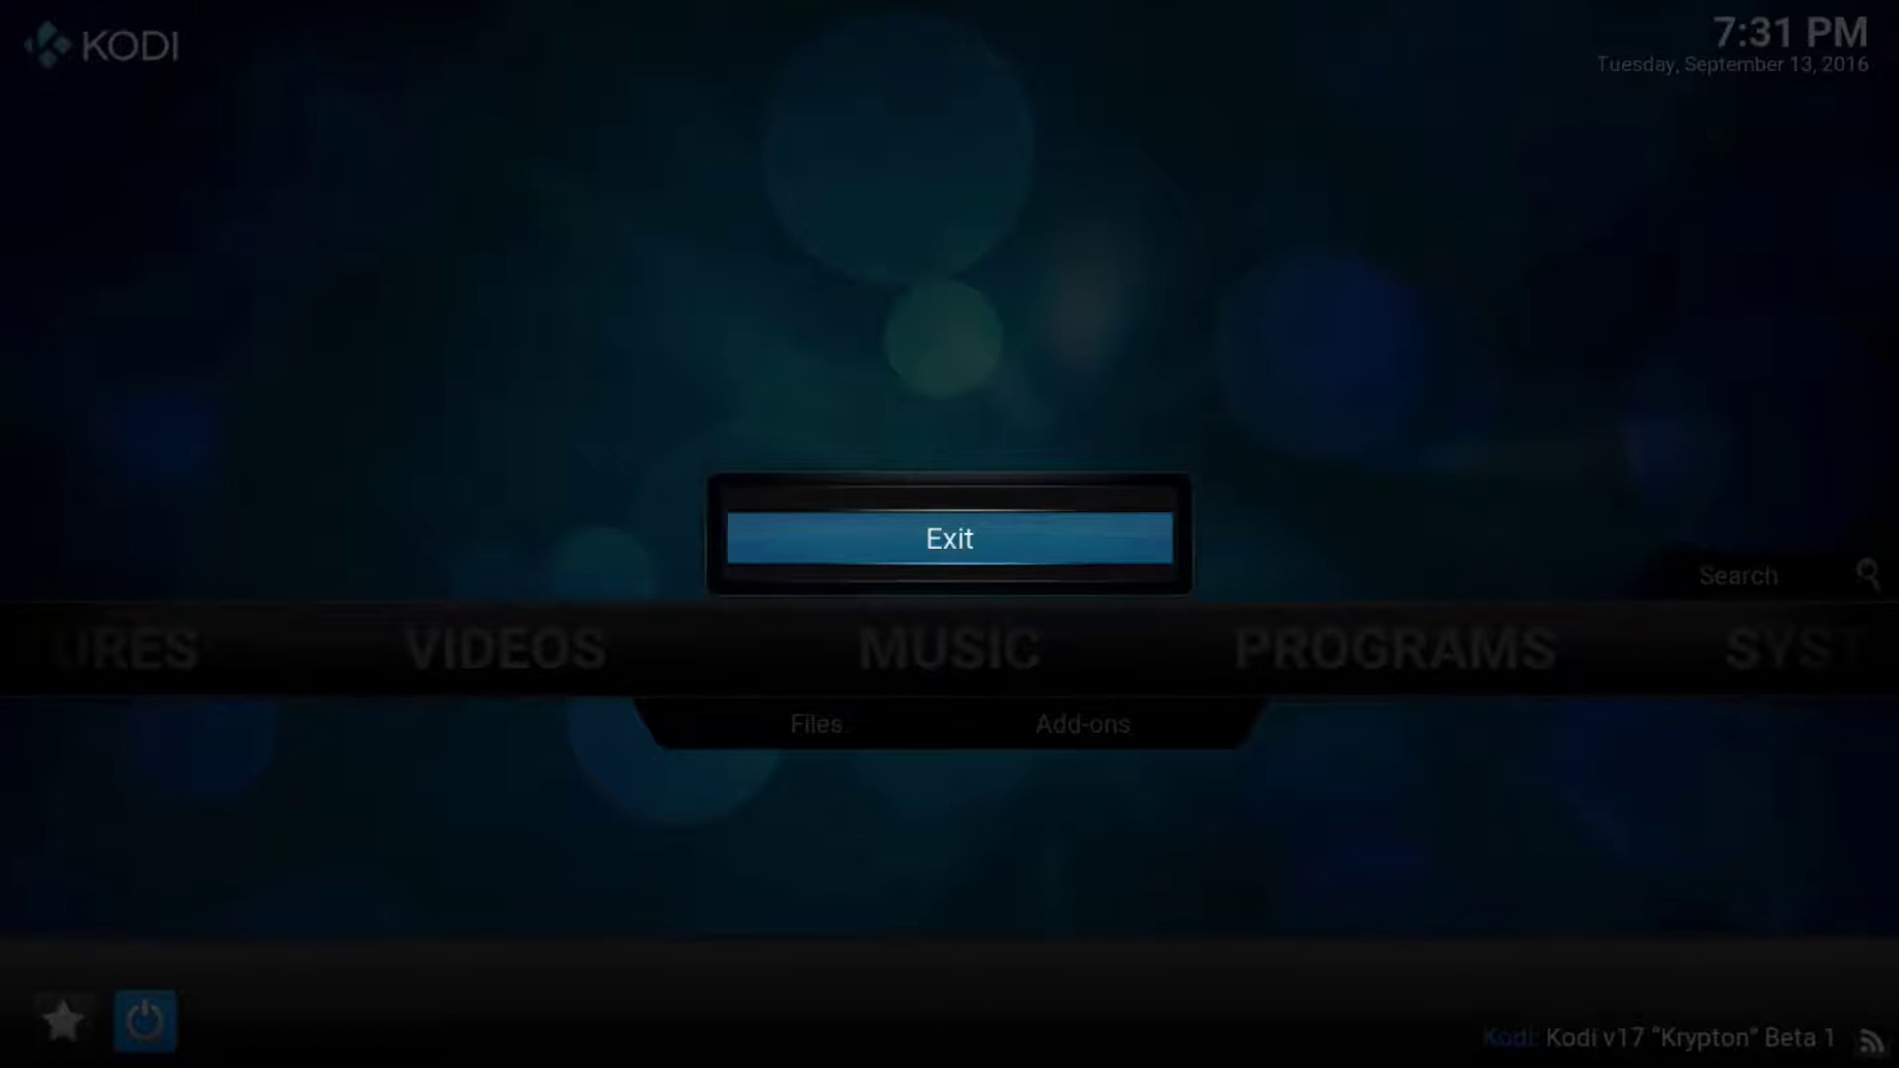
{"action": "key", "text": "Home"}
{"action": "key", "text": "Home"}
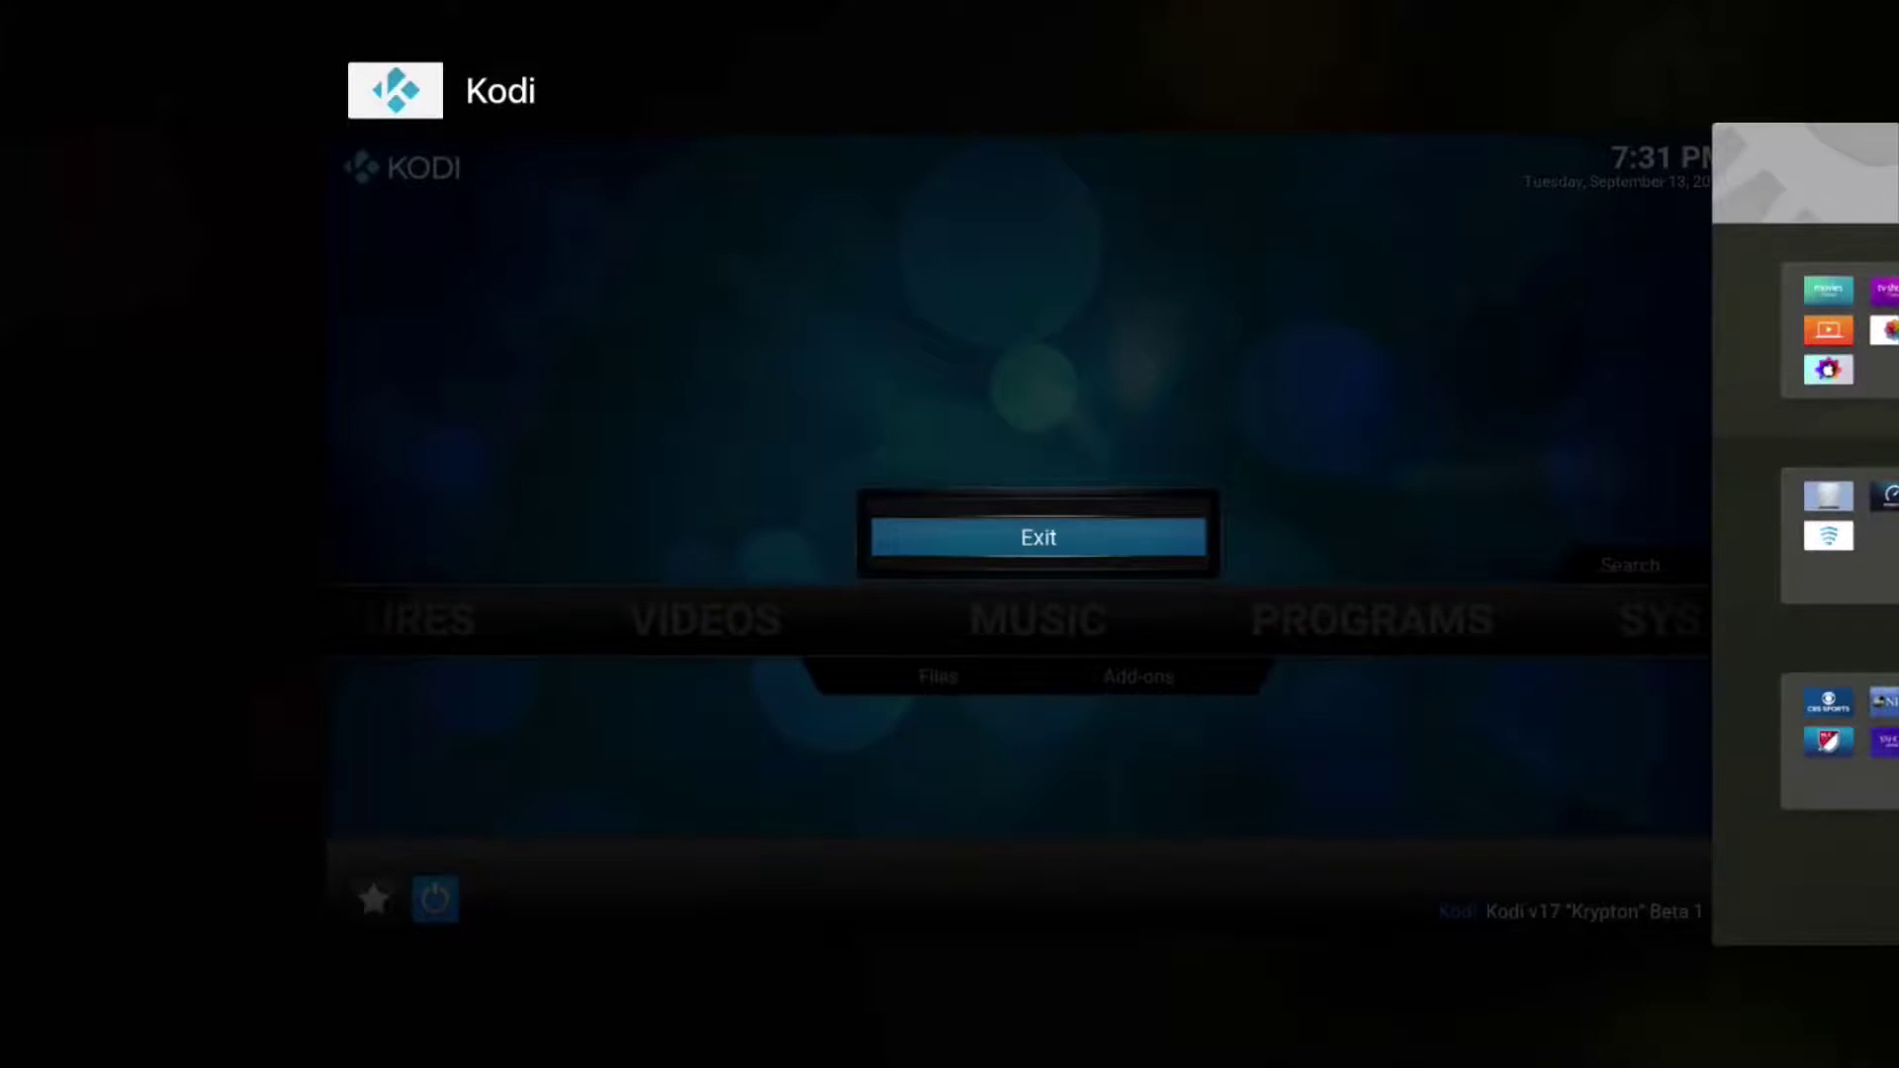
{"action": "key", "text": "Home"}
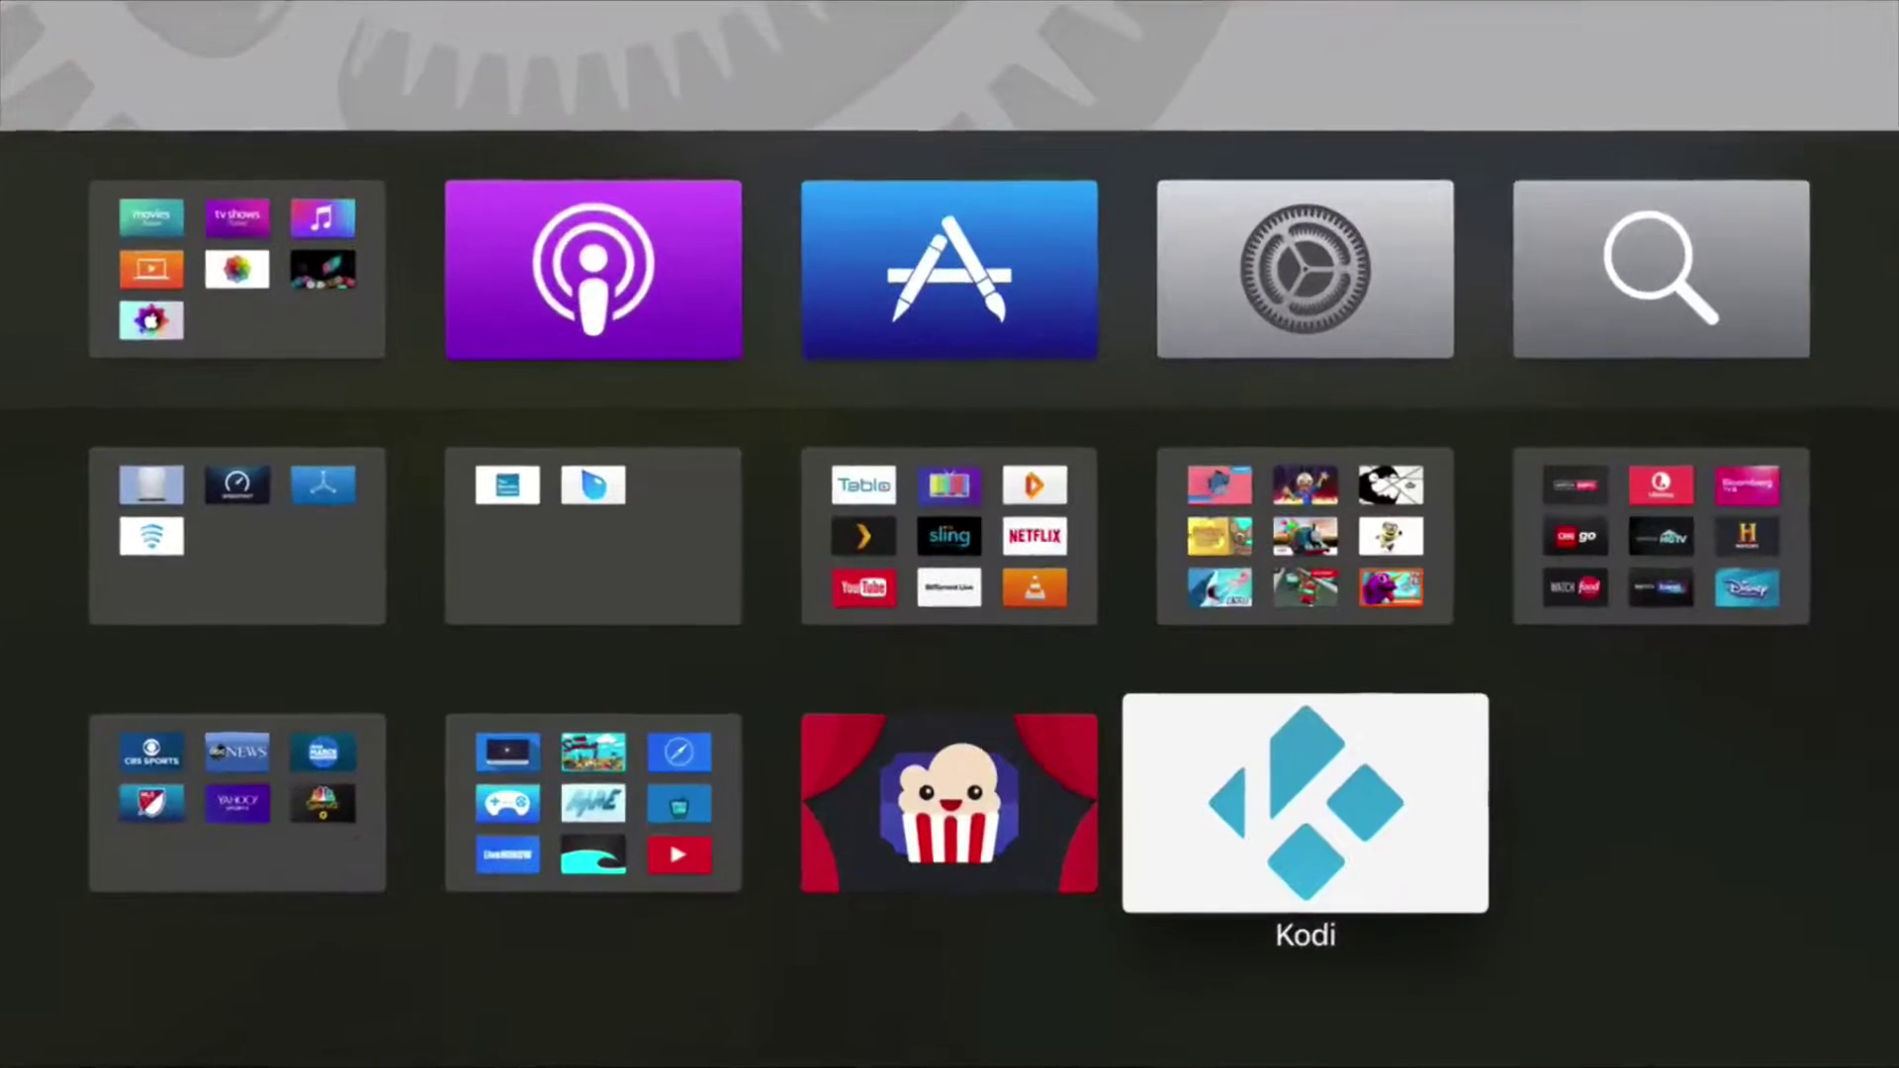
- Relaunch Kodi from the Apple TV home screen and open the system file manager
{"action": "key", "text": "Return"}
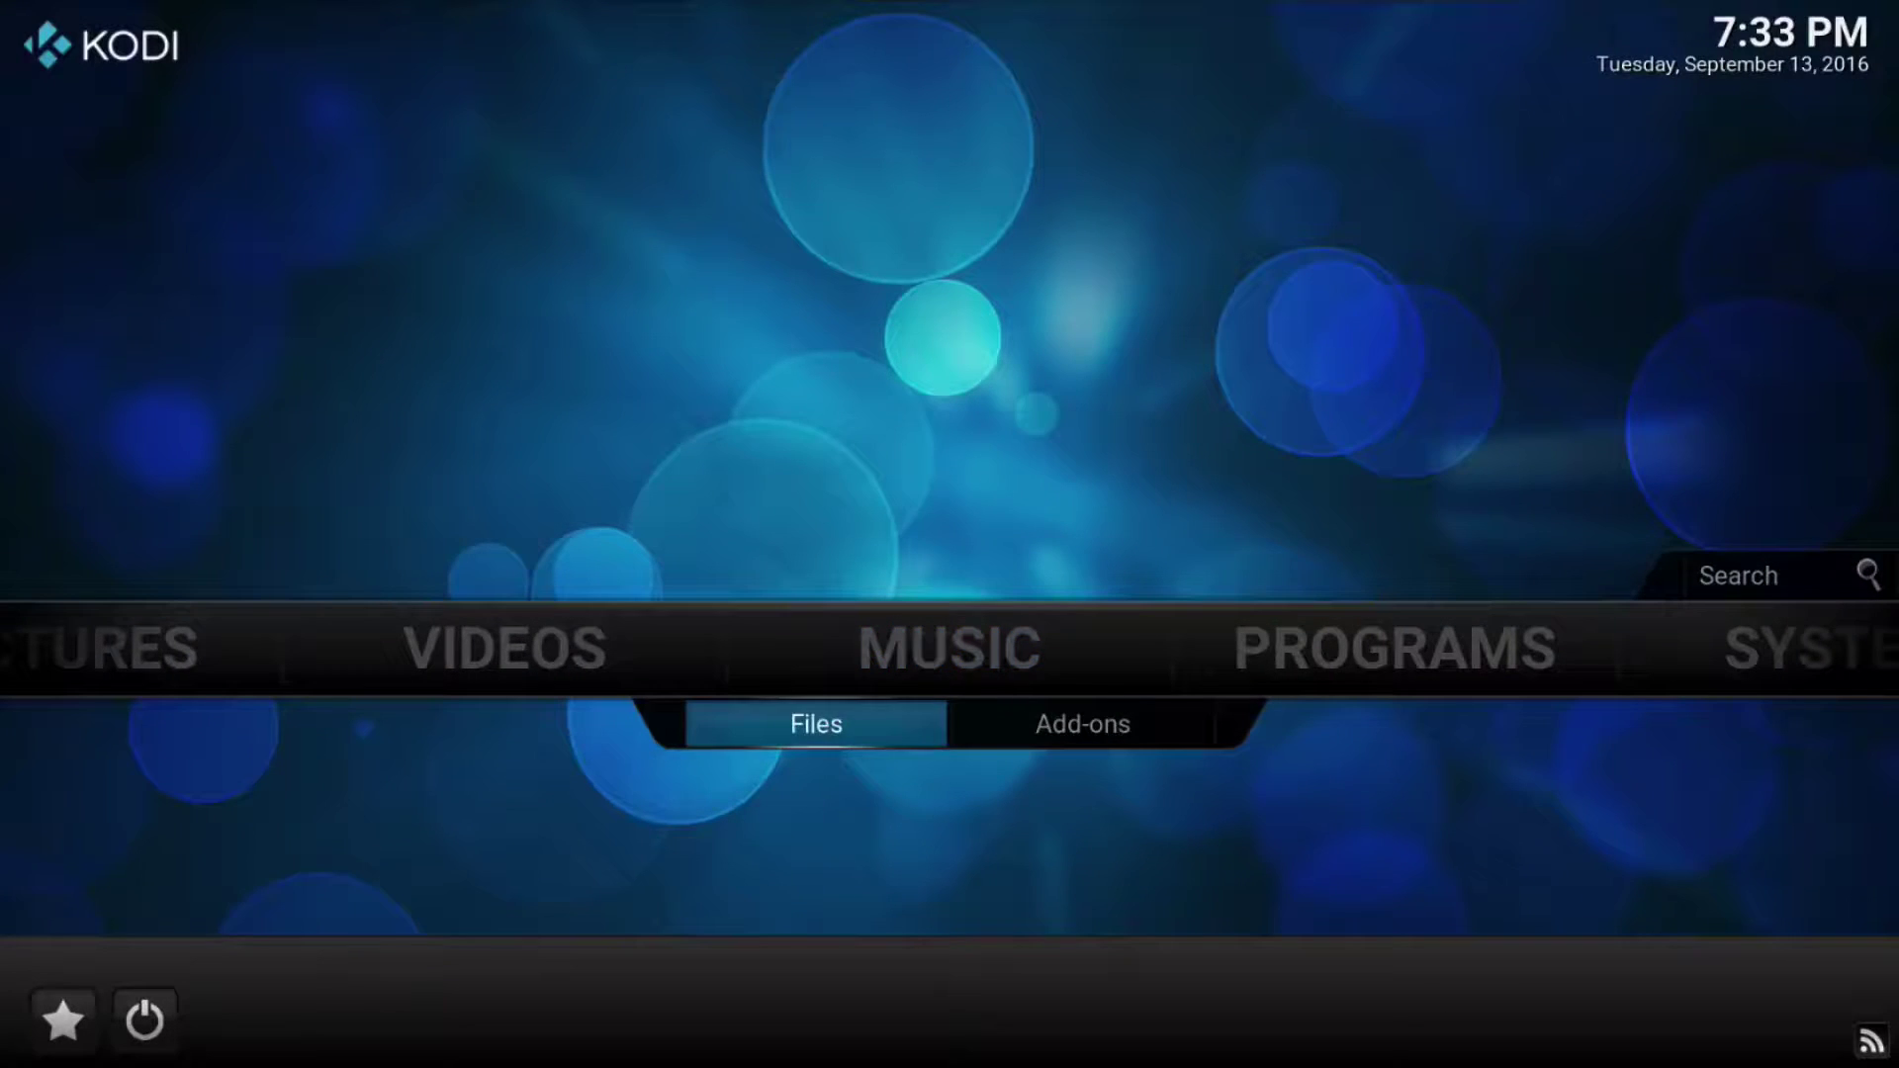
{"action": "key", "text": "Right"}
{"action": "key", "text": "Up"}
{"action": "key", "text": "Right"}
{"action": "key", "text": "Right"}
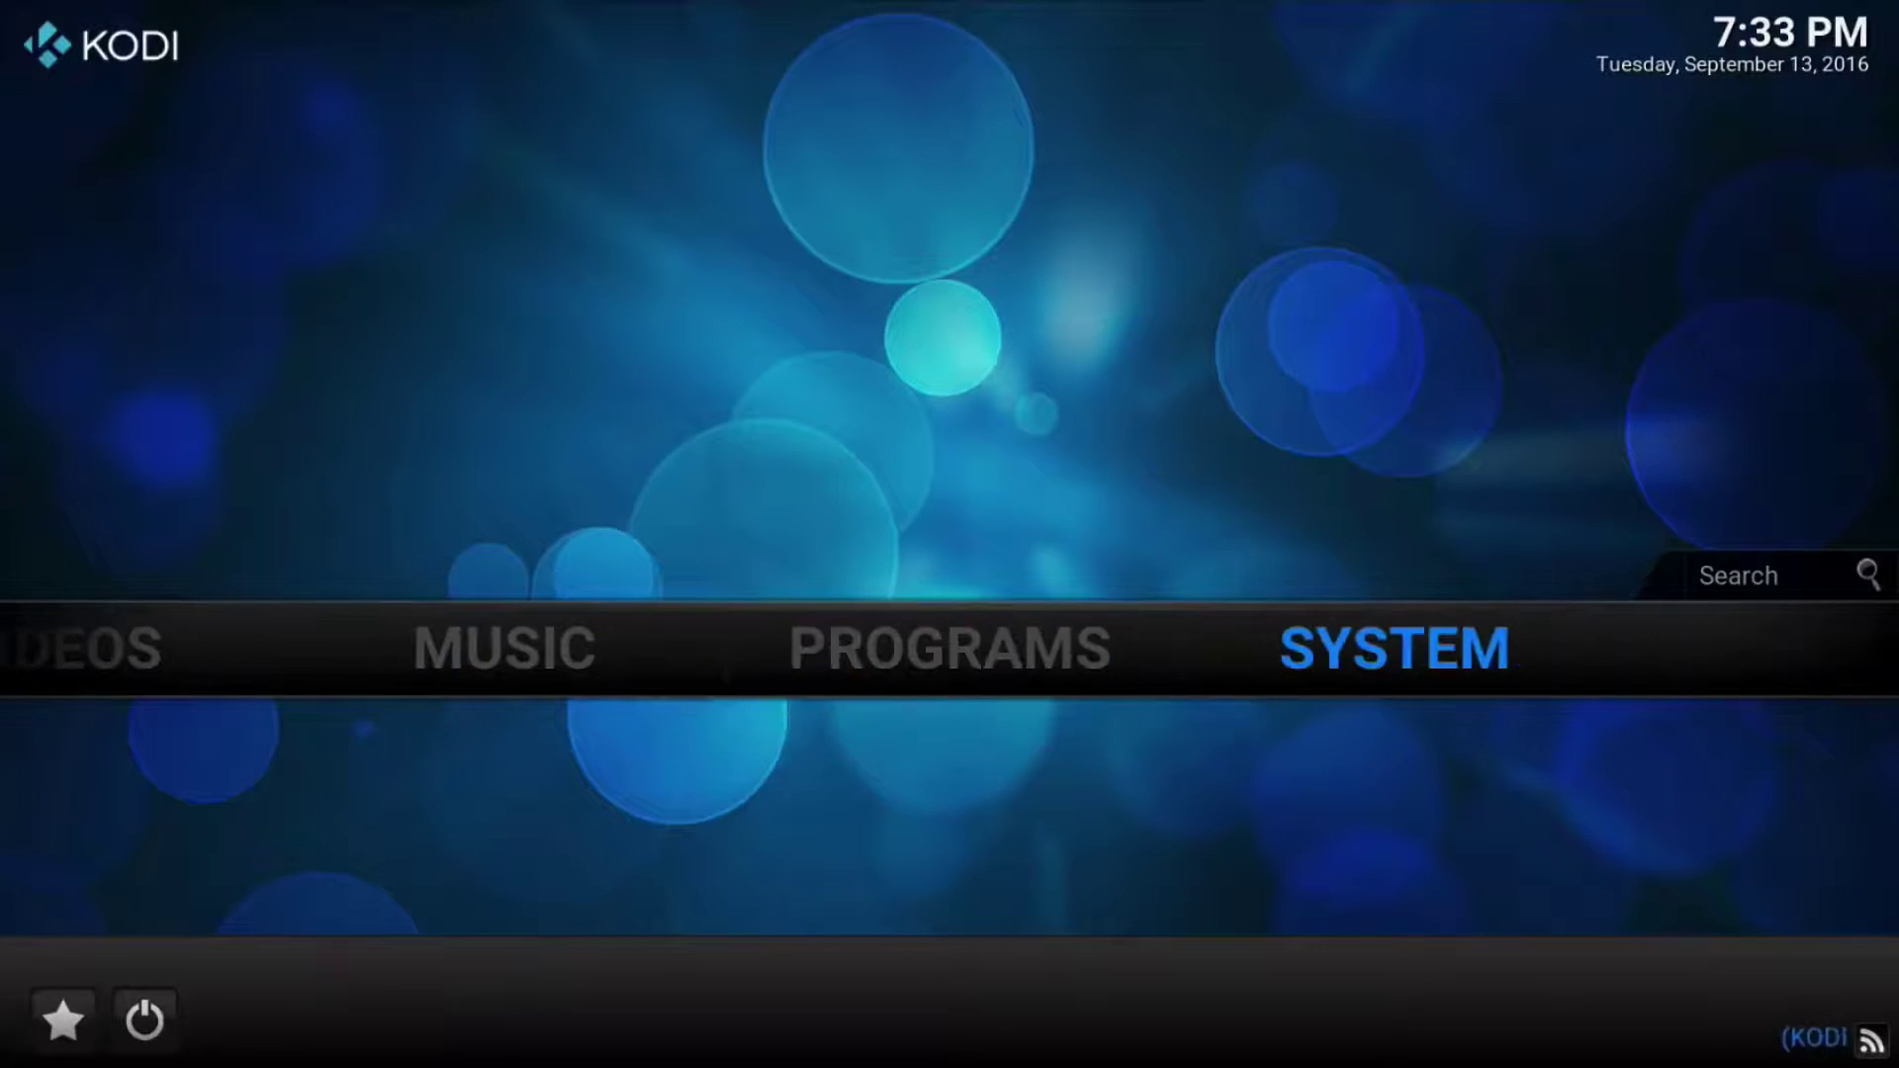
{"action": "key", "text": "Down"}
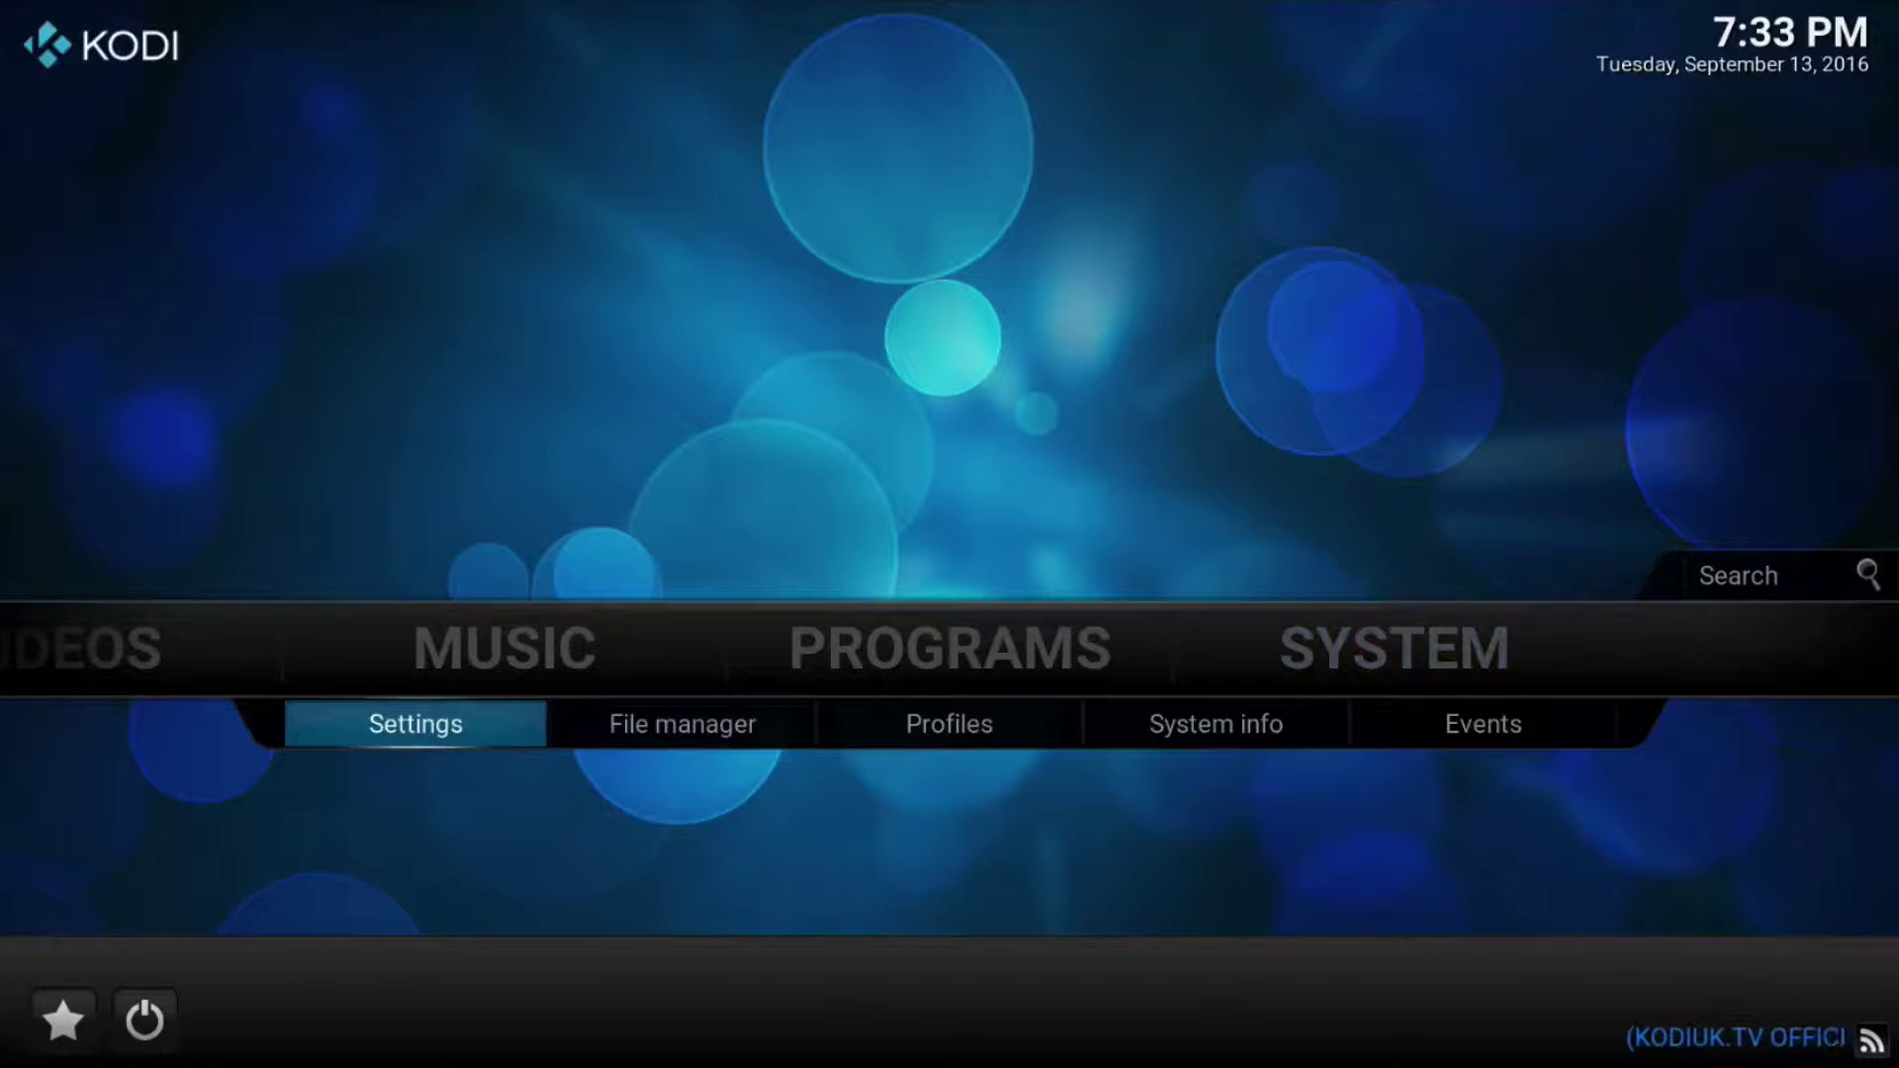
{"action": "key", "text": "Right"}
{"action": "key", "text": "Return"}
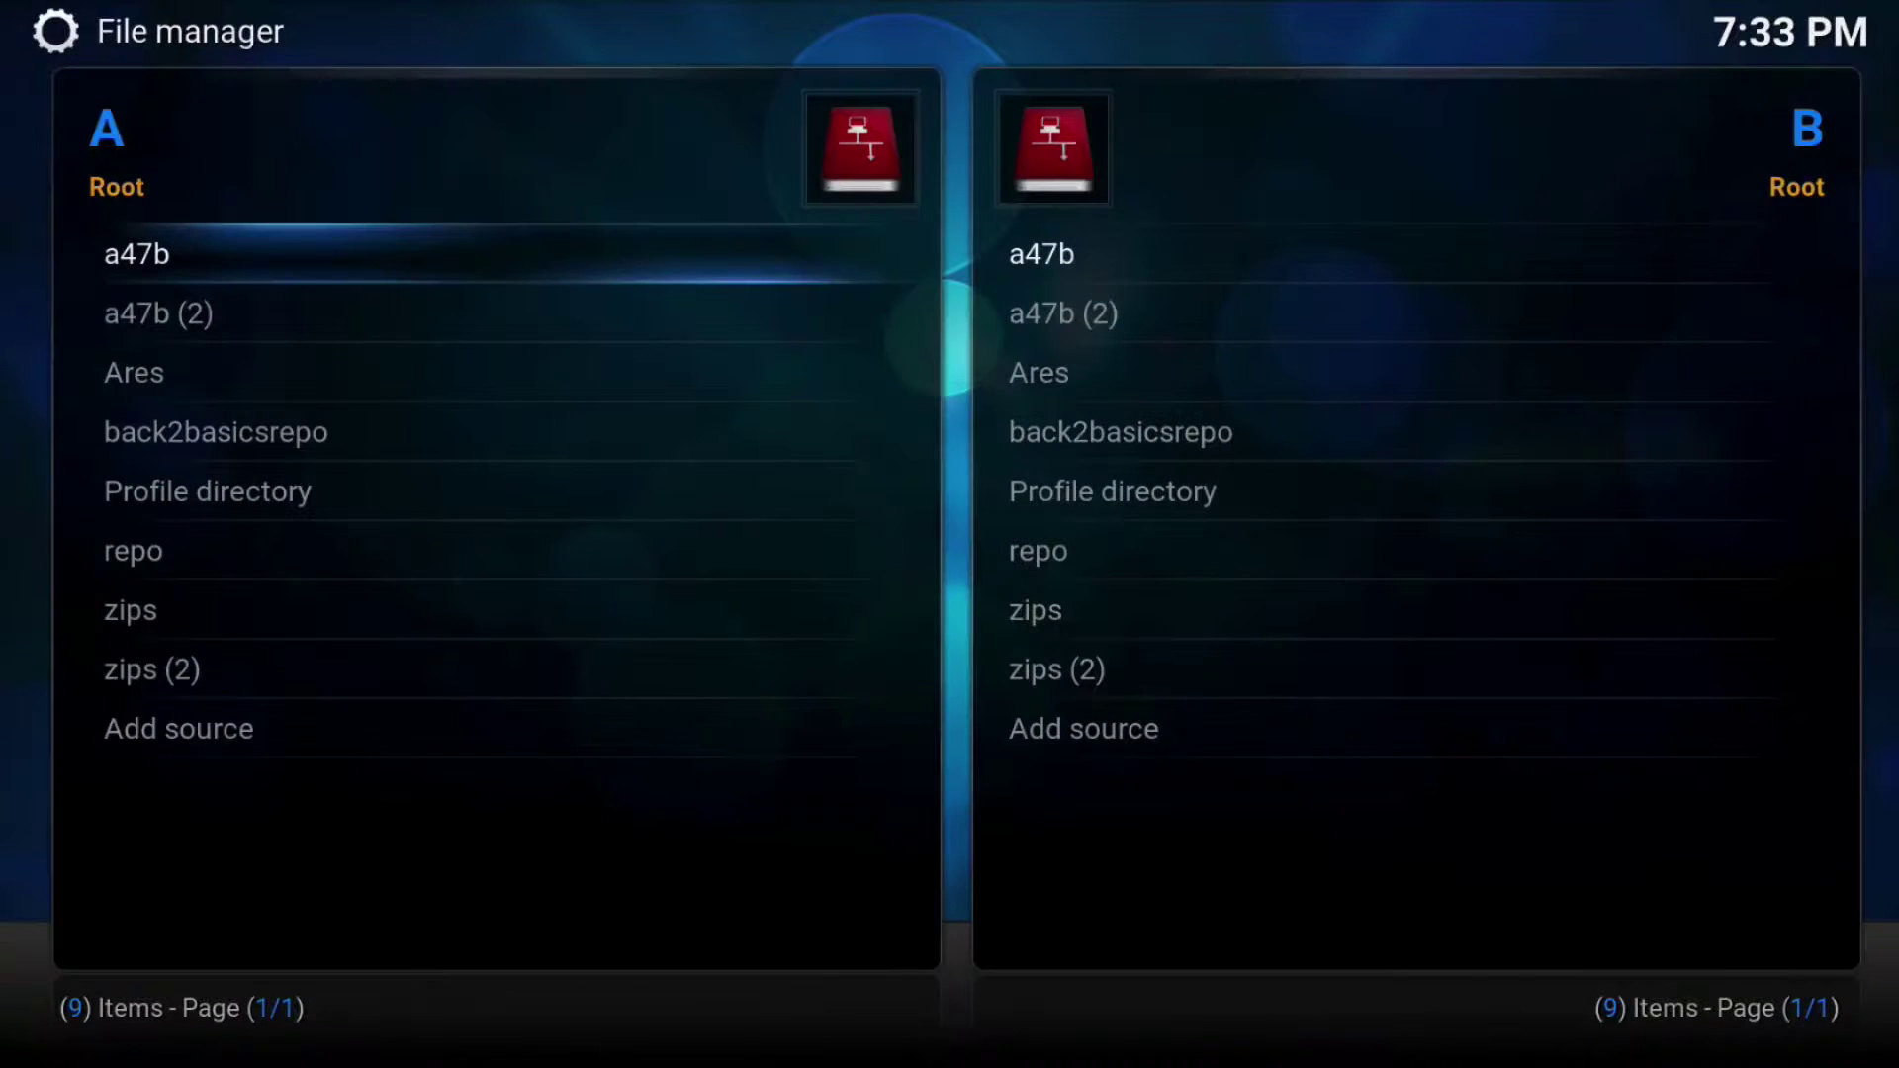
- Review the sources listed in both file manager panes, and return to the Kodi home screen
{"action": "key", "text": "Down"}
{"action": "key", "text": "Down"}
{"action": "key", "text": "Down"}
{"action": "key", "text": "Down"}
{"action": "key", "text": "Down"}
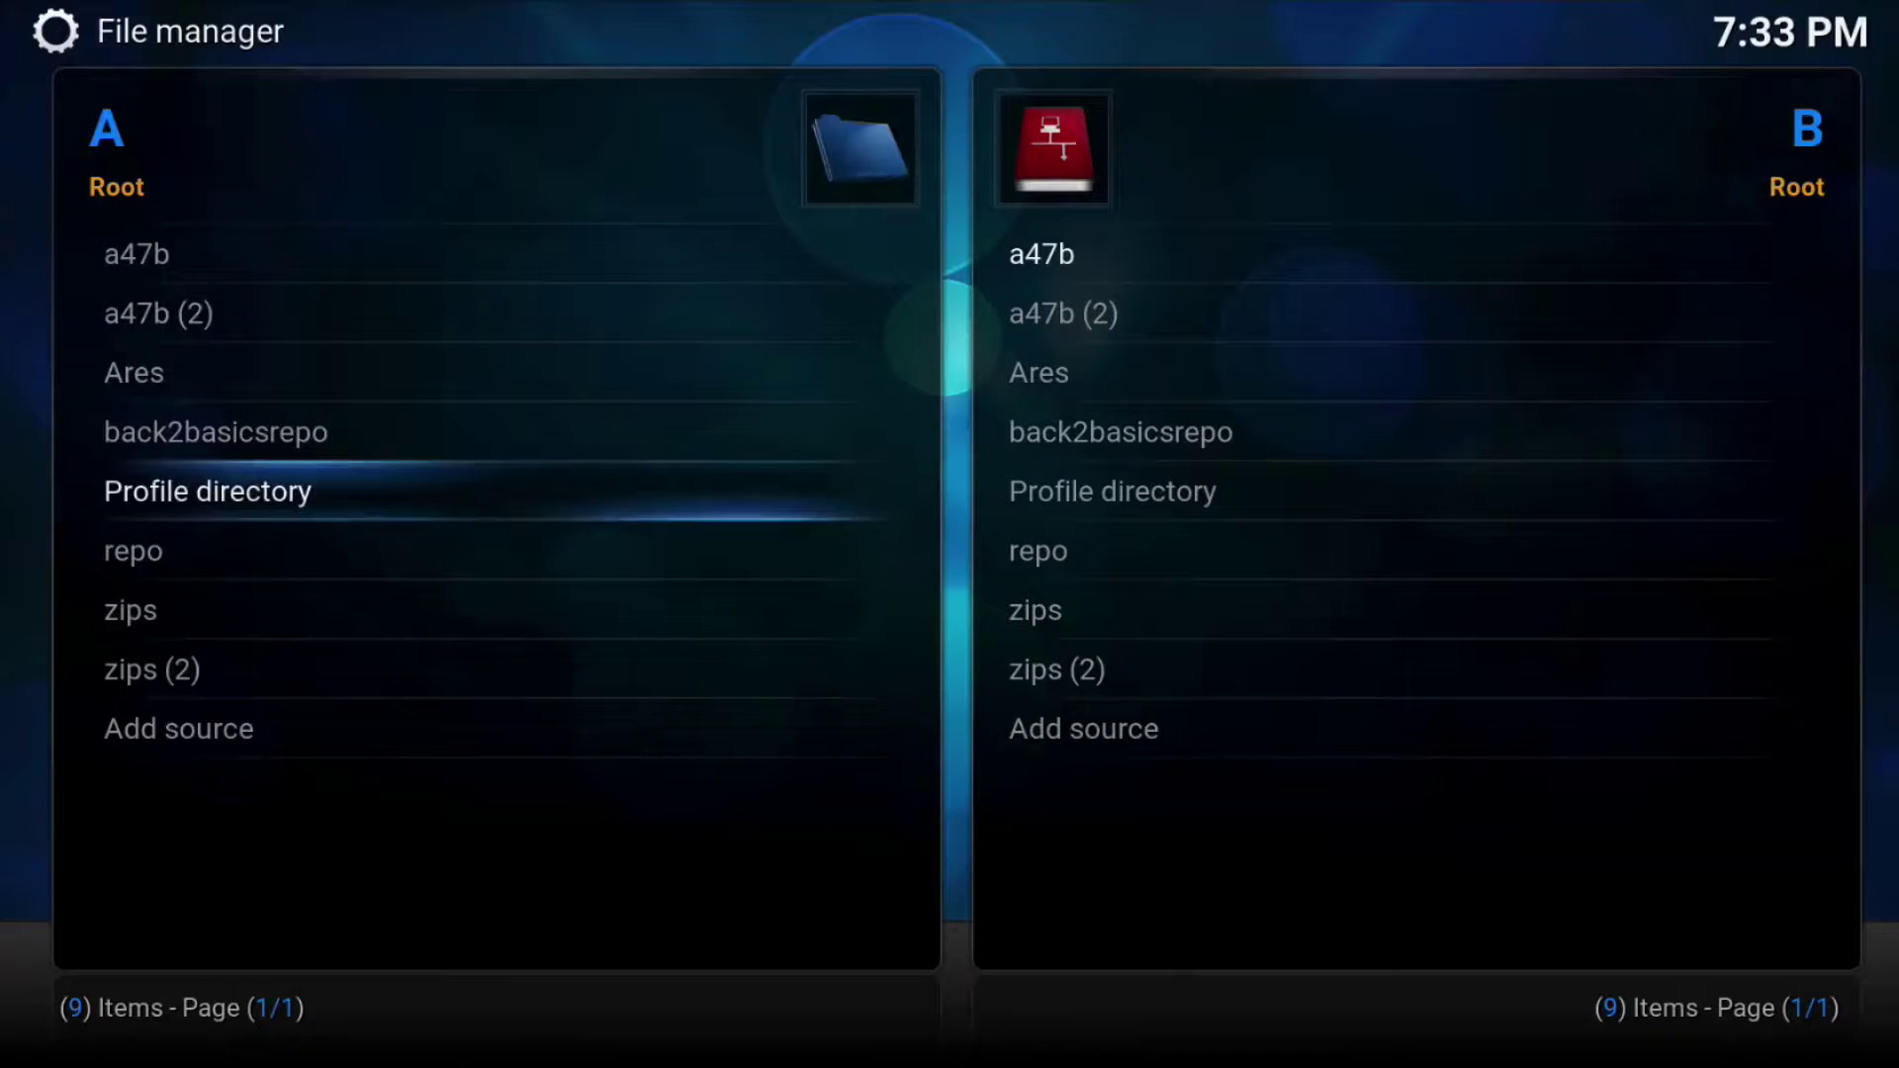
{"action": "key", "text": "Down"}
{"action": "key", "text": "Right"}
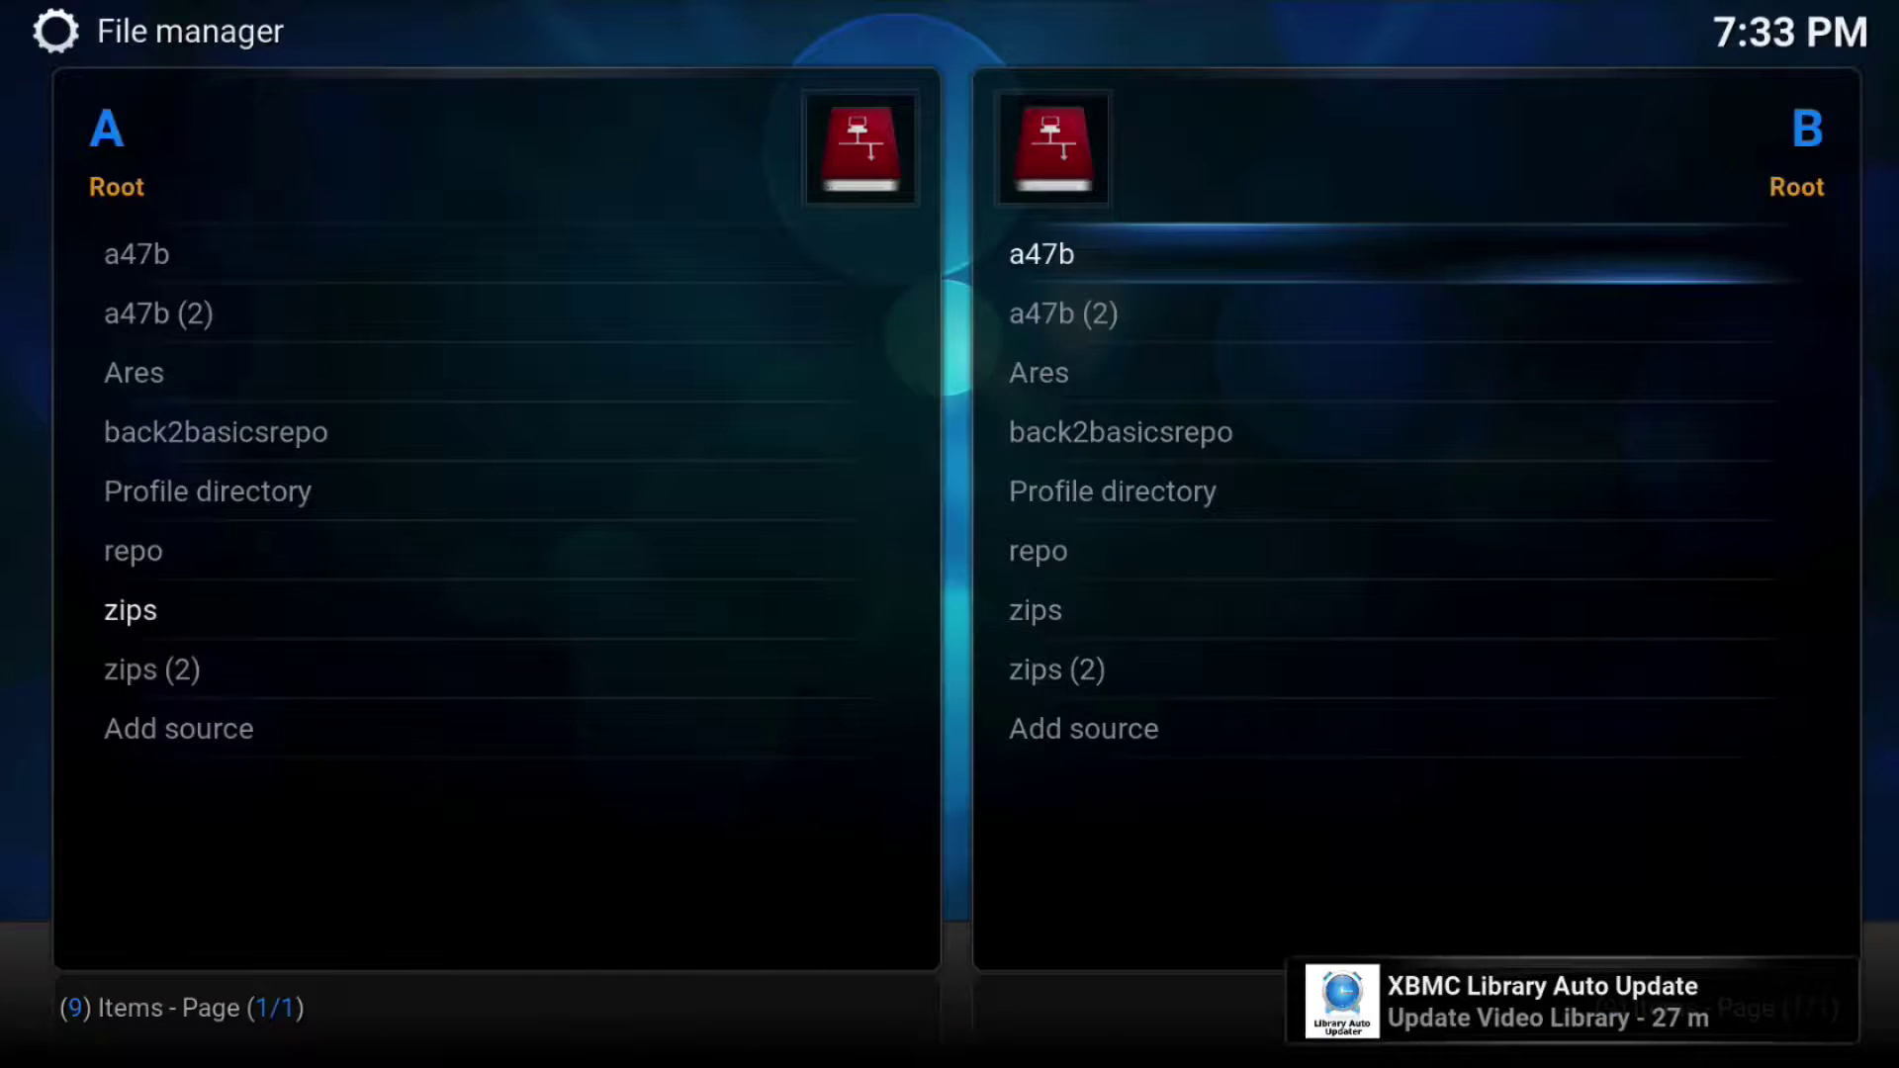
{"action": "key", "text": "Escape"}
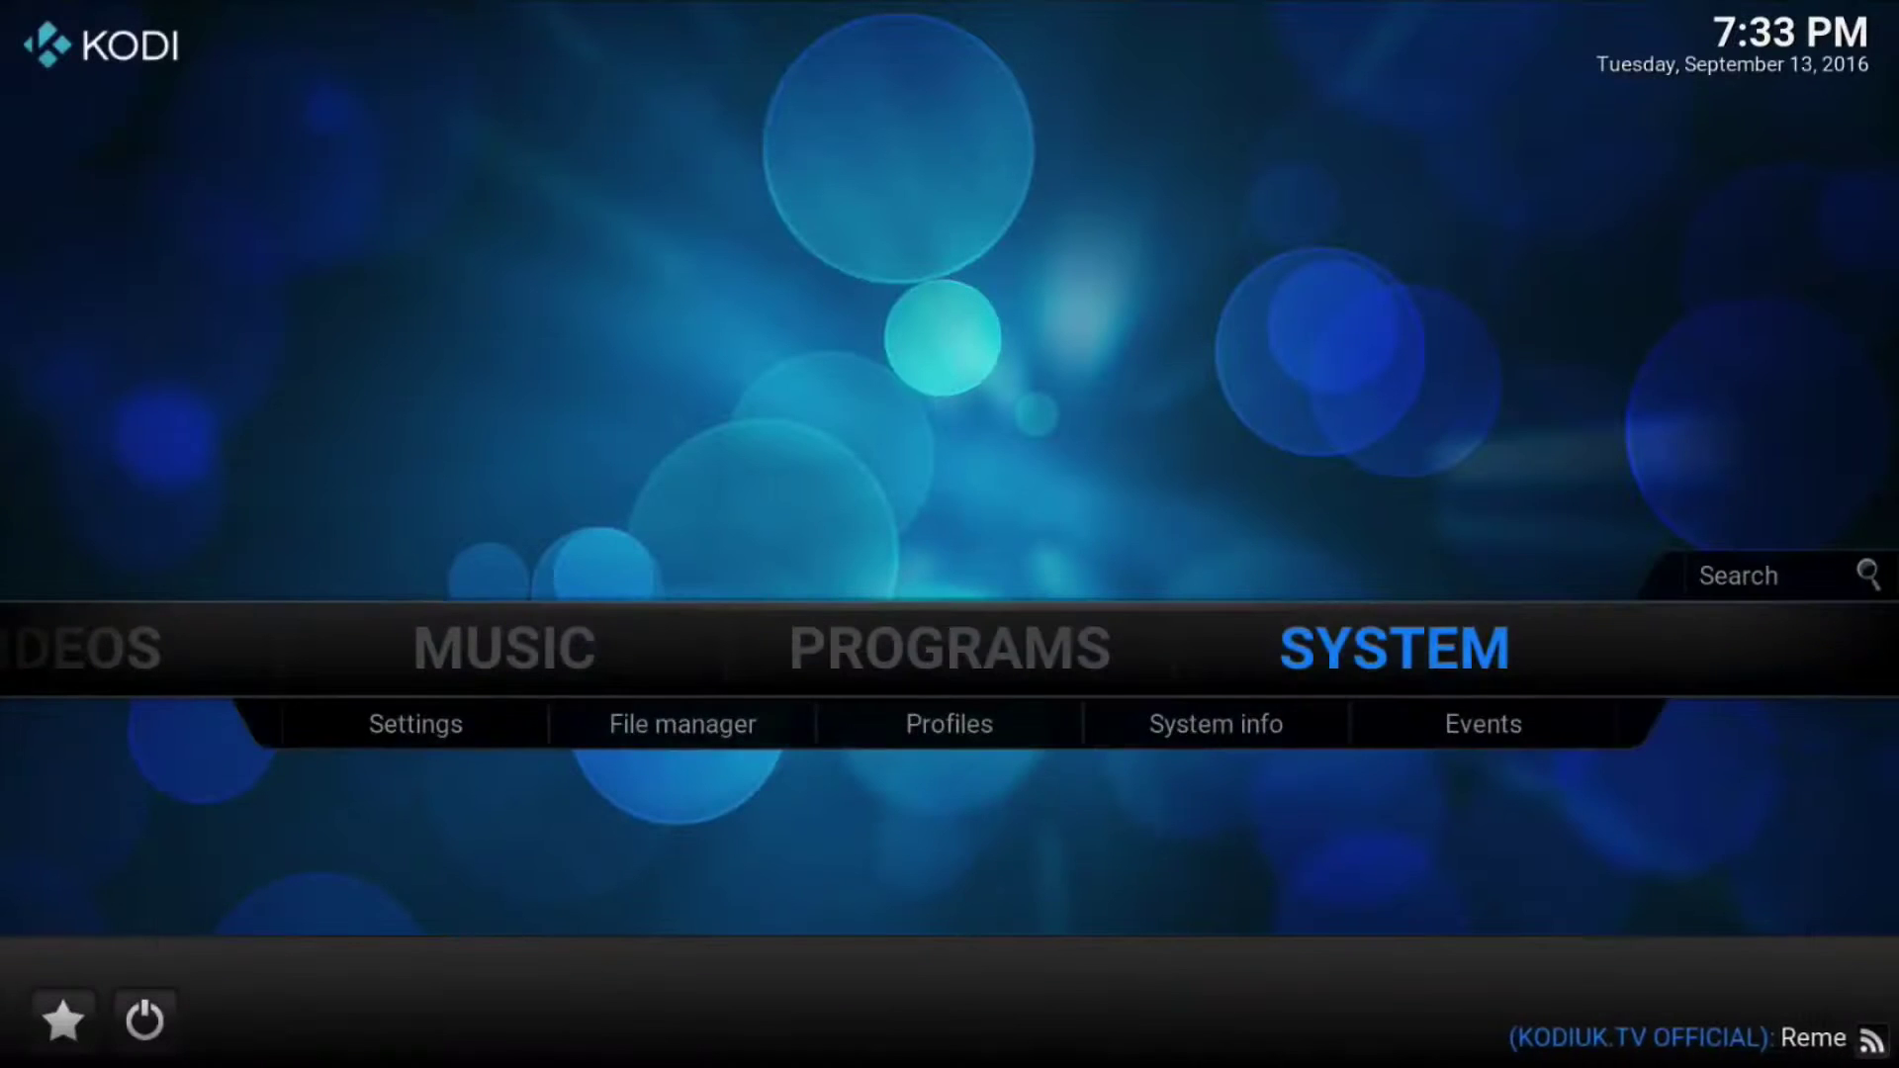
- Open the list of installed video add-ons from the Kodi home screen
{"action": "key", "text": "Left"}
{"action": "key", "text": "Left"}
{"action": "key", "text": "Left"}
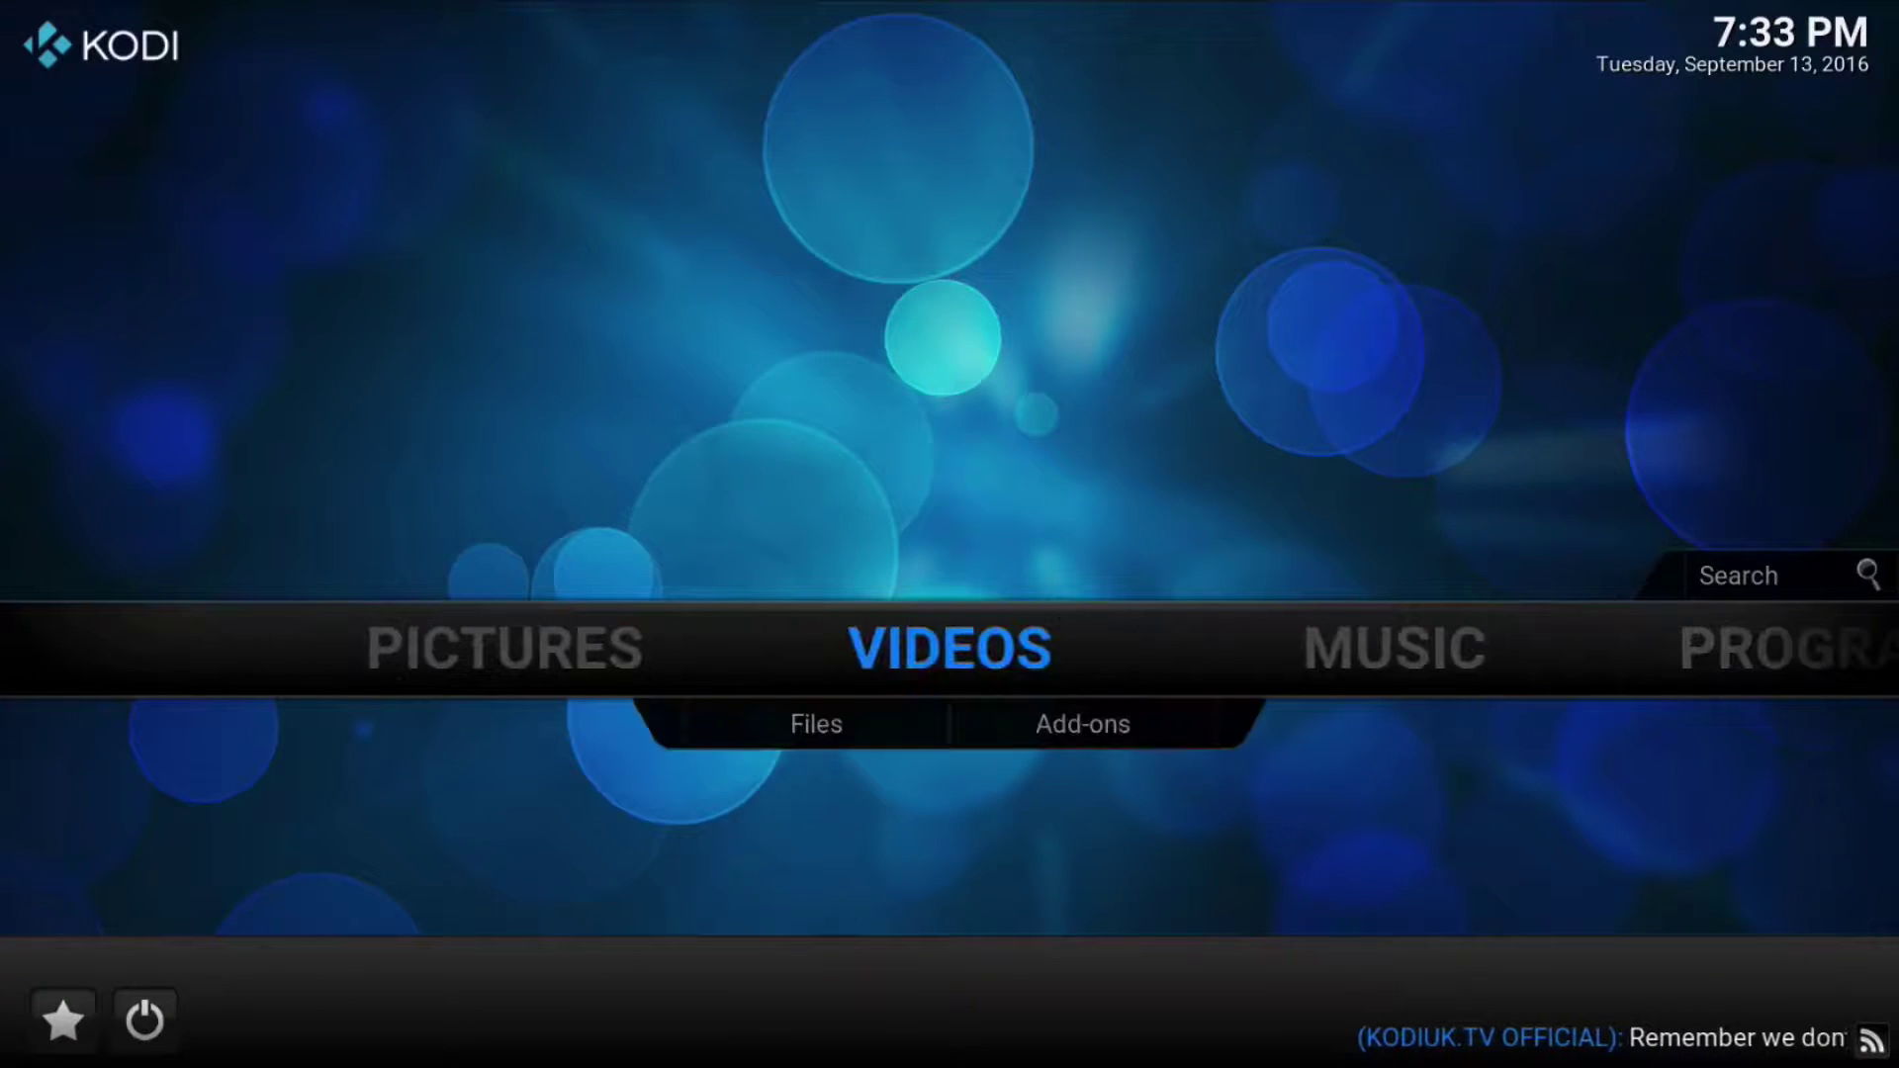
{"action": "key", "text": "Down"}
{"action": "key", "text": "Right"}
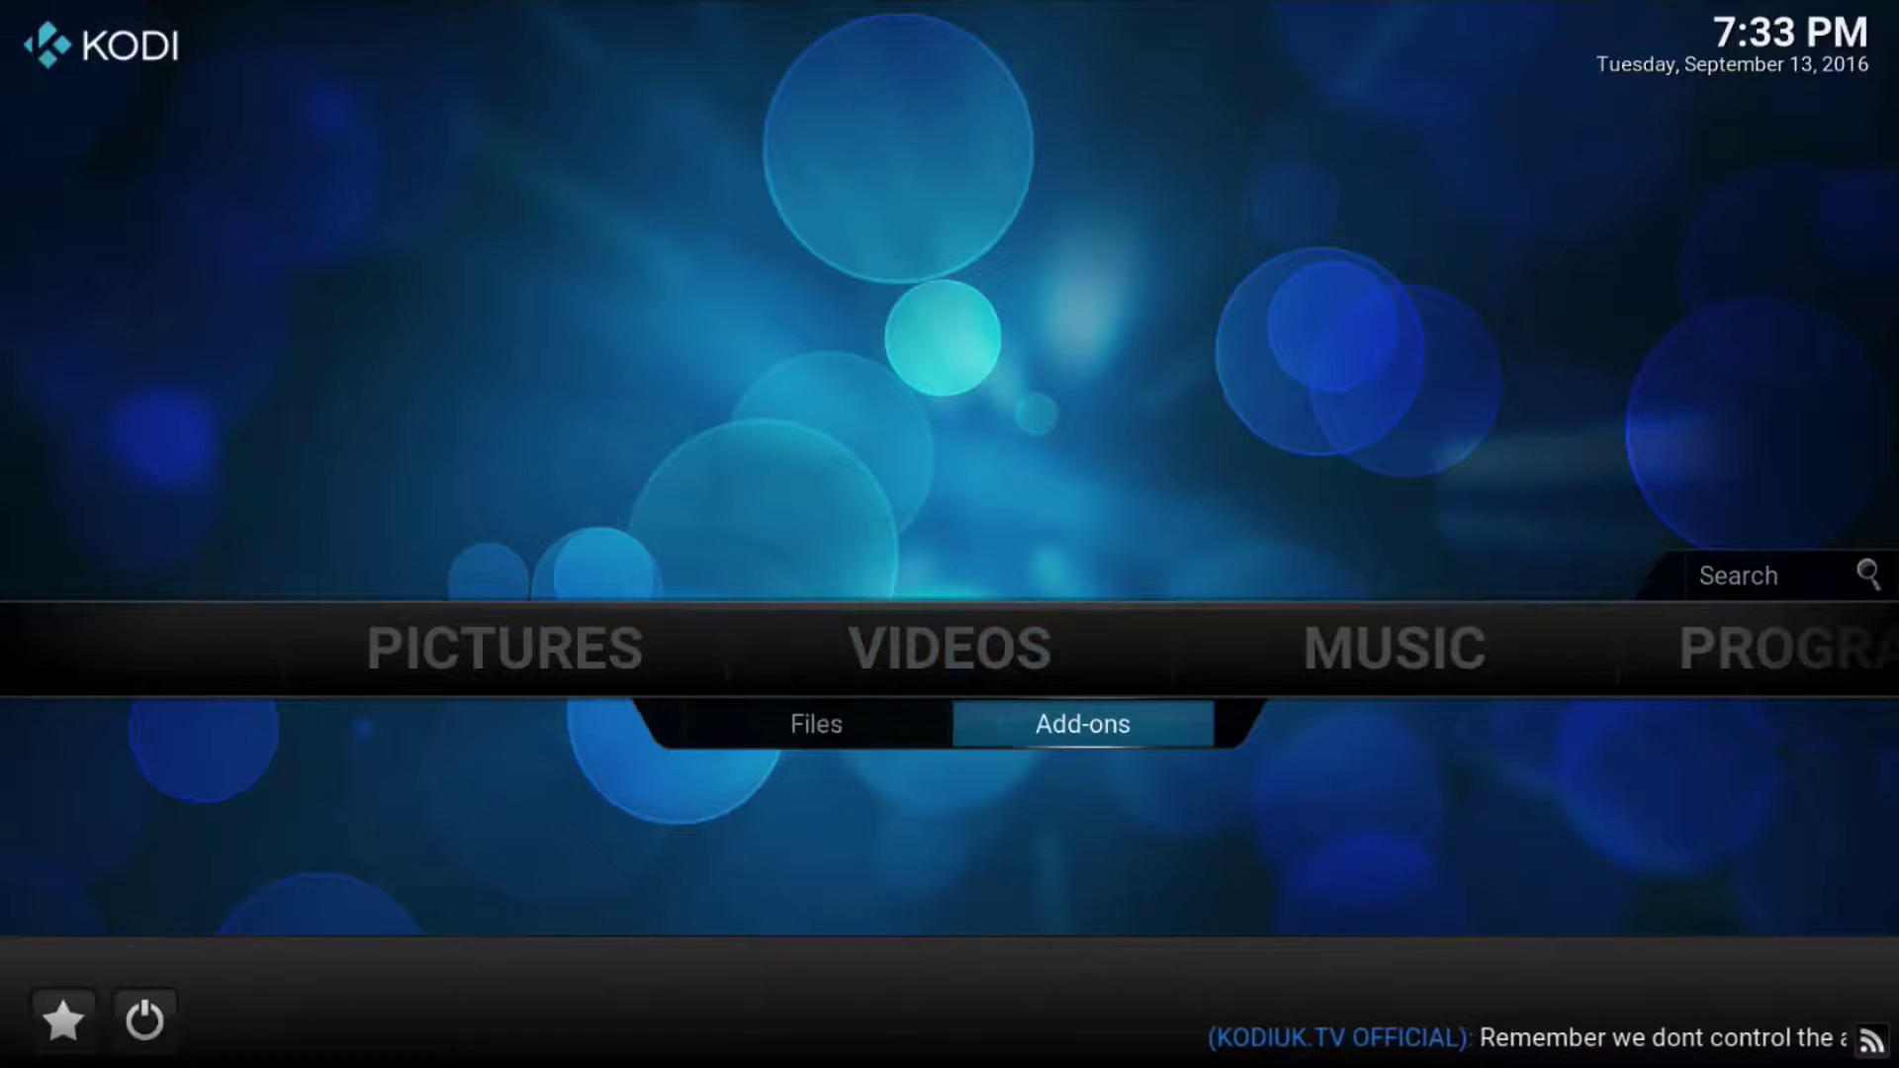
{"action": "key", "text": "Return"}
{"action": "key", "text": "Down"}
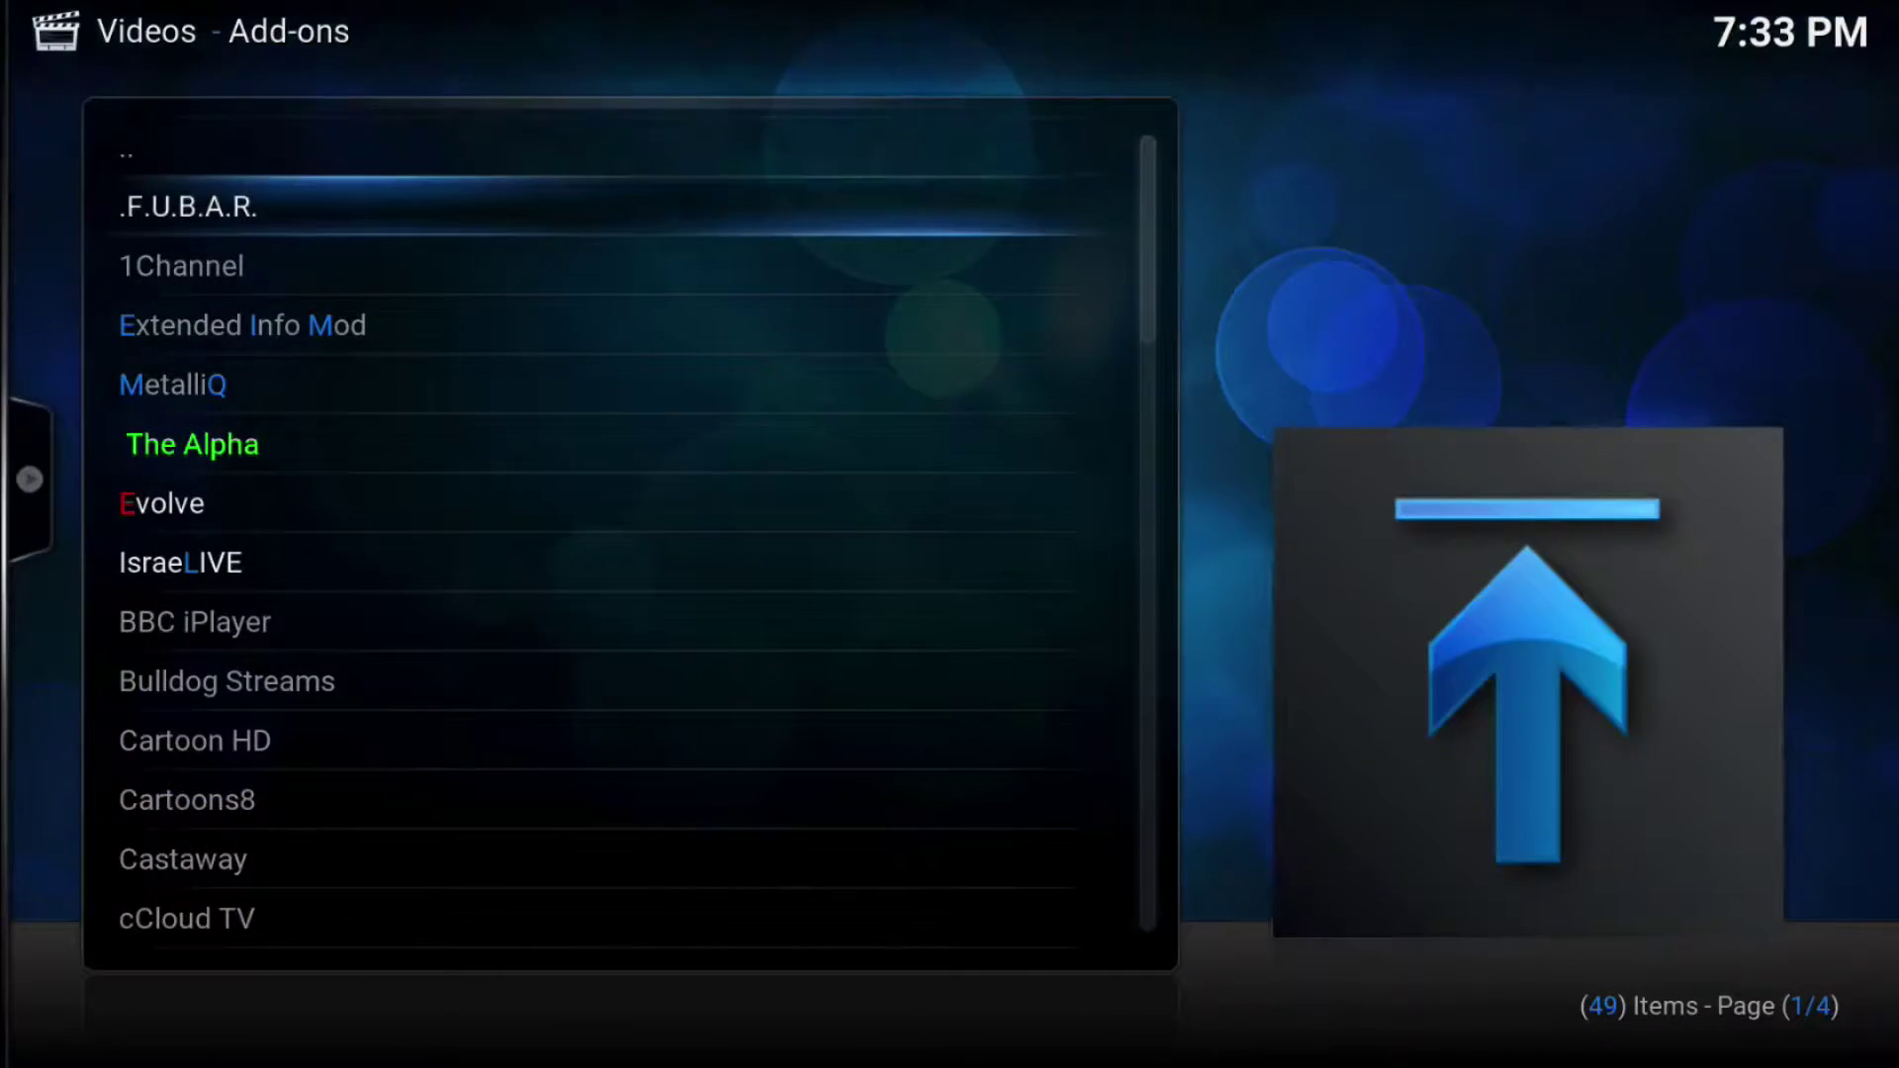
- Examine the video add-ons included with the build from start to end, and return to the home screen
{"action": "key", "text": "Down"}
{"action": "key", "text": "Down"}
{"action": "key", "text": "Down"}
{"action": "key", "text": "Down"}
{"action": "key", "text": "Down"}
{"action": "key", "text": "Down"}
{"action": "key", "text": "Down"}
{"action": "key", "text": "Down"}
{"action": "key", "text": "Down"}
{"action": "key", "text": "Down"}
{"action": "key", "text": "Down"}
{"action": "key", "text": "Down"}
{"action": "key", "text": "Down"}
{"action": "key", "text": "Down"}
{"action": "key", "text": "Down"}
{"action": "key", "text": "Down"}
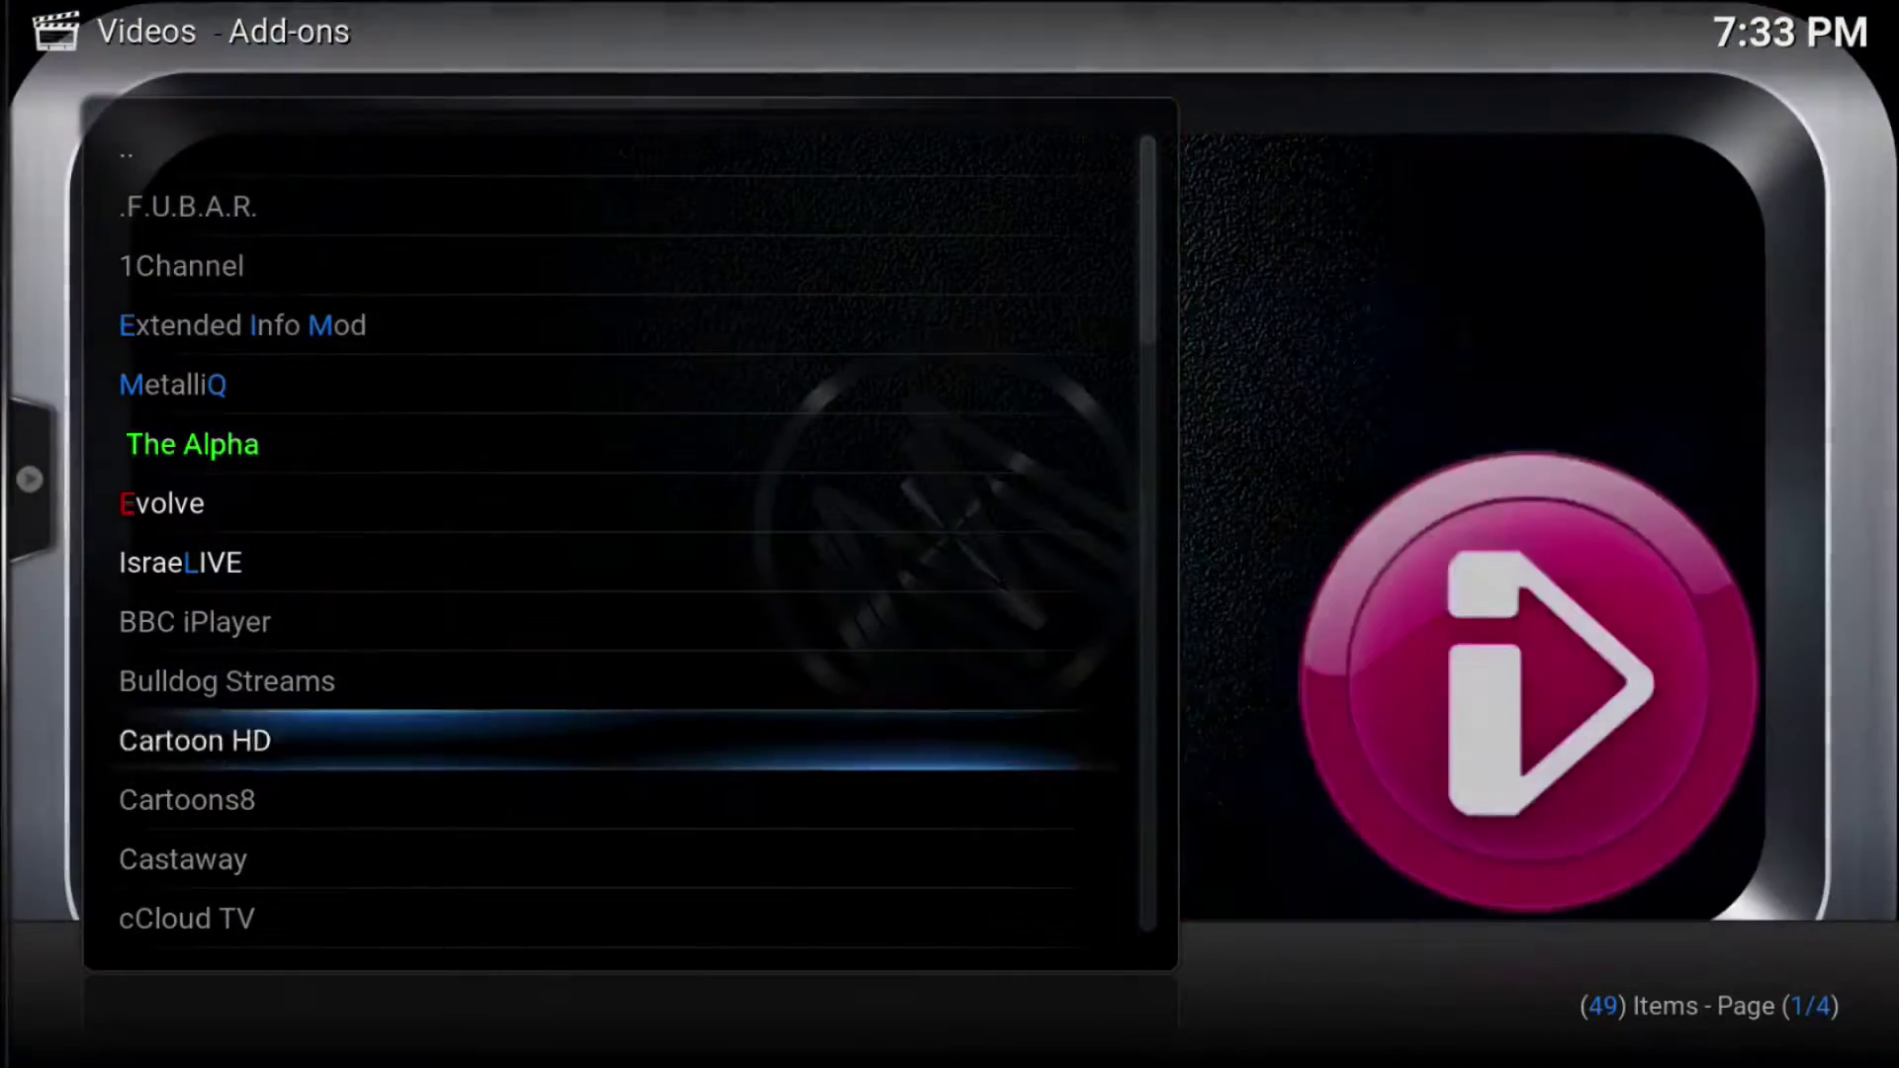
{"action": "key", "text": "Down"}
{"action": "key", "text": "Down"}
{"action": "key", "text": "Down"}
{"action": "key", "text": "Down"}
{"action": "key", "text": "Down"}
{"action": "key", "text": "Down"}
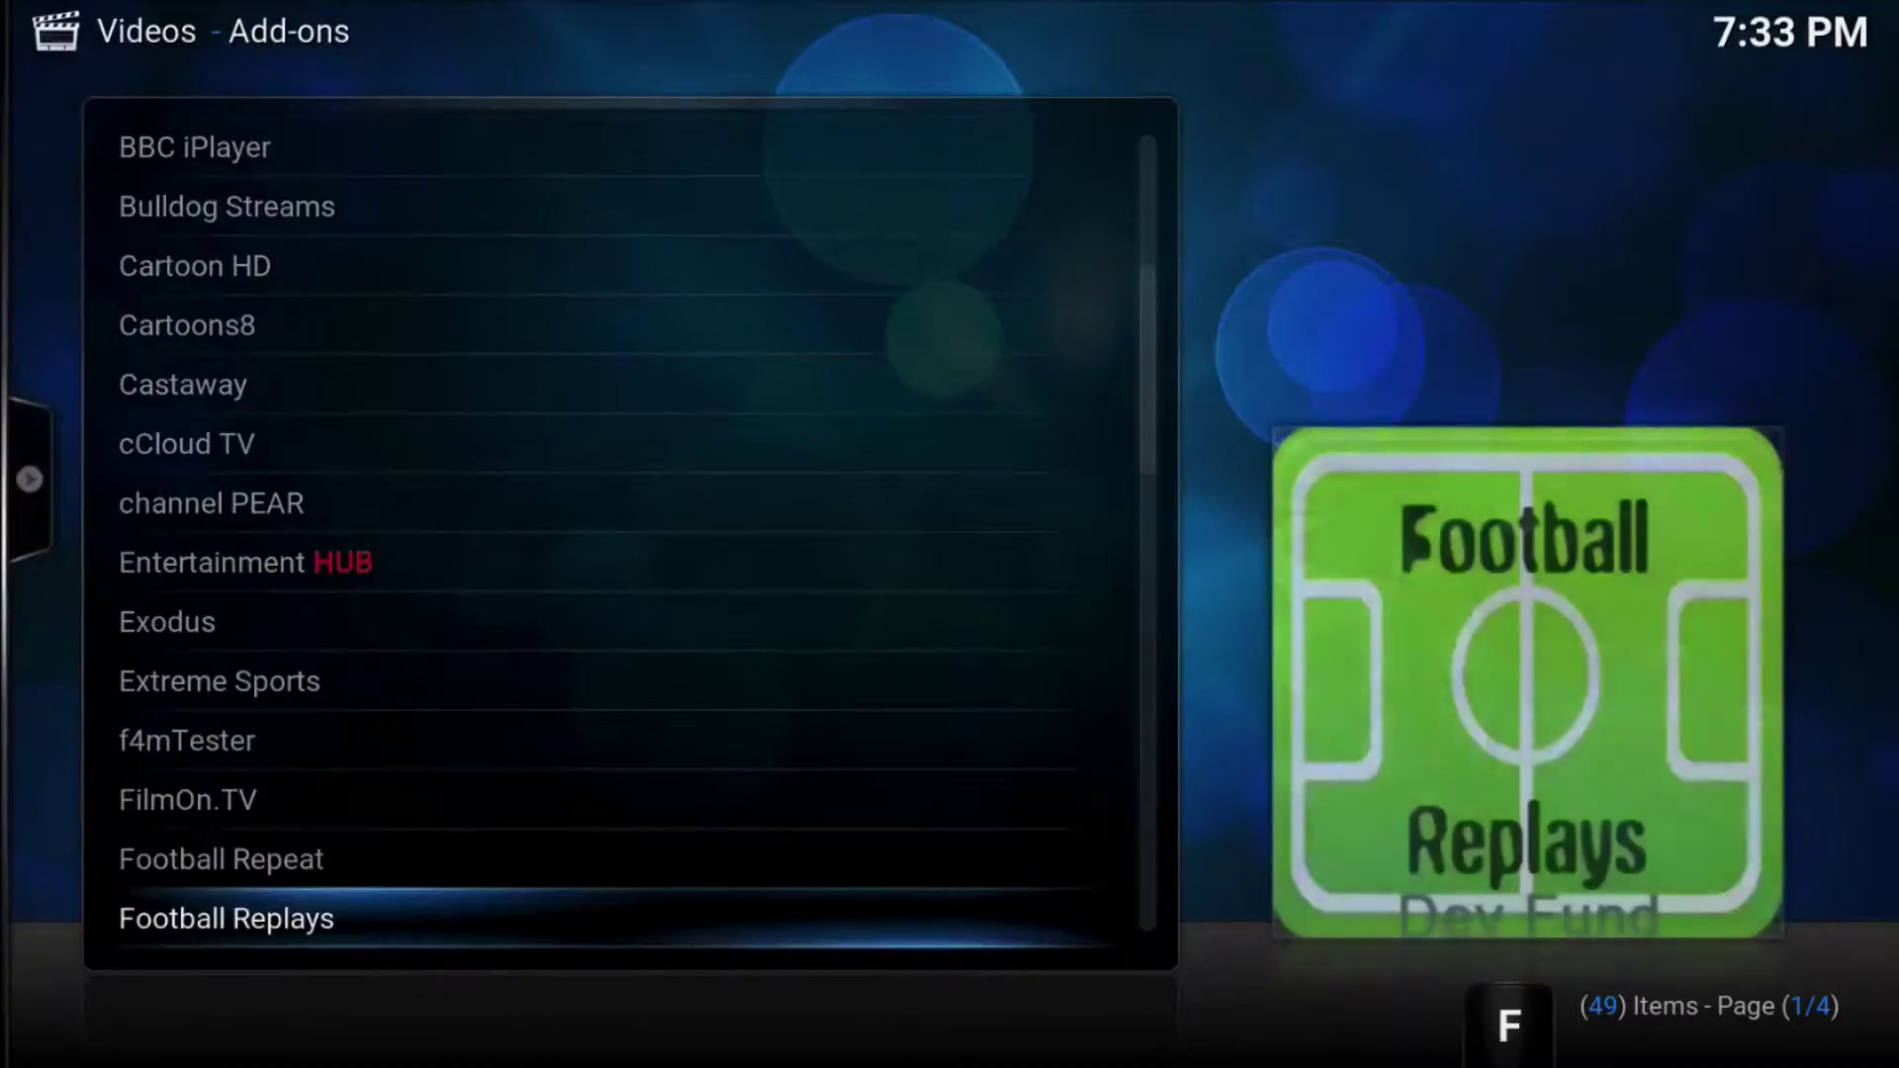
{"action": "key", "text": "Down"}
{"action": "key", "text": "Down"}
{"action": "key", "text": "Down"}
{"action": "key", "text": "Down"}
{"action": "key", "text": "Down"}
{"action": "key", "text": "Down"}
{"action": "key", "text": "Down"}
{"action": "key", "text": "Down"}
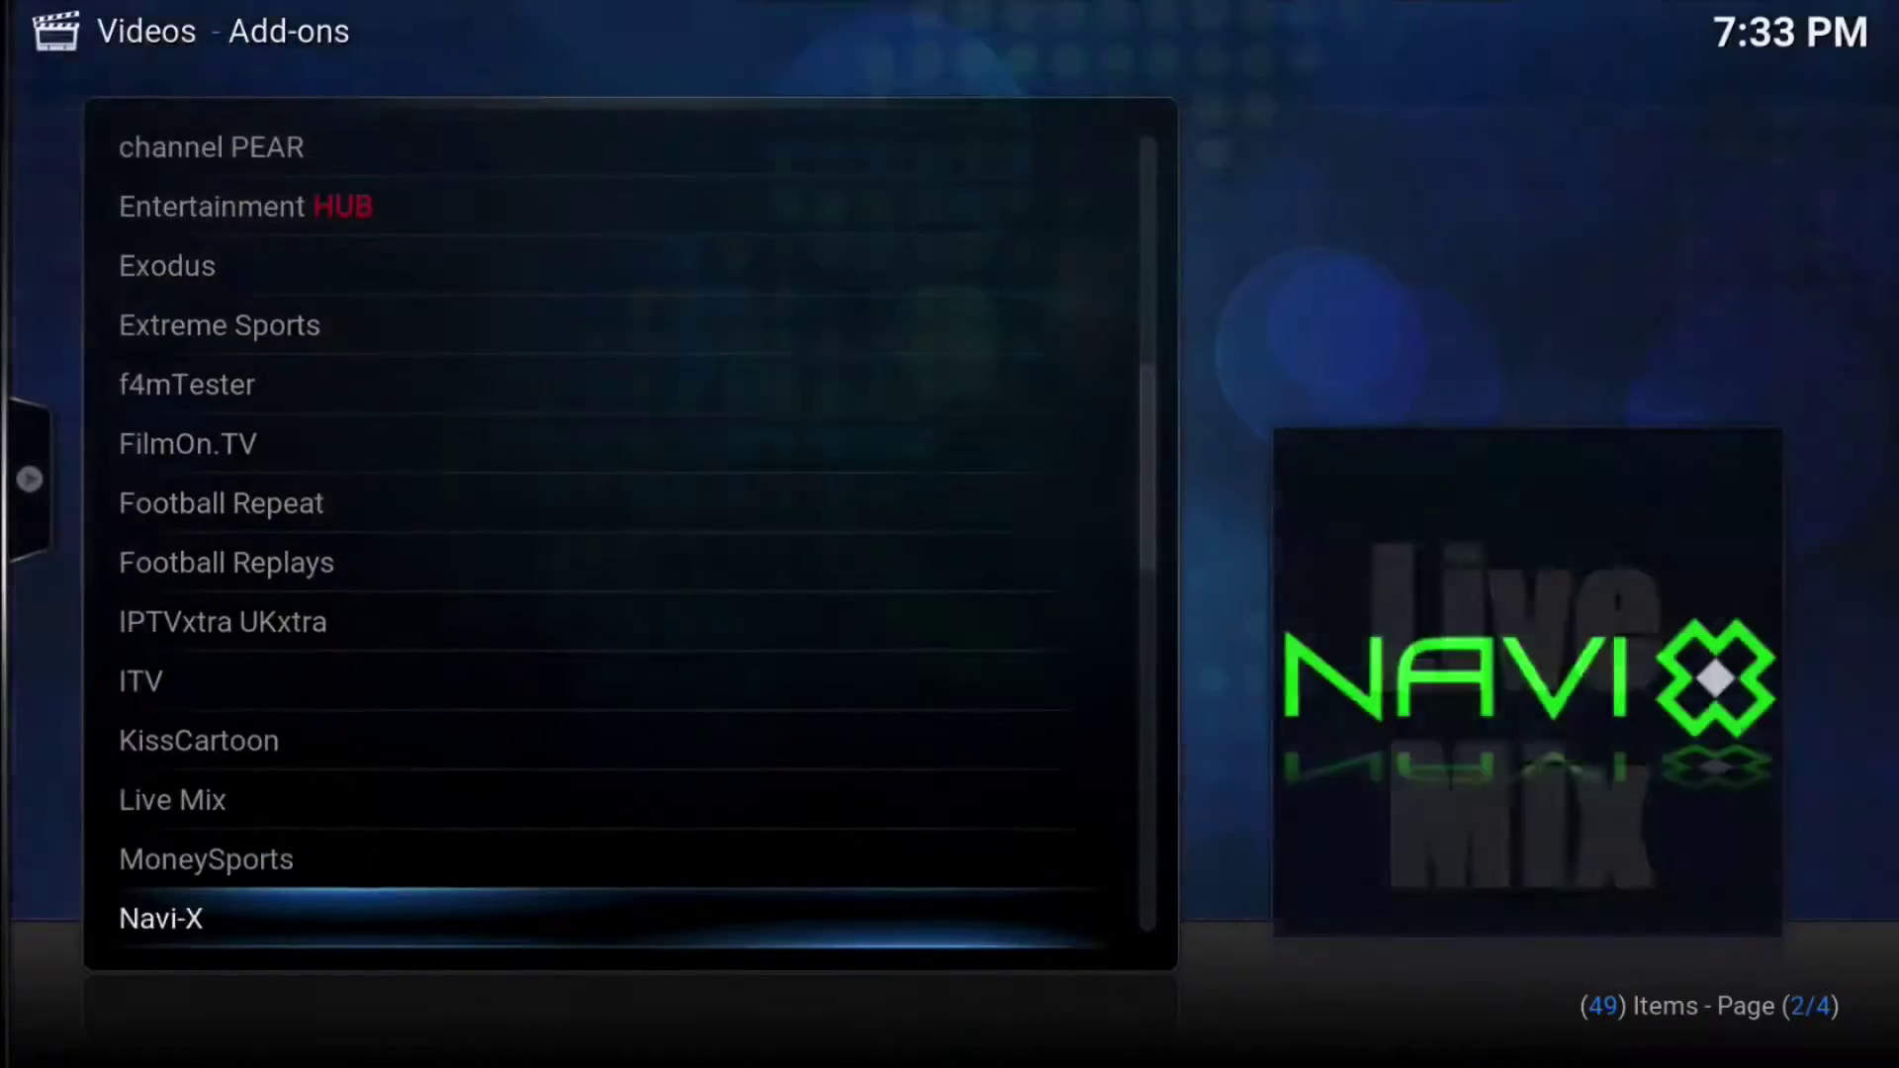
{"action": "key", "text": "Down"}
{"action": "key", "text": "Down"}
{"action": "key", "text": "Down"}
{"action": "key", "text": "Down"}
{"action": "key", "text": "Down"}
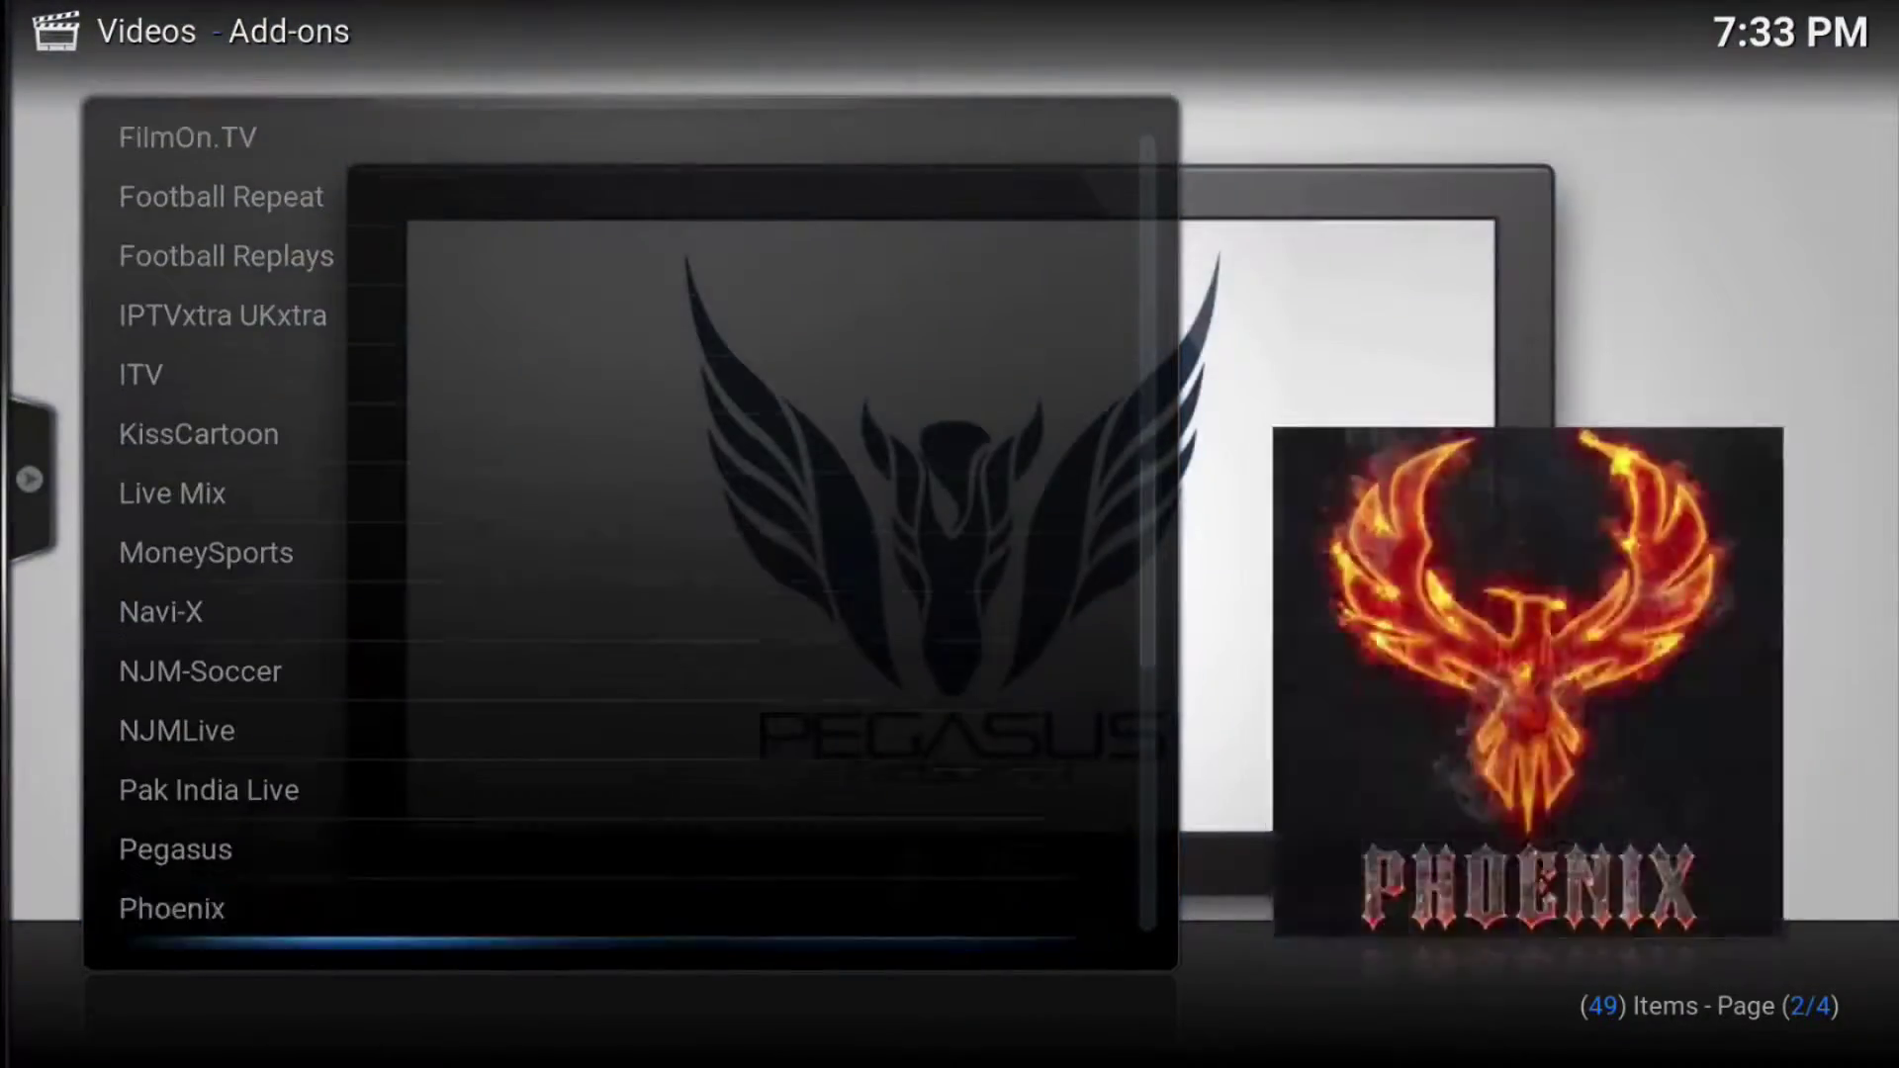
{"action": "key", "text": "Down"}
{"action": "key", "text": "Down"}
{"action": "key", "text": "Down"}
{"action": "key", "text": "Down"}
{"action": "key", "text": "Down"}
{"action": "key", "text": "Down"}
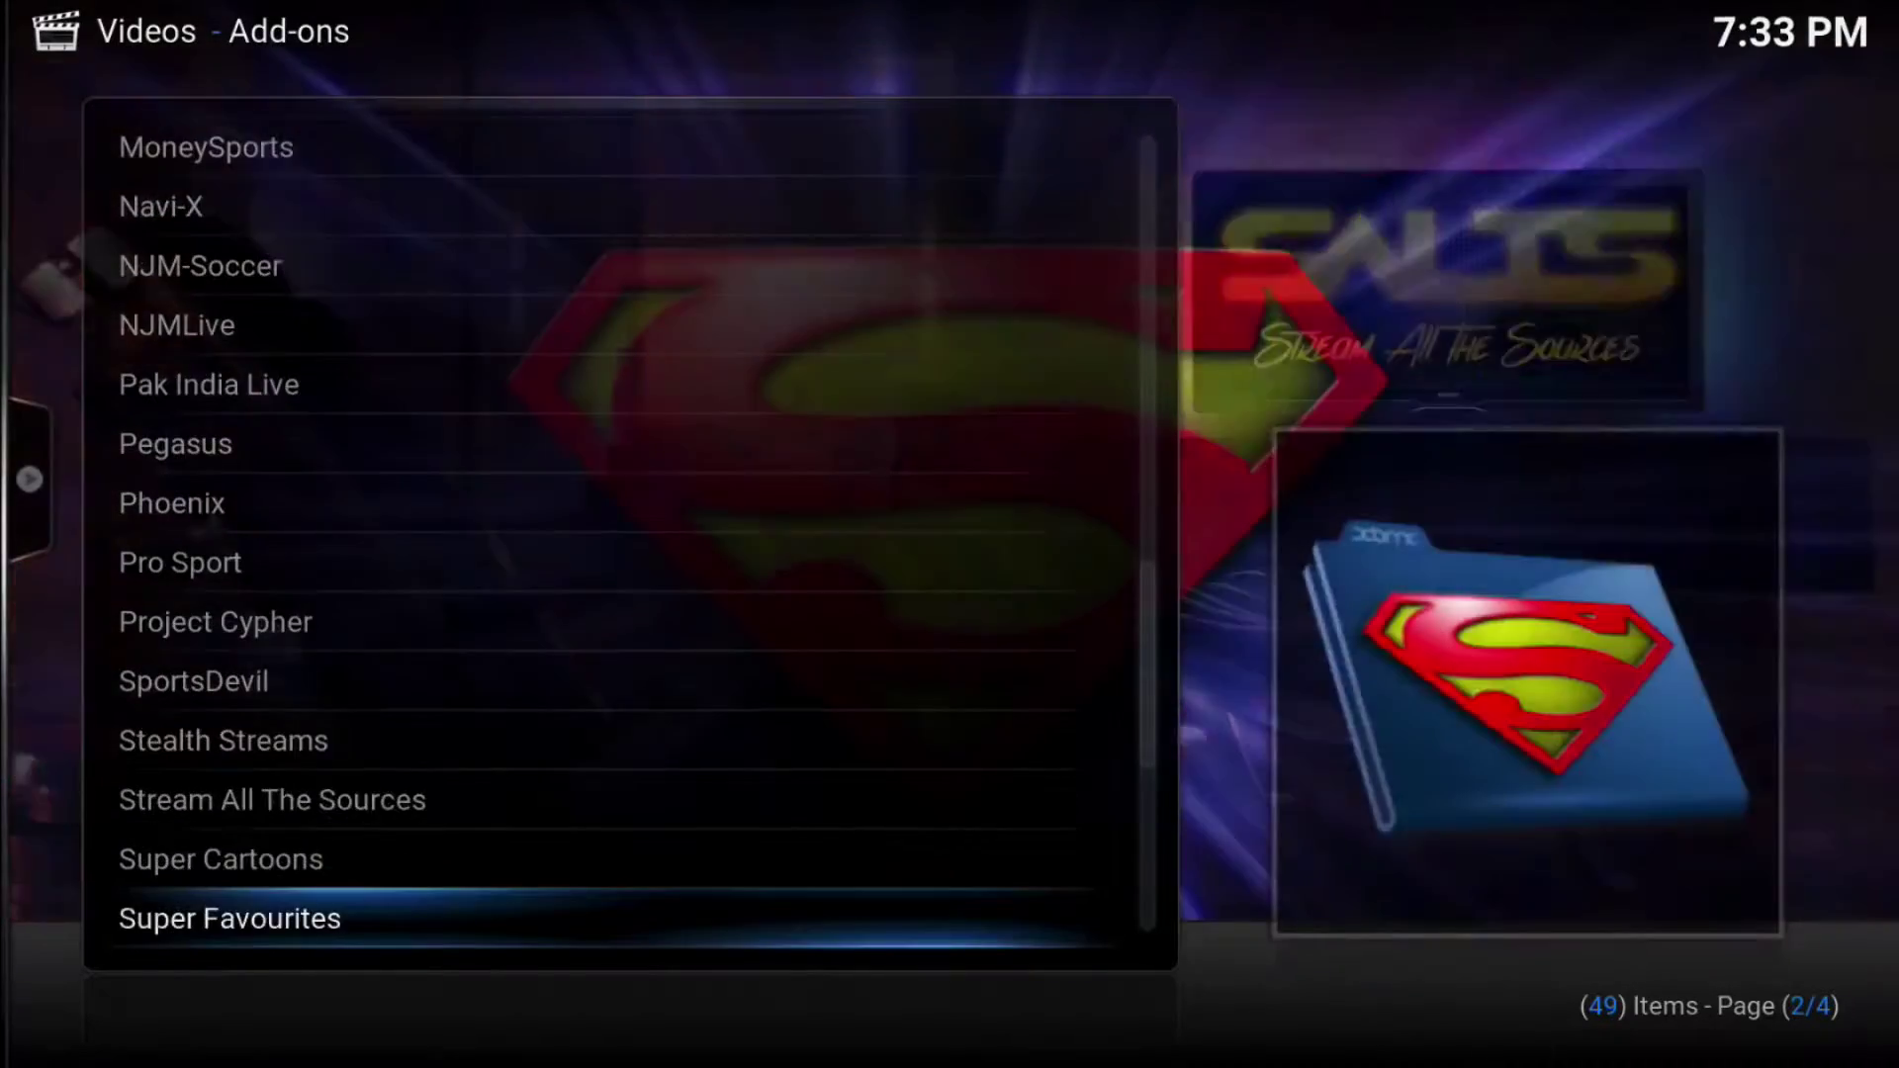
{"action": "key", "text": "Down"}
{"action": "key", "text": "Down"}
{"action": "key", "text": "Down"}
{"action": "key", "text": "Down"}
{"action": "key", "text": "Down"}
{"action": "key", "text": "Down"}
{"action": "key", "text": "Down"}
{"action": "key", "text": "Down"}
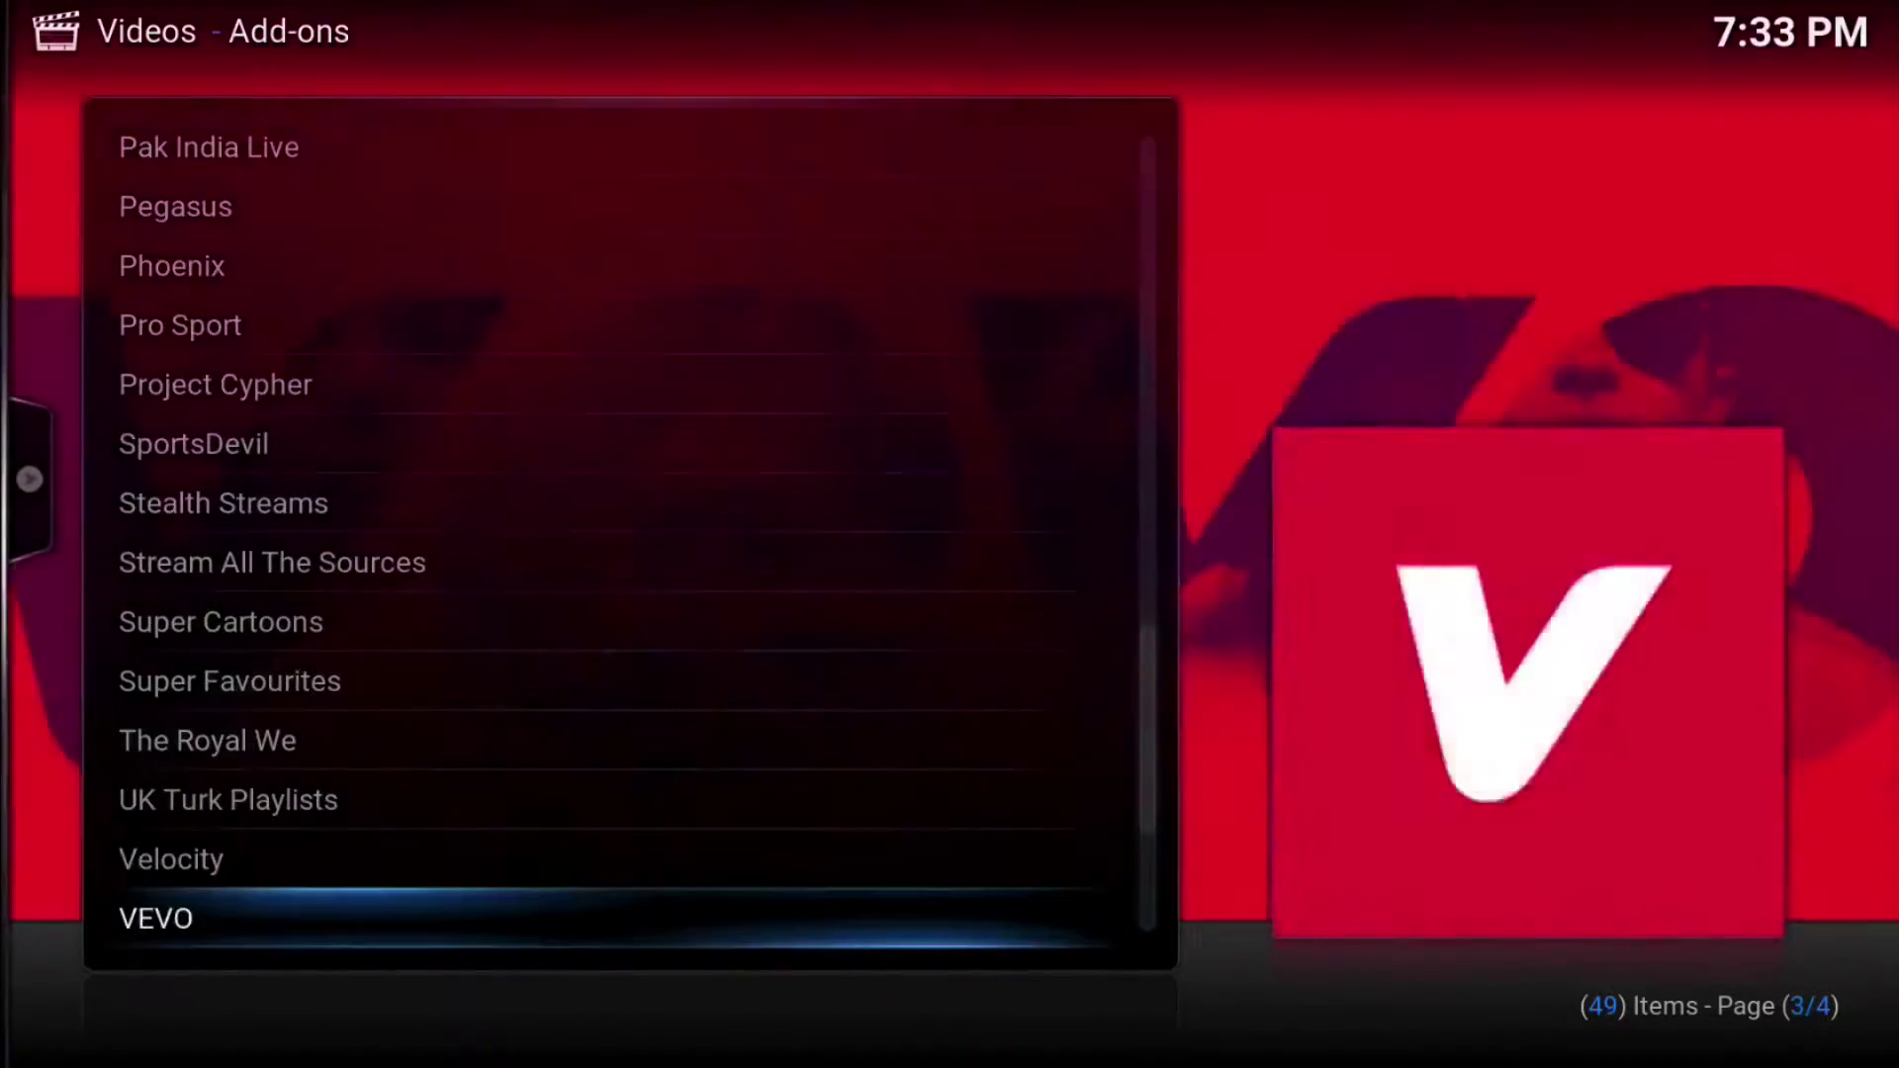
{"action": "key", "text": "Down"}
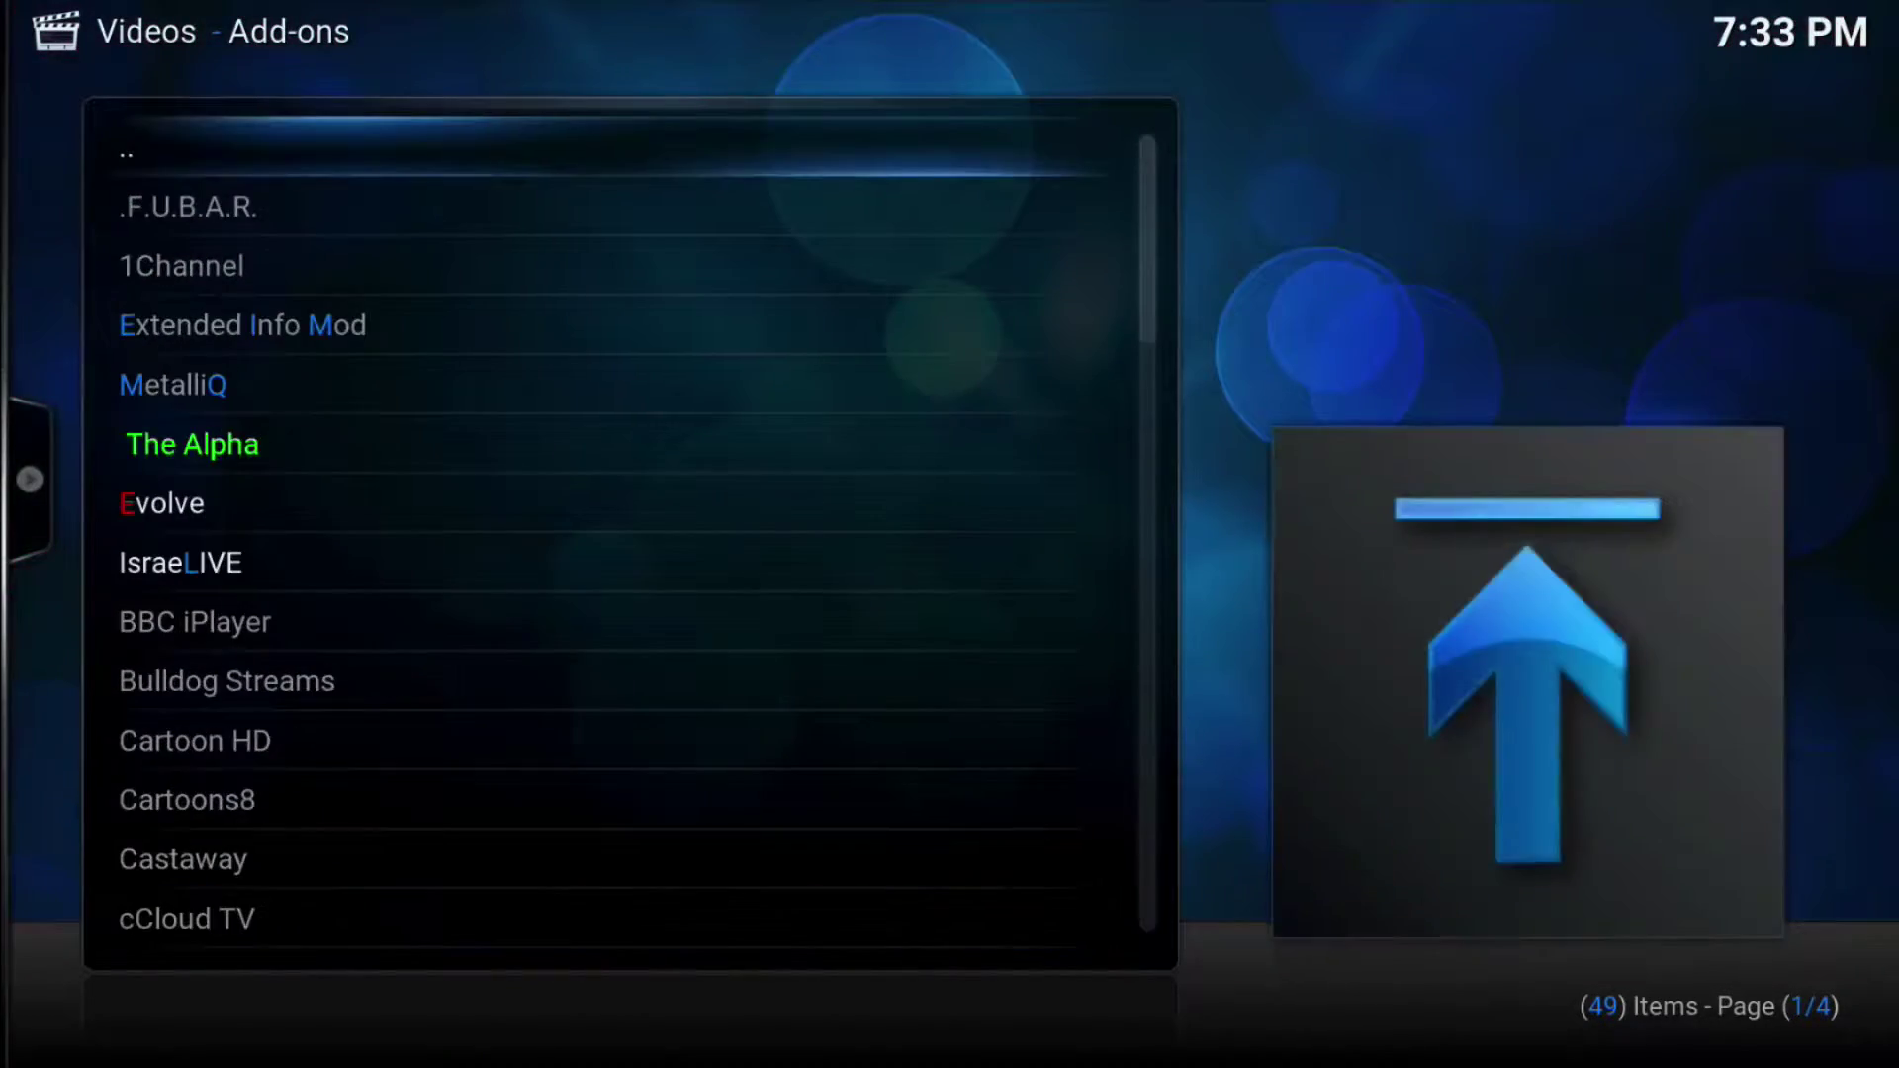
{"action": "key", "text": "Escape"}
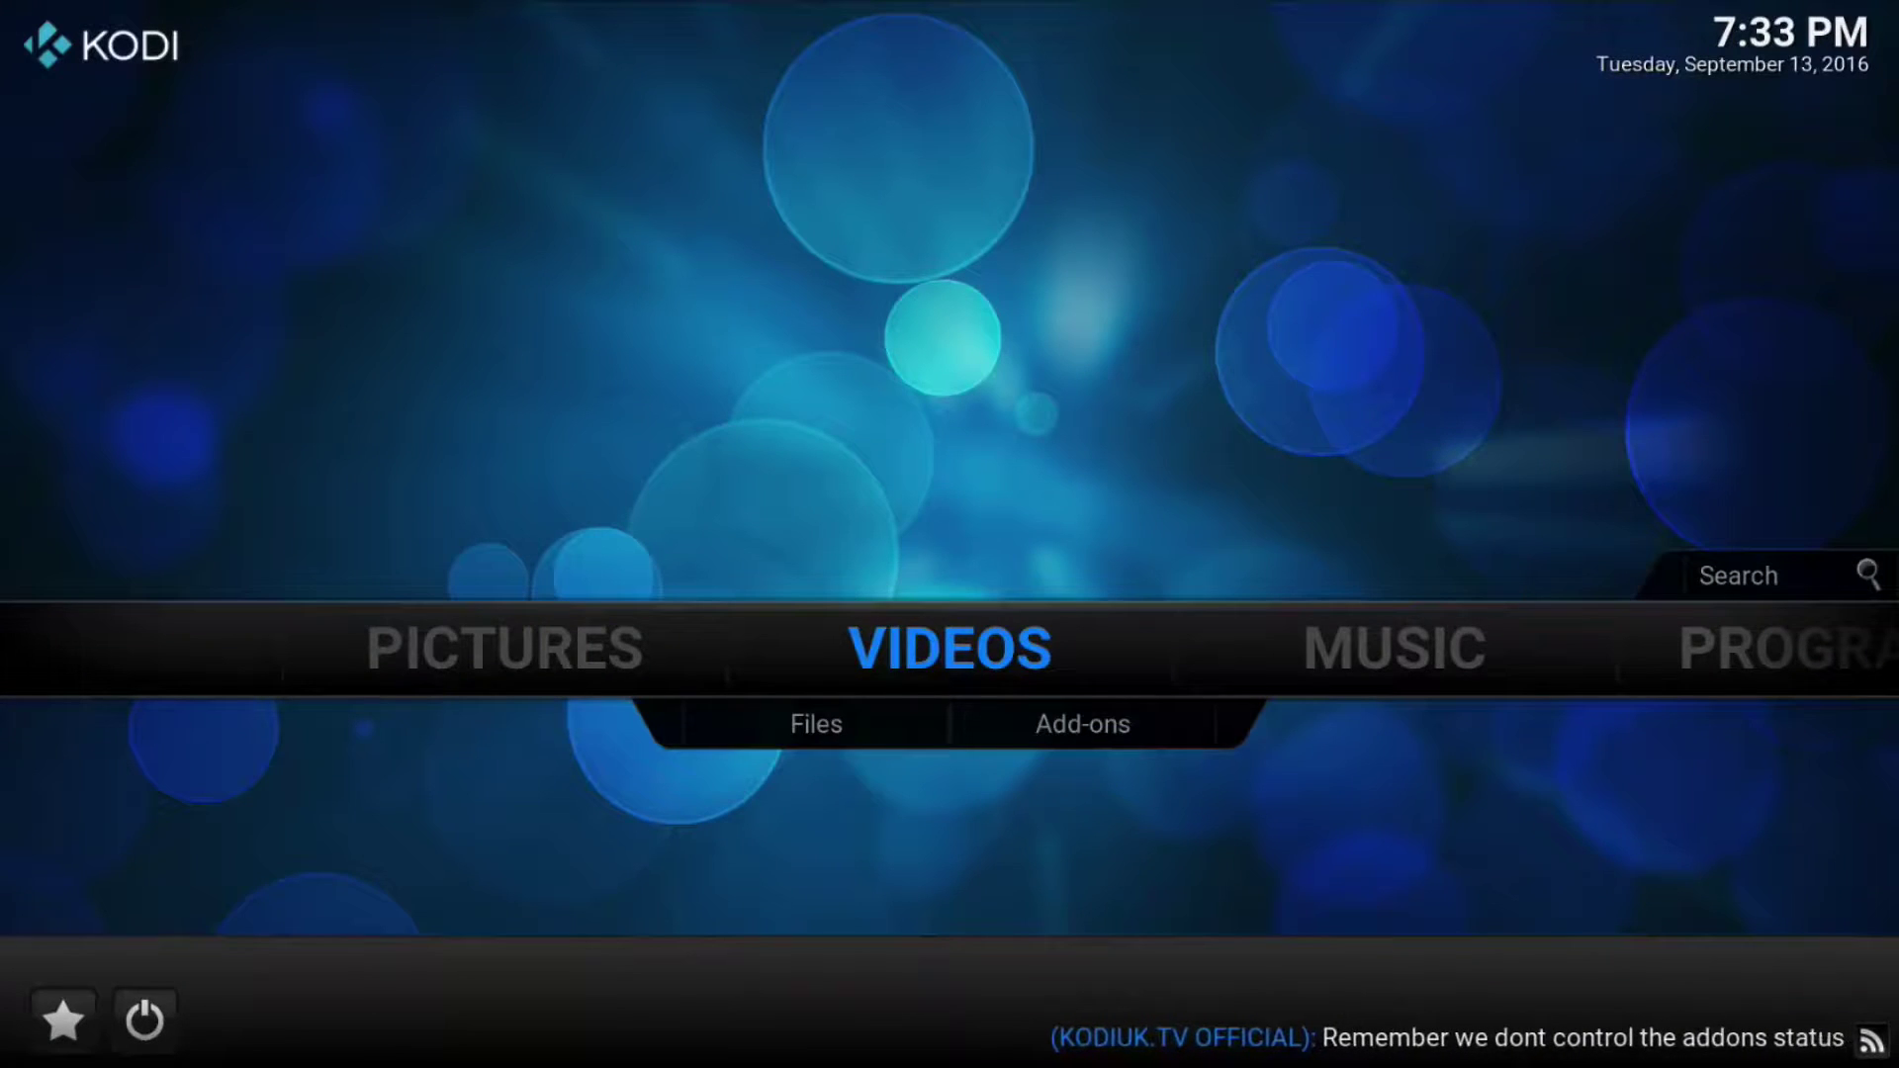
- Open the Add-ons section of the Kodi system settings
{"action": "key", "text": "Right"}
{"action": "key", "text": "Right"}
{"action": "key", "text": "Right"}
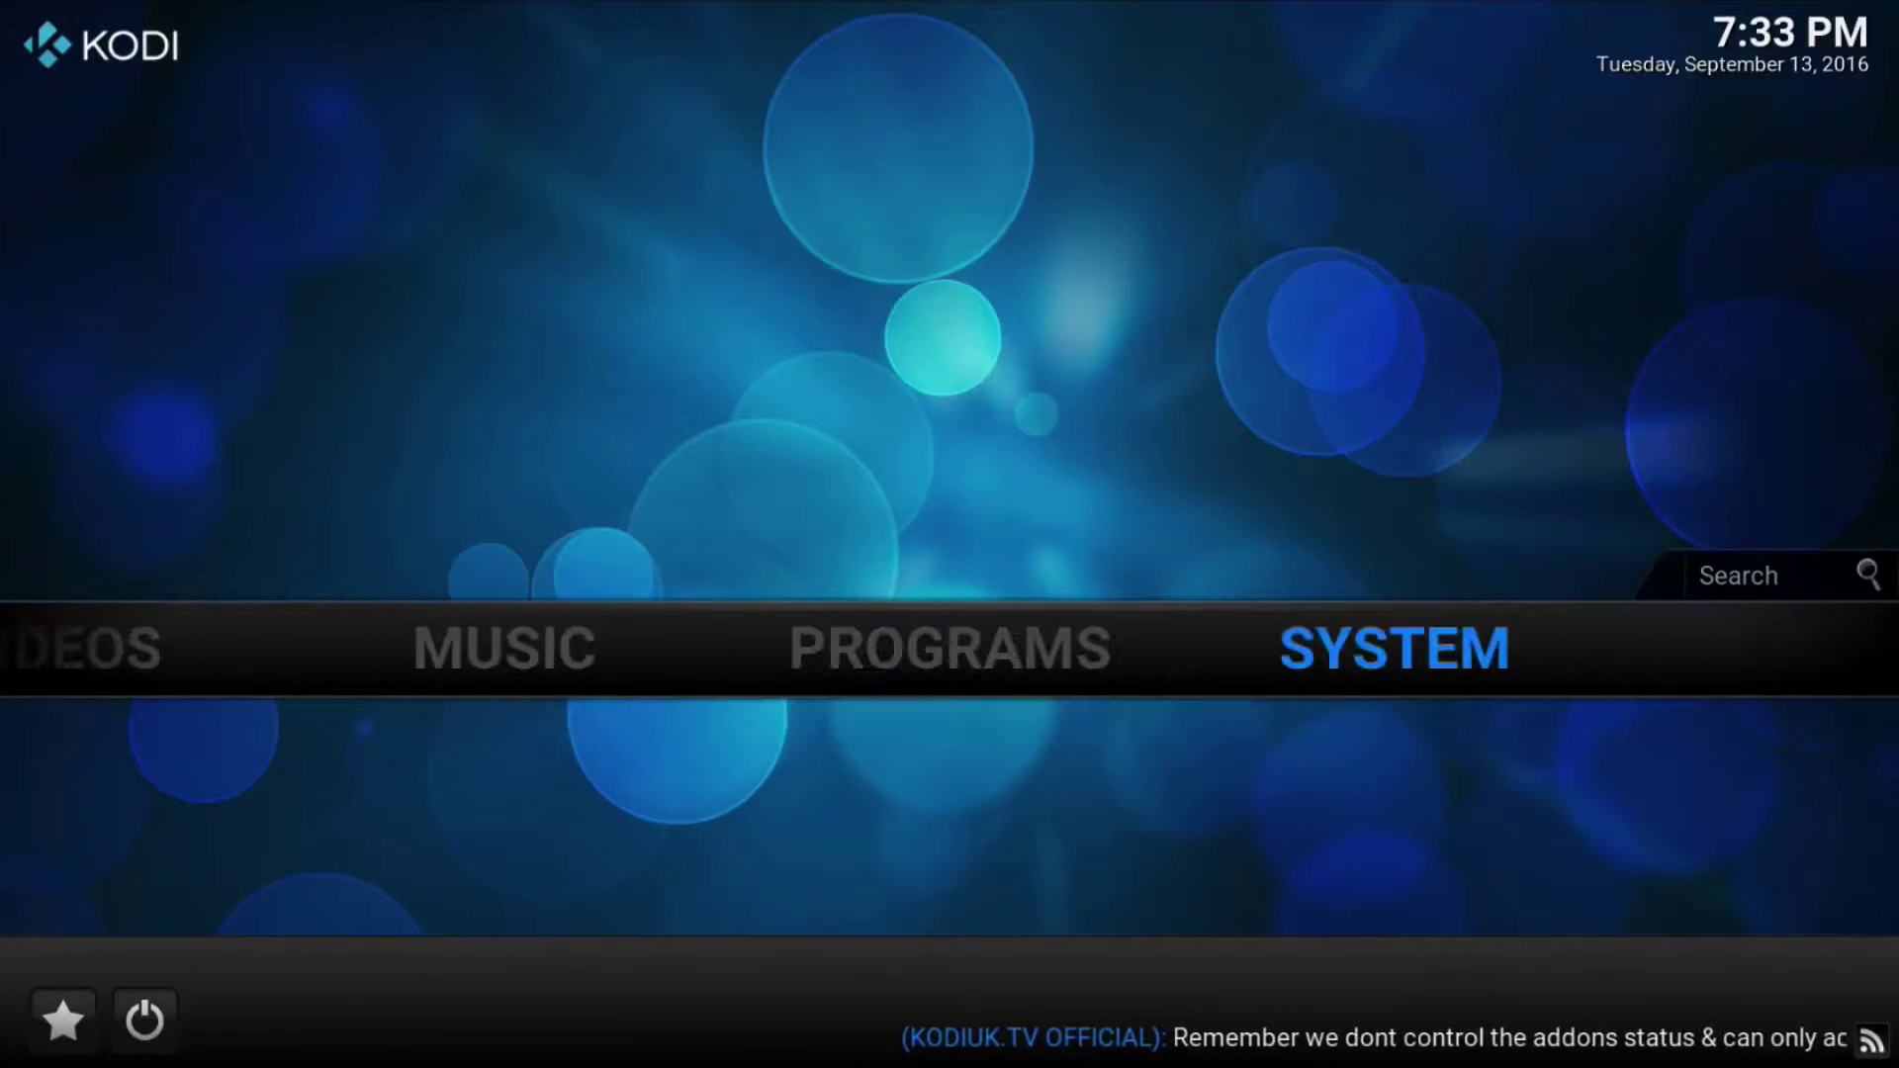
{"action": "key", "text": "Down"}
{"action": "key", "text": "Return"}
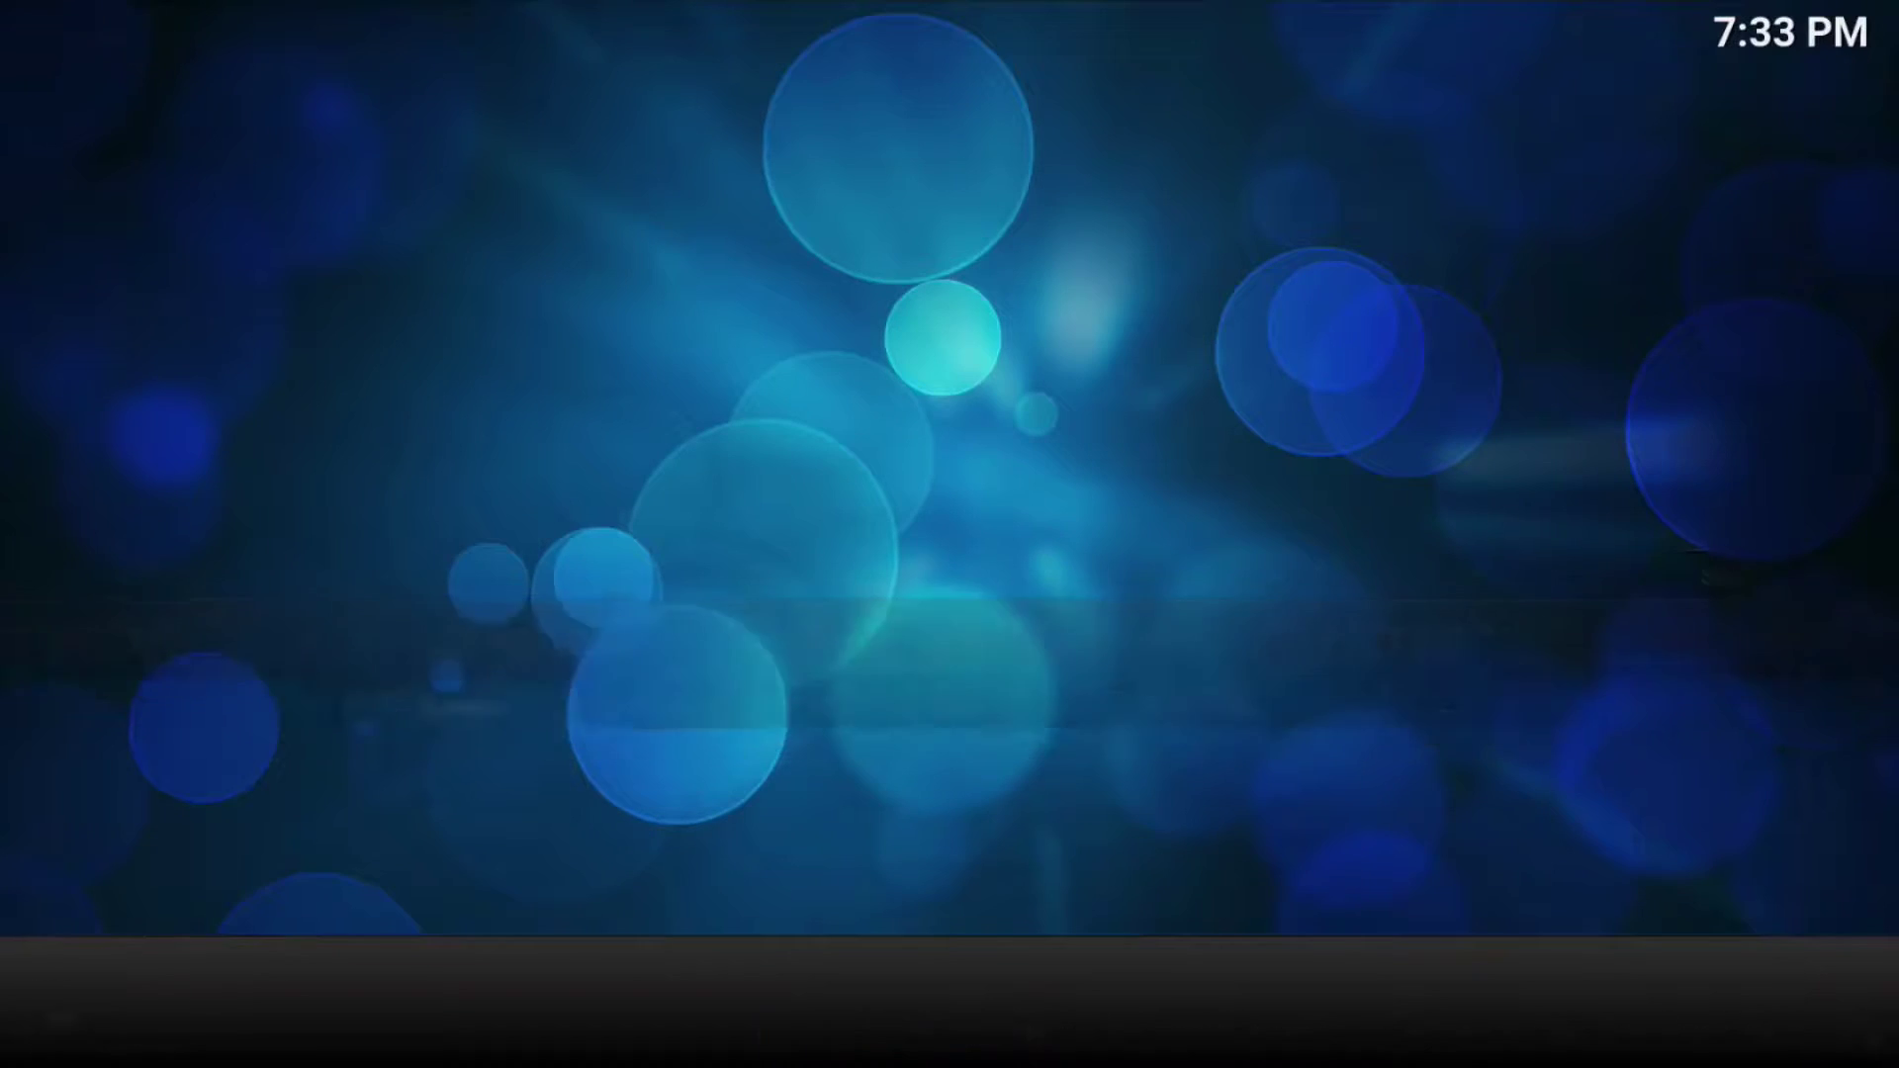
{"action": "key", "text": "Down"}
{"action": "key", "text": "Down"}
{"action": "key", "text": "Down"}
{"action": "key", "text": "Down"}
{"action": "key", "text": "Down"}
{"action": "key", "text": "Down"}
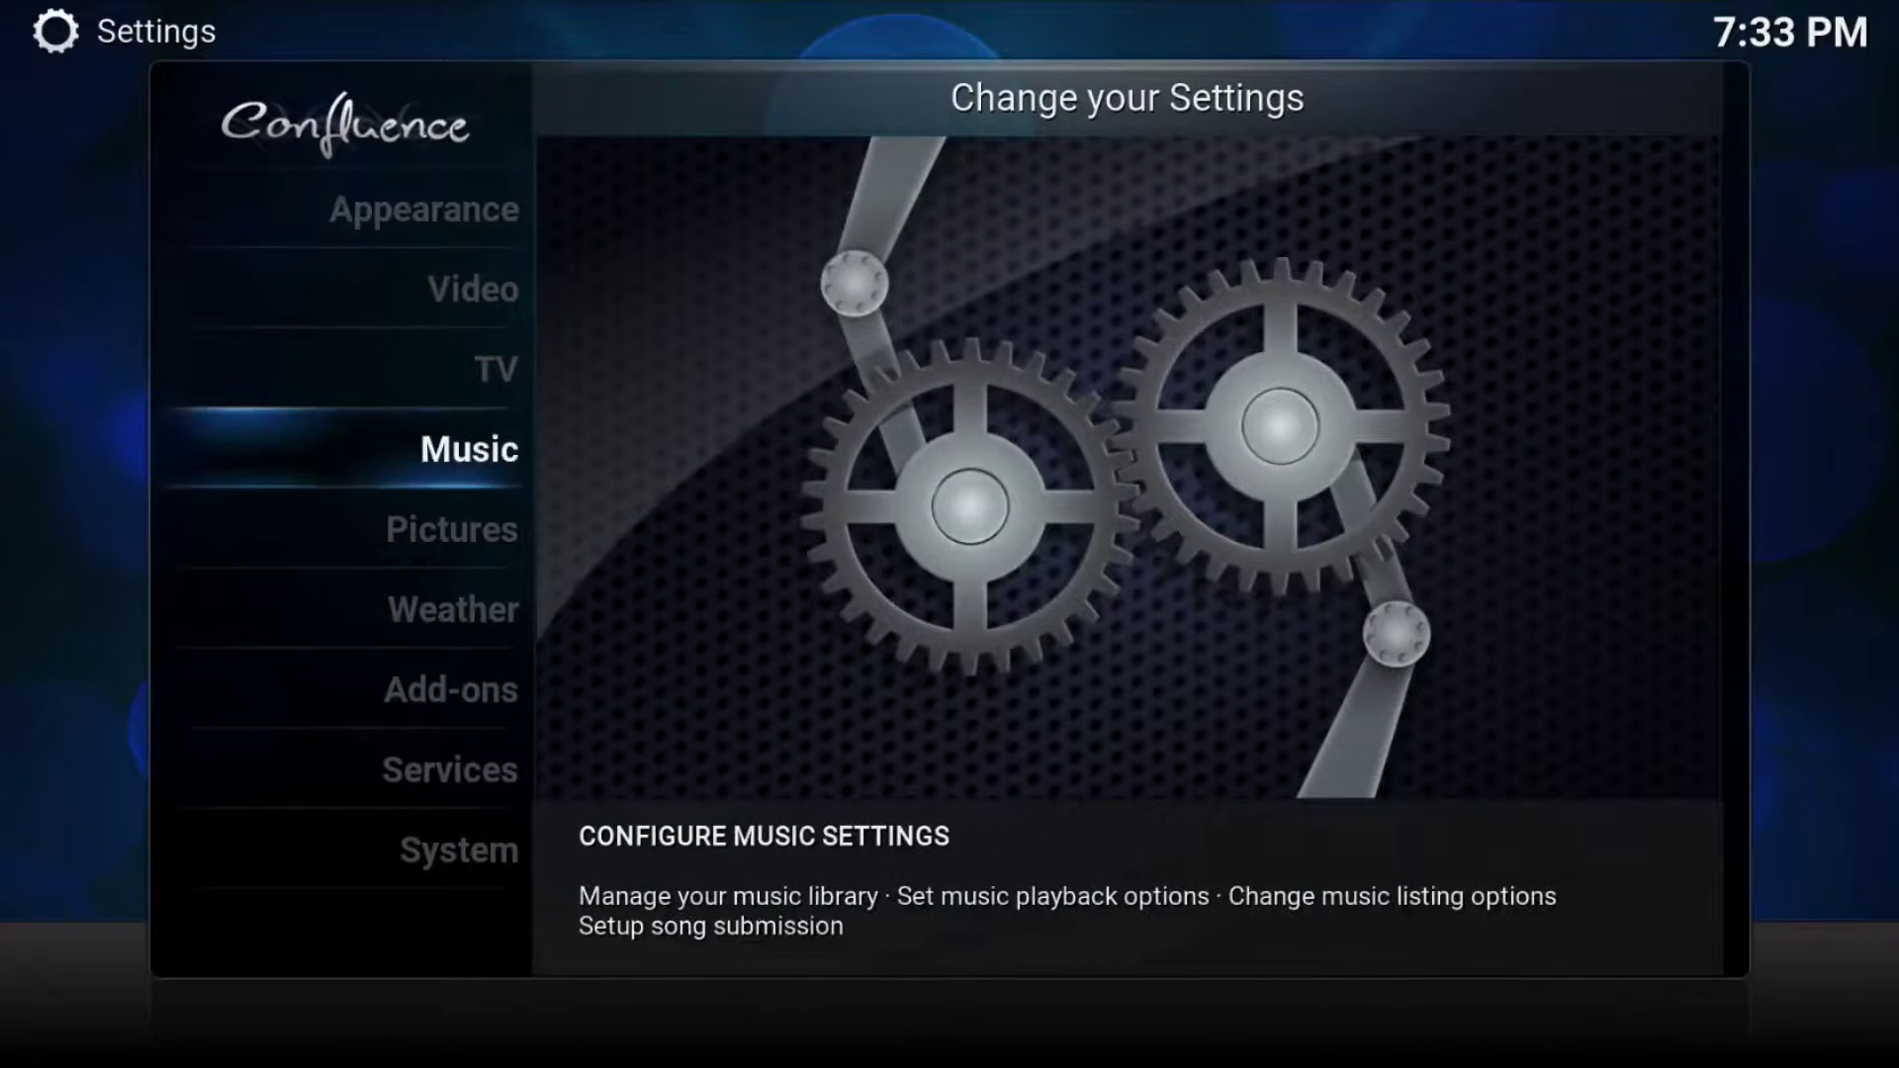
{"action": "key", "text": "Return"}
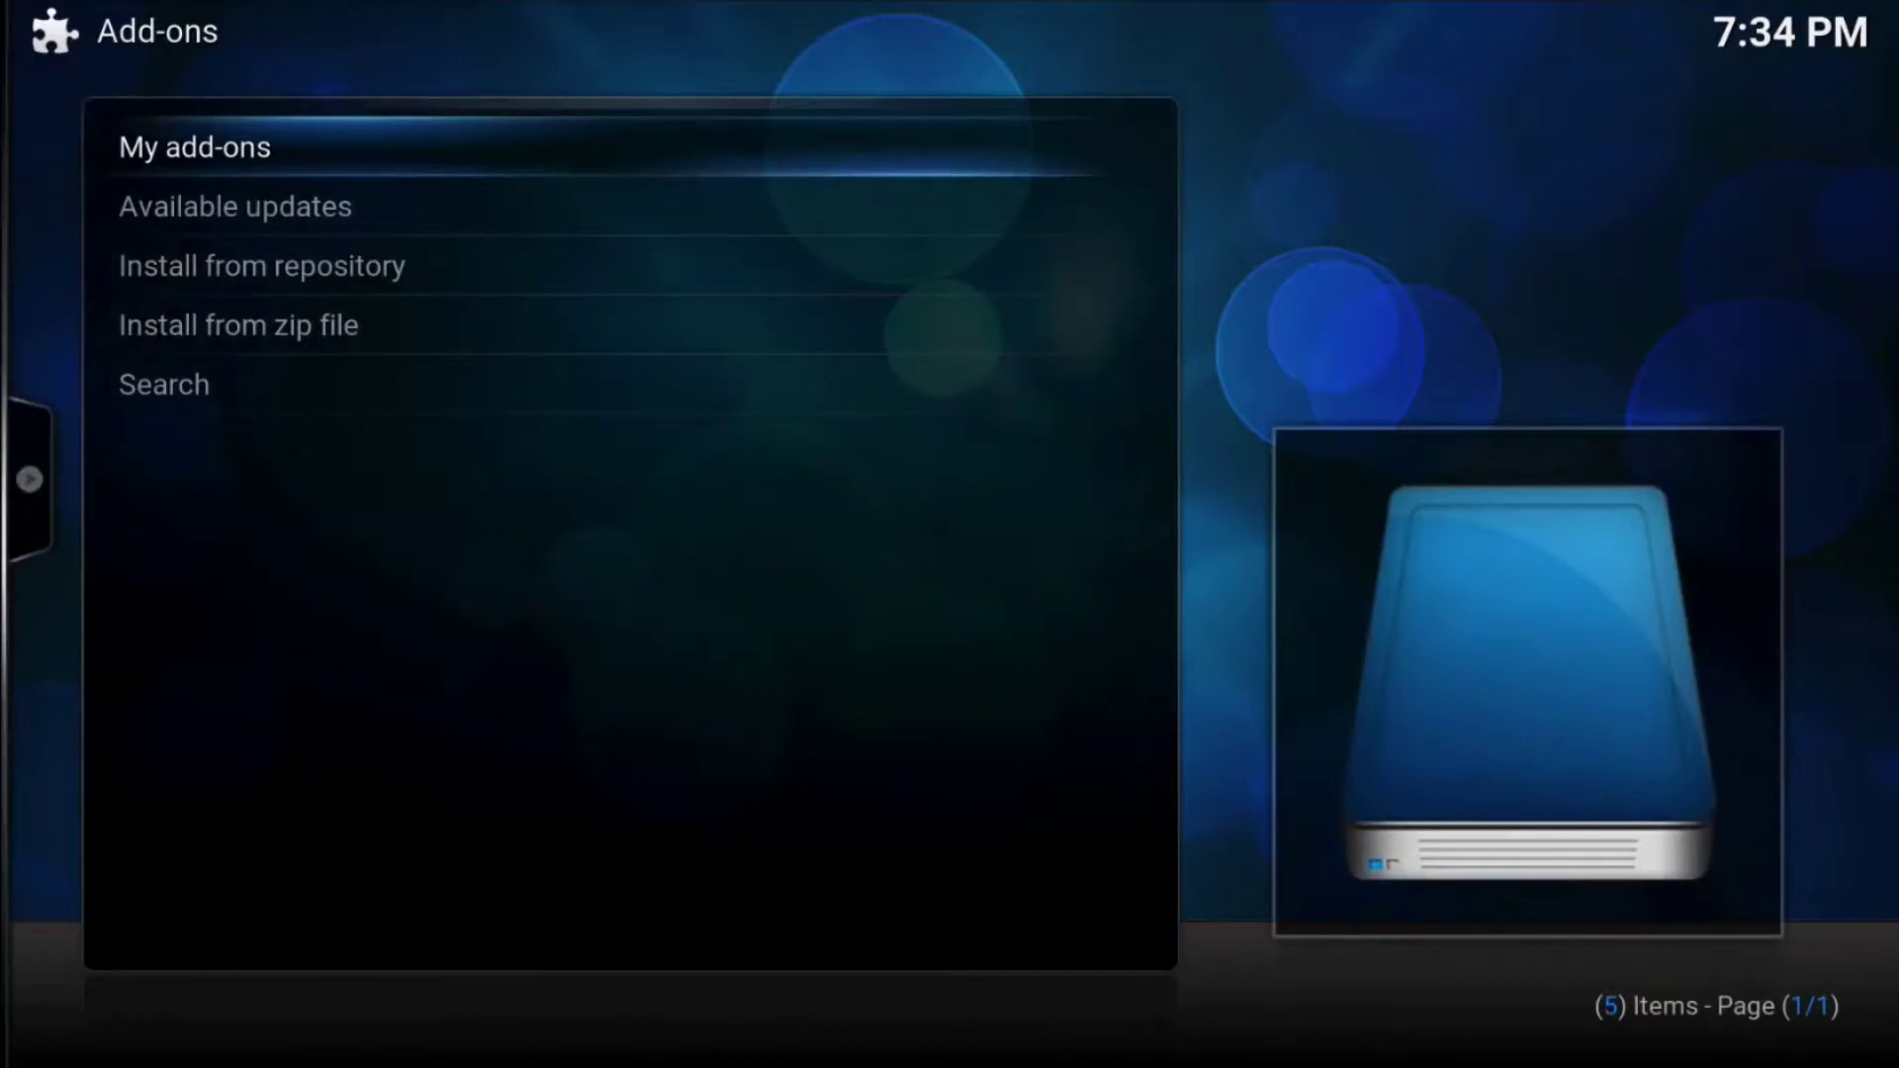
- Open My add-ons and show all installed add-ons
{"action": "key", "text": "Down"}
{"action": "key", "text": "Up"}
{"action": "key", "text": "Return"}
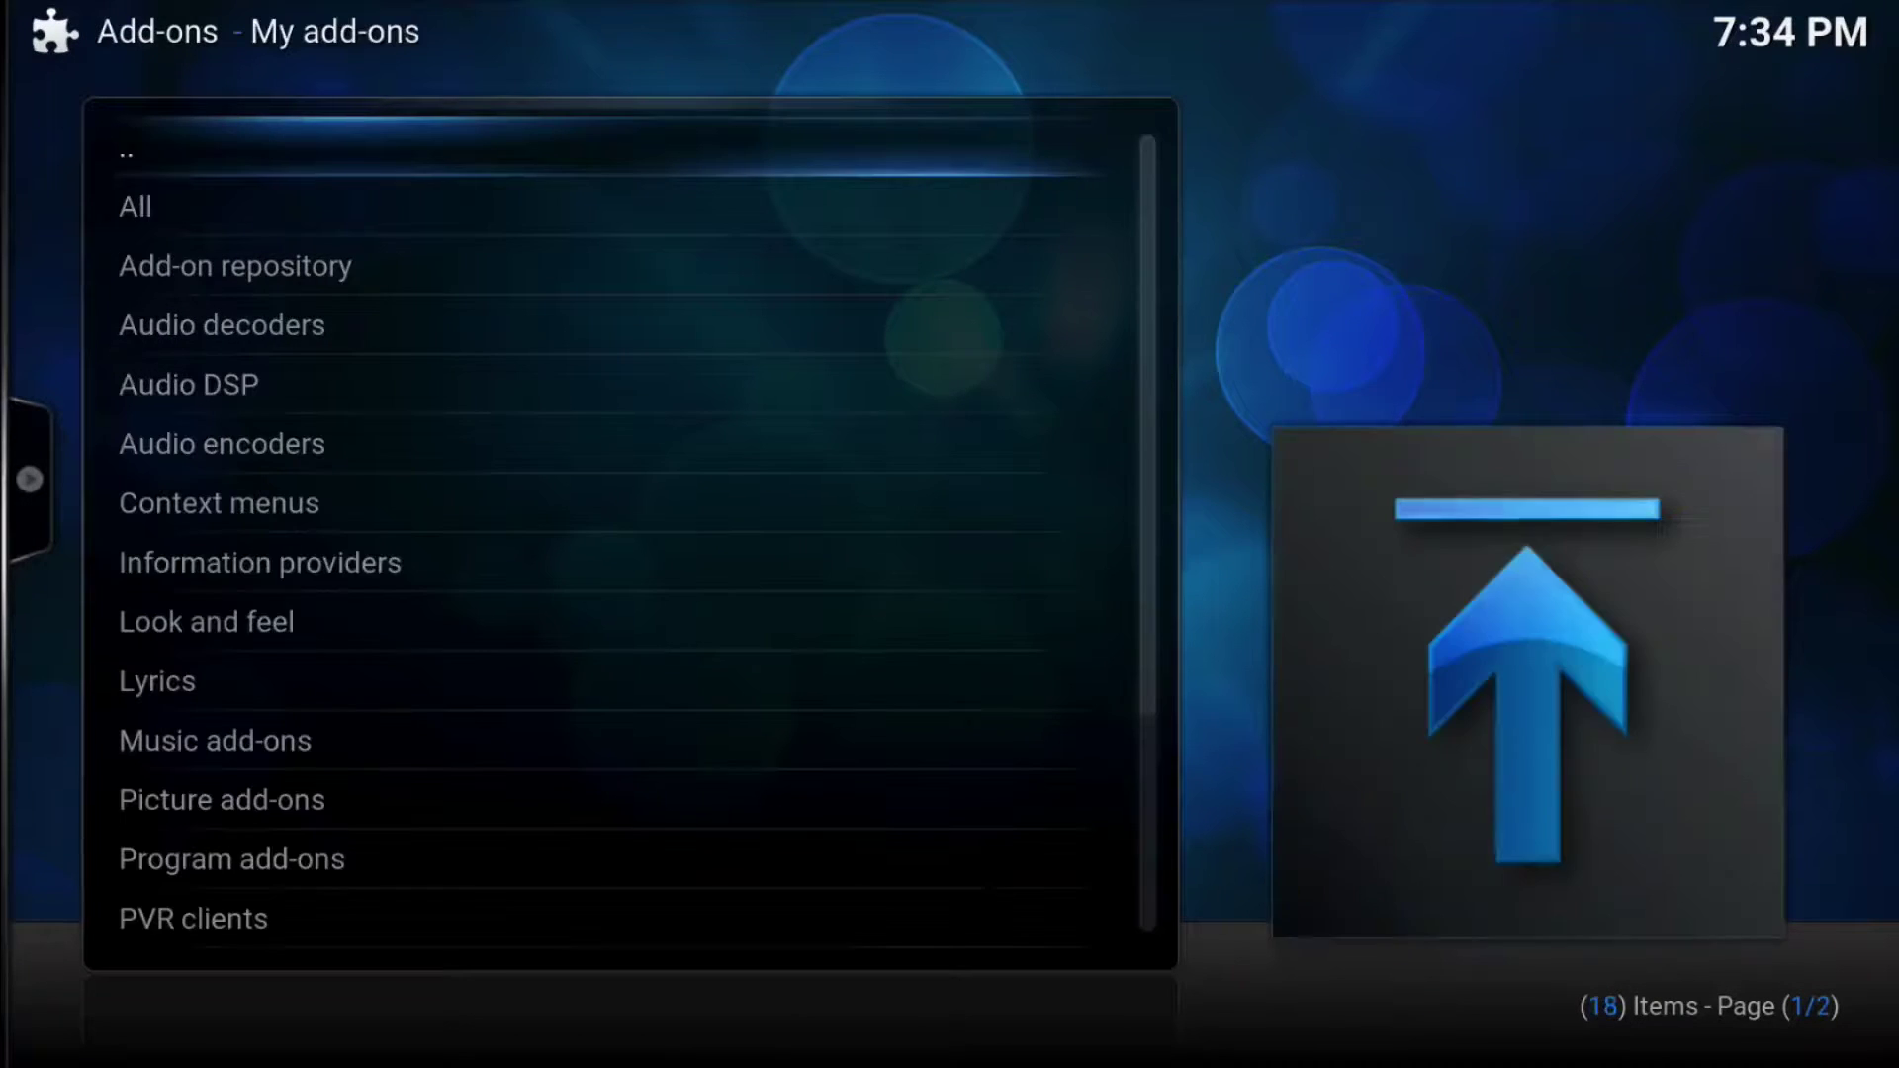
{"action": "key", "text": "Return"}
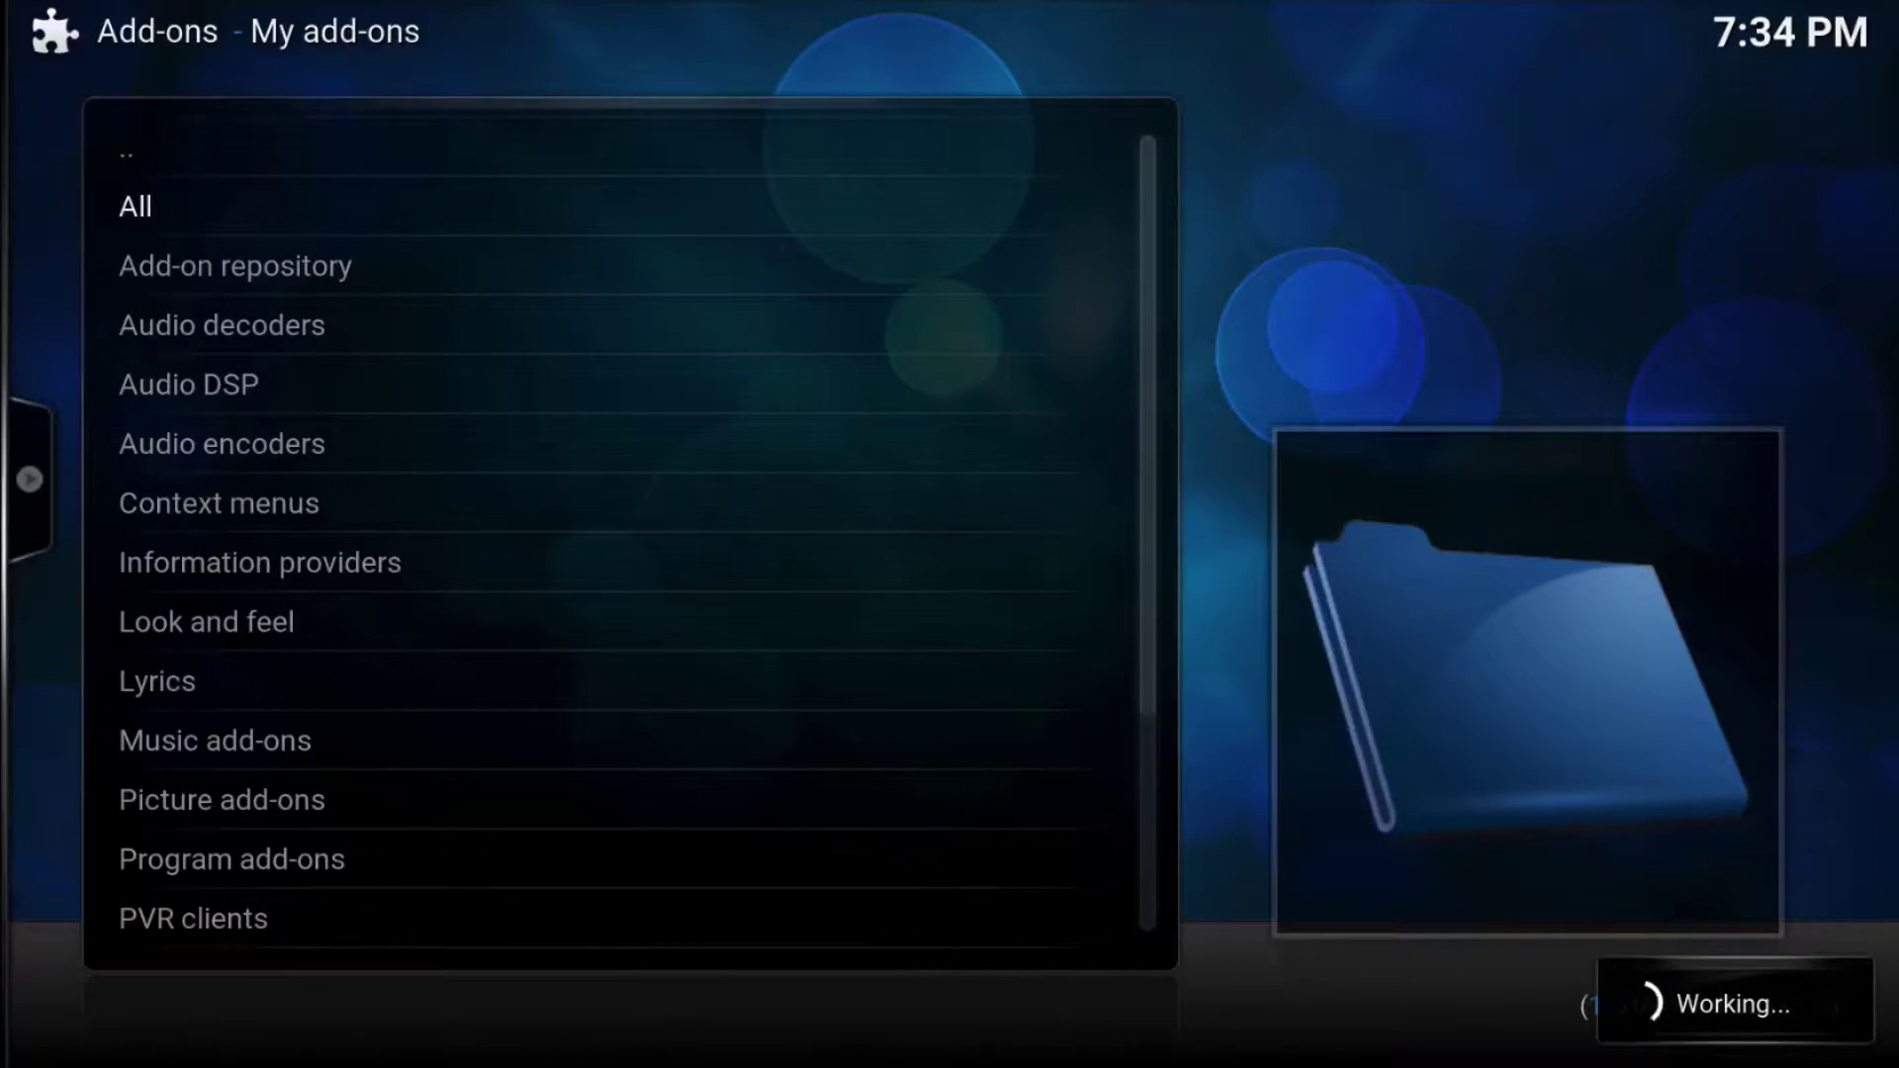
- Examine the list of all installed add-ons, checking which are enabled, disabled or have an update available
{"action": "key", "text": "Down"}
{"action": "key", "text": "Down"}
{"action": "key", "text": "Down"}
{"action": "key", "text": "Down"}
{"action": "key", "text": "Down"}
{"action": "key", "text": "Down"}
{"action": "key", "text": "Down"}
{"action": "key", "text": "Down"}
{"action": "key", "text": "Down"}
{"action": "key", "text": "Down"}
{"action": "key", "text": "Down"}
{"action": "key", "text": "Down"}
{"action": "key", "text": "Down"}
{"action": "key", "text": "Down"}
{"action": "key", "text": "Down"}
{"action": "key", "text": "Down"}
{"action": "key", "text": "Down"}
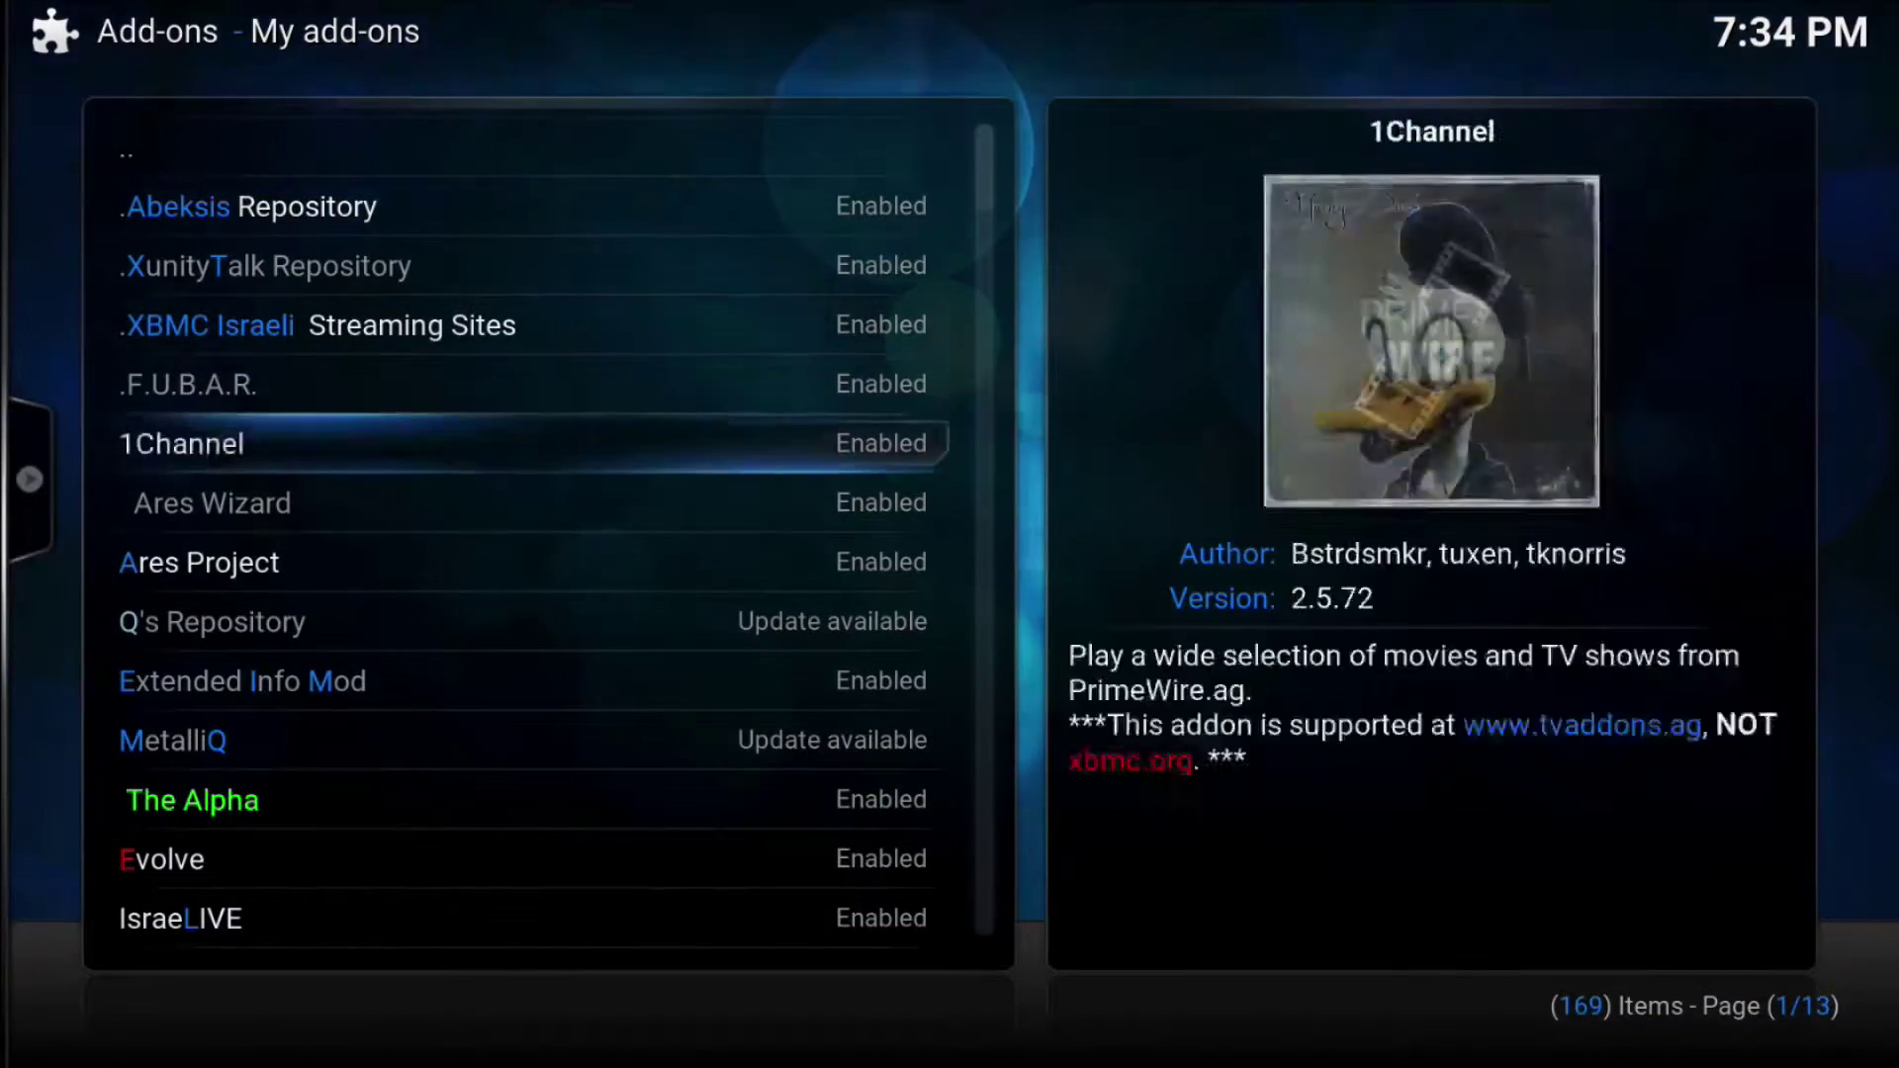
{"action": "key", "text": "Down"}
{"action": "key", "text": "Down"}
{"action": "key", "text": "Down"}
{"action": "key", "text": "Down"}
{"action": "key", "text": "Down"}
{"action": "key", "text": "Down"}
{"action": "key", "text": "Down"}
{"action": "key", "text": "Down"}
{"action": "key", "text": "Down"}
{"action": "key", "text": "Down"}
{"action": "key", "text": "Down"}
{"action": "key", "text": "Down"}
{"action": "key", "text": "Down"}
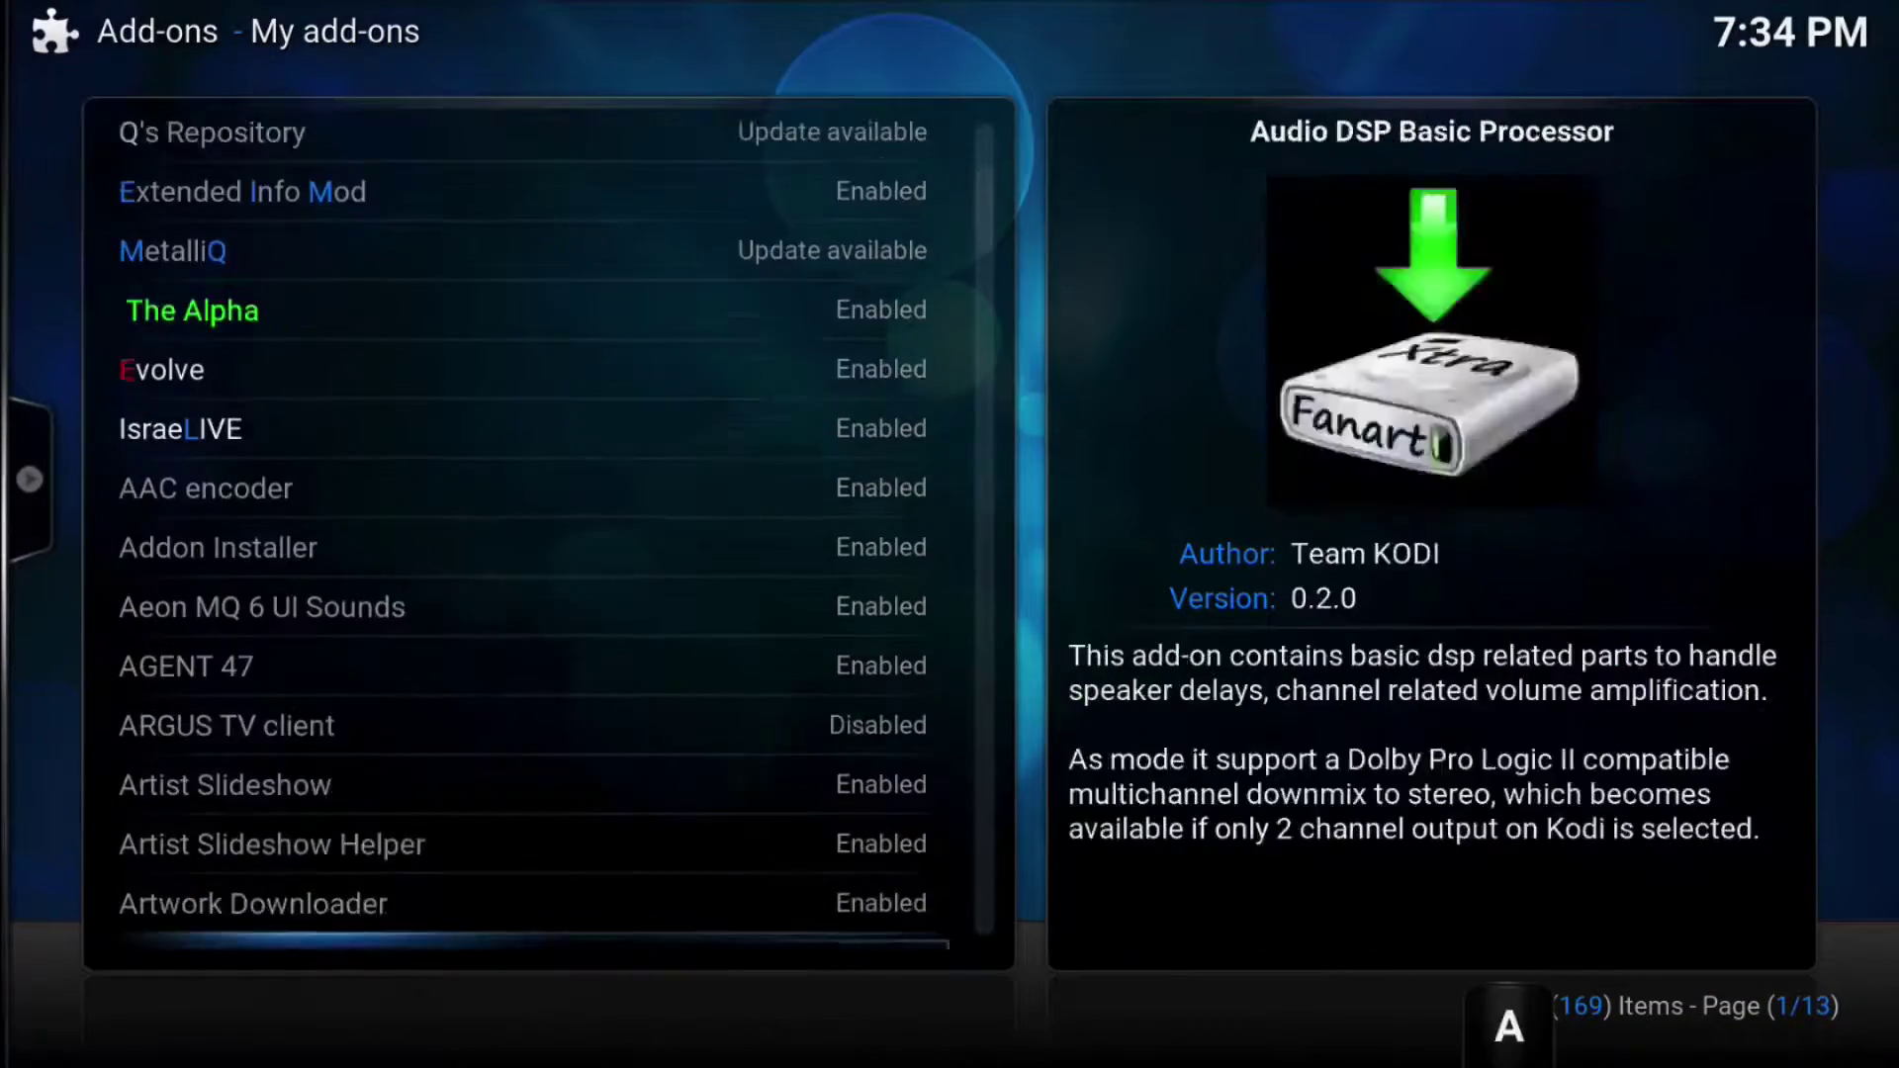
{"action": "key", "text": "Down"}
{"action": "key", "text": "Down"}
{"action": "key", "text": "Down"}
{"action": "key", "text": "Down"}
{"action": "key", "text": "Down"}
{"action": "key", "text": "Down"}
{"action": "key", "text": "Down"}
{"action": "key", "text": "Down"}
{"action": "key", "text": "Down"}
{"action": "key", "text": "Down"}
{"action": "key", "text": "Down"}
{"action": "key", "text": "Down"}
{"action": "key", "text": "Down"}
{"action": "key", "text": "Down"}
{"action": "key", "text": "Down"}
{"action": "key", "text": "Down"}
{"action": "key", "text": "Down"}
{"action": "key", "text": "Down"}
{"action": "key", "text": "Down"}
{"action": "key", "text": "Down"}
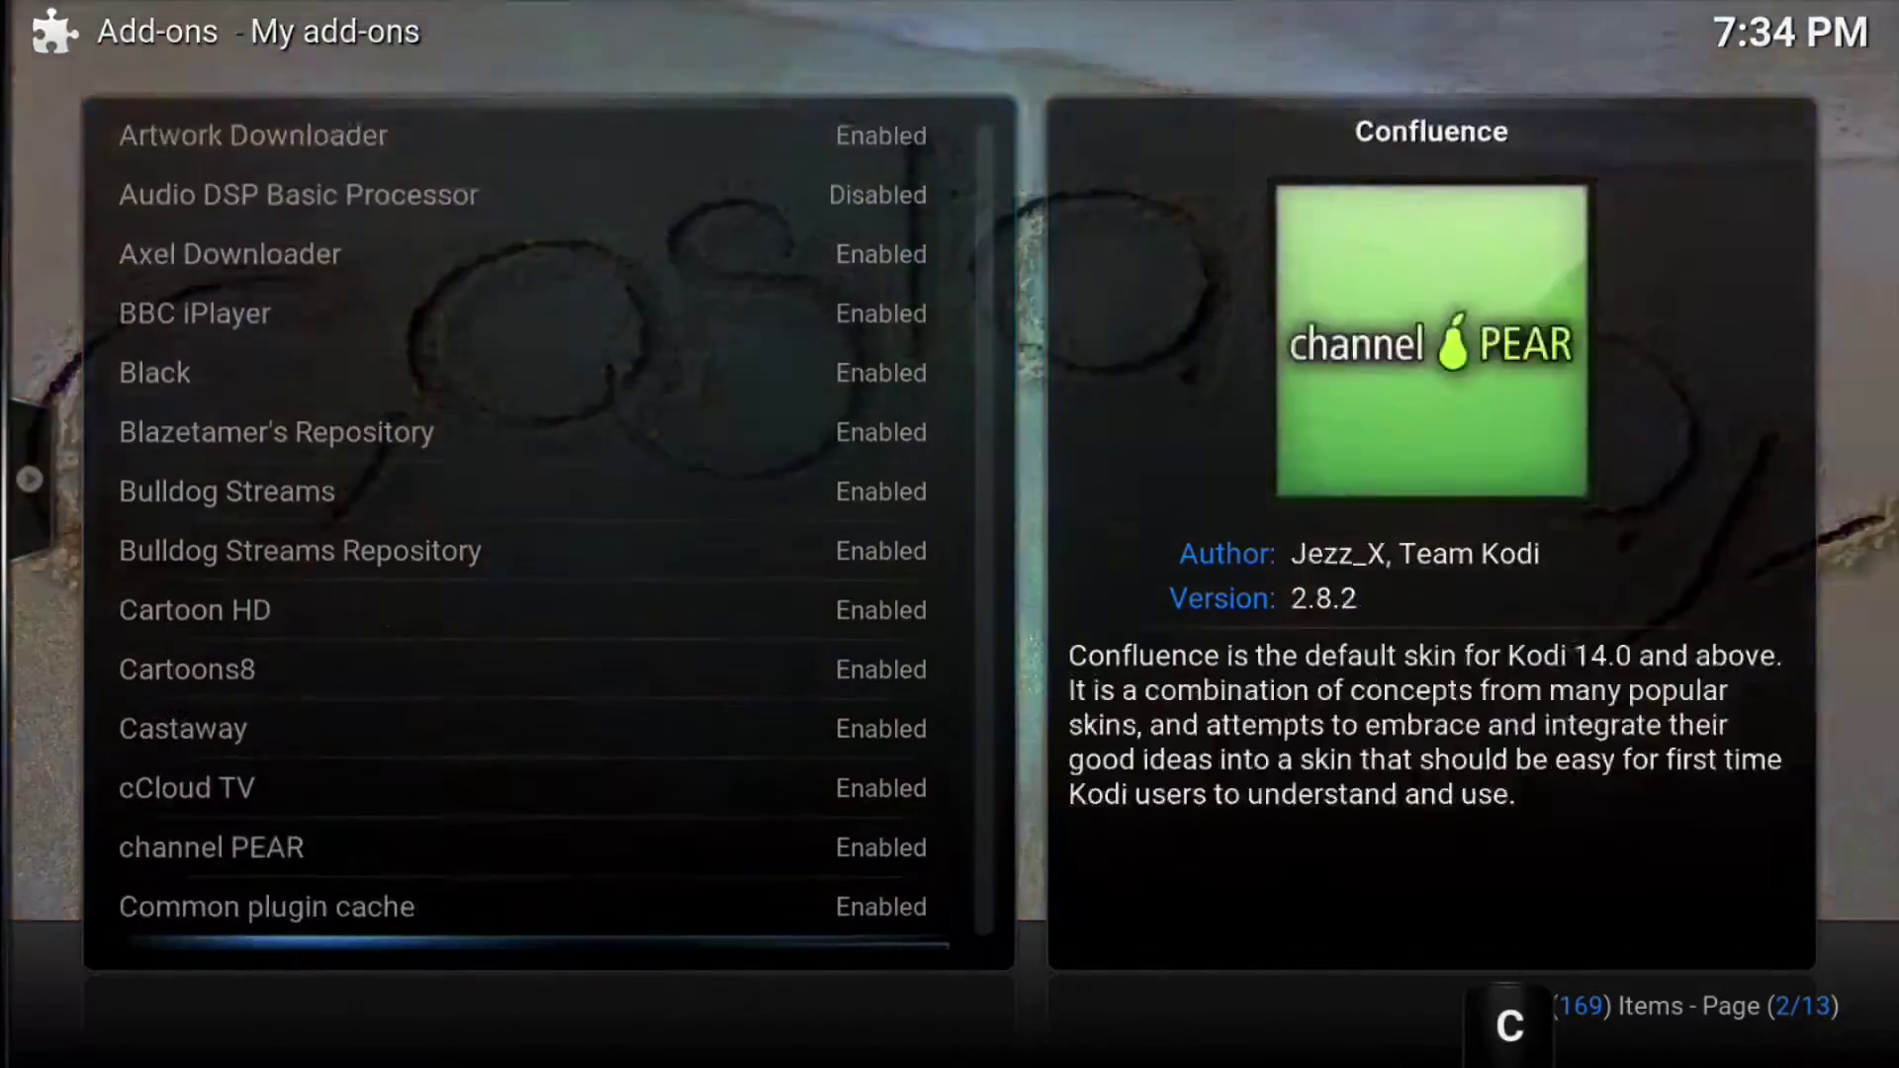
{"action": "key", "text": "Down"}
{"action": "key", "text": "Down"}
{"action": "key", "text": "Down"}
{"action": "key", "text": "Down"}
{"action": "key", "text": "Down"}
{"action": "key", "text": "Down"}
{"action": "key", "text": "Down"}
{"action": "key", "text": "Down"}
{"action": "key", "text": "Down"}
{"action": "key", "text": "Down"}
{"action": "key", "text": "Down"}
{"action": "key", "text": "Down"}
{"action": "key", "text": "Down"}
{"action": "key", "text": "Down"}
{"action": "key", "text": "Down"}
{"action": "key", "text": "Down"}
{"action": "key", "text": "Down"}
{"action": "key", "text": "Down"}
{"action": "key", "text": "Down"}
{"action": "key", "text": "Down"}
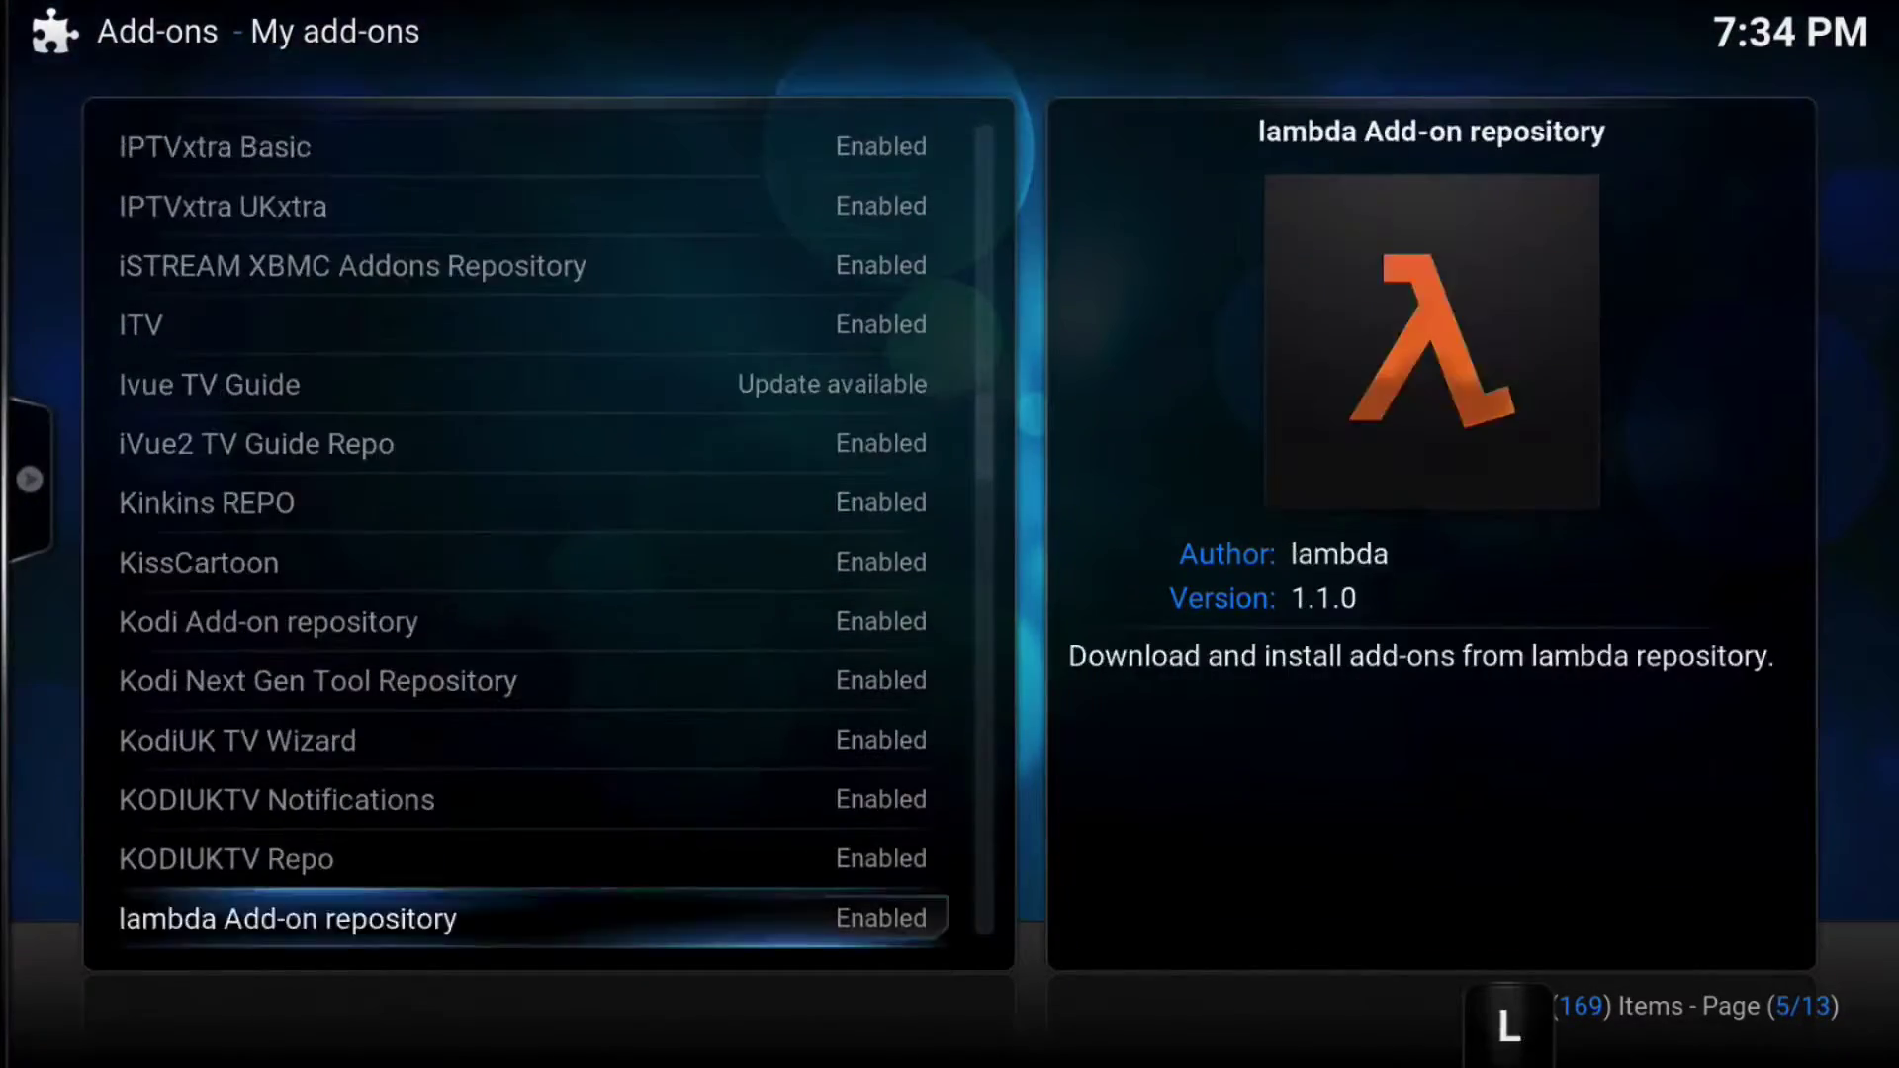
{"action": "key", "text": "Down"}
{"action": "key", "text": "Down"}
{"action": "key", "text": "Down"}
{"action": "key", "text": "Down"}
{"action": "key", "text": "Down"}
{"action": "key", "text": "Down"}
{"action": "key", "text": "Down"}
{"action": "key", "text": "Down"}
{"action": "key", "text": "Down"}
{"action": "key", "text": "Down"}
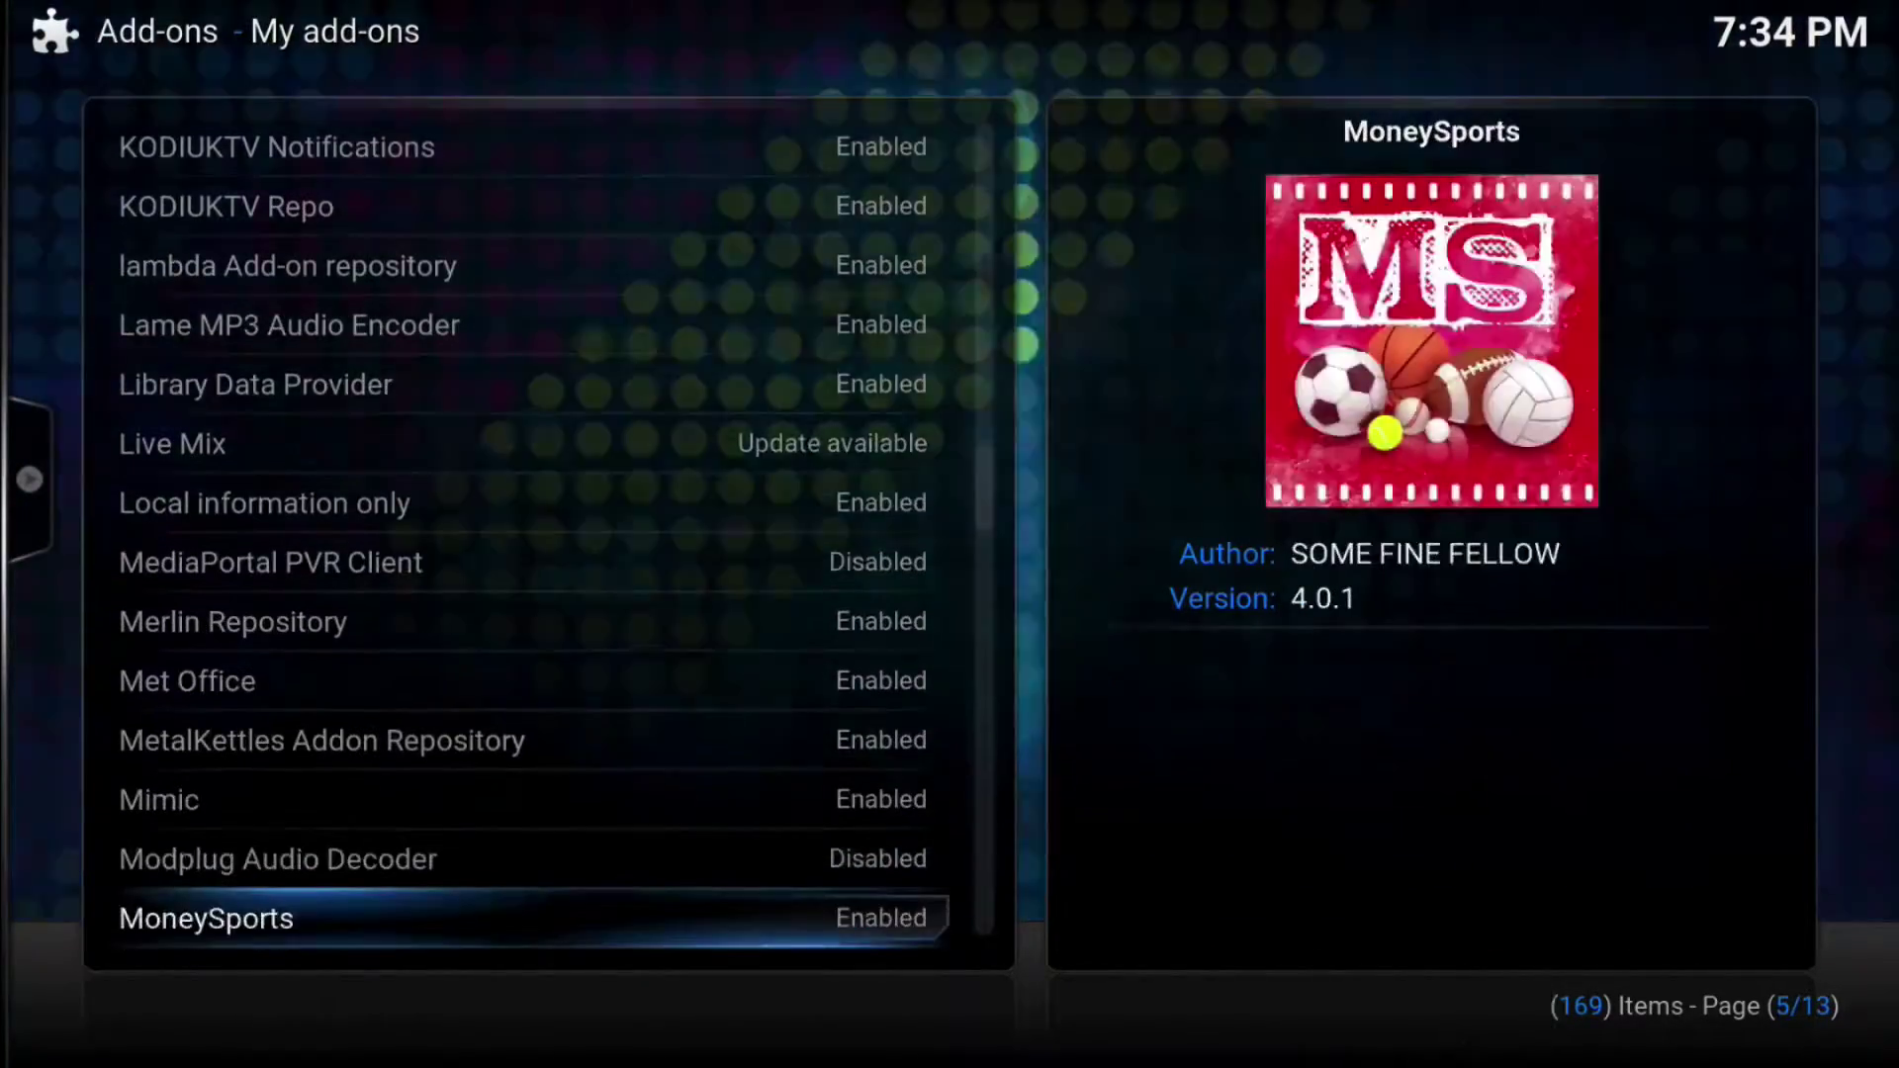
{"action": "key", "text": "Down"}
{"action": "key", "text": "Down"}
{"action": "key", "text": "Down"}
{"action": "key", "text": "Down"}
{"action": "key", "text": "Down"}
{"action": "key", "text": "Down"}
{"action": "key", "text": "Down"}
{"action": "key", "text": "Down"}
{"action": "key", "text": "Down"}
{"action": "key", "text": "Down"}
{"action": "key", "text": "Down"}
{"action": "key", "text": "Down"}
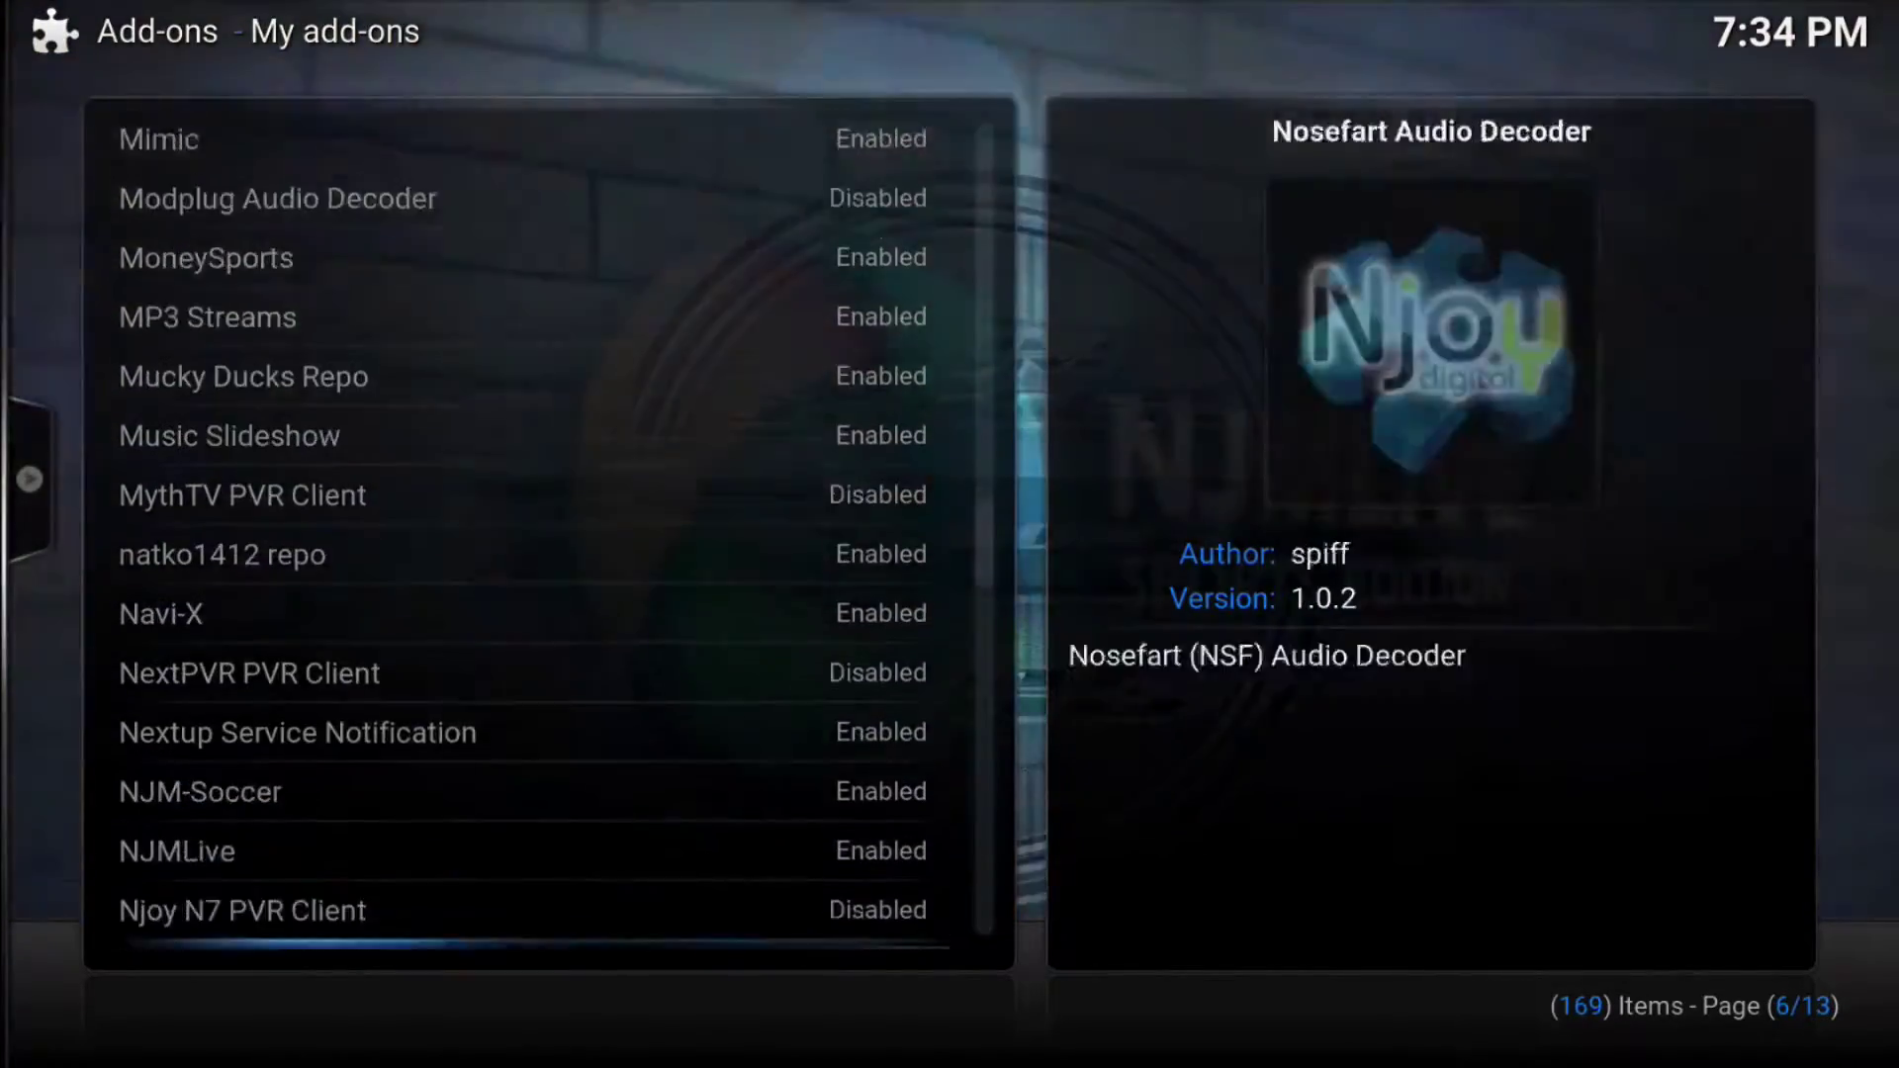
{"action": "key", "text": "Down"}
{"action": "key", "text": "Down"}
{"action": "key", "text": "Down"}
{"action": "key", "text": "Down"}
{"action": "key", "text": "Down"}
{"action": "key", "text": "Down"}
{"action": "key", "text": "Down"}
{"action": "key", "text": "Down"}
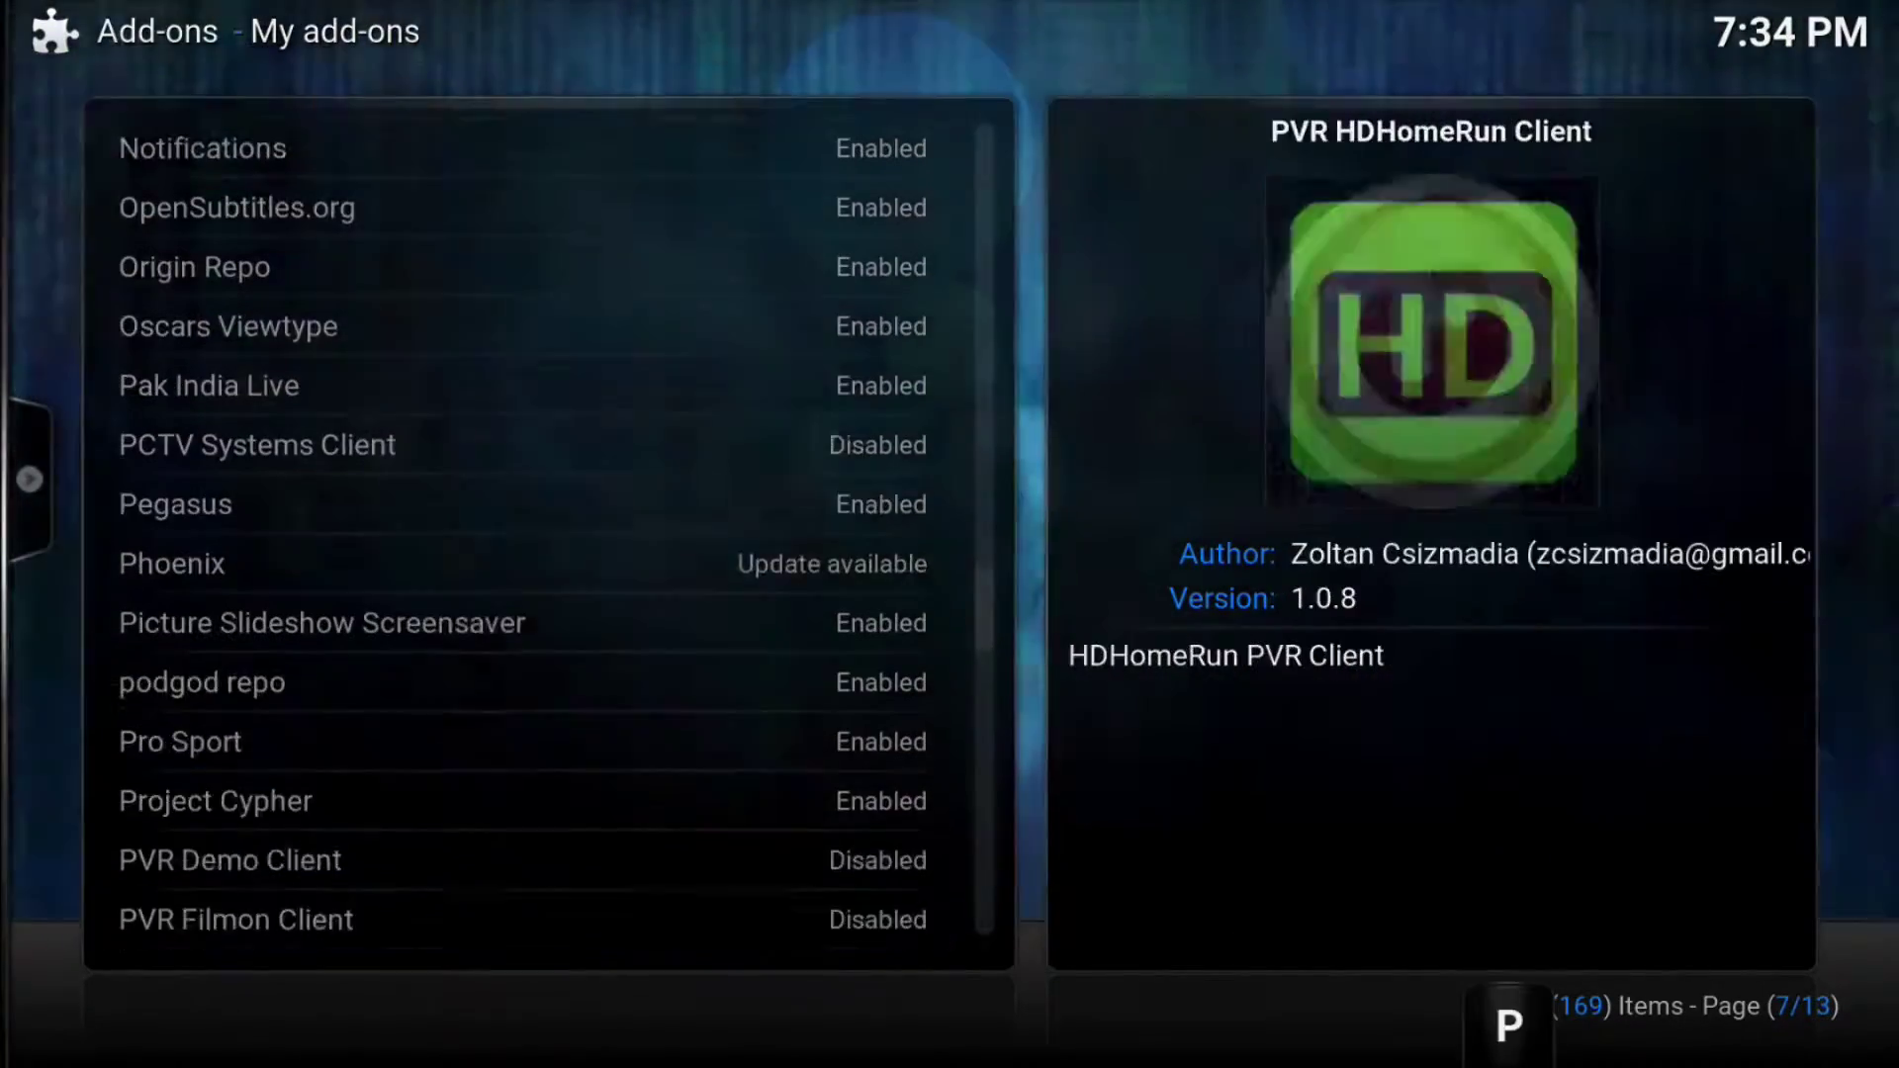
{"action": "key", "text": "Down"}
{"action": "key", "text": "Down"}
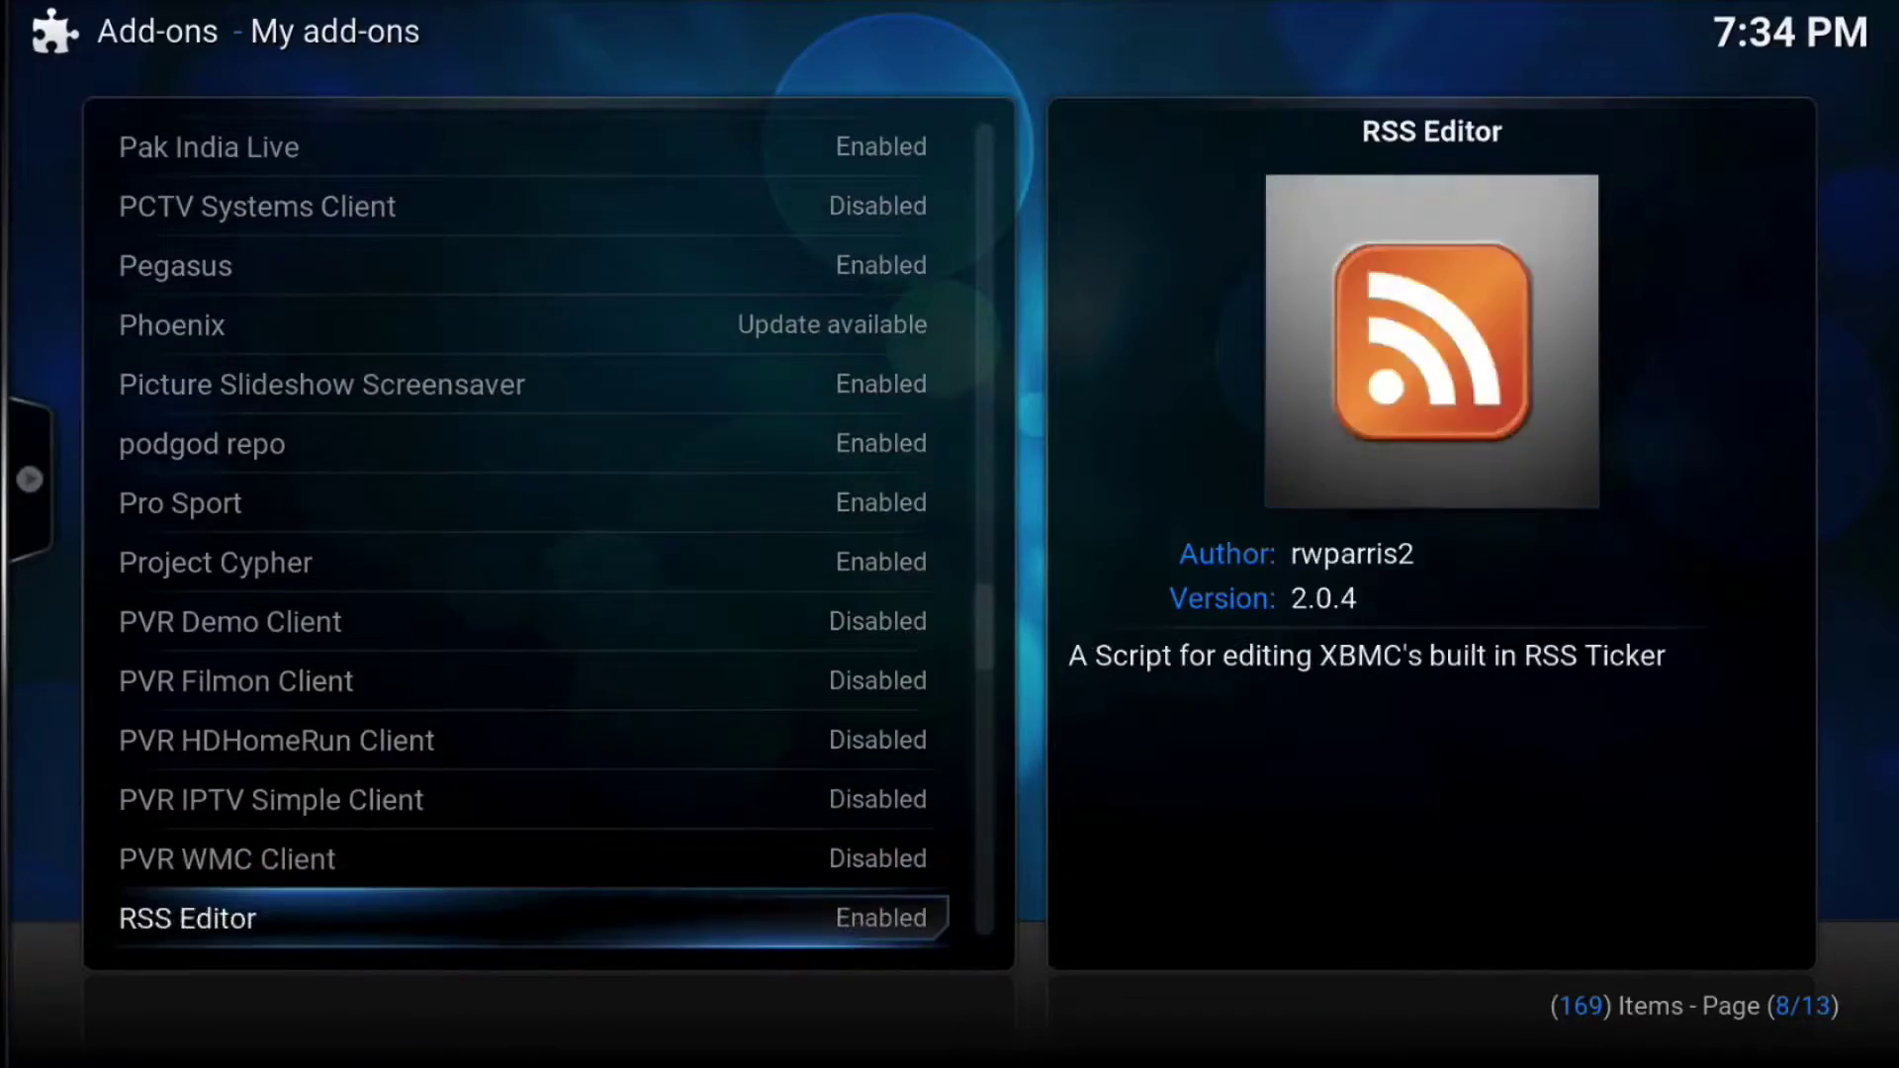
{"action": "key", "text": "Down"}
{"action": "key", "text": "Down"}
{"action": "key", "text": "Down"}
{"action": "key", "text": "Down"}
{"action": "key", "text": "Down"}
{"action": "key", "text": "Down"}
{"action": "key", "text": "Down"}
{"action": "key", "text": "Down"}
{"action": "key", "text": "Down"}
{"action": "key", "text": "Down"}
{"action": "key", "text": "Down"}
{"action": "key", "text": "Down"}
{"action": "key", "text": "Down"}
{"action": "key", "text": "Down"}
{"action": "key", "text": "Down"}
{"action": "key", "text": "Down"}
{"action": "key", "text": "Down"}
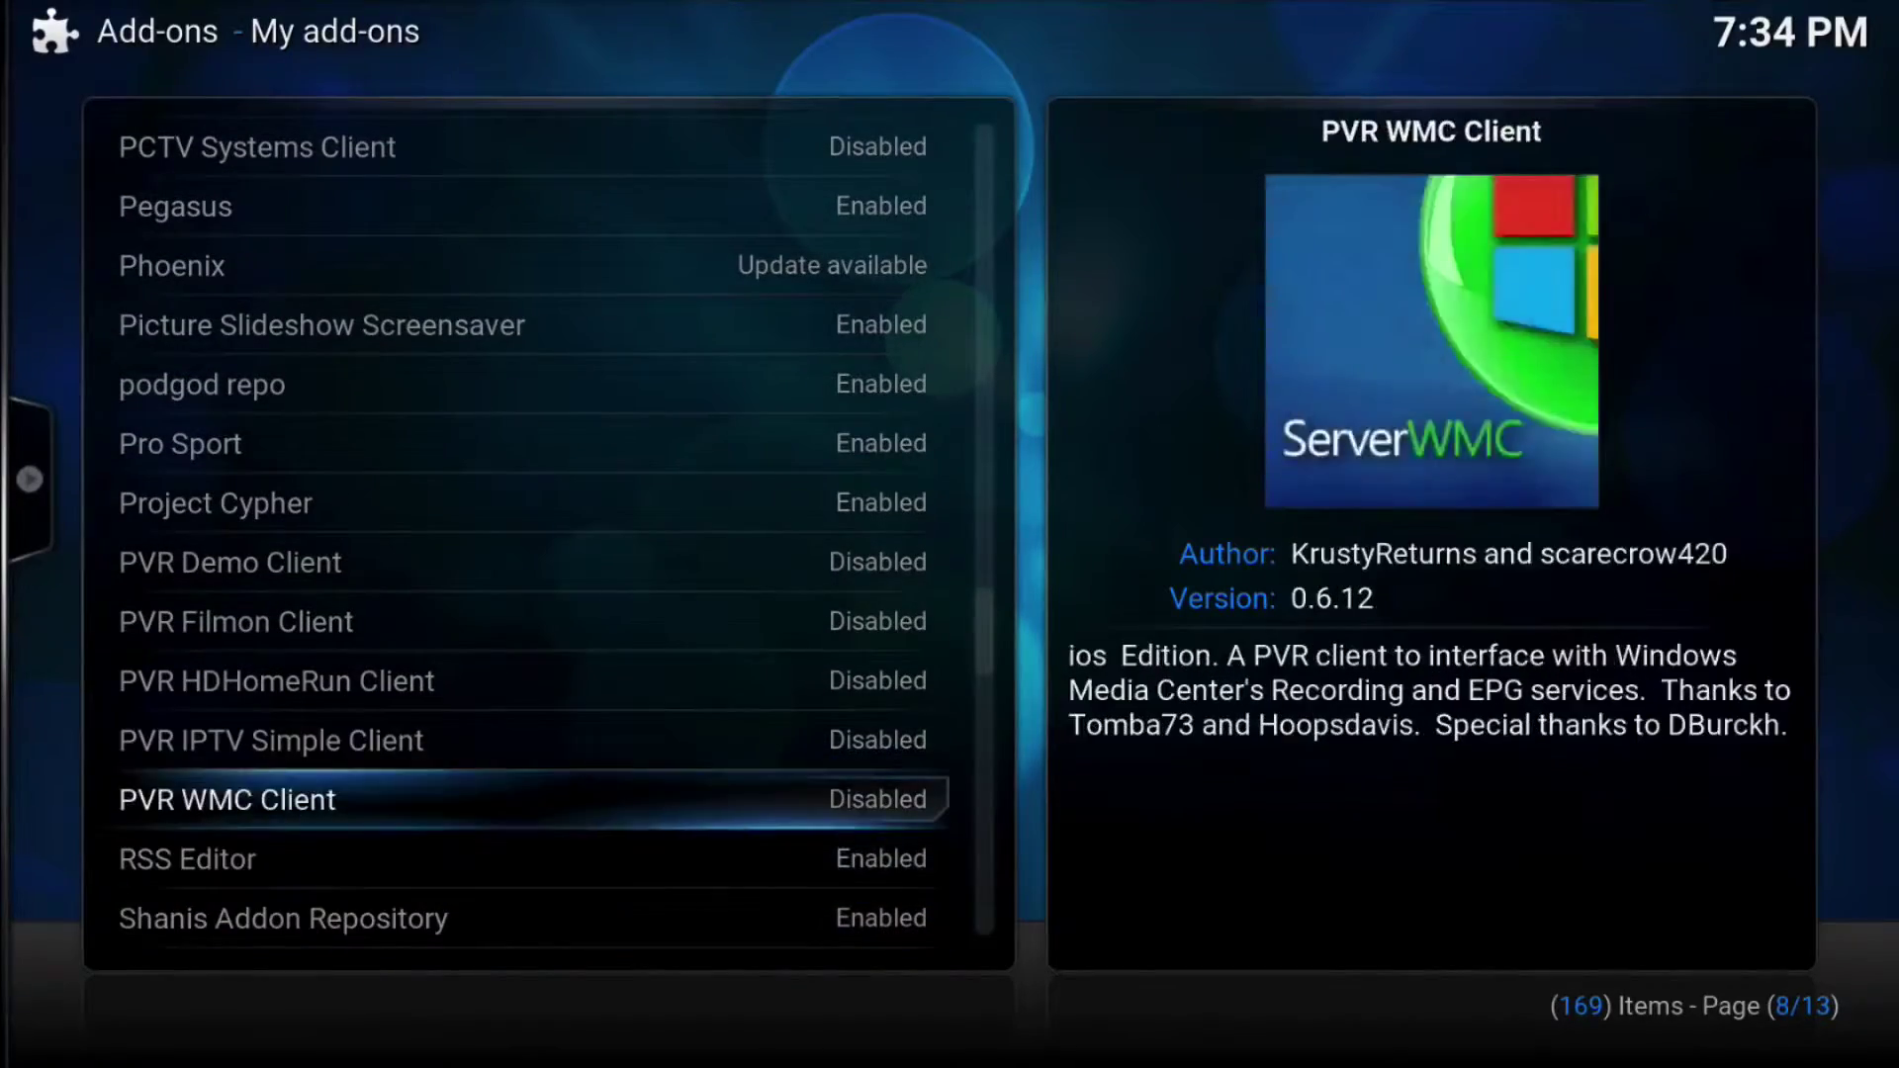
{"action": "key", "text": "Down"}
{"action": "key", "text": "Down"}
{"action": "key", "text": "Down"}
{"action": "key", "text": "Down"}
{"action": "key", "text": "Down"}
{"action": "key", "text": "Down"}
{"action": "key", "text": "Down"}
{"action": "key", "text": "Down"}
{"action": "key", "text": "Down"}
{"action": "key", "text": "Down"}
{"action": "key", "text": "Down"}
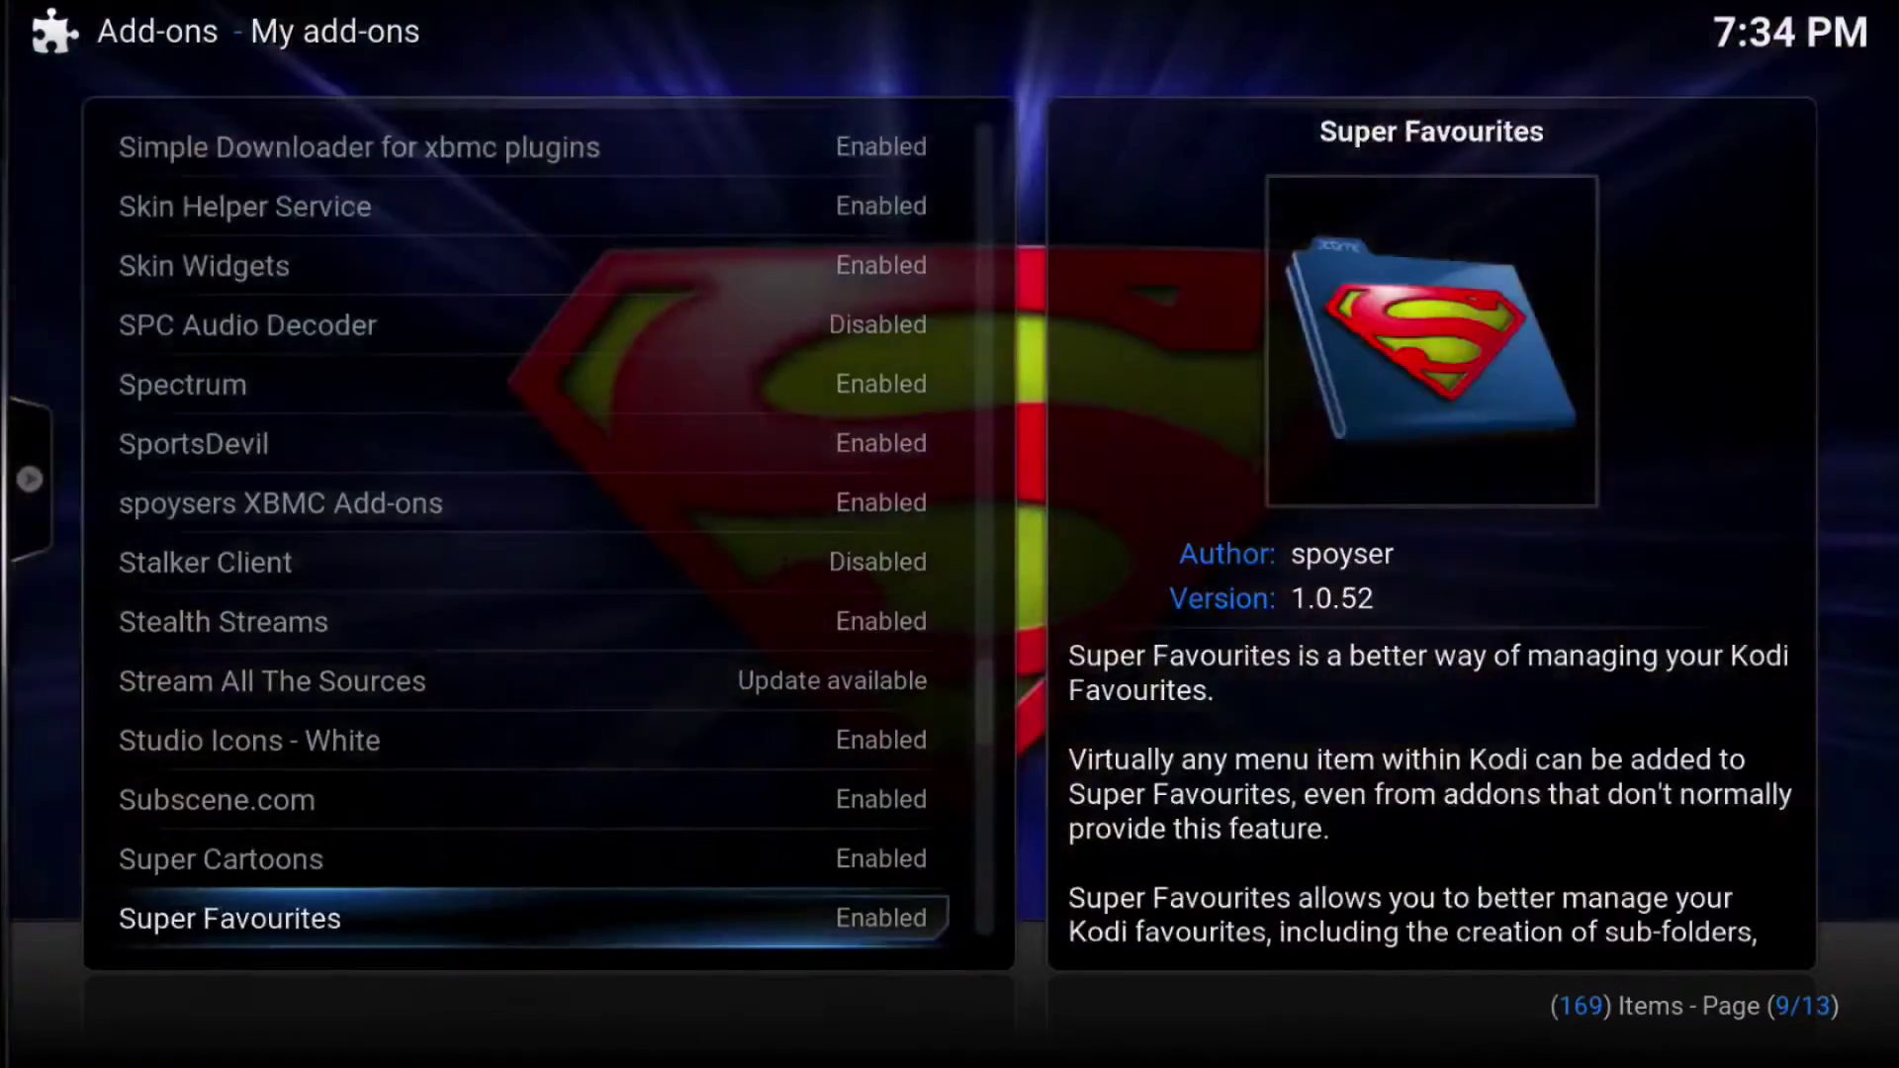
{"action": "key", "text": "Down"}
{"action": "key", "text": "Down"}
{"action": "key", "text": "Down"}
{"action": "key", "text": "Down"}
{"action": "key", "text": "Down"}
{"action": "key", "text": "Down"}
{"action": "key", "text": "Down"}
{"action": "key", "text": "Down"}
{"action": "key", "text": "Down"}
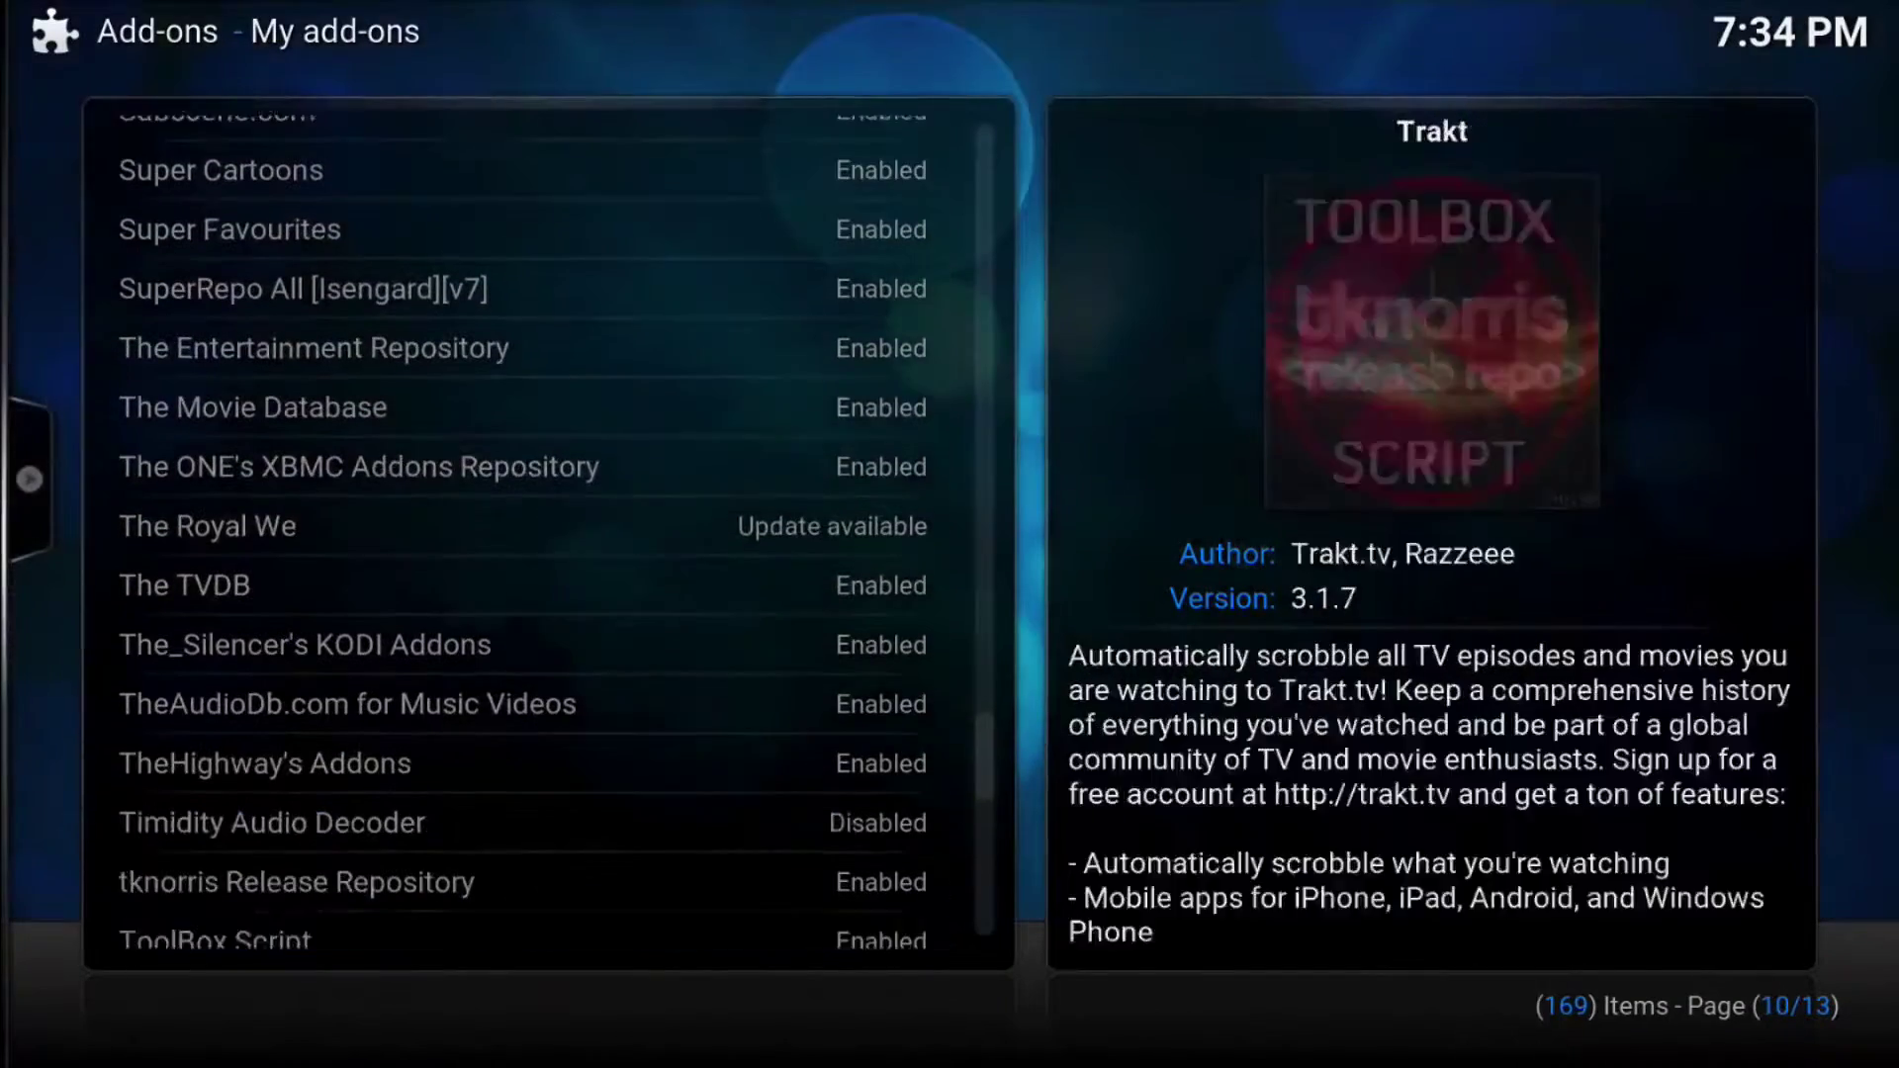
- Leave the installed add-ons list and settings, and return to the Kodi home screen
{"action": "key", "text": "BackSpace"}
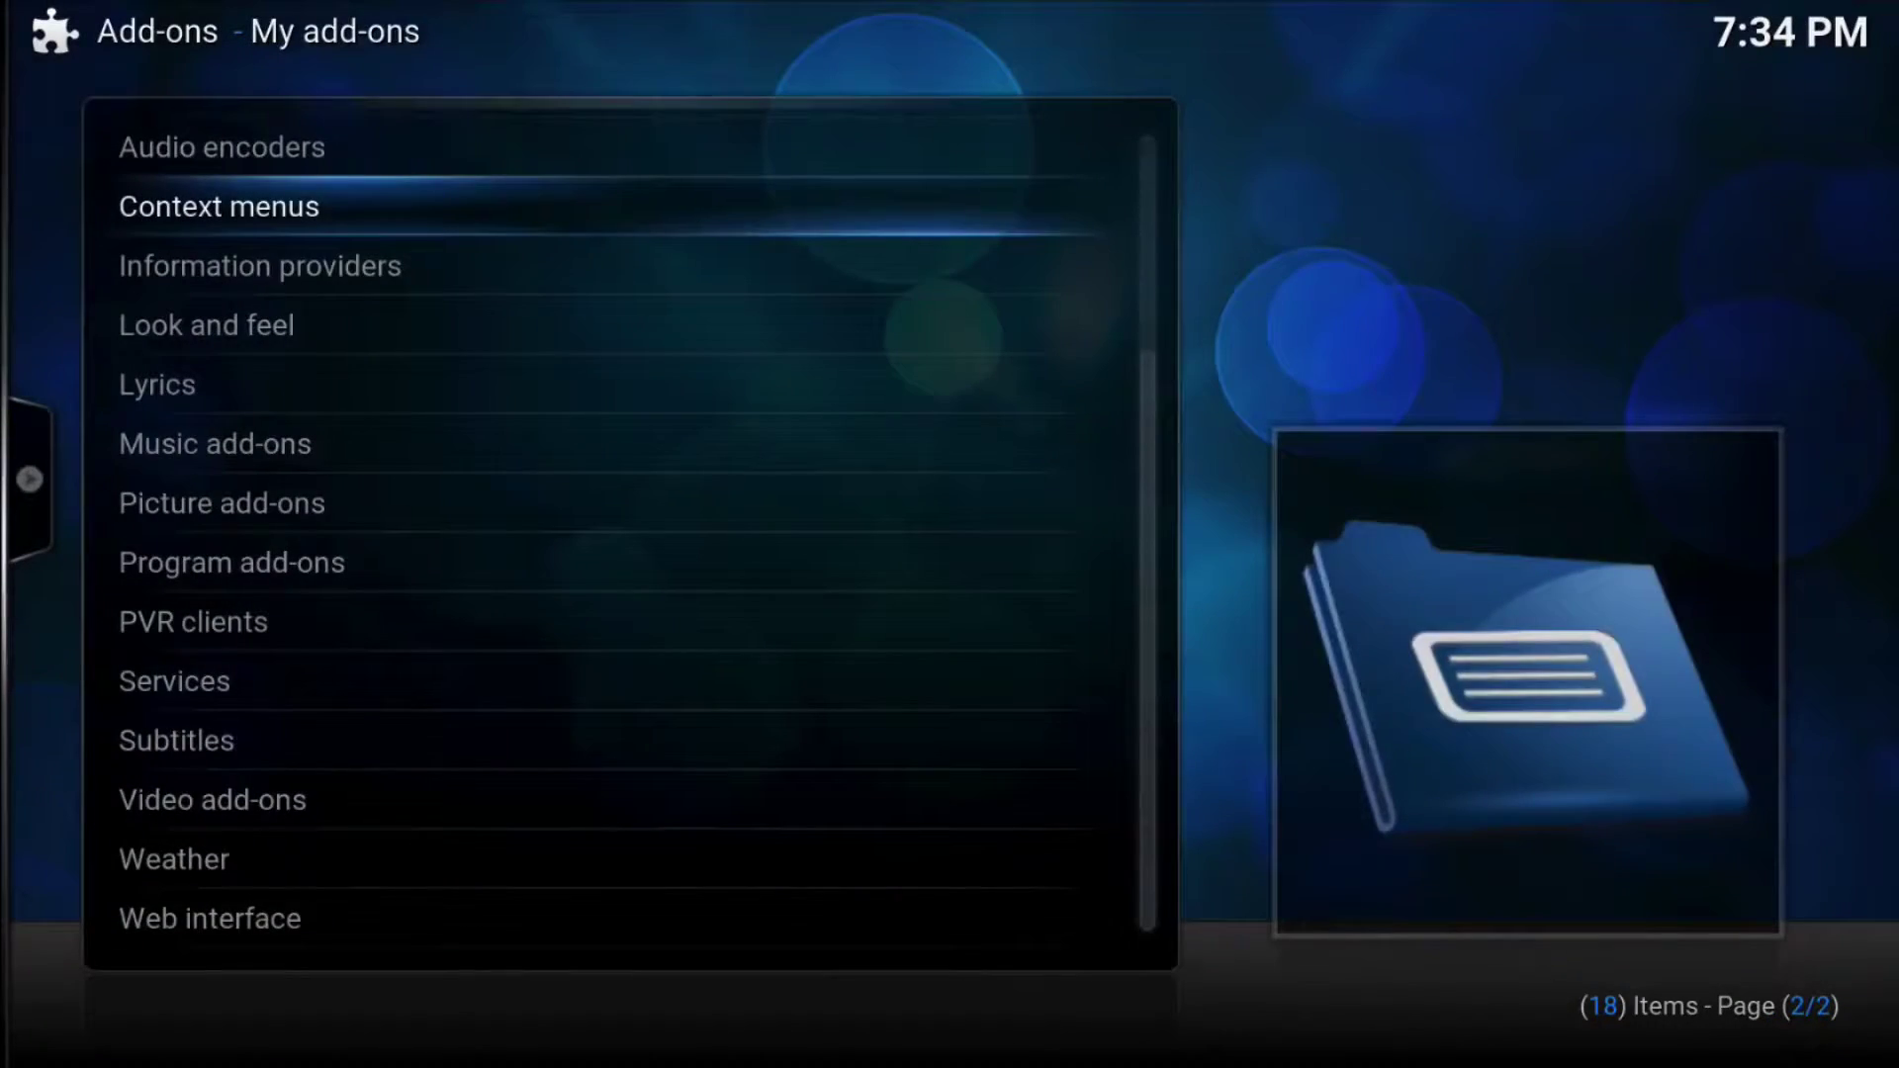
{"action": "key", "text": "BackSpace"}
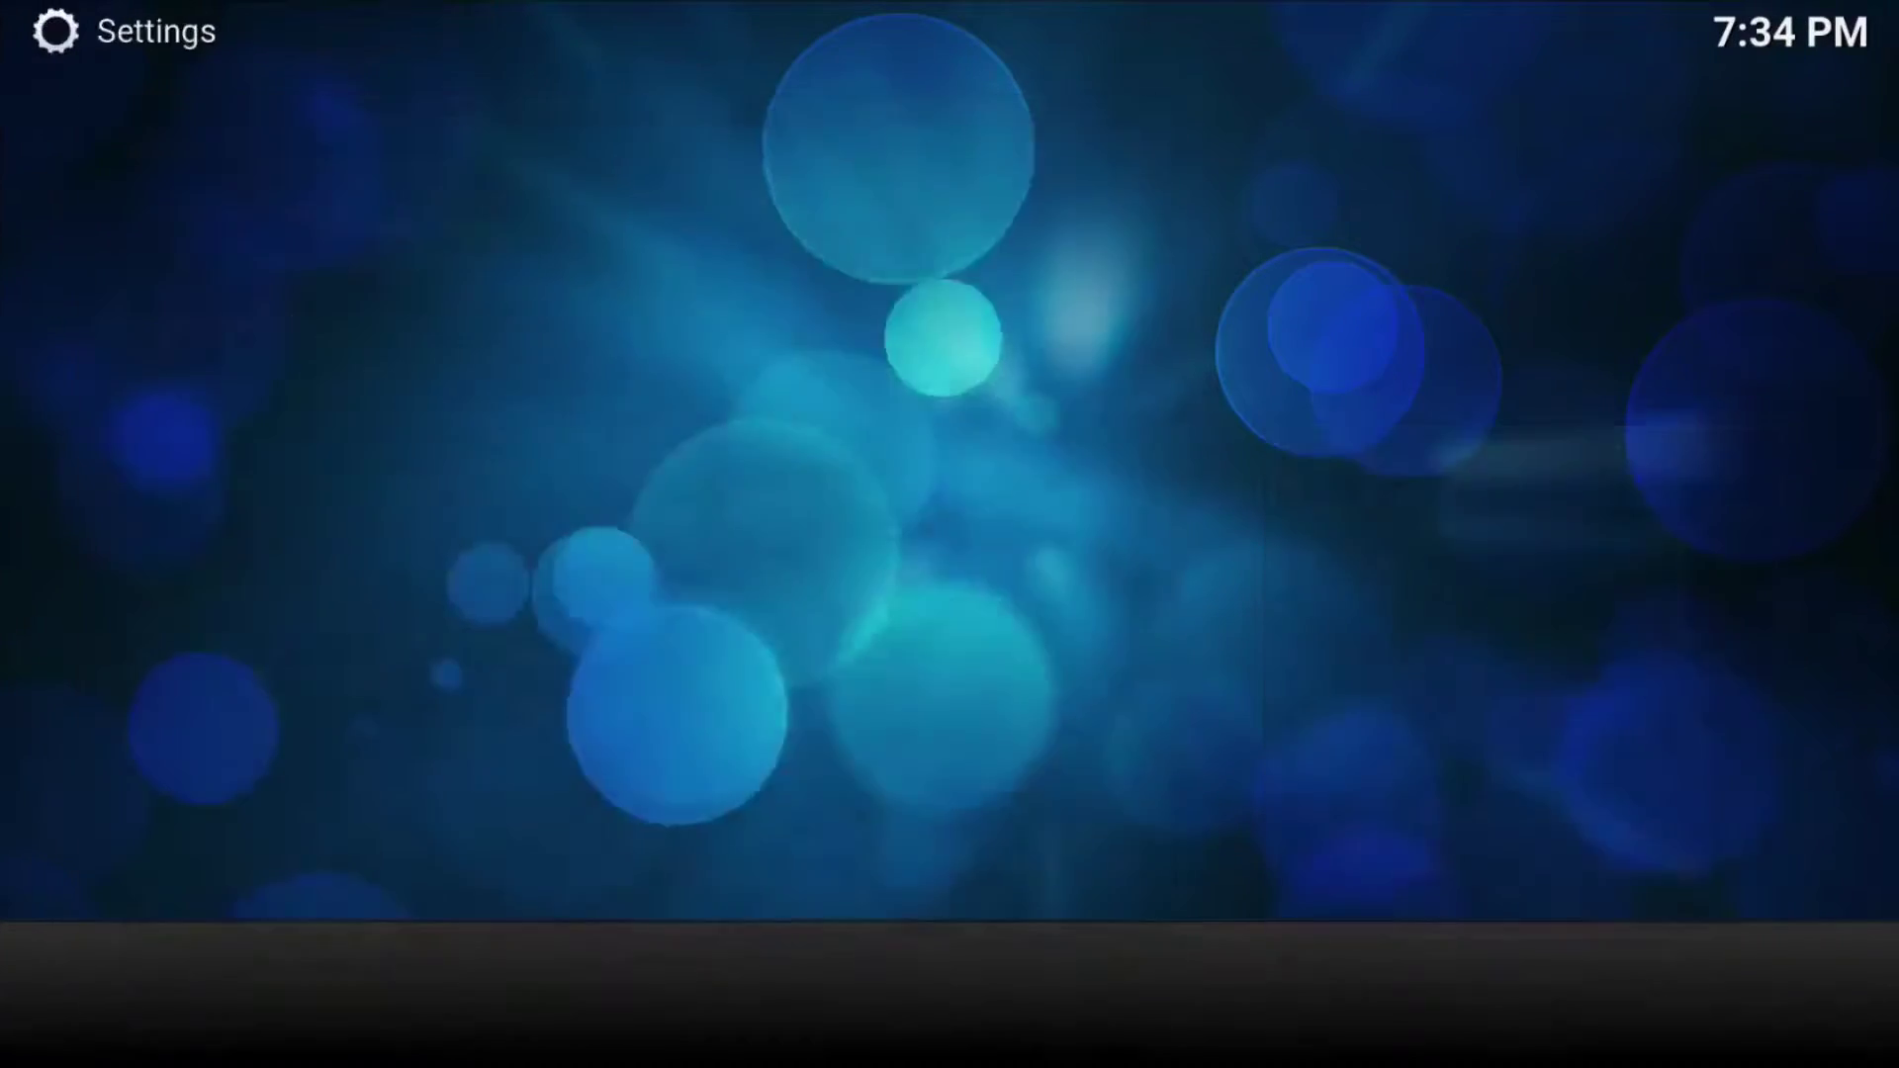
{"action": "key", "text": "BackSpace"}
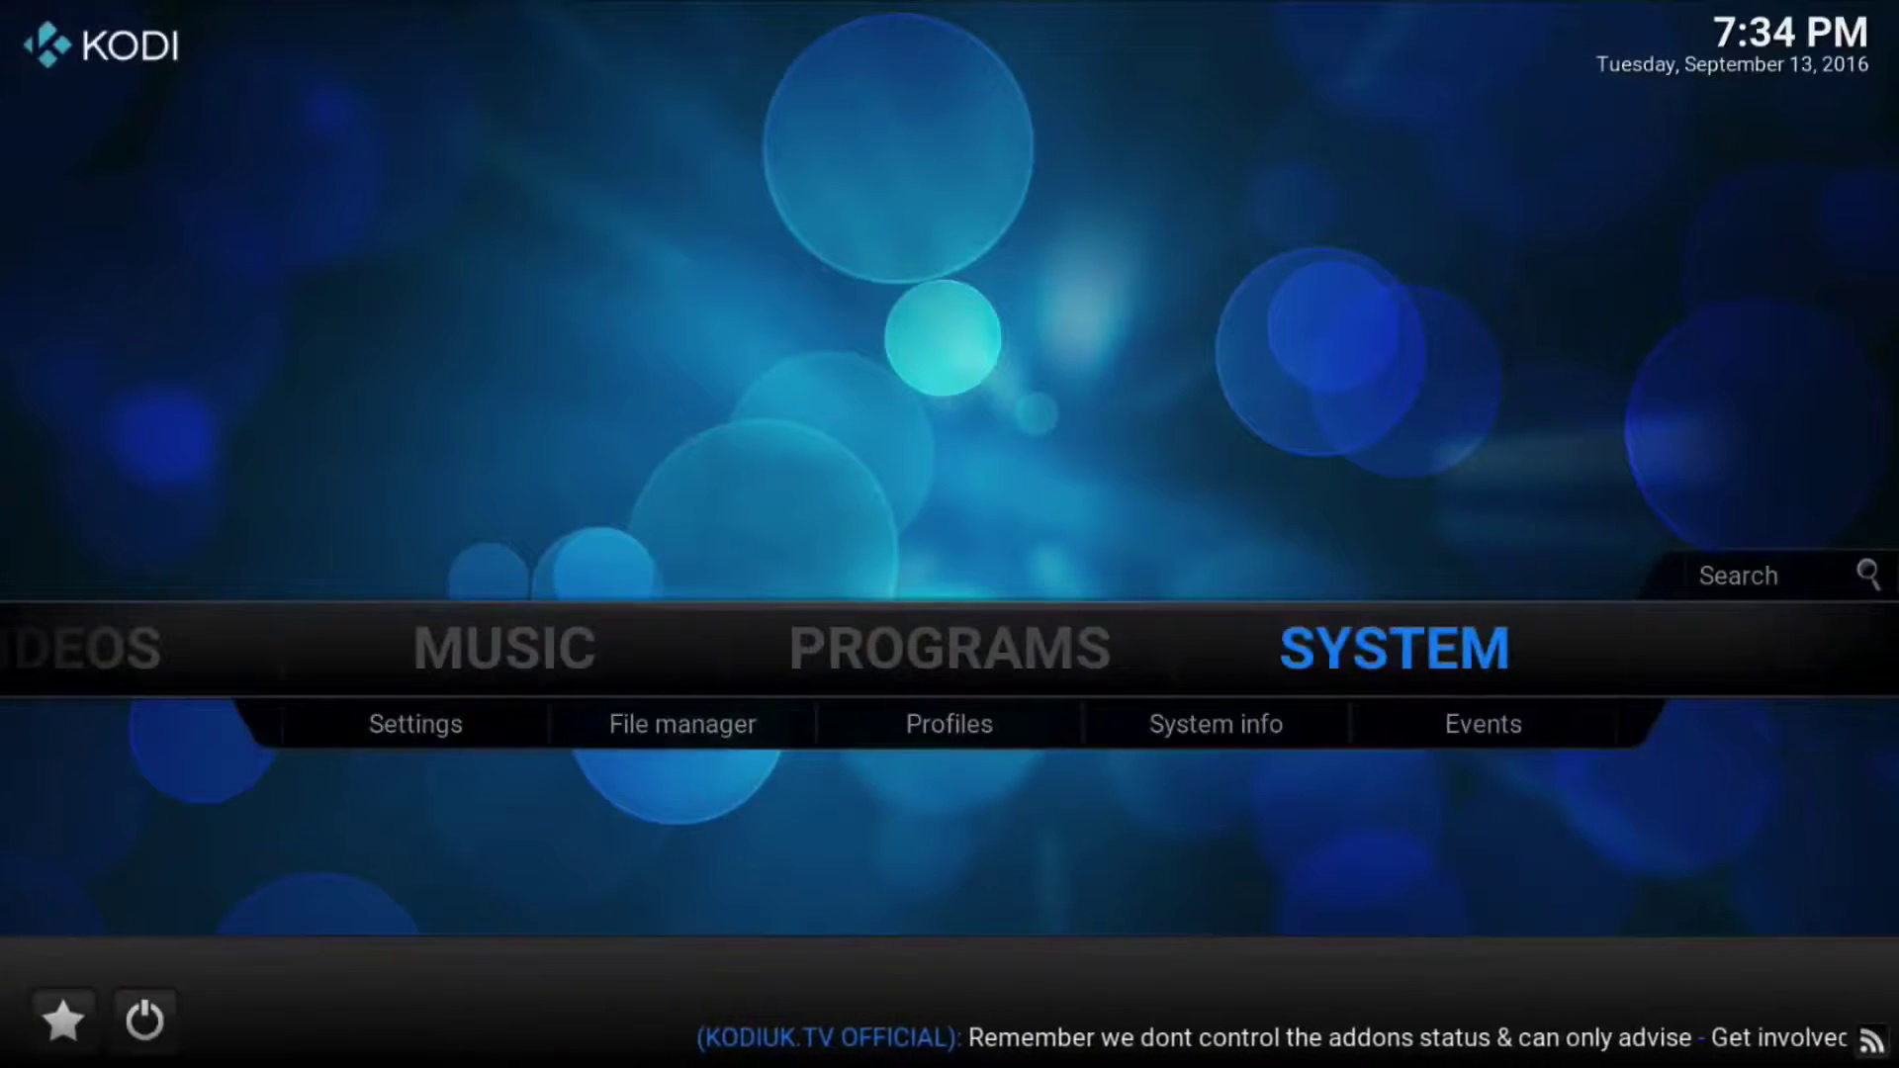
{"action": "key", "text": "Left"}
{"action": "key", "text": "Left"}
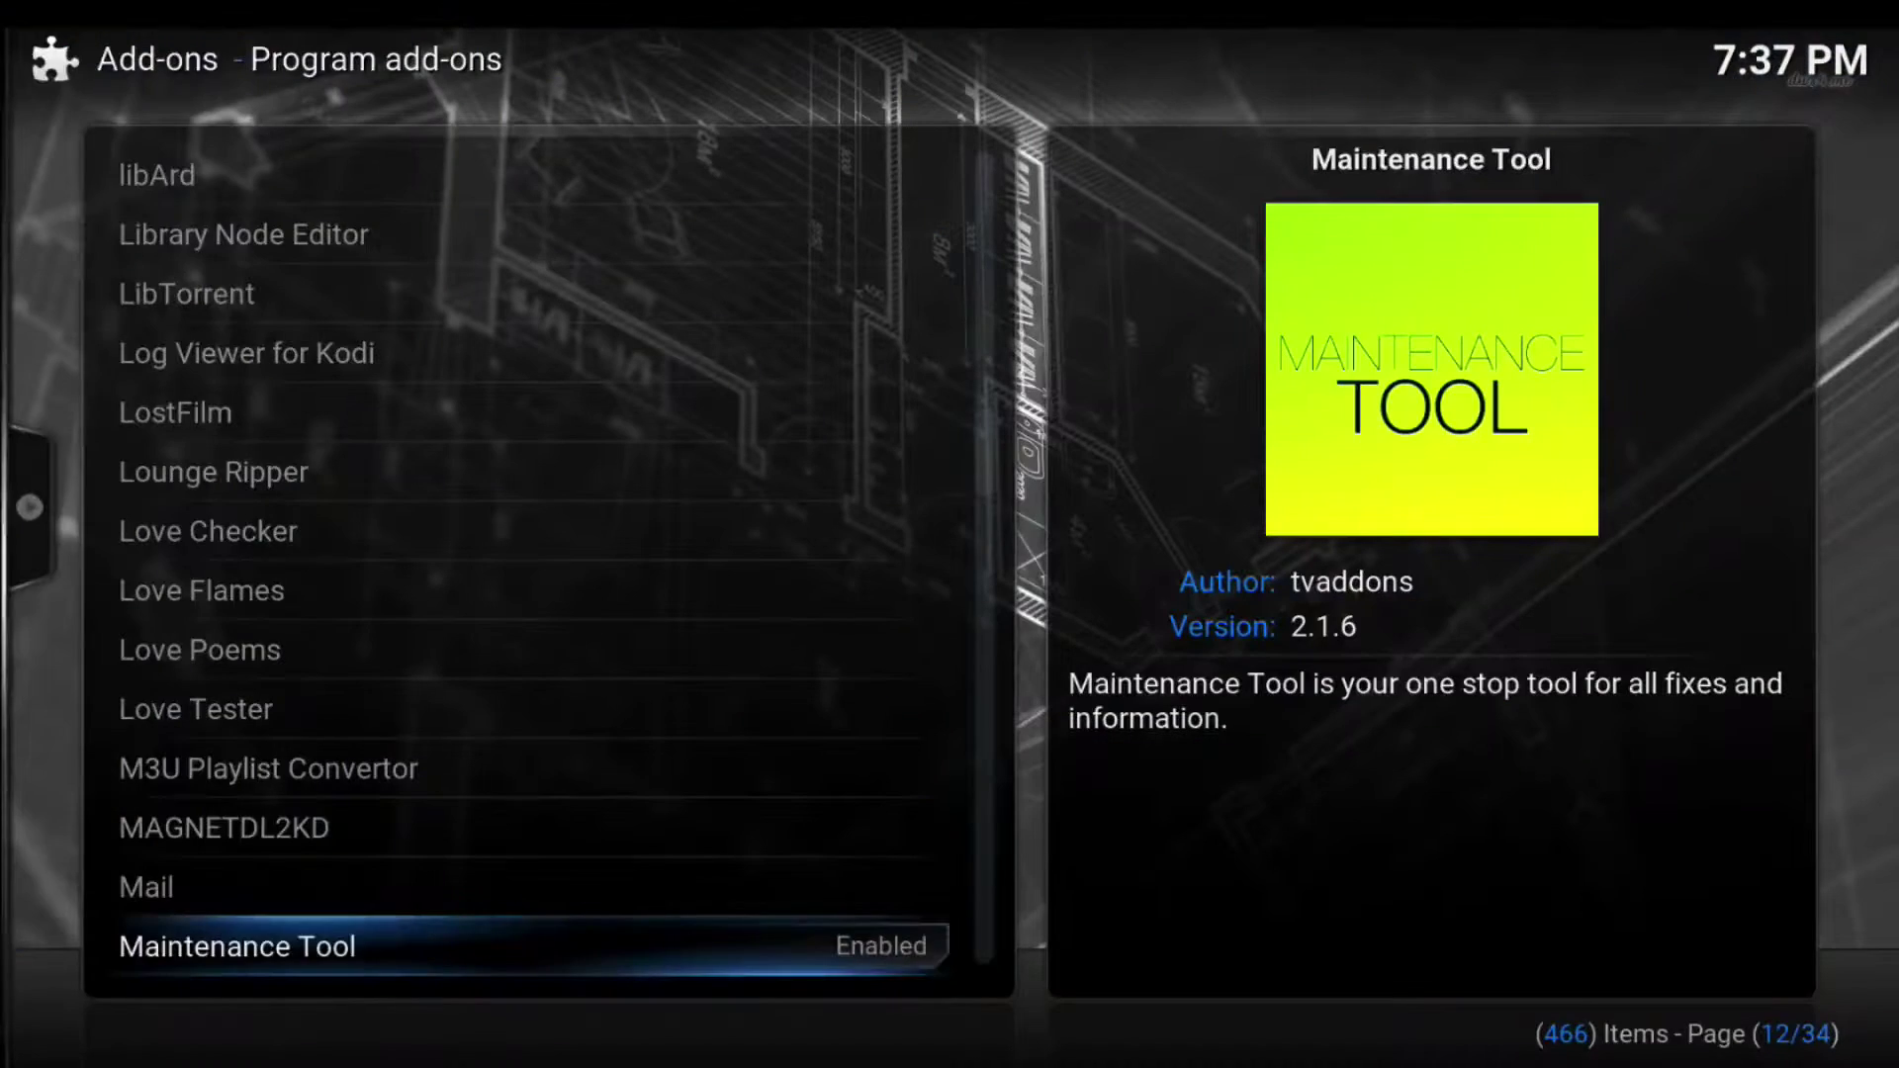
- Check for add-on updates using the side options of the program add-ons list
{"action": "key", "text": "Left"}
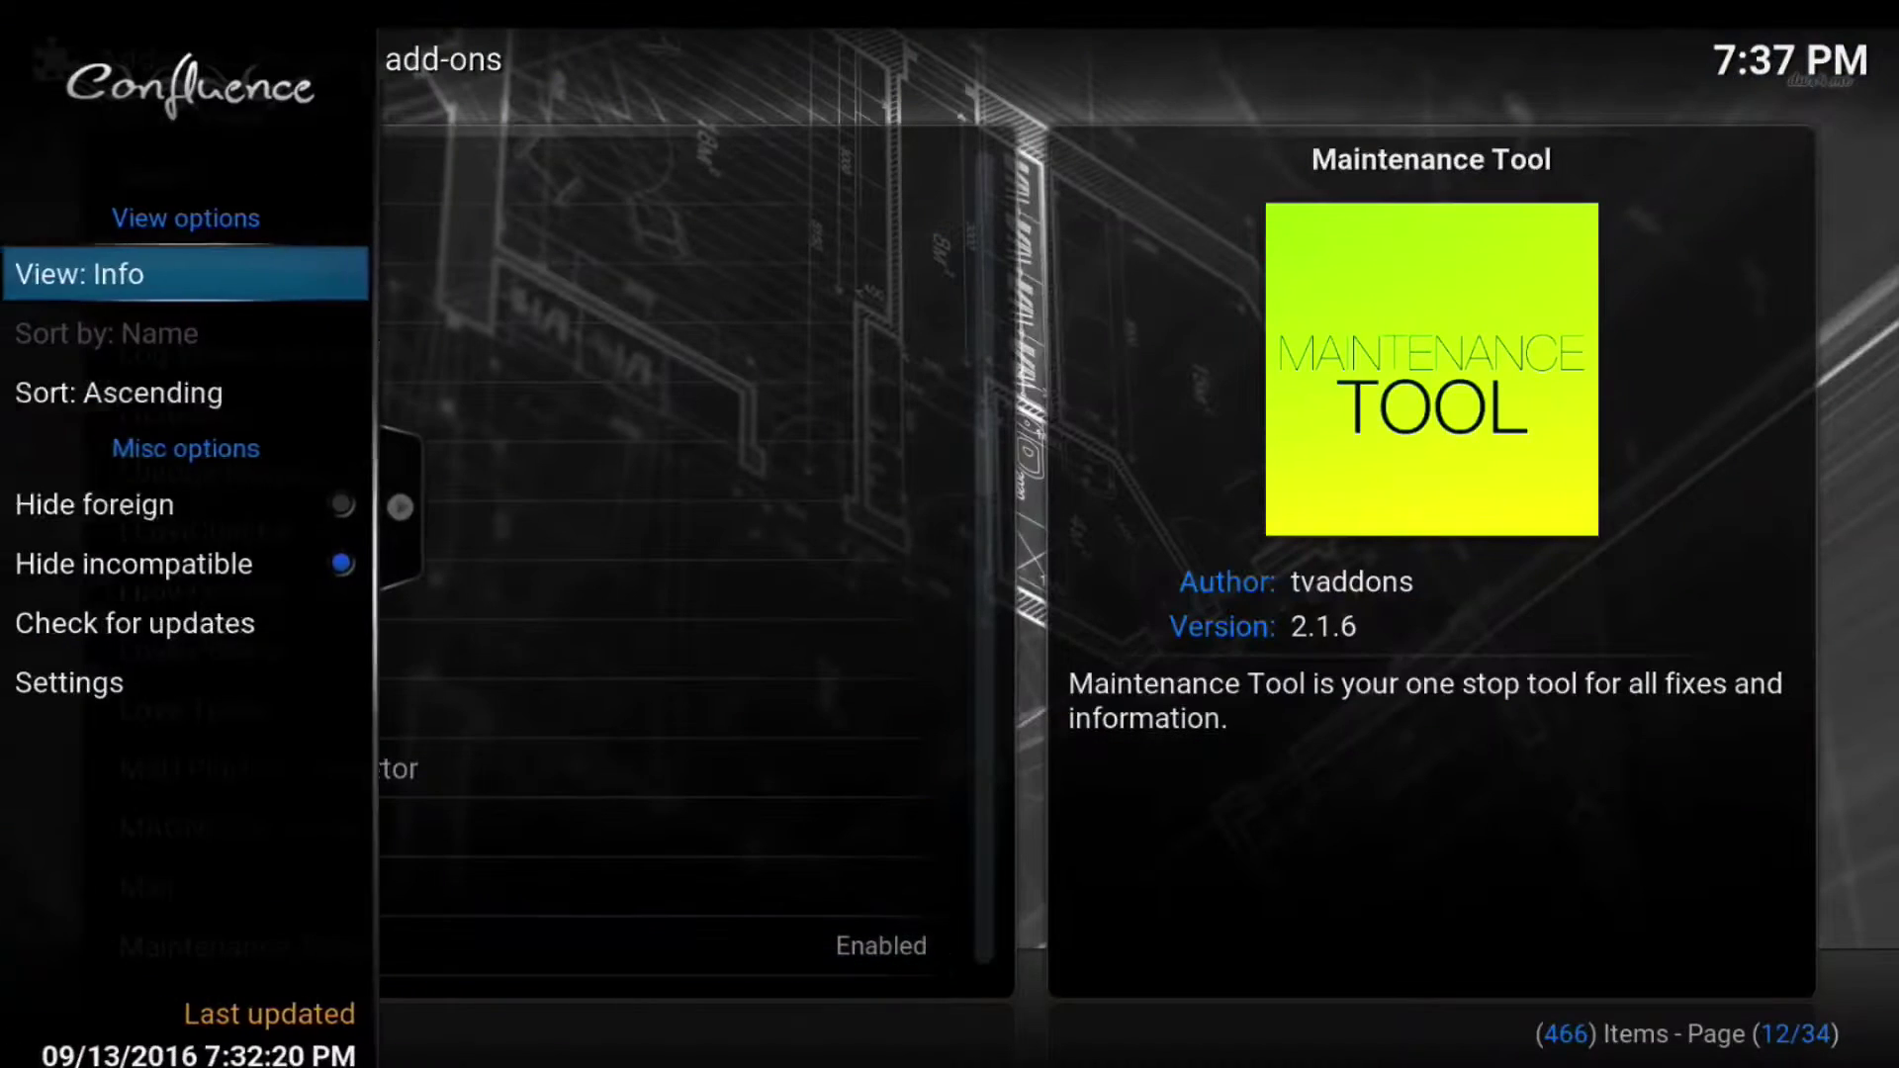
{"action": "key", "text": "Down"}
{"action": "key", "text": "Down"}
{"action": "key", "text": "Down"}
{"action": "key", "text": "Down"}
{"action": "key", "text": "Down"}
{"action": "key", "text": "Up"}
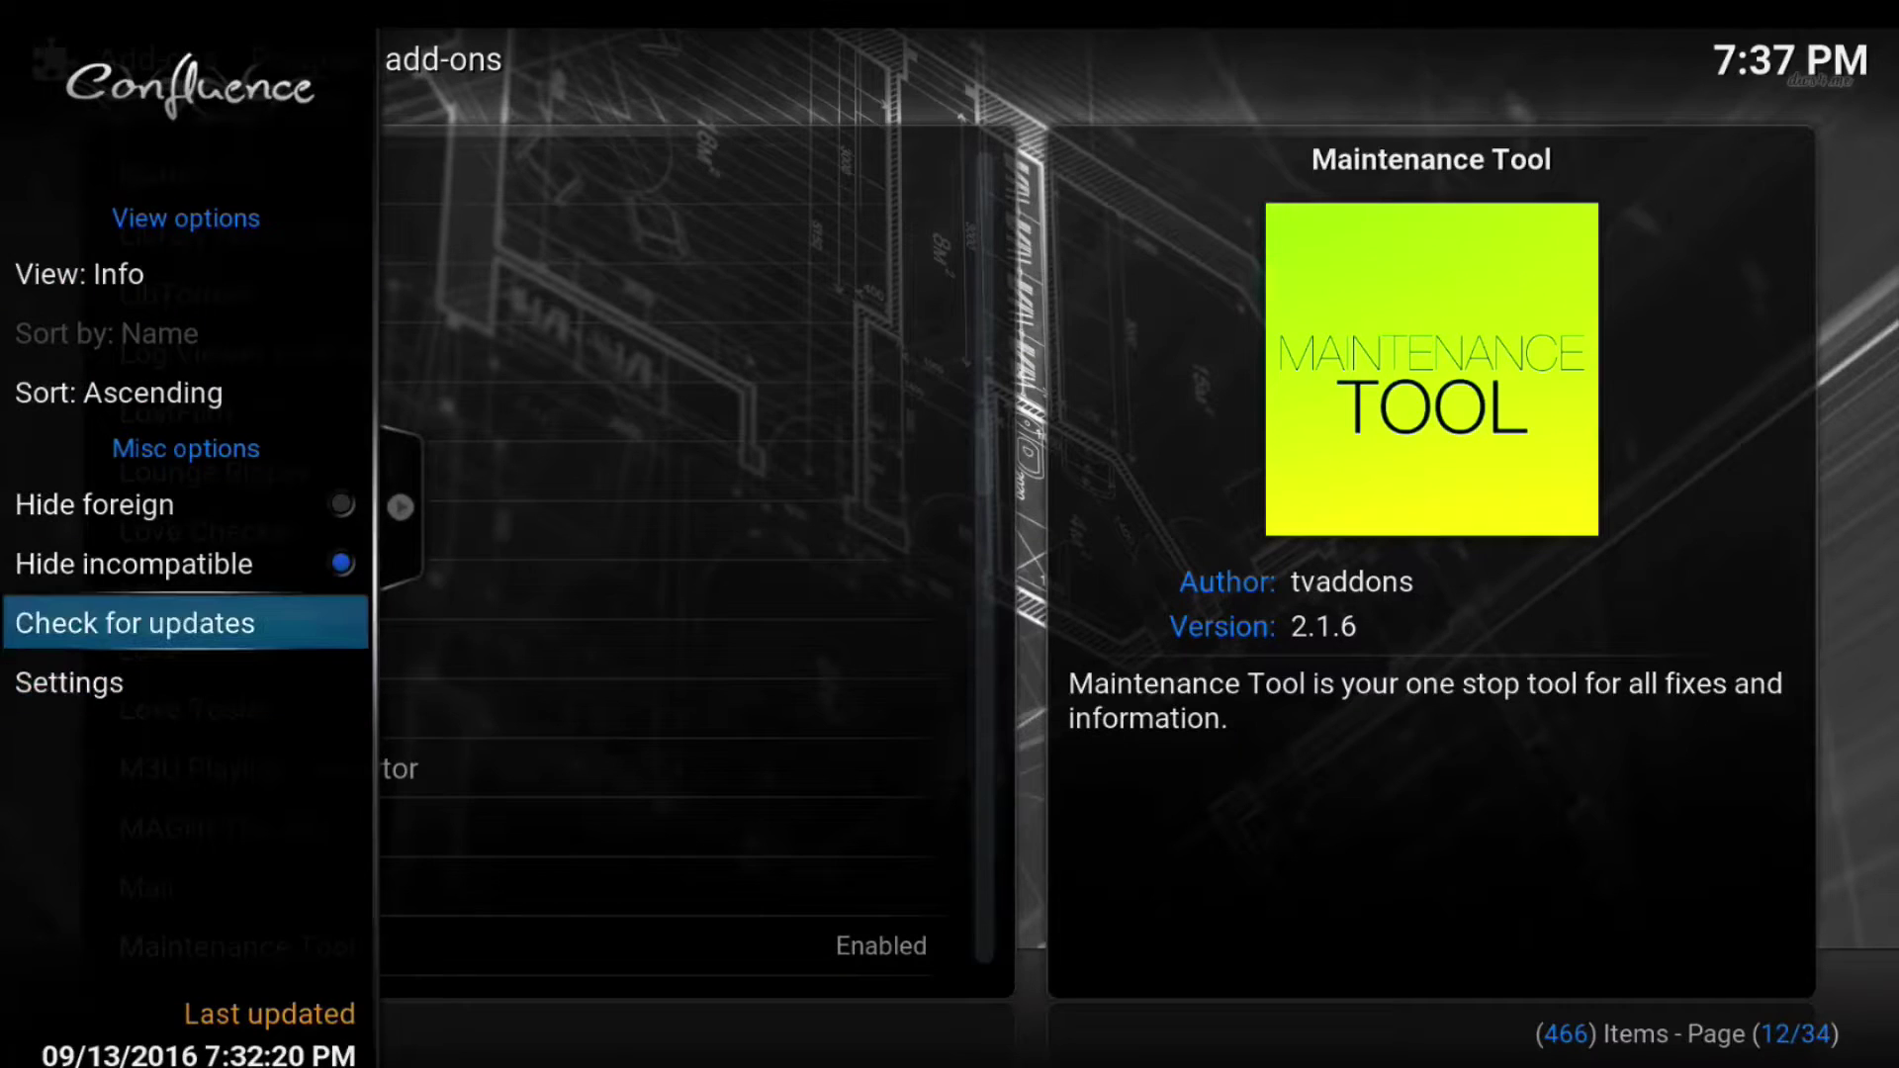
{"action": "key", "text": "Return"}
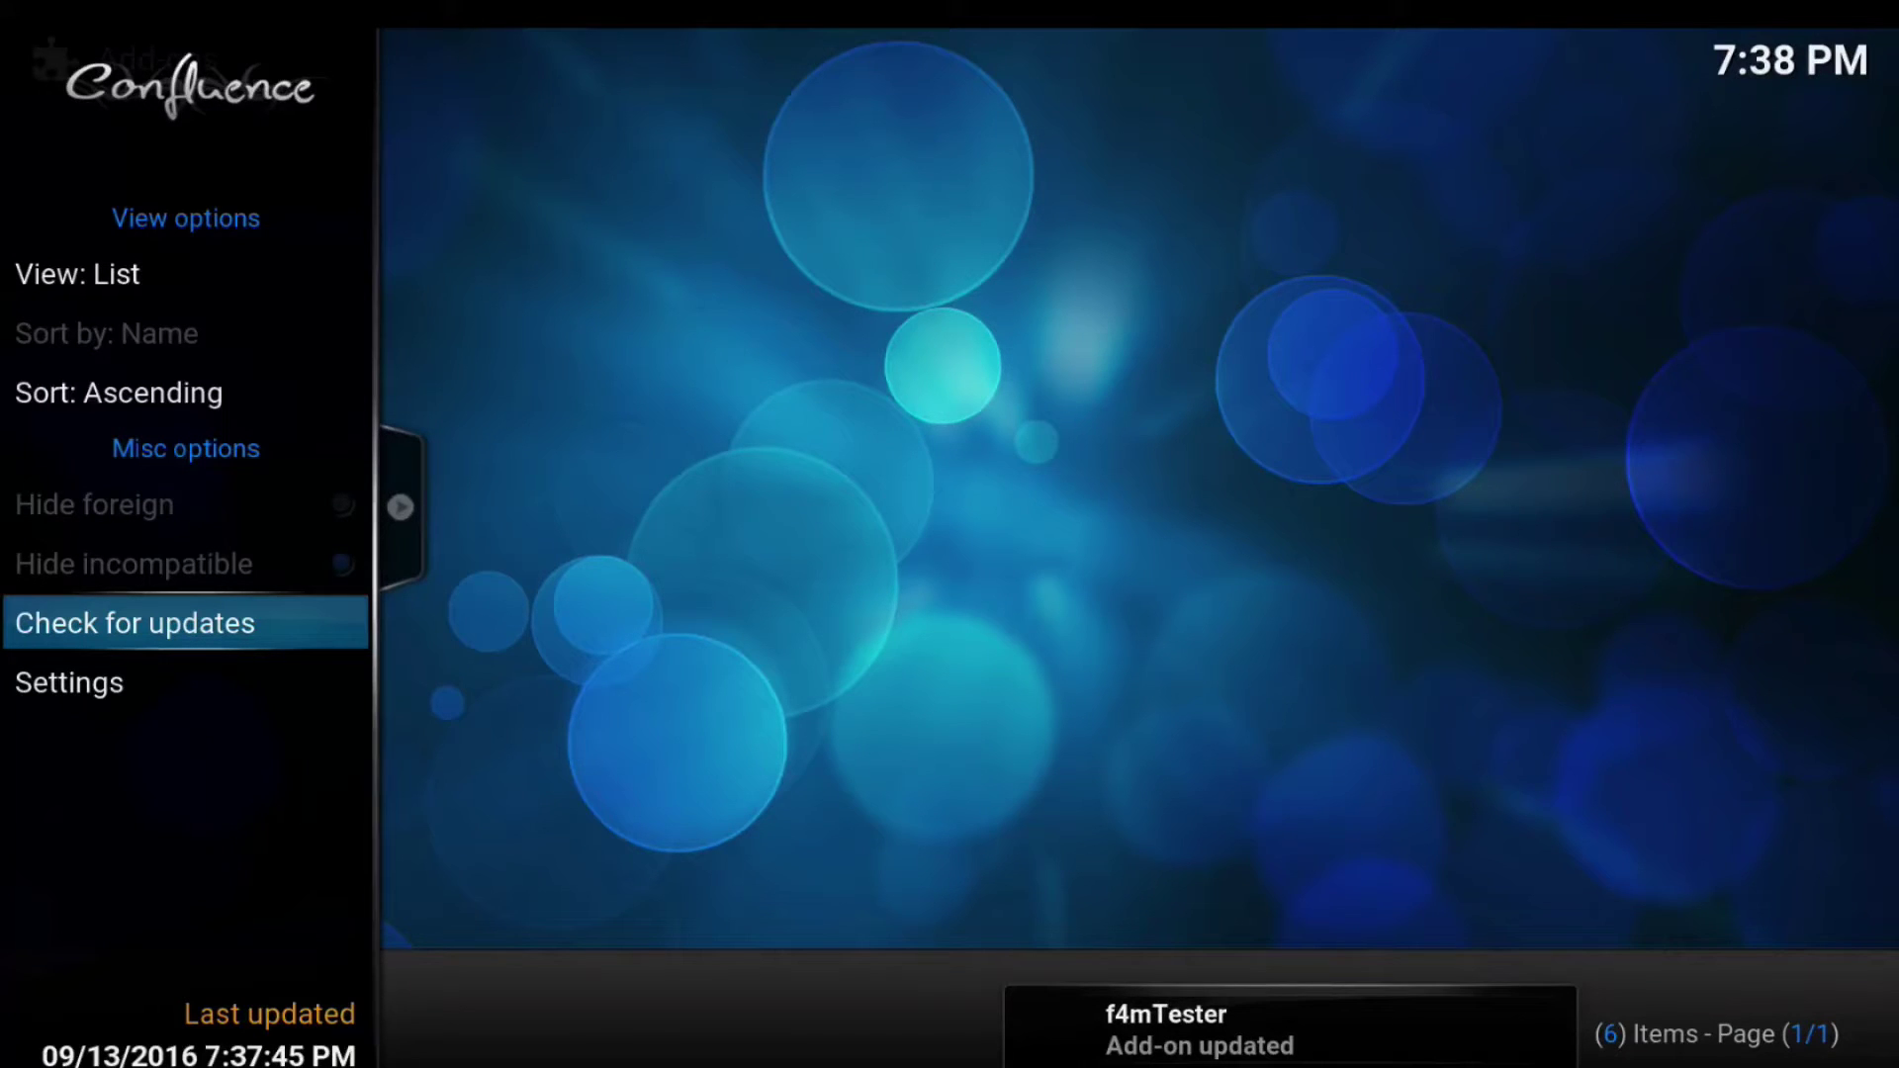
- Return to the home screen and highlight the Programs category
{"action": "key", "text": "Escape"}
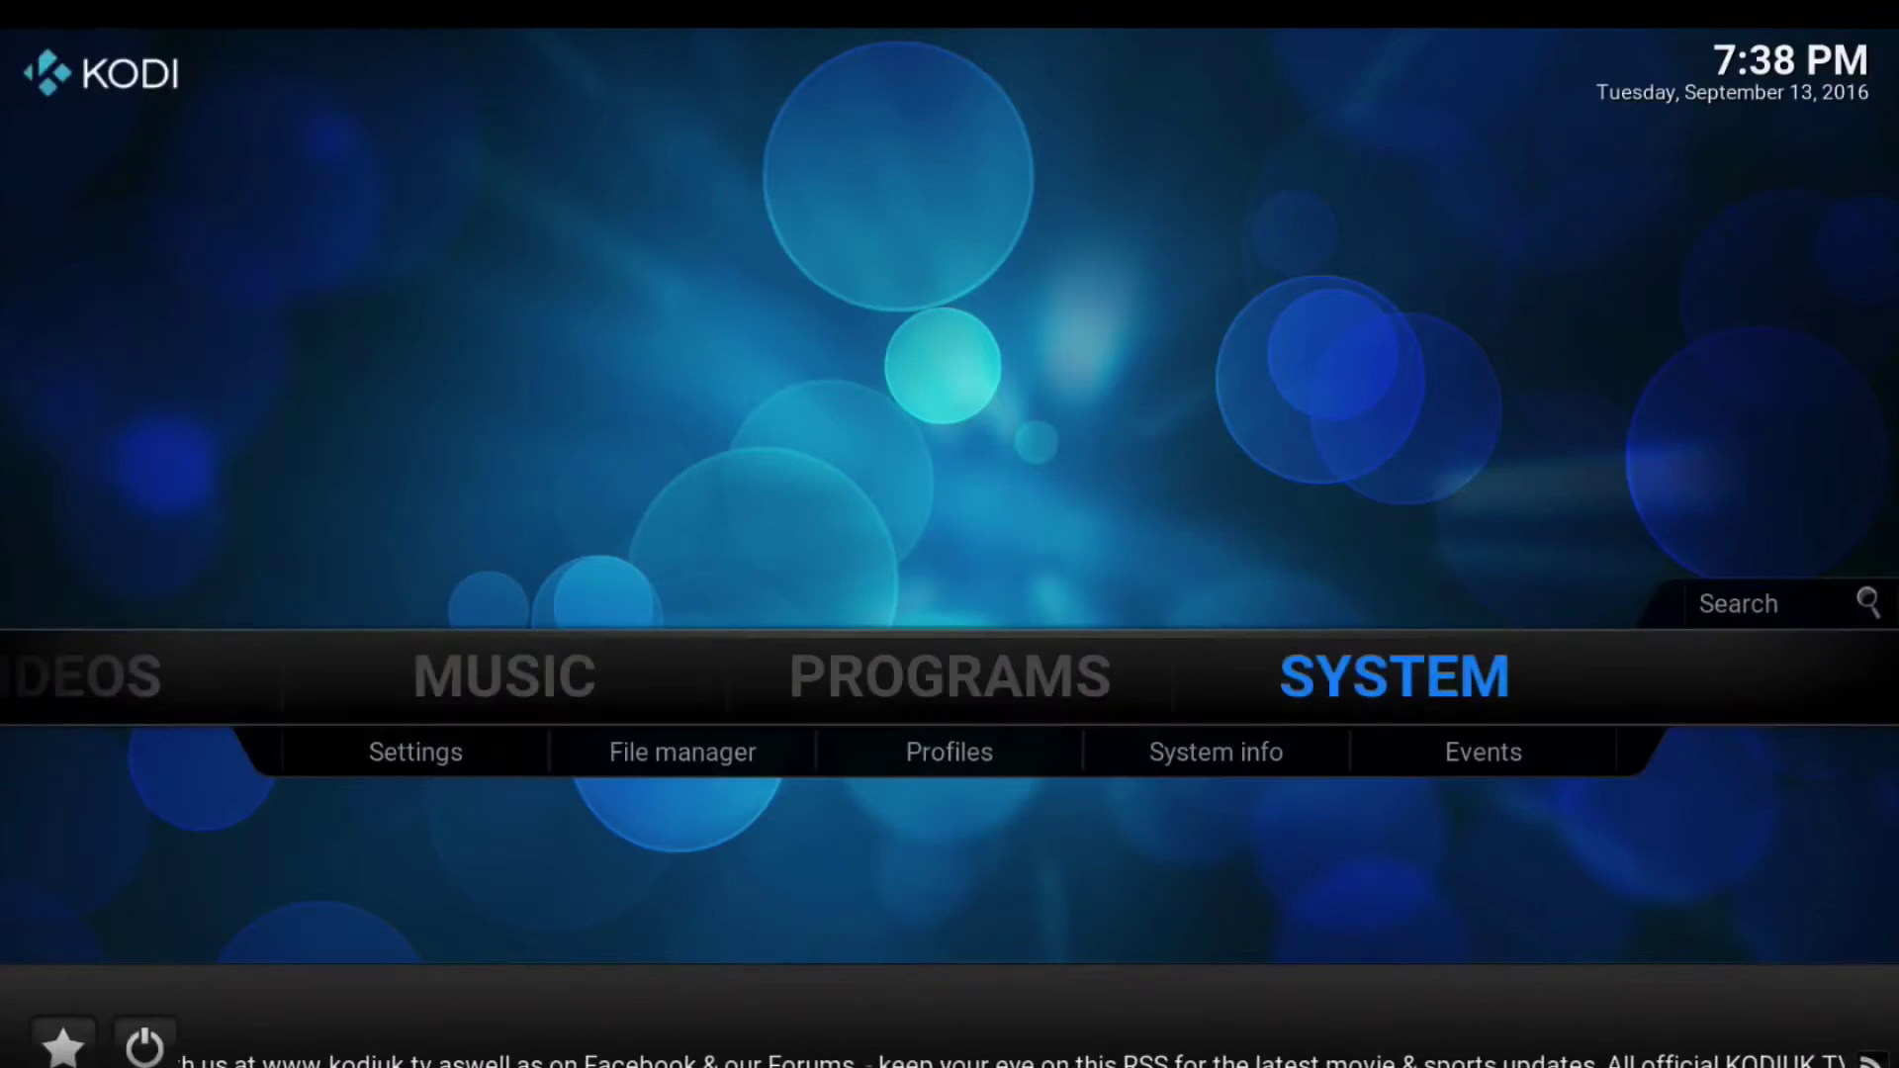
{"action": "key", "text": "Left"}
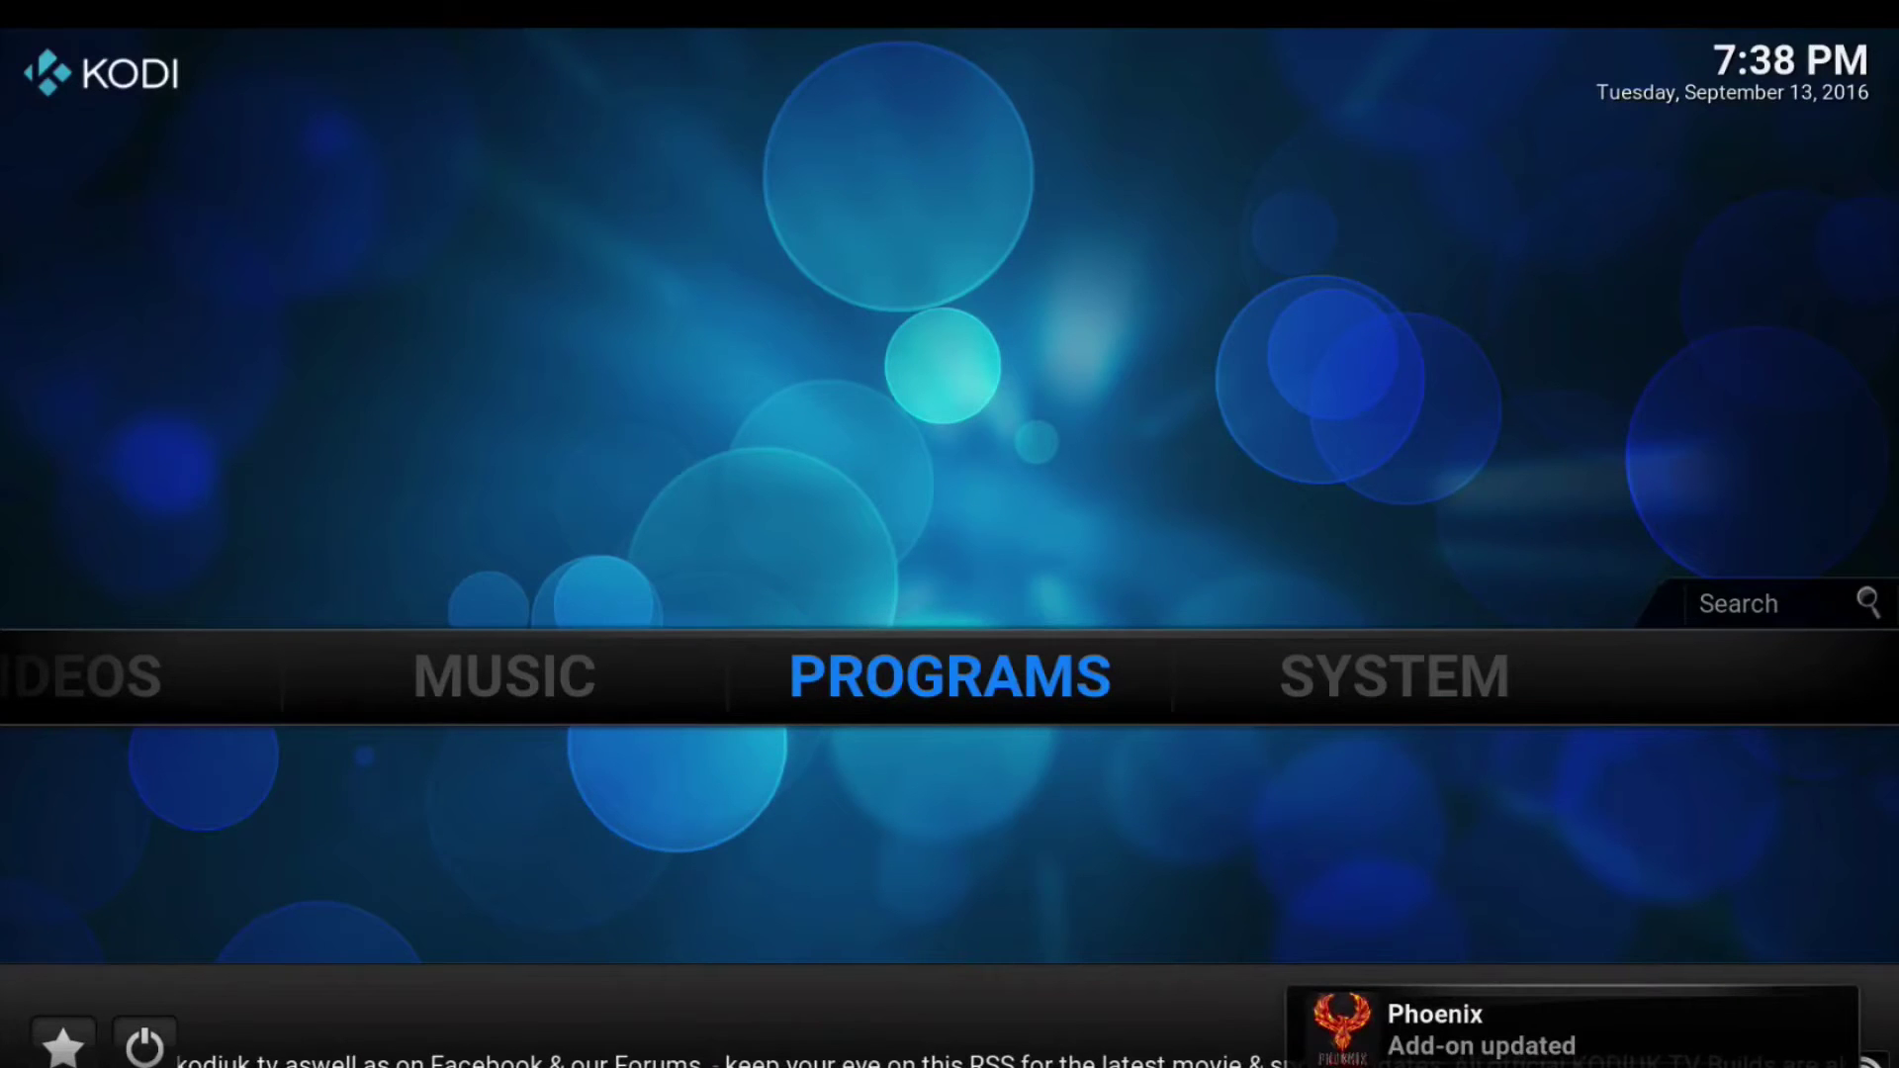